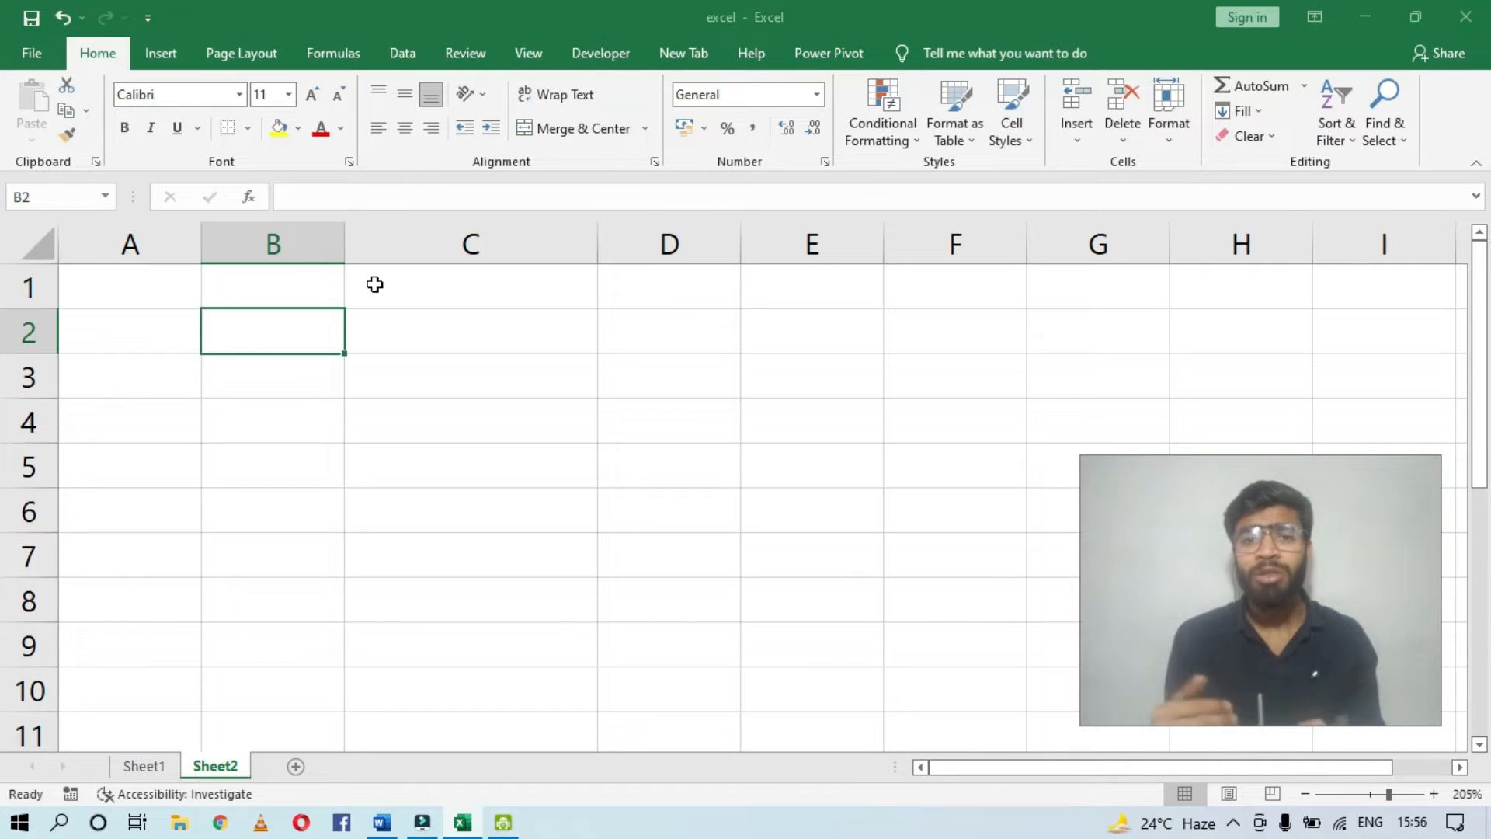
click(818, 96)
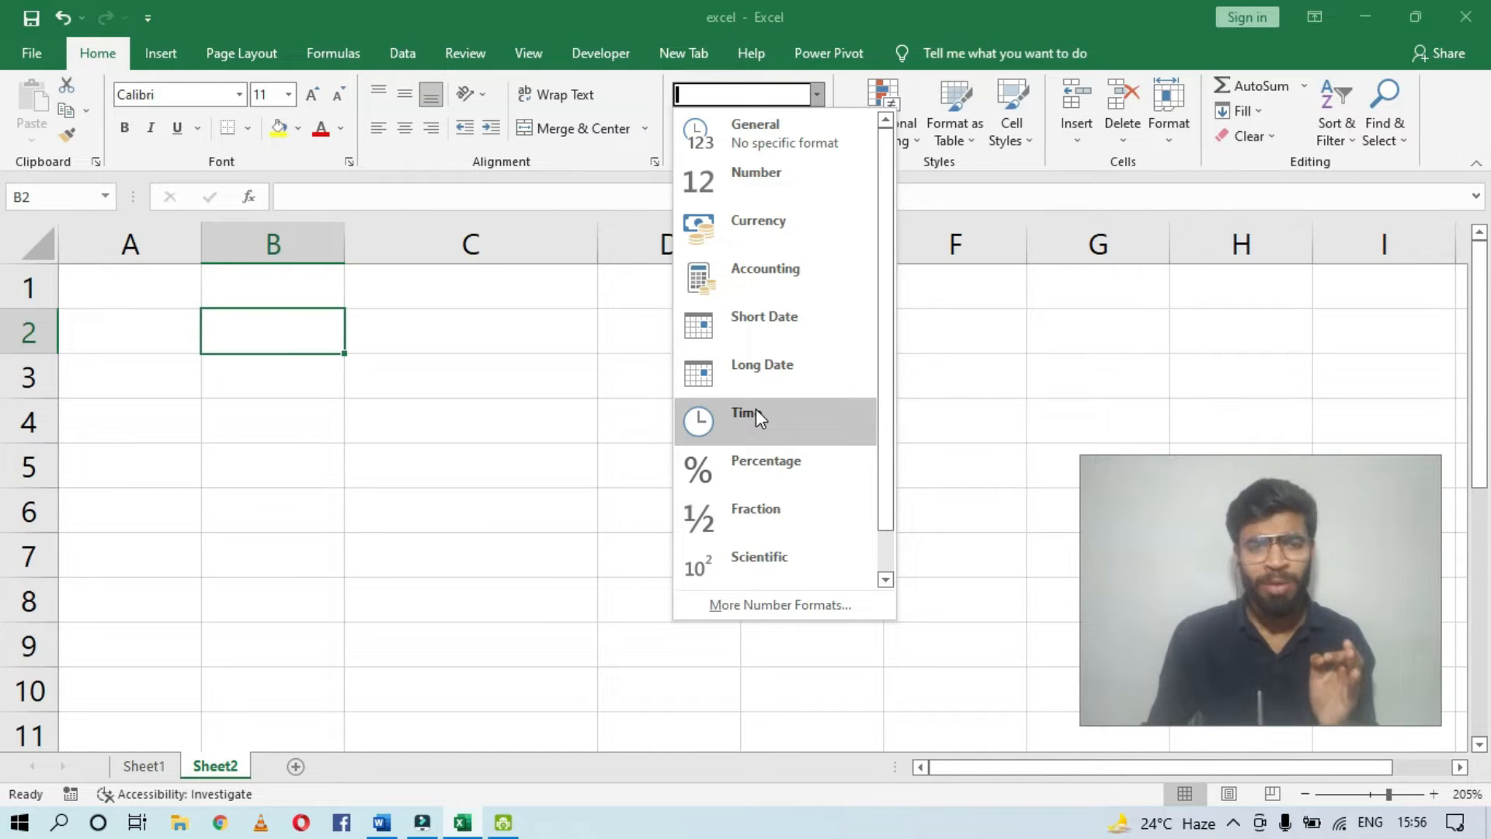
click(399, 367)
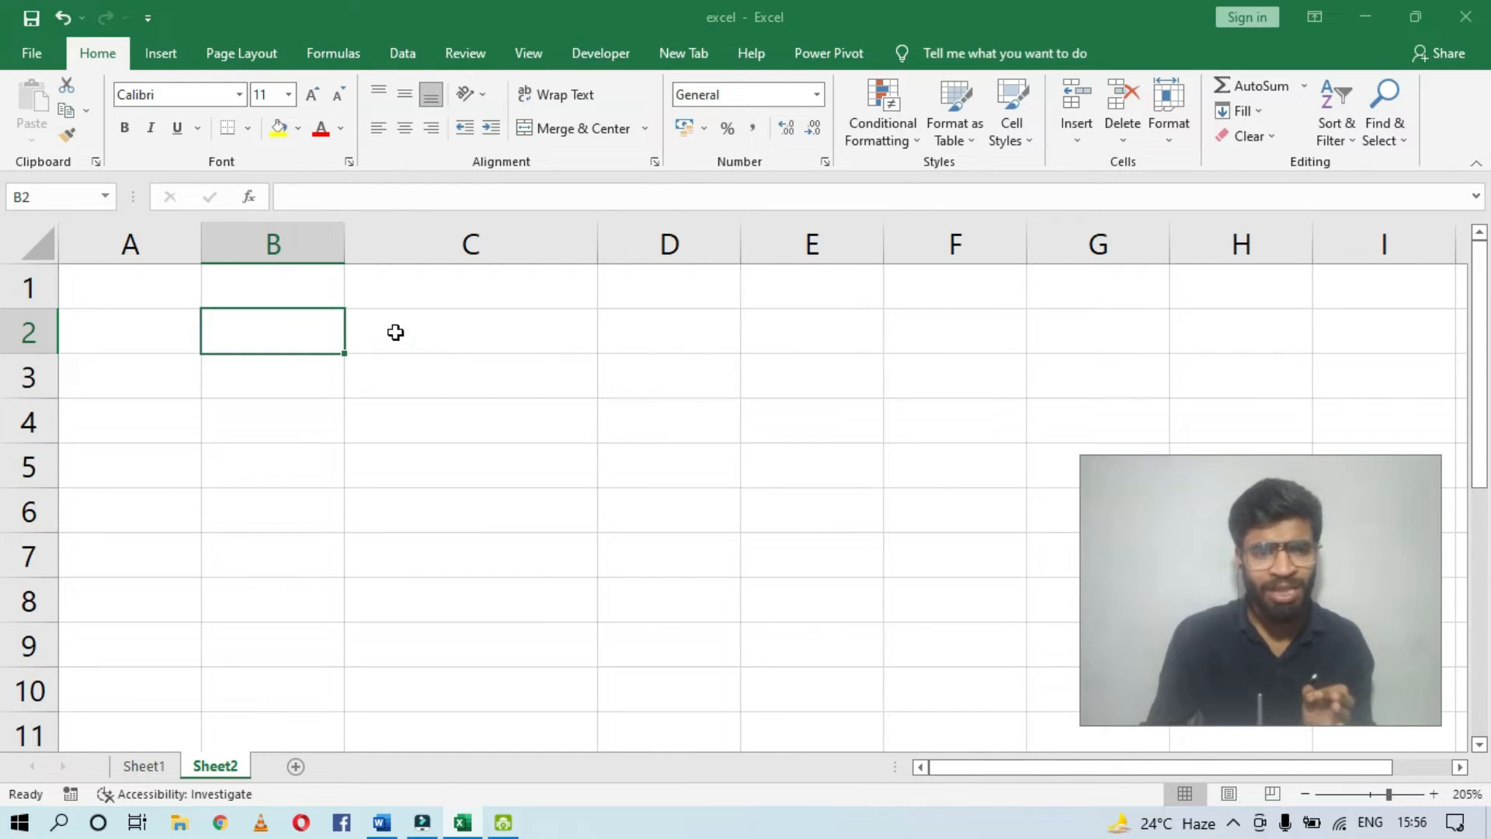
Step: Examine how columns A to F and rows 1 to 4 are laid out, and check the reference of cell C4
click(120, 241)
click(226, 232)
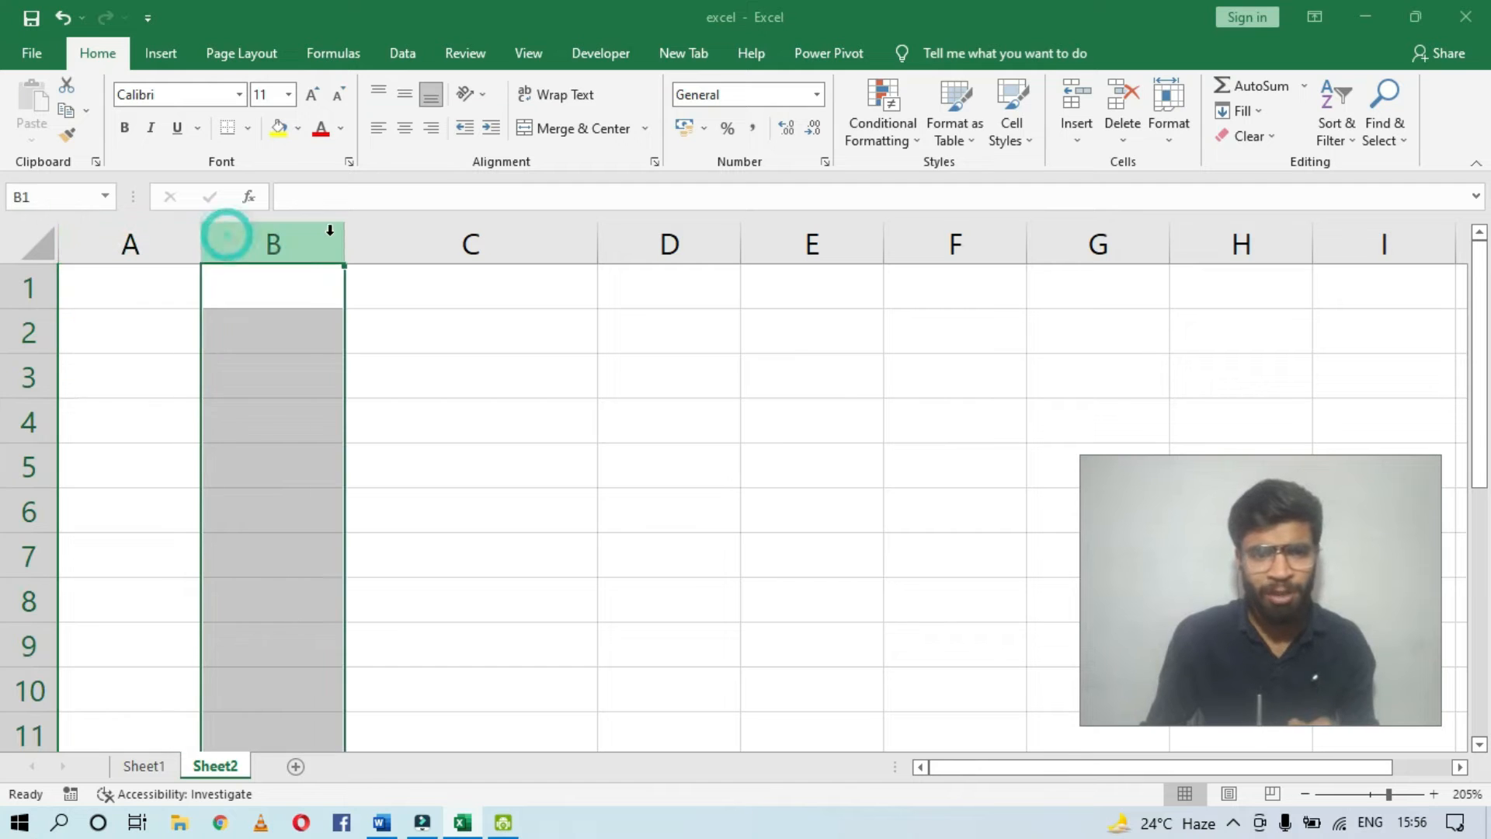
click(376, 230)
click(654, 239)
click(794, 242)
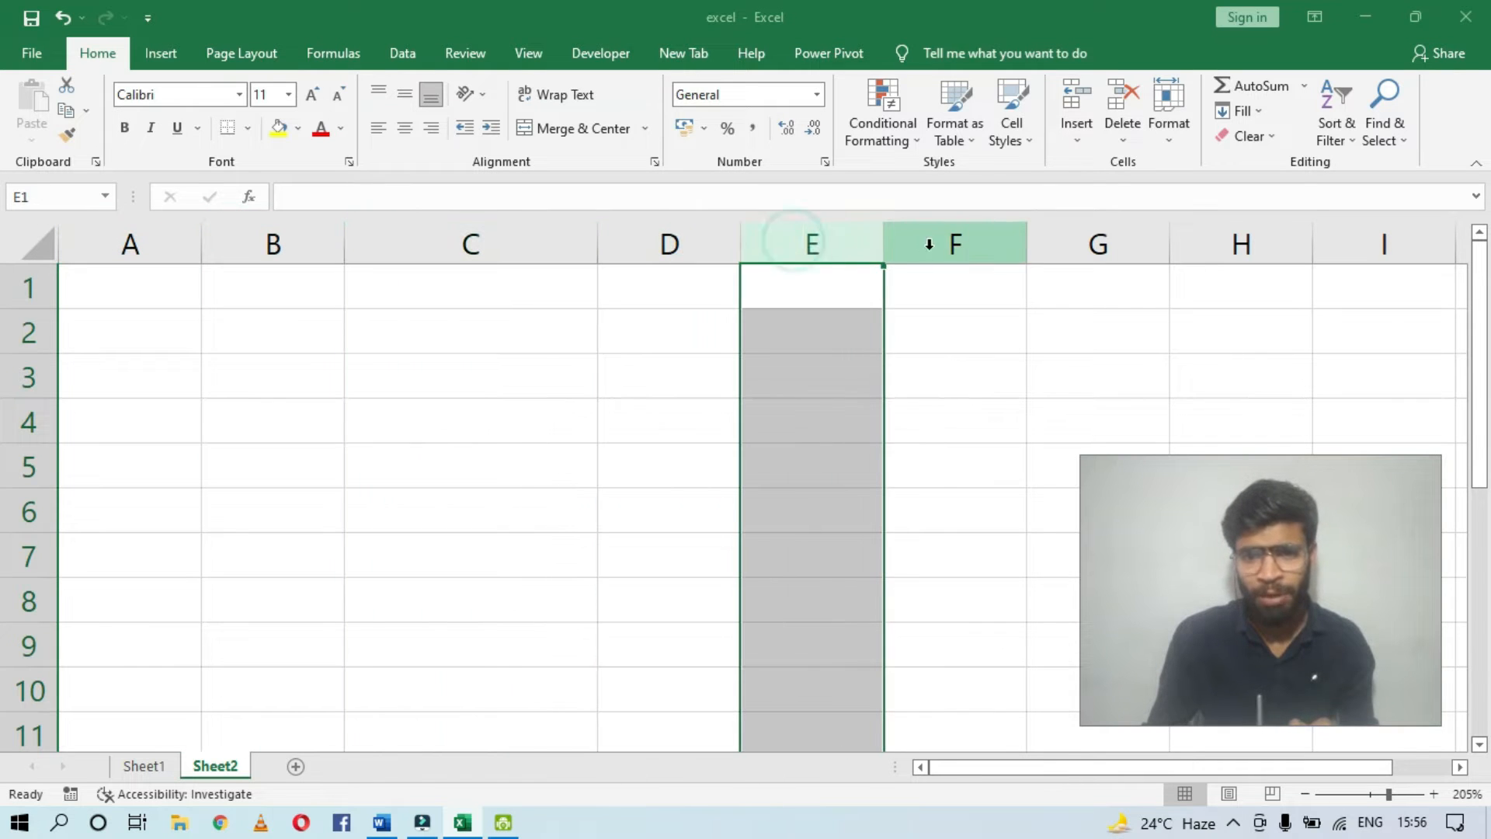
click(929, 243)
click(28, 287)
click(29, 332)
click(29, 376)
click(29, 422)
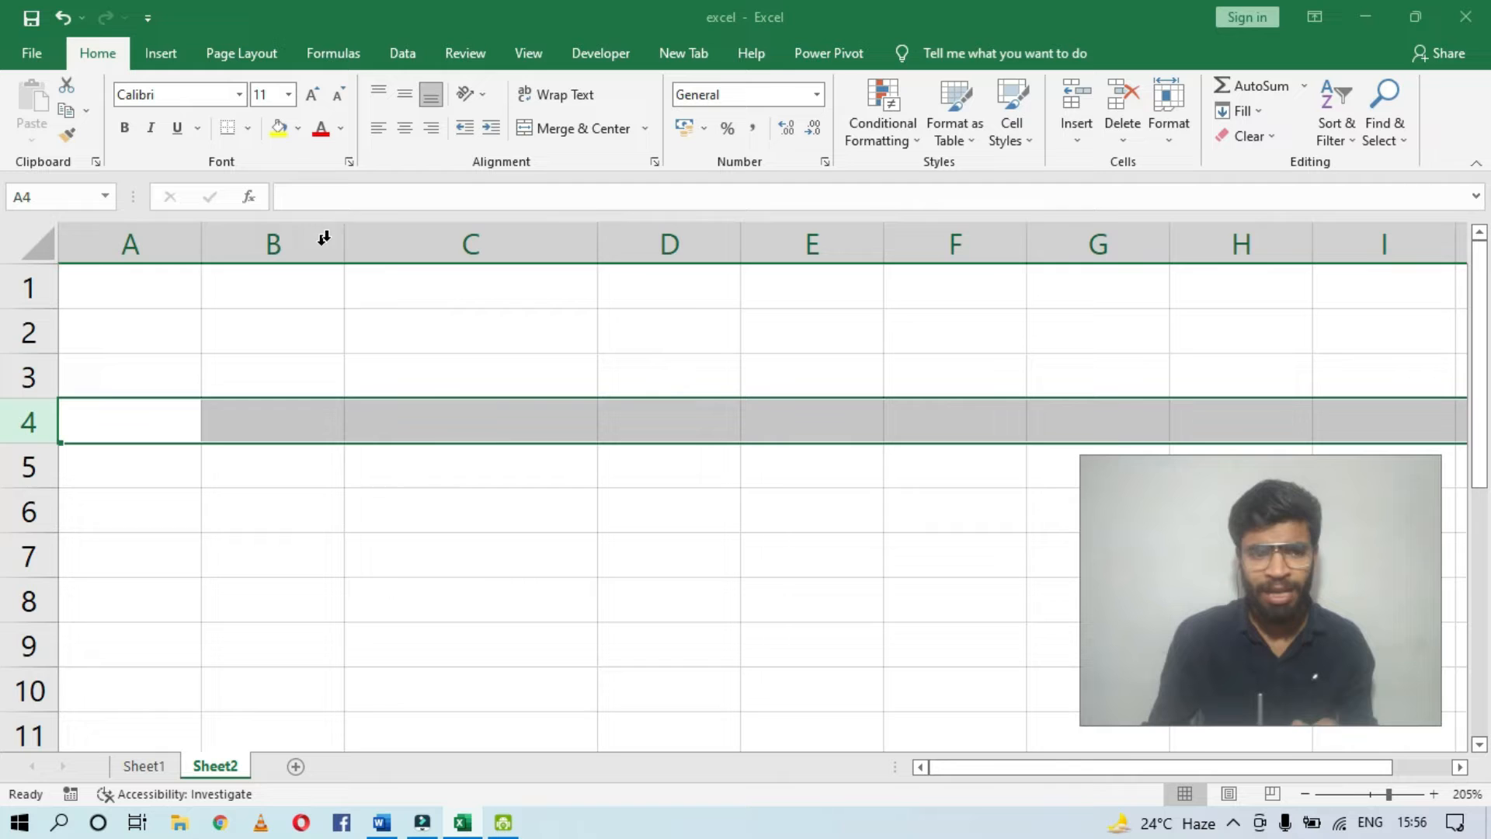
click(401, 249)
click(28, 421)
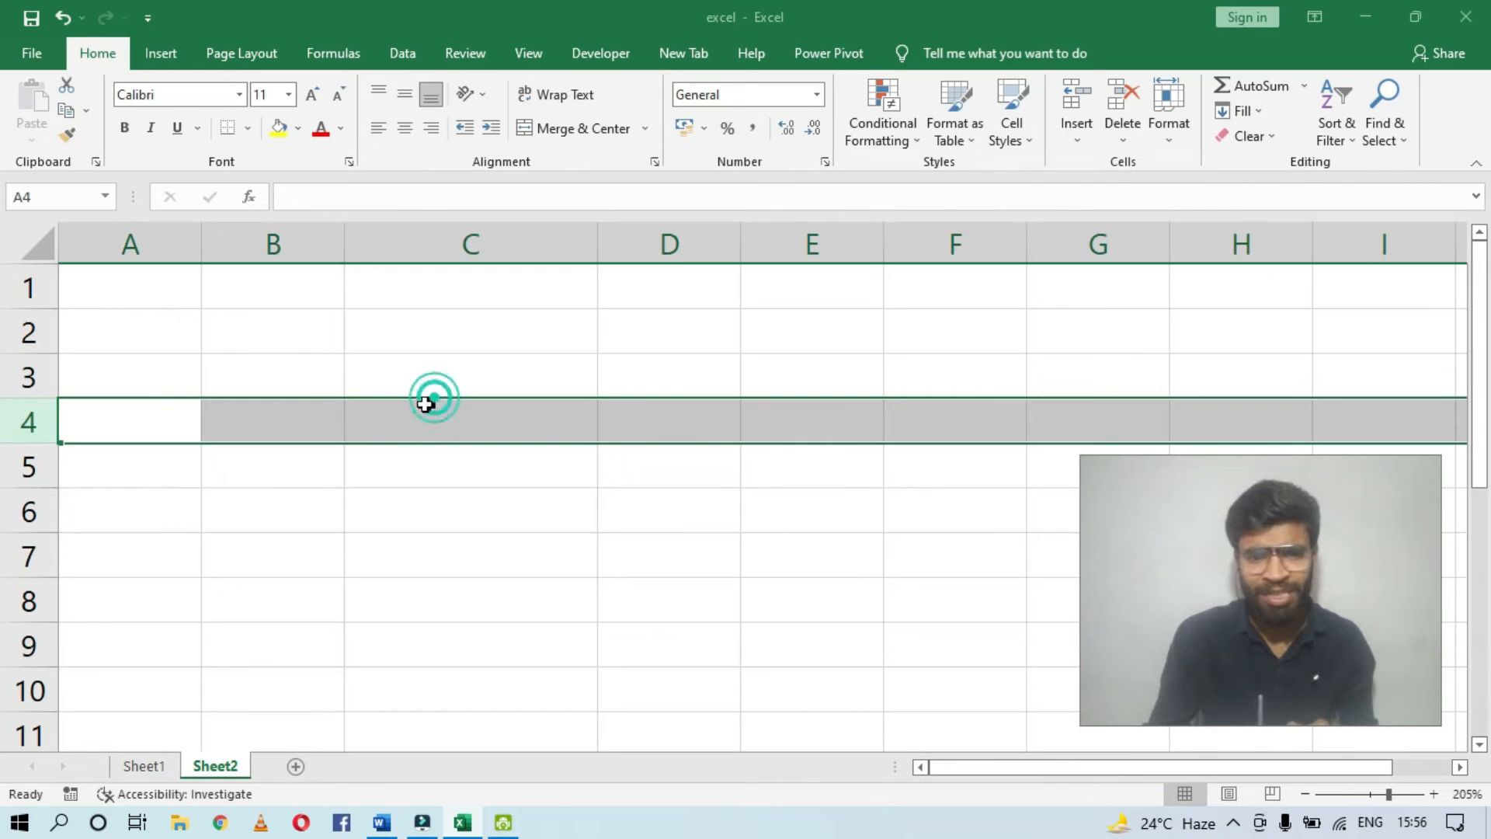
click(426, 403)
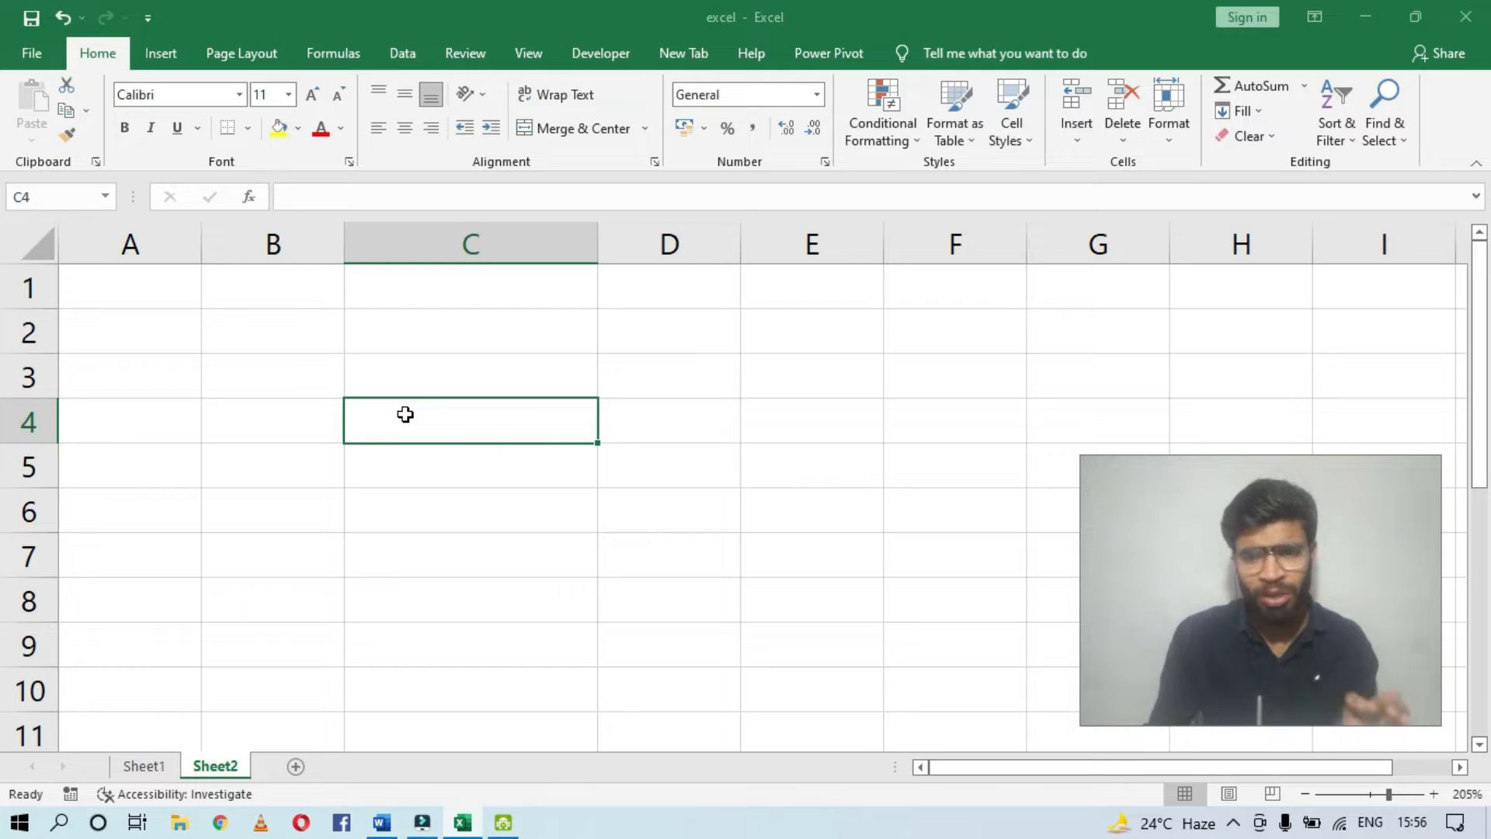
click(37, 198)
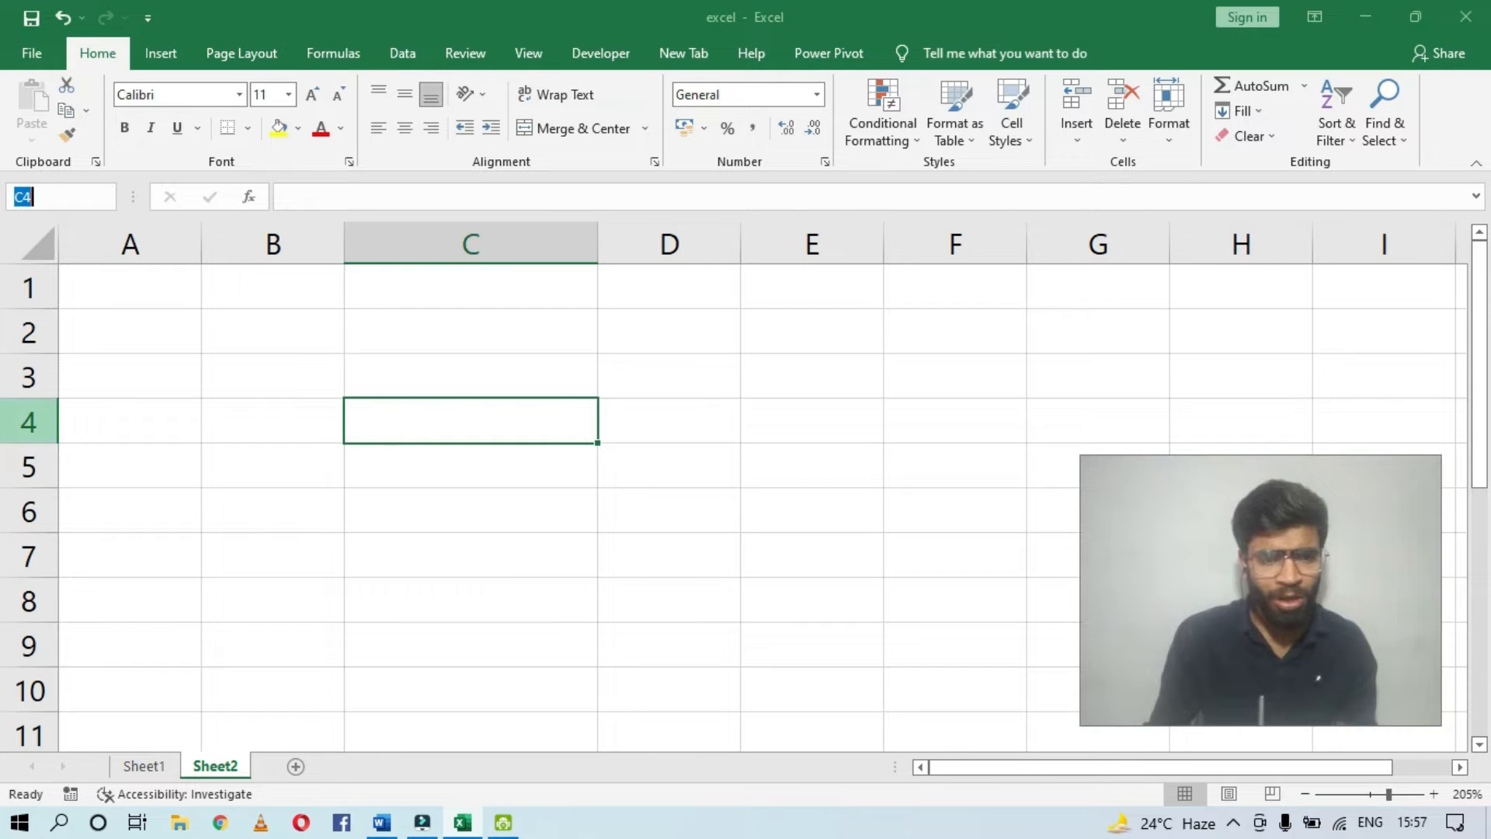
click(410, 422)
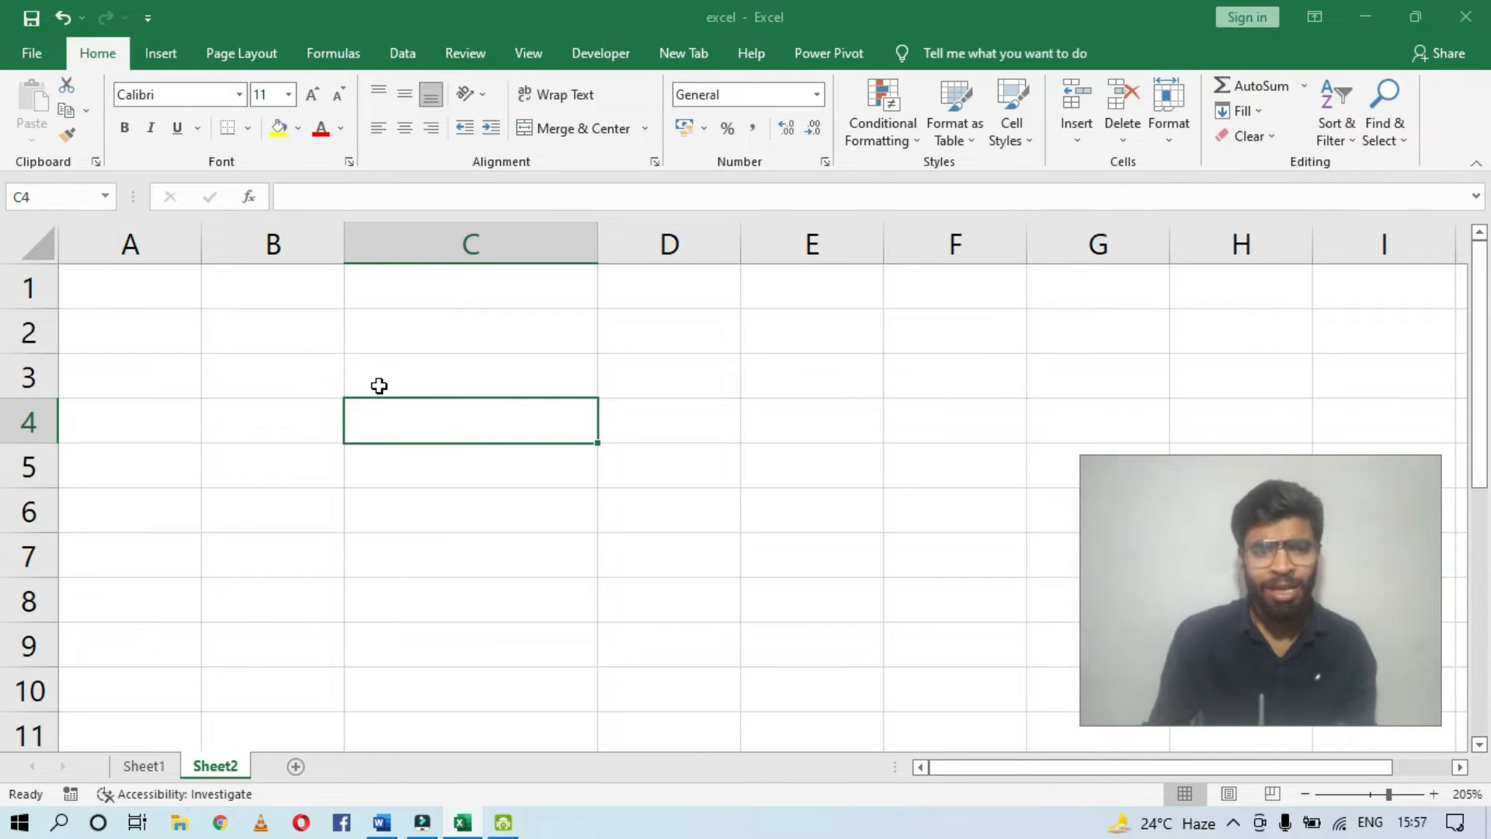
Step: Set the number format of cell C2 to General
click(272, 333)
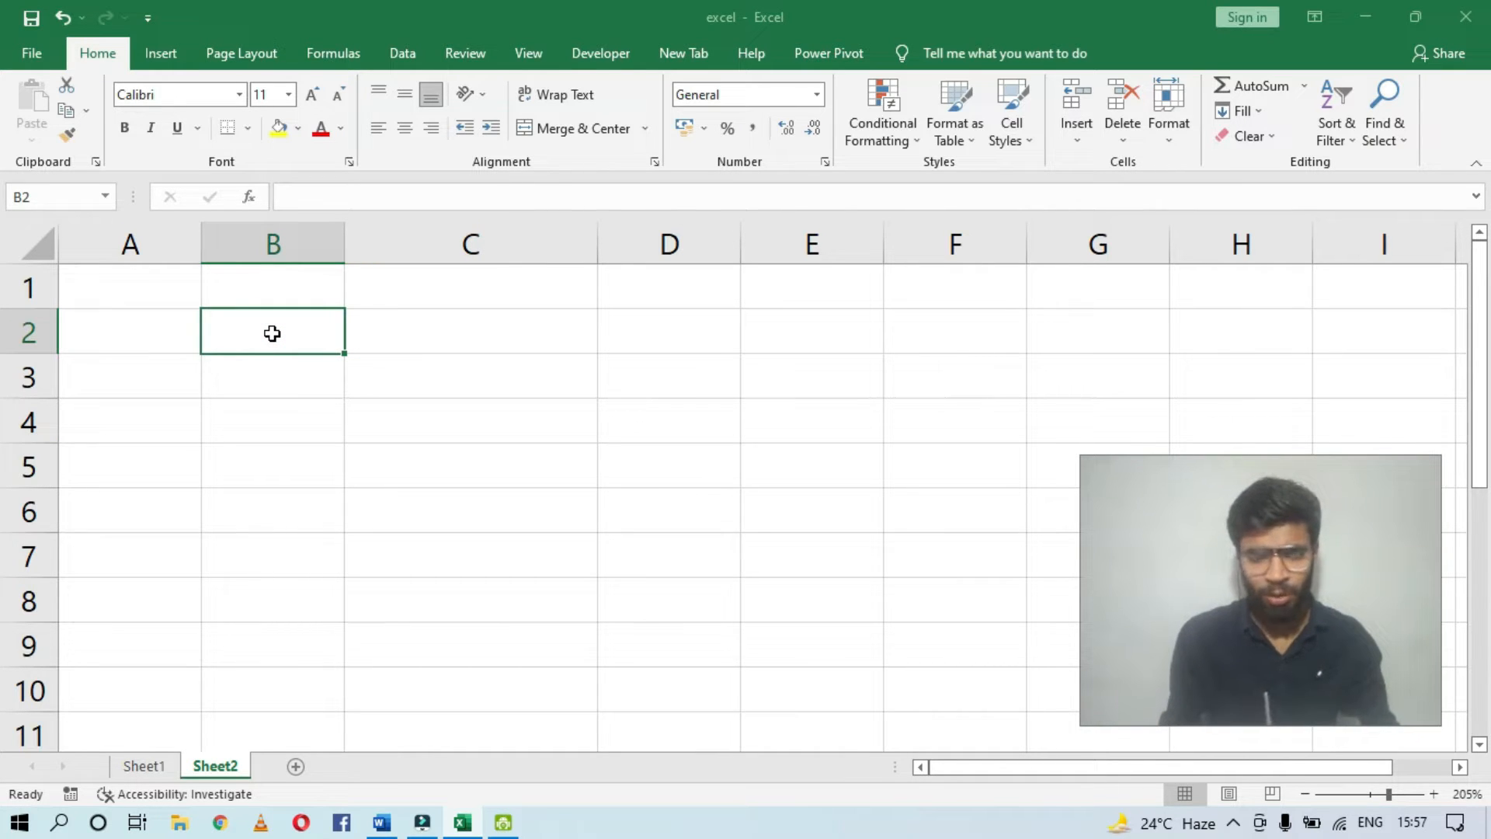
key(Right)
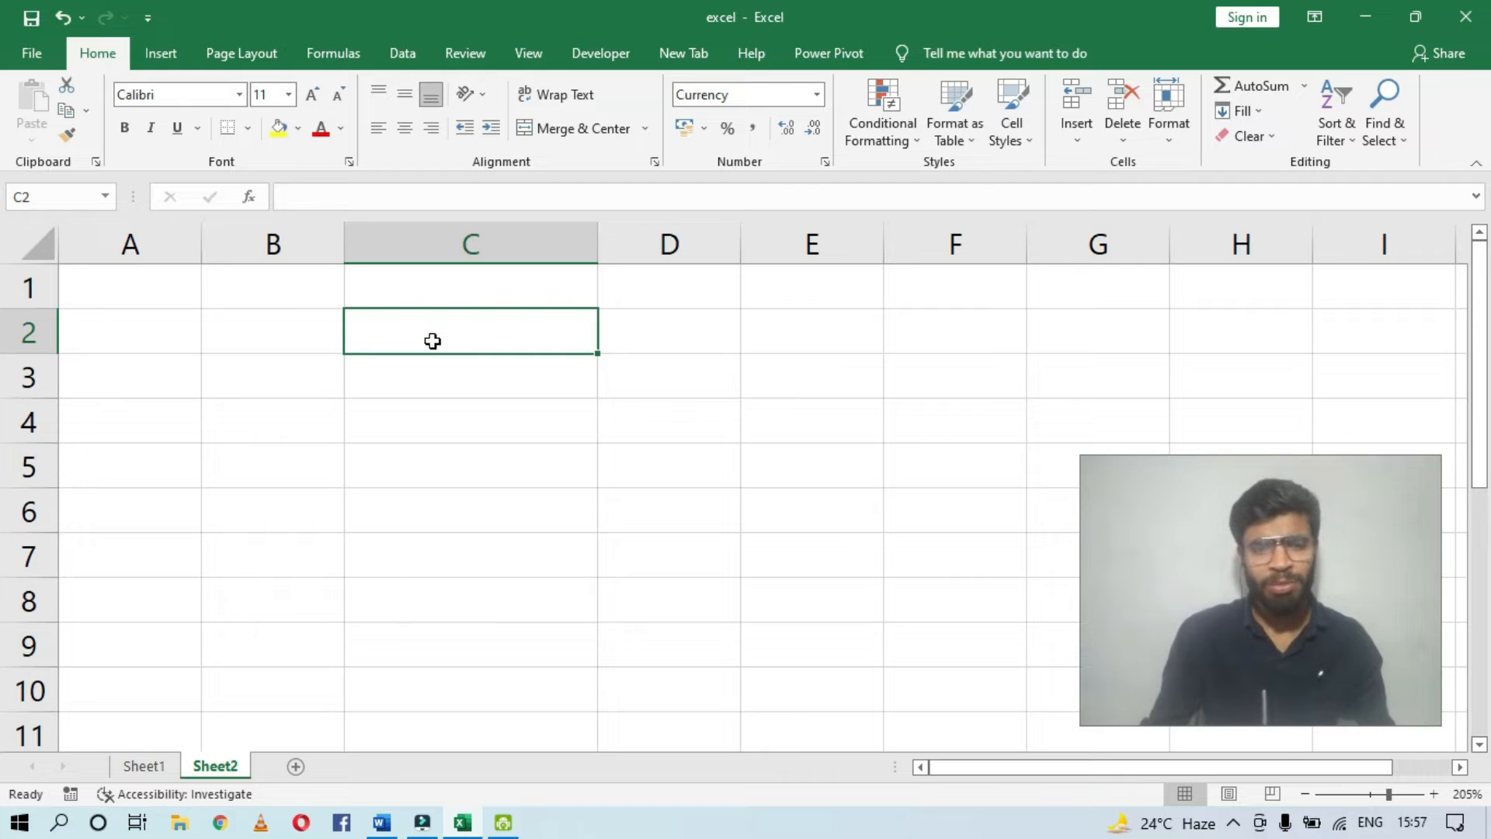
click(279, 334)
click(456, 336)
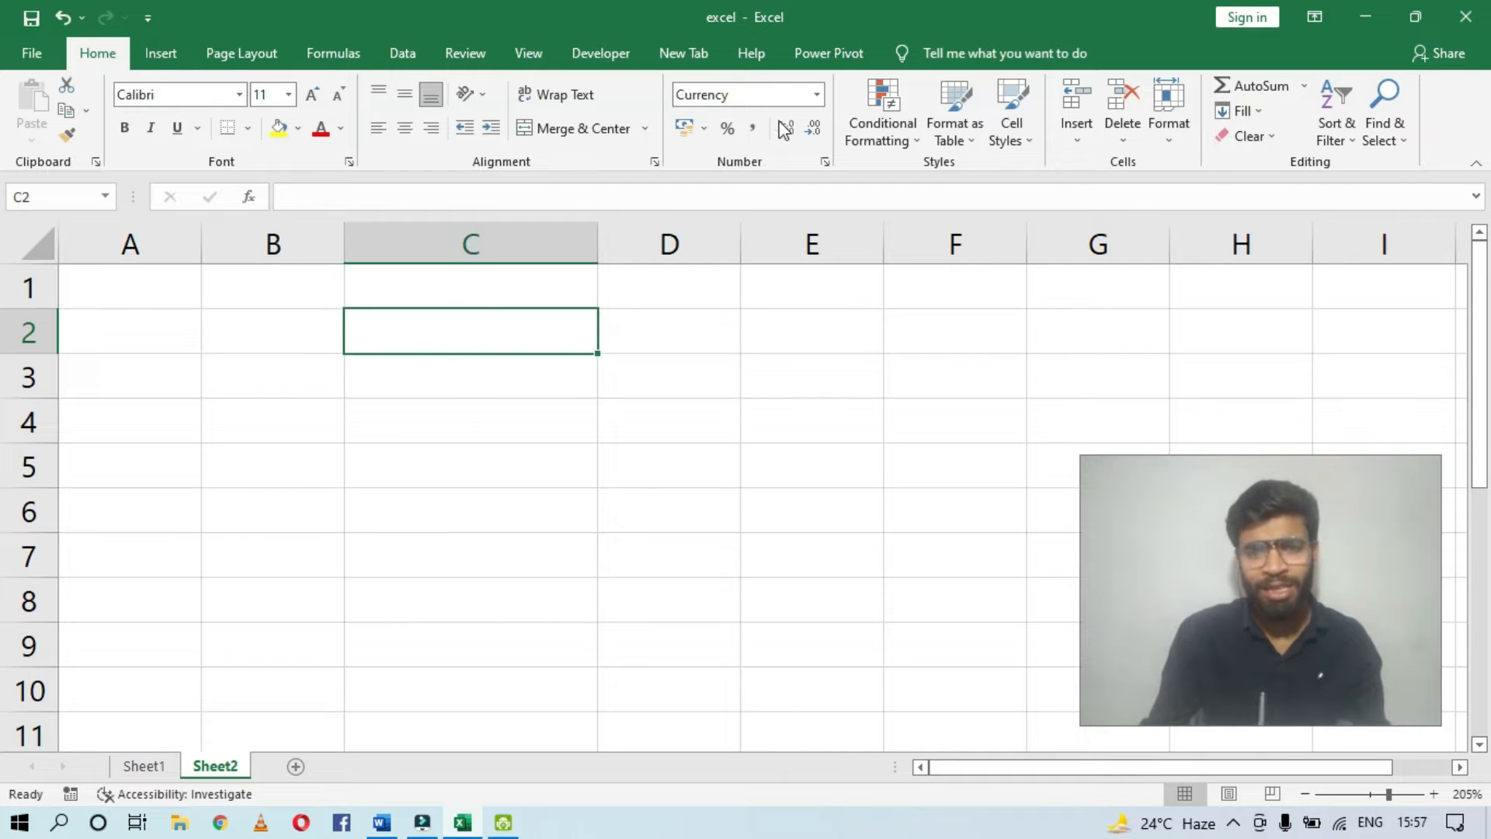
click(814, 96)
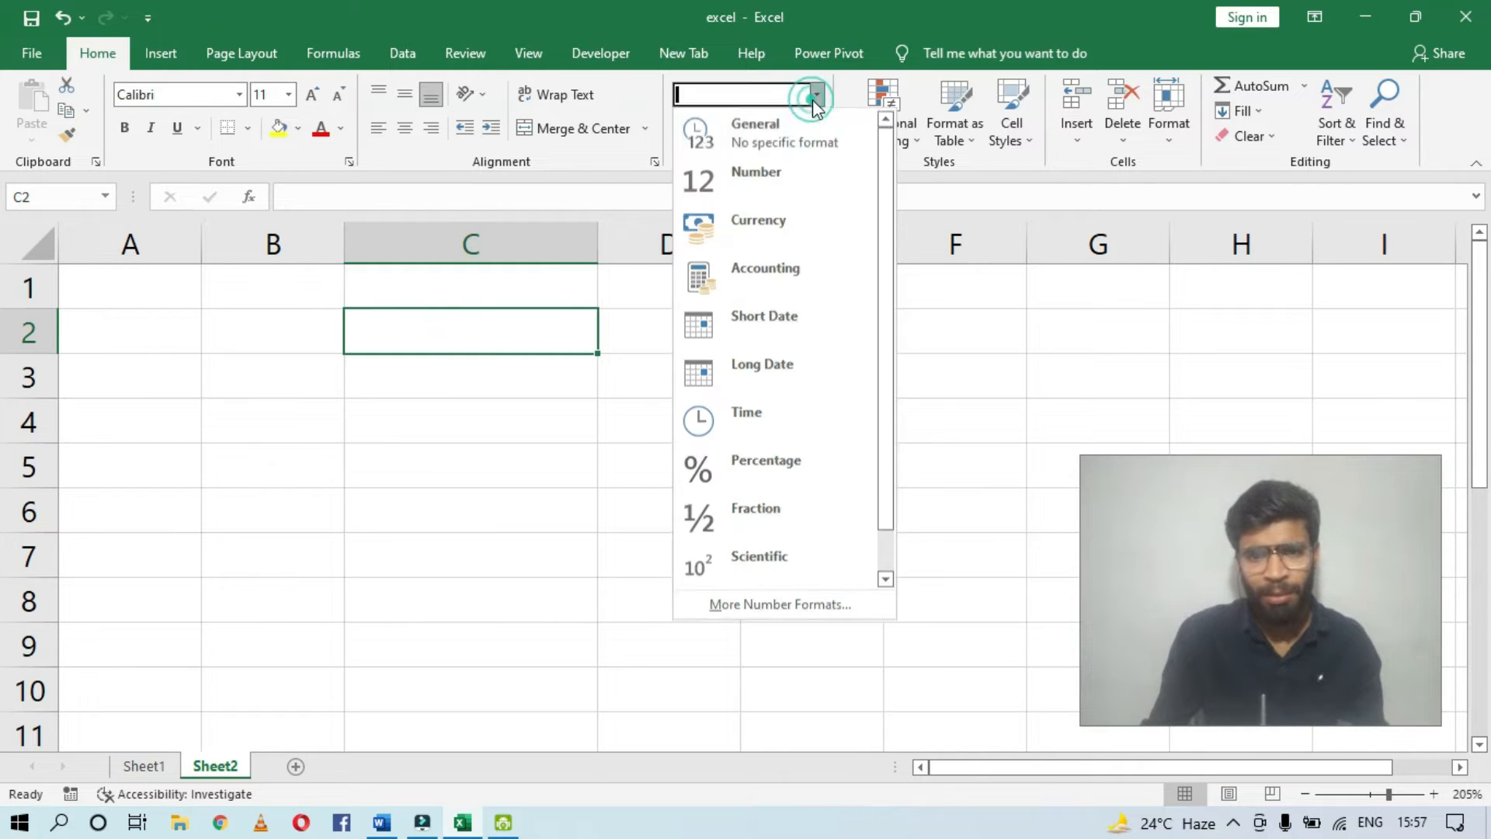
click(772, 133)
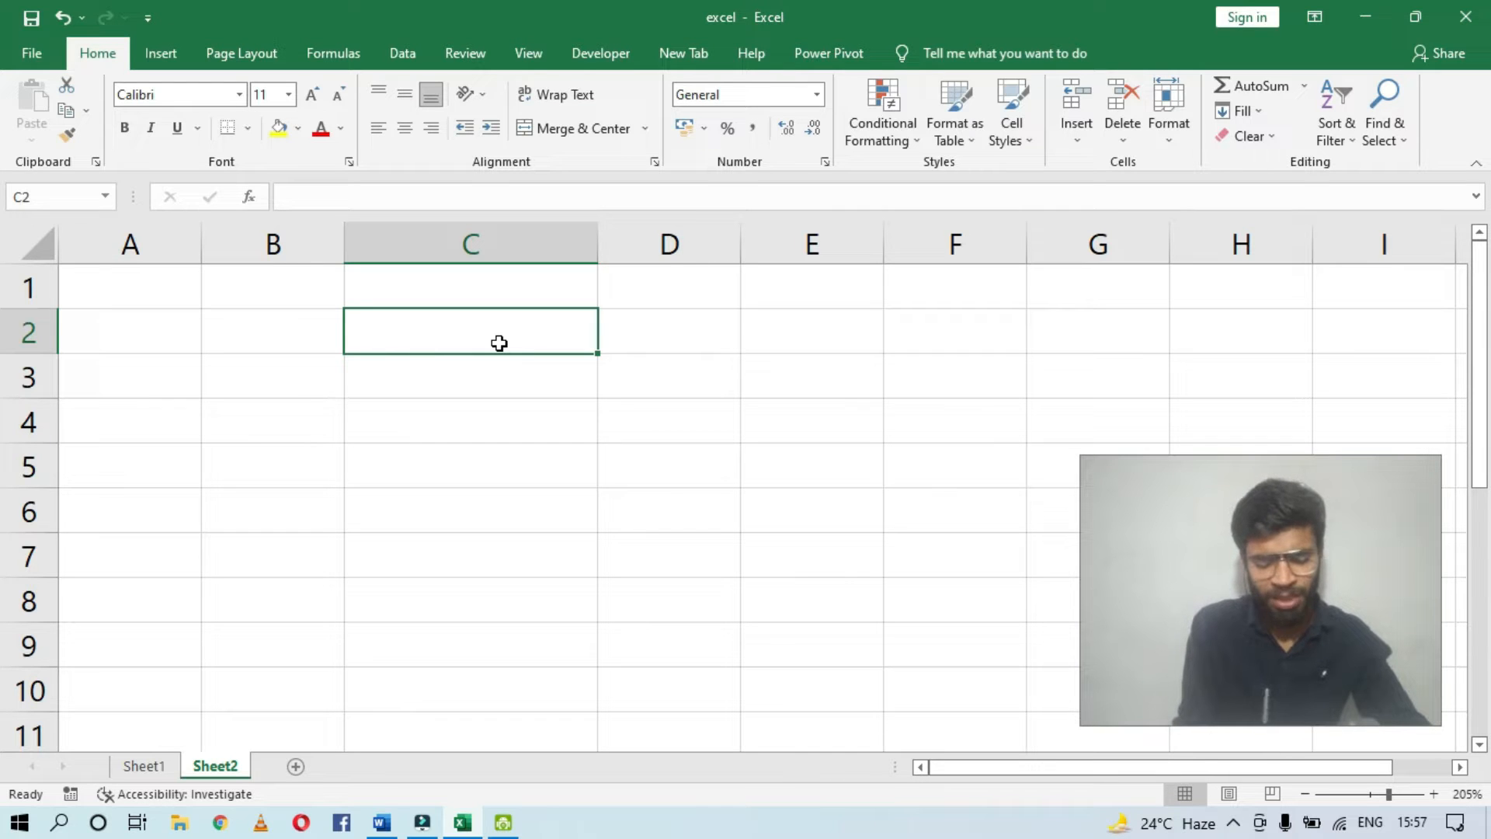
Step: Enter test, 78 and 89.tu in cells C2 to C4
text(test)
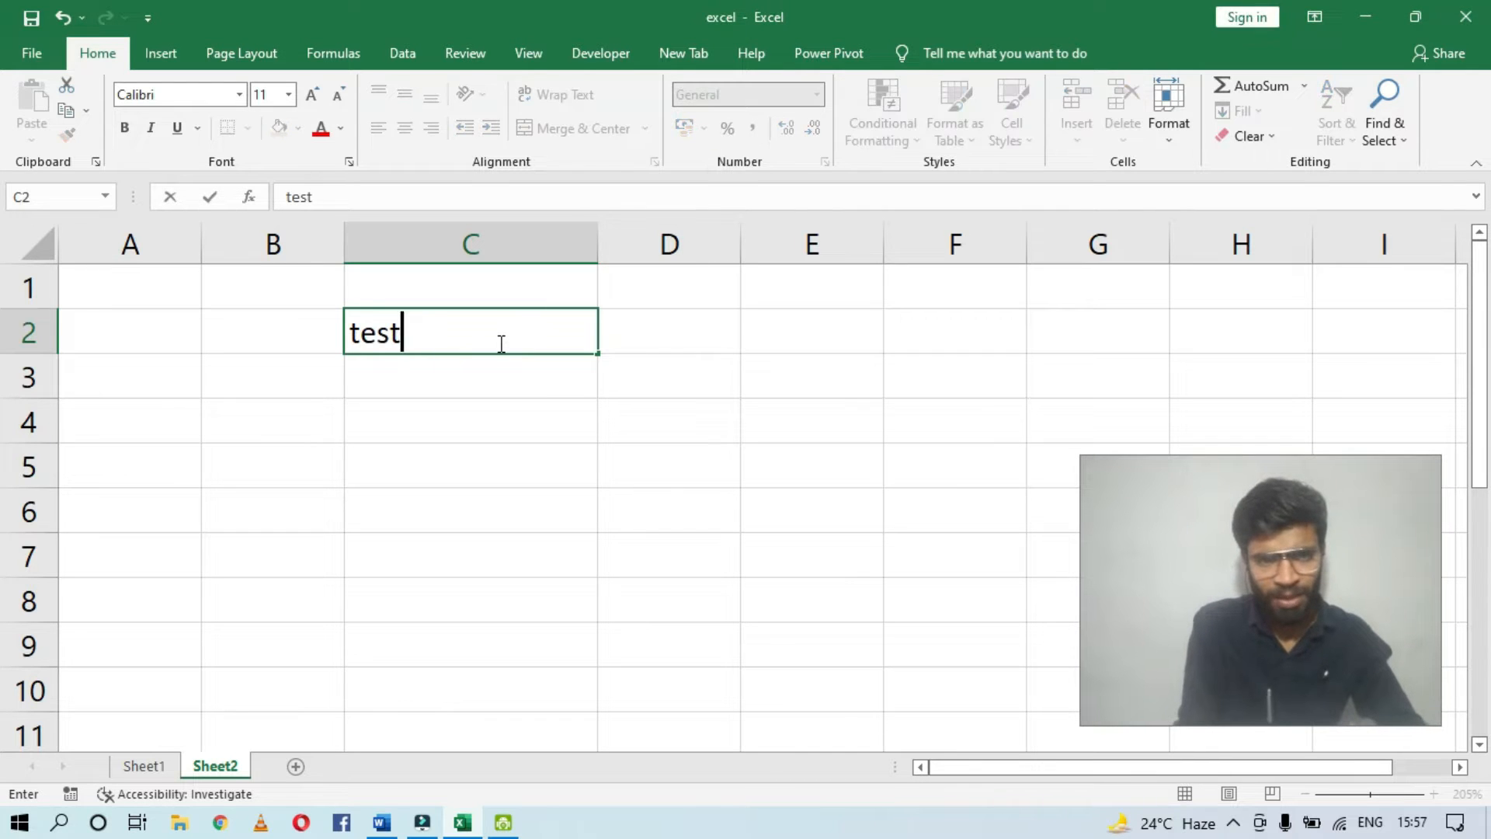
key(Return)
text(78)
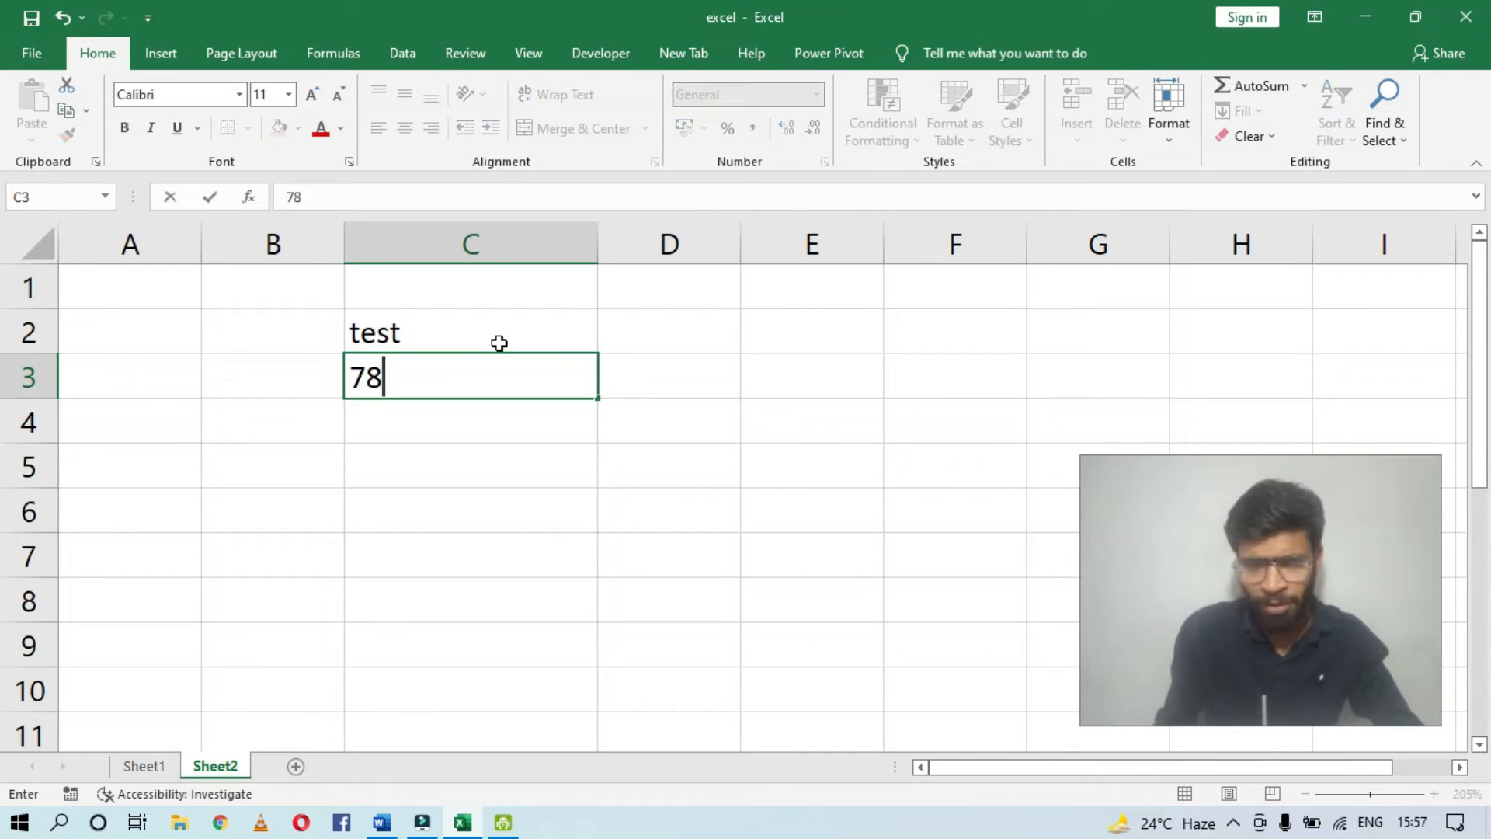
key(Return)
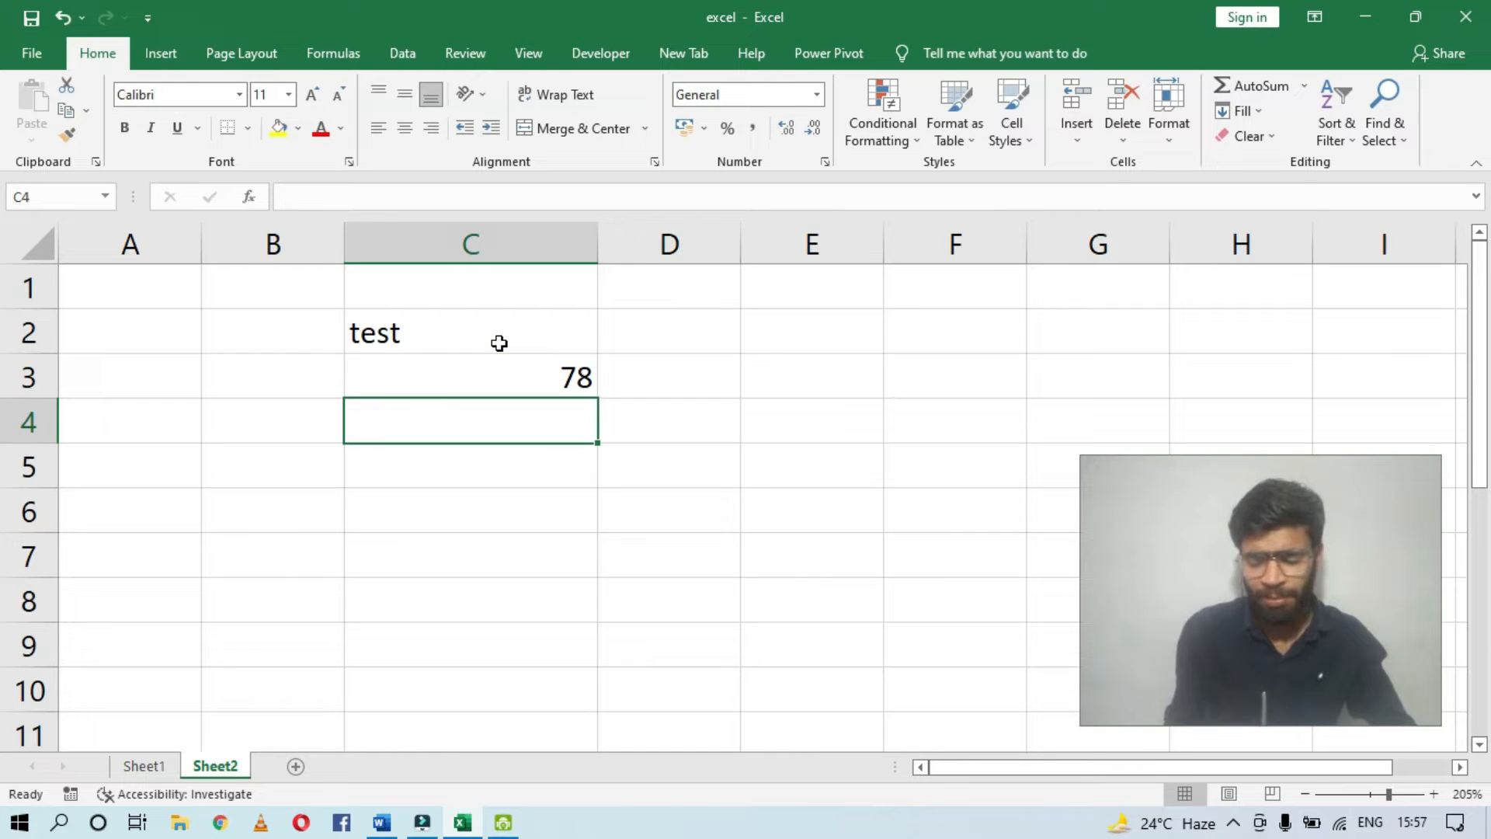
text(89)
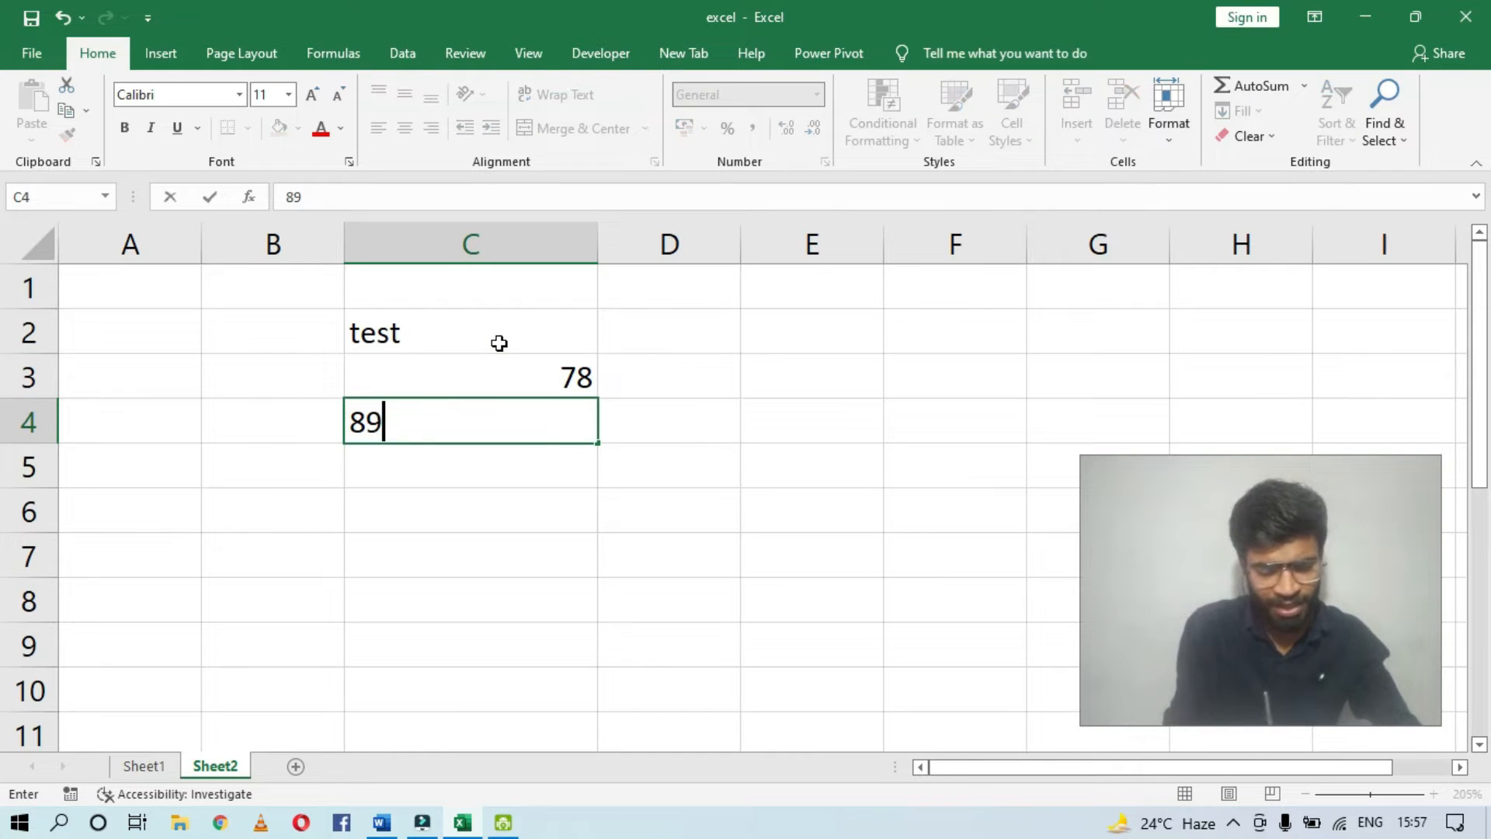
text(.tu)
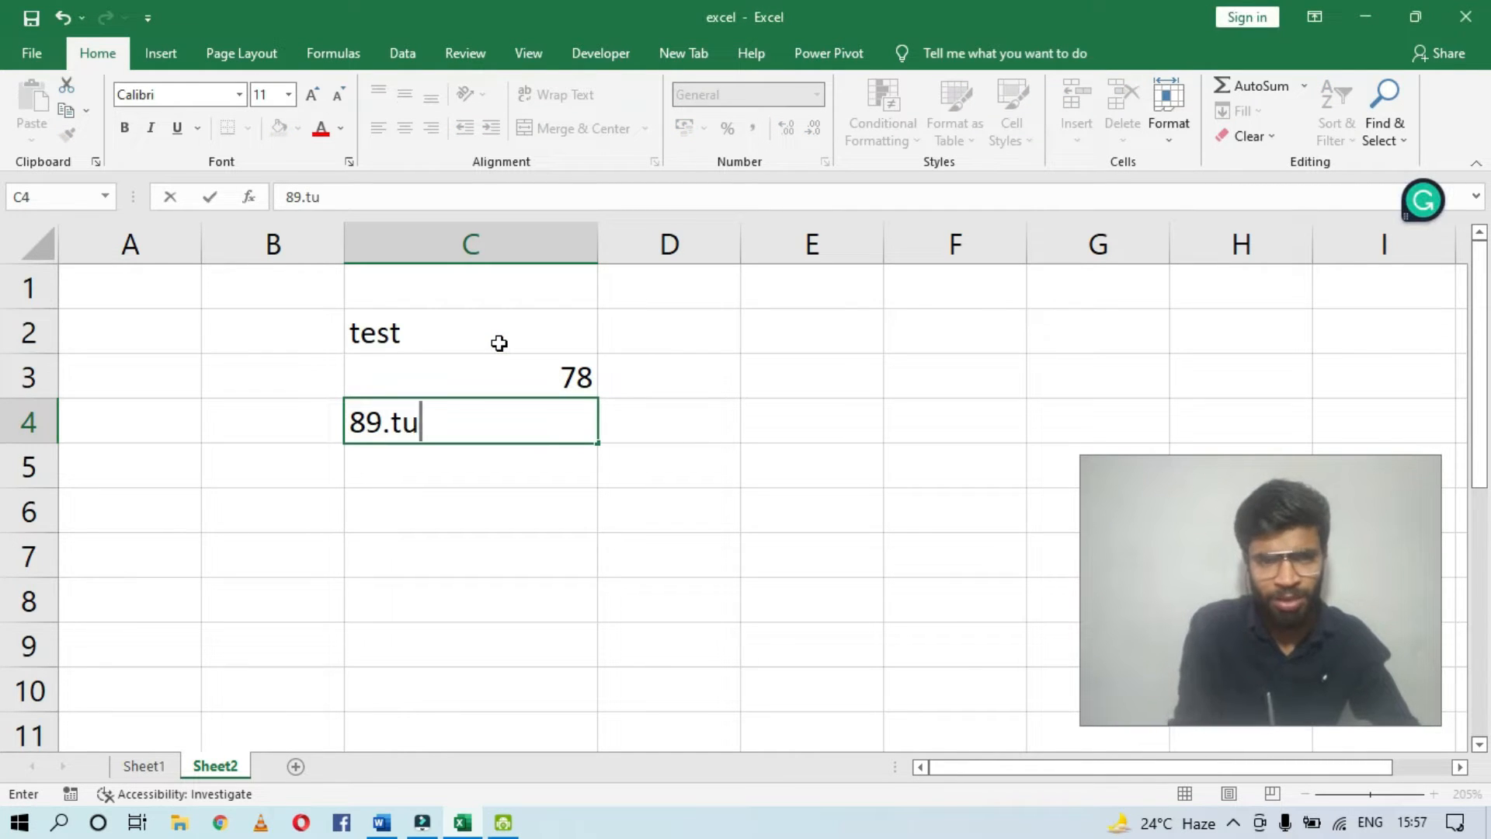
key(Return)
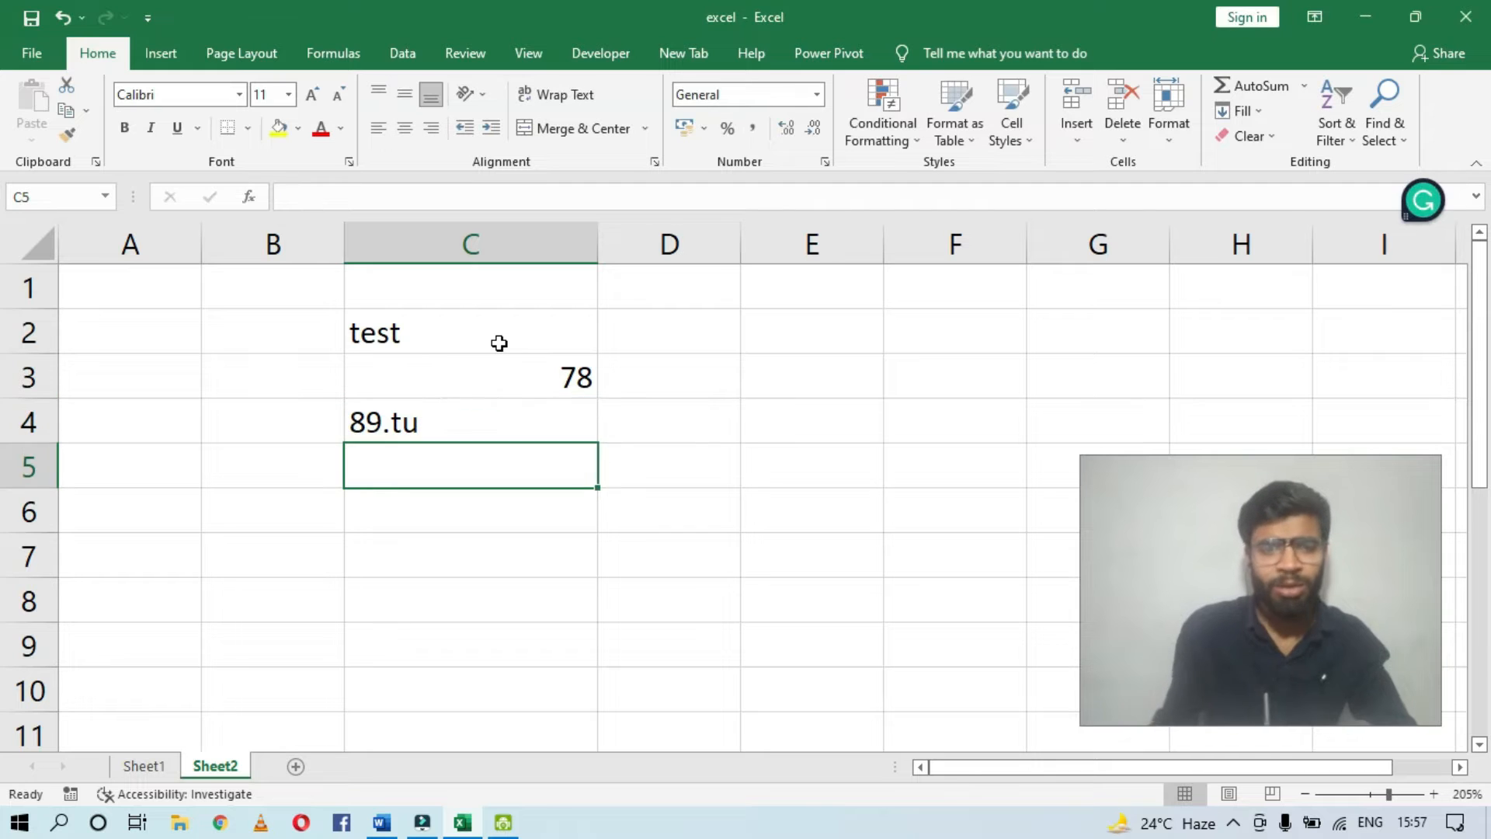
Step: Add the heading "Genral" in cell C1 above the sample entries
click(464, 405)
click(482, 366)
click(476, 330)
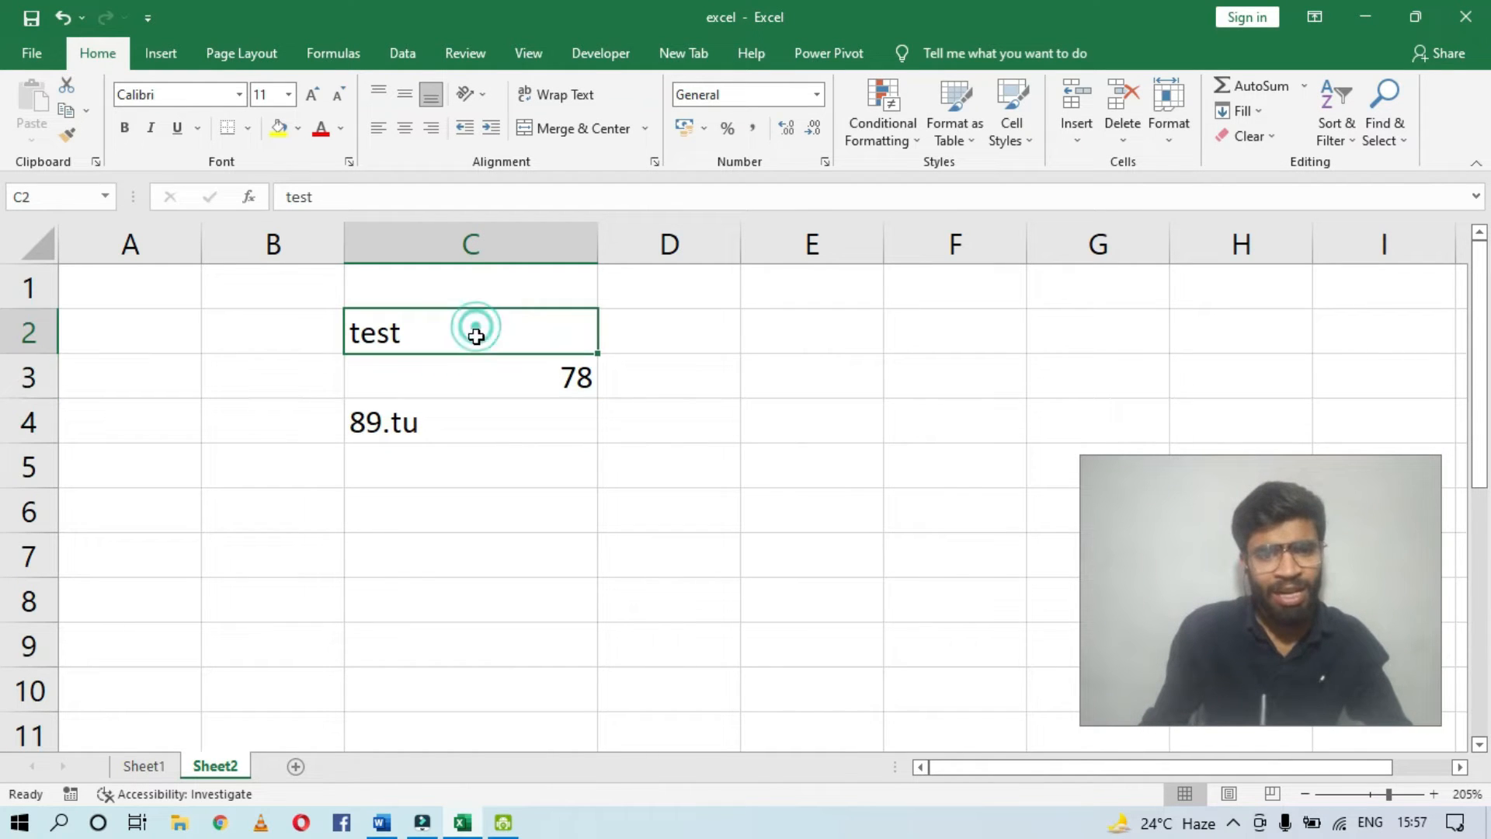
drag(476, 330, 486, 436)
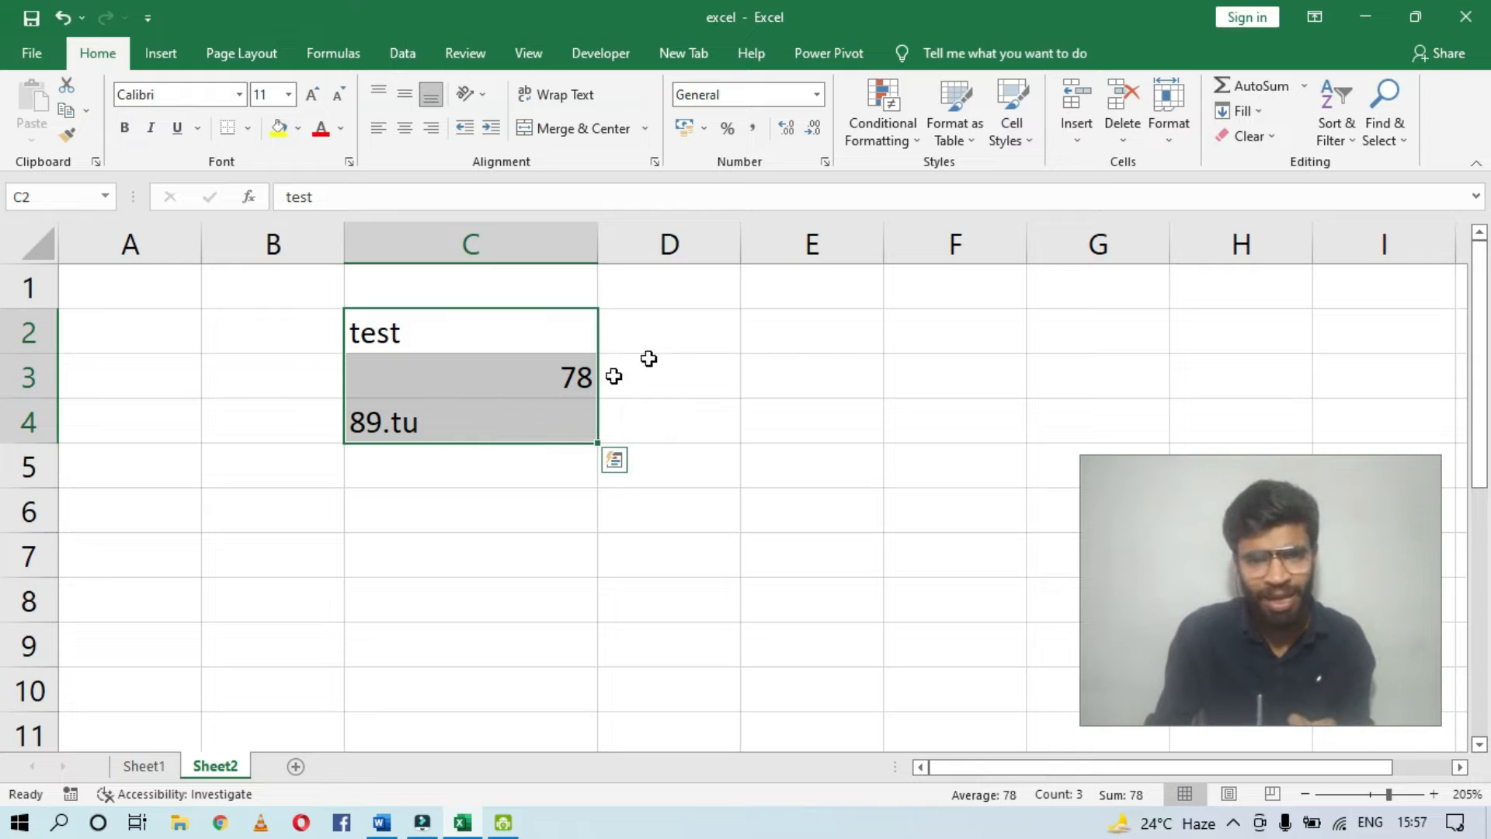
click(689, 329)
click(467, 294)
text(Genral)
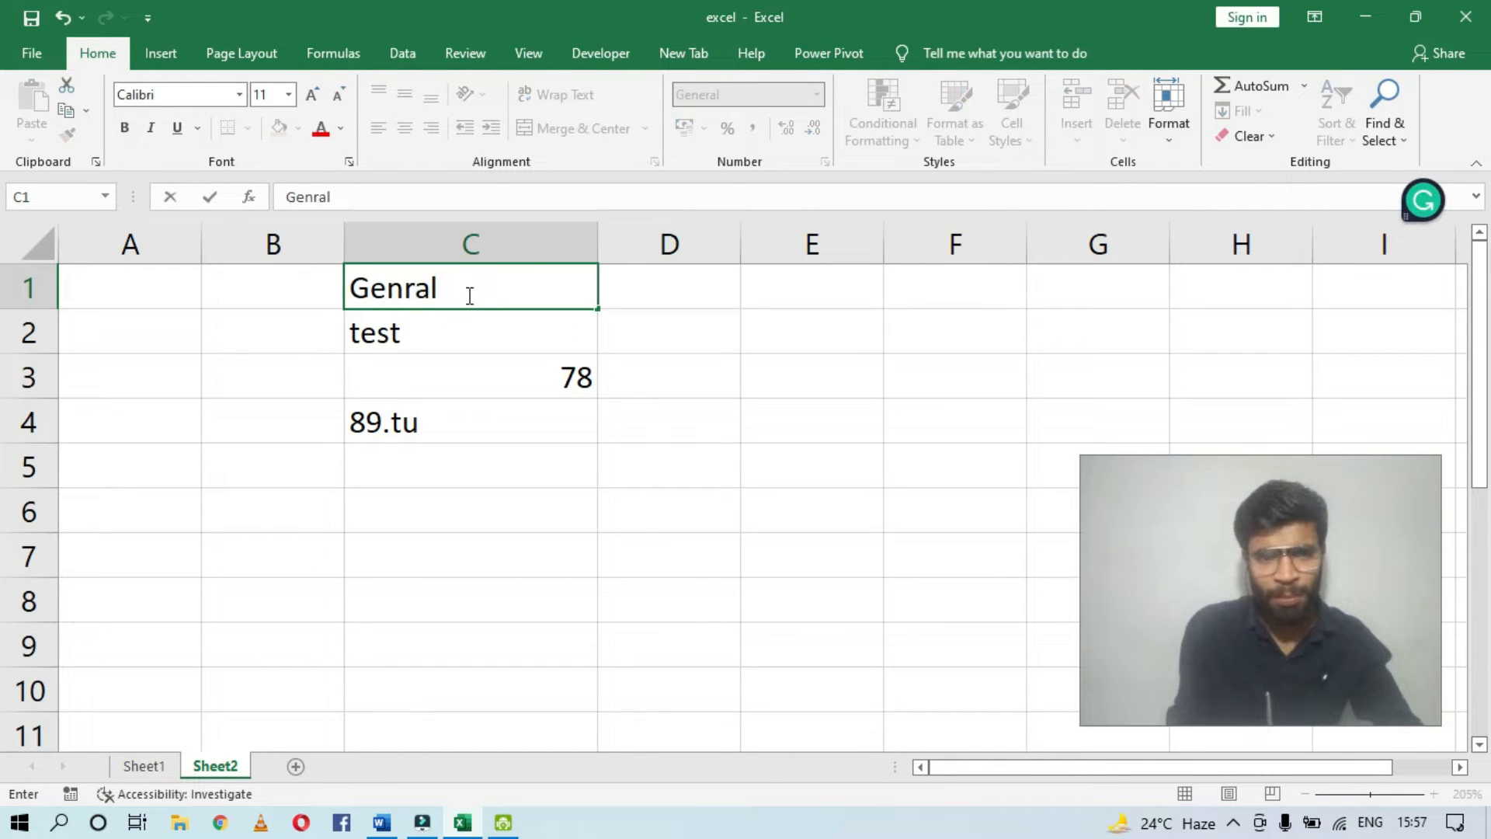
key(Return)
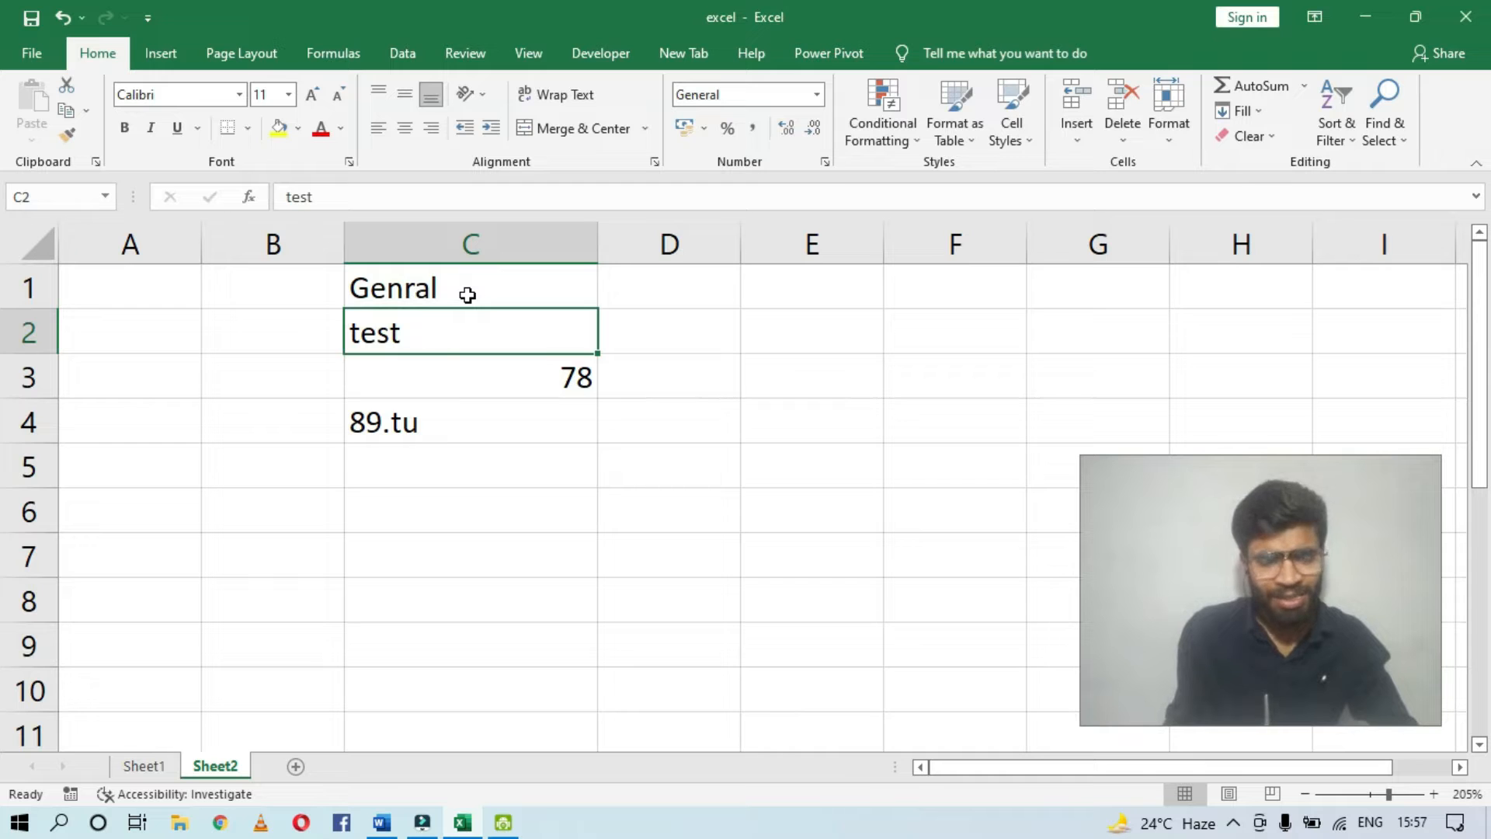
Step: Enter the heading "number" in cell D1
key(Right)
key(Up)
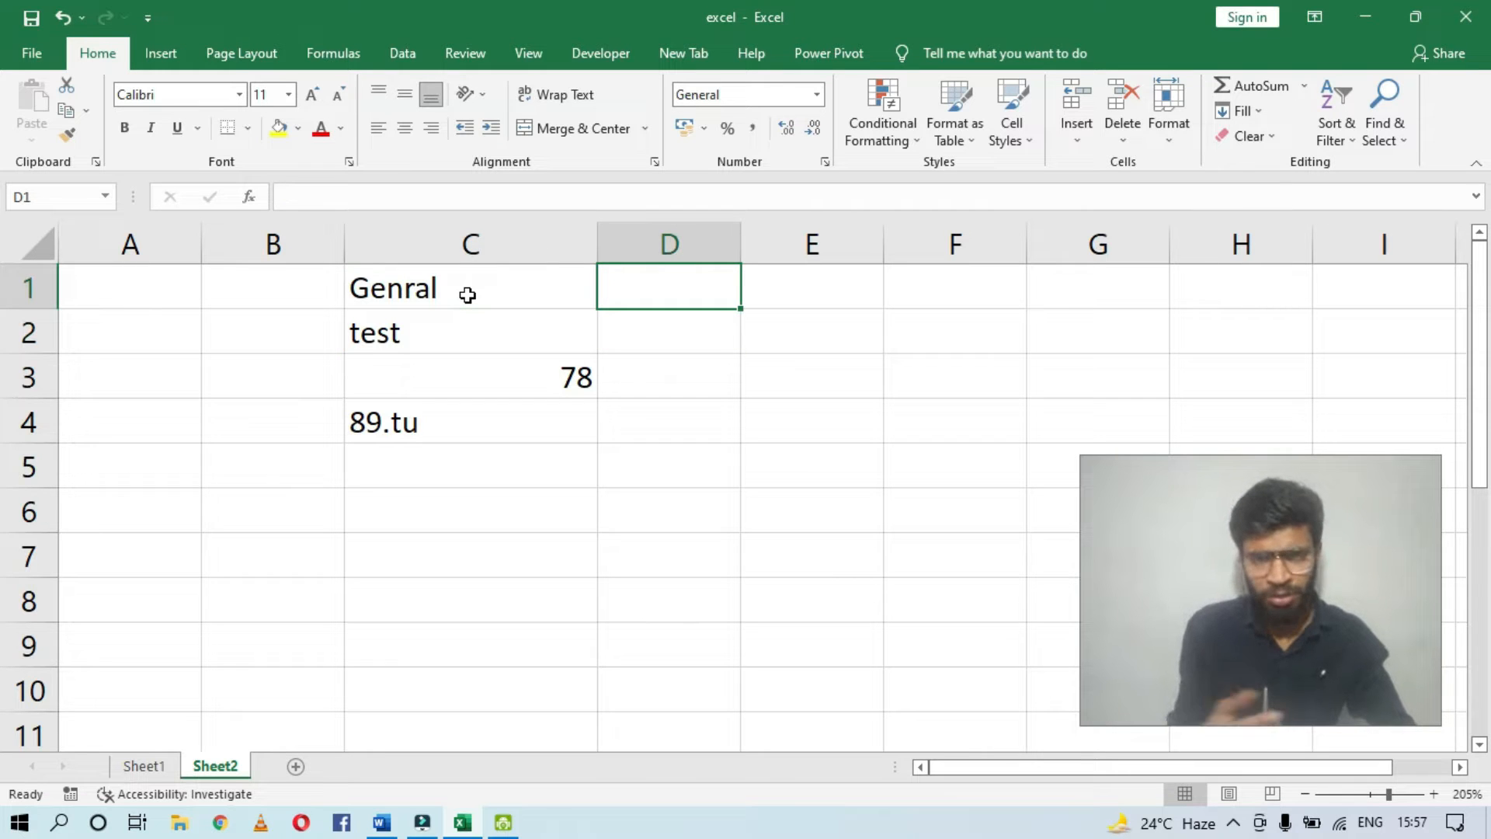
click(817, 100)
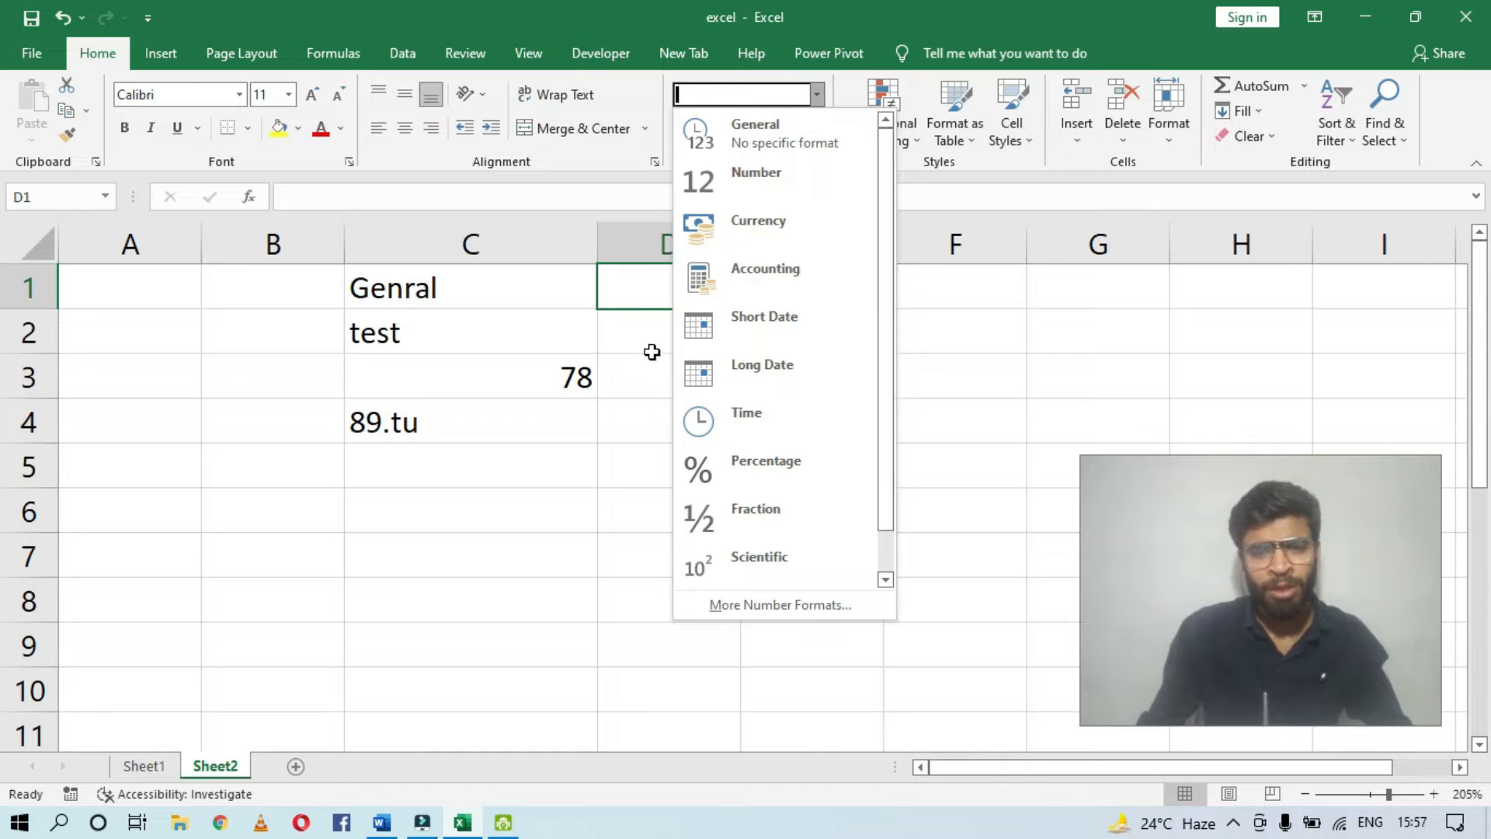
click(639, 289)
text(num)
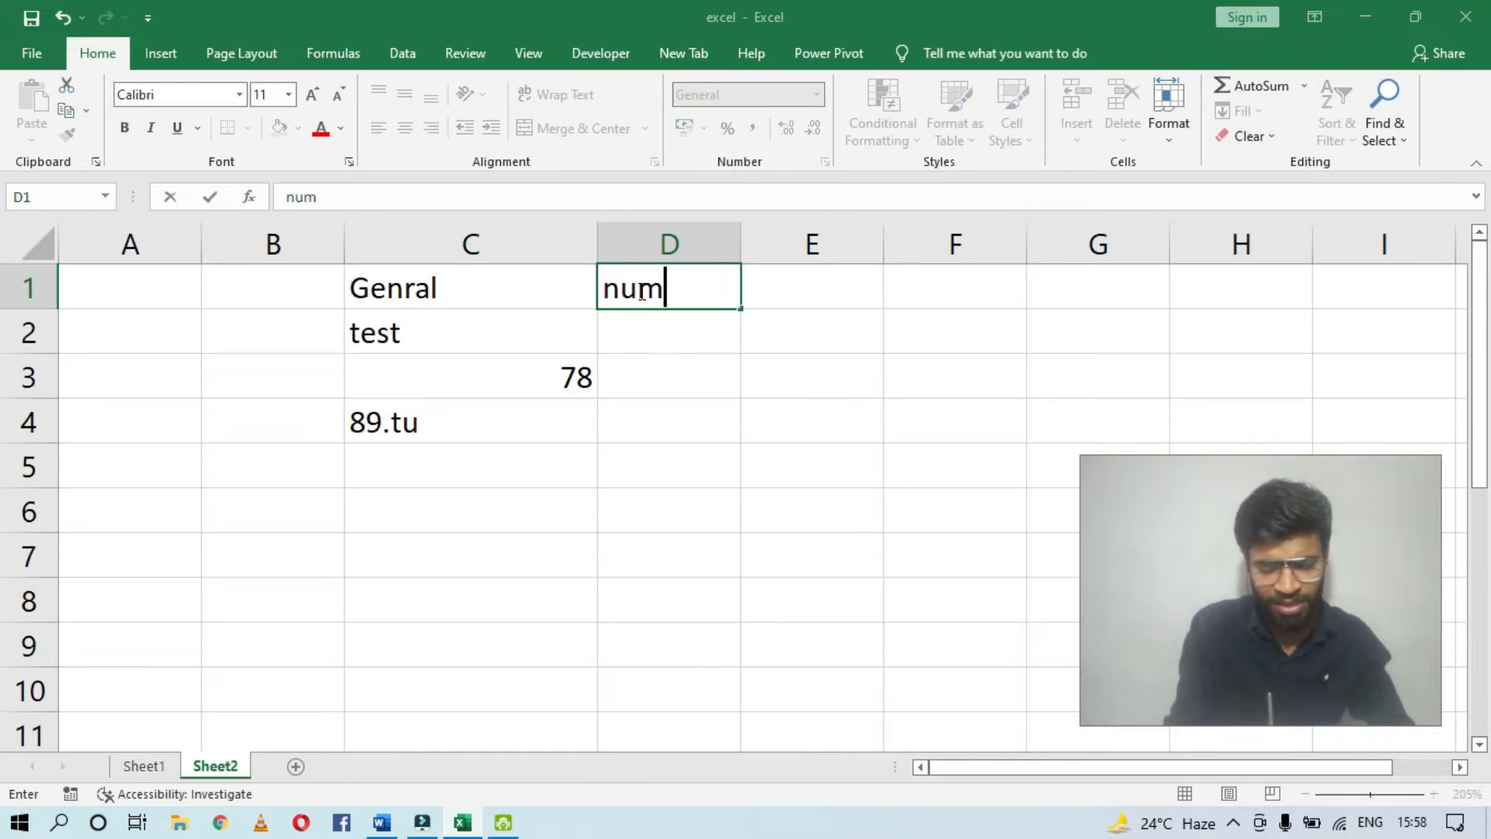
text(ber)
key(Return)
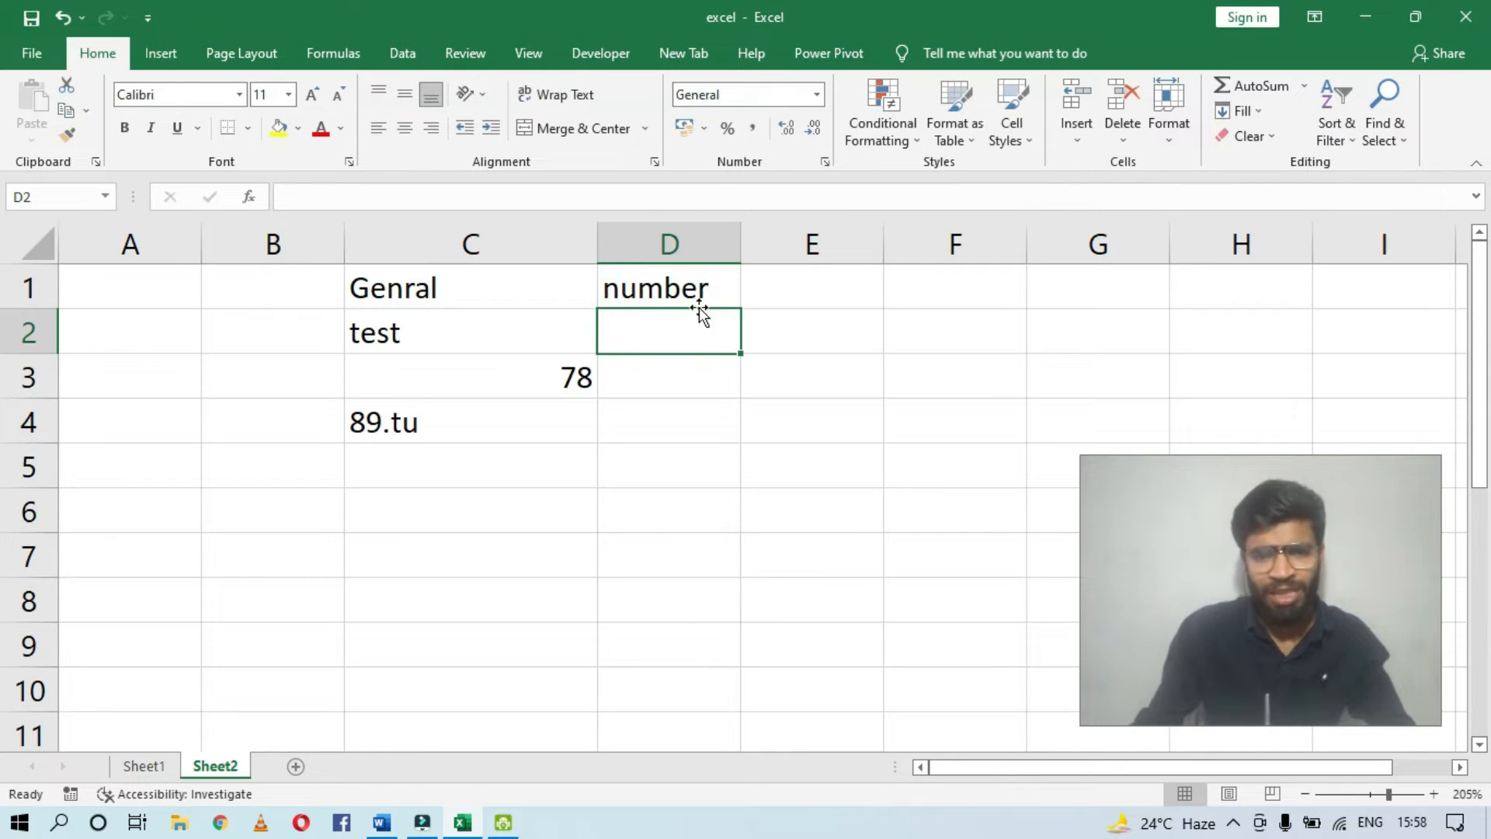
Step: Apply the Number format to the whole of column D
click(673, 242)
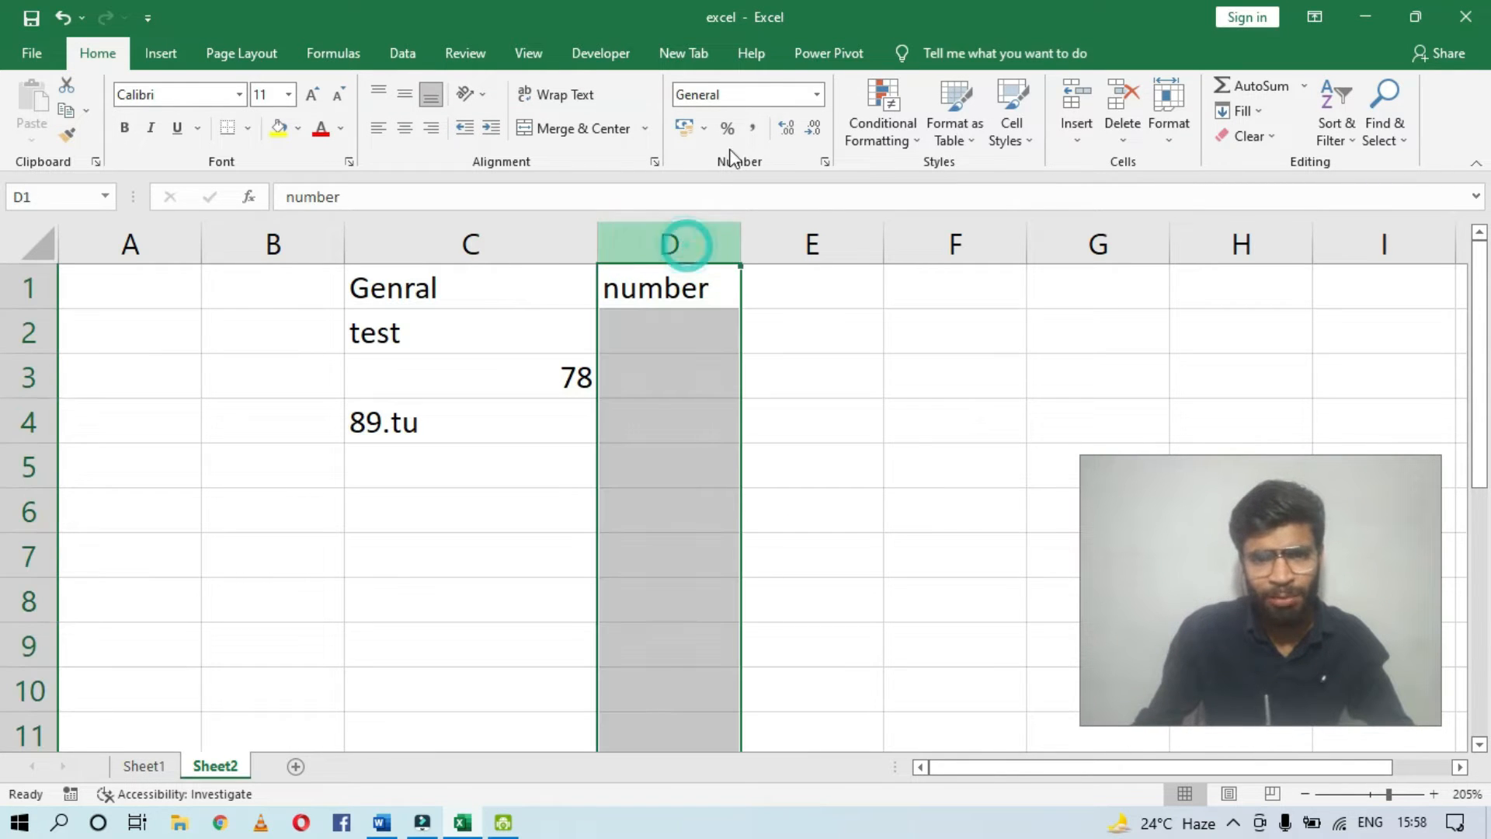
click(818, 97)
click(785, 187)
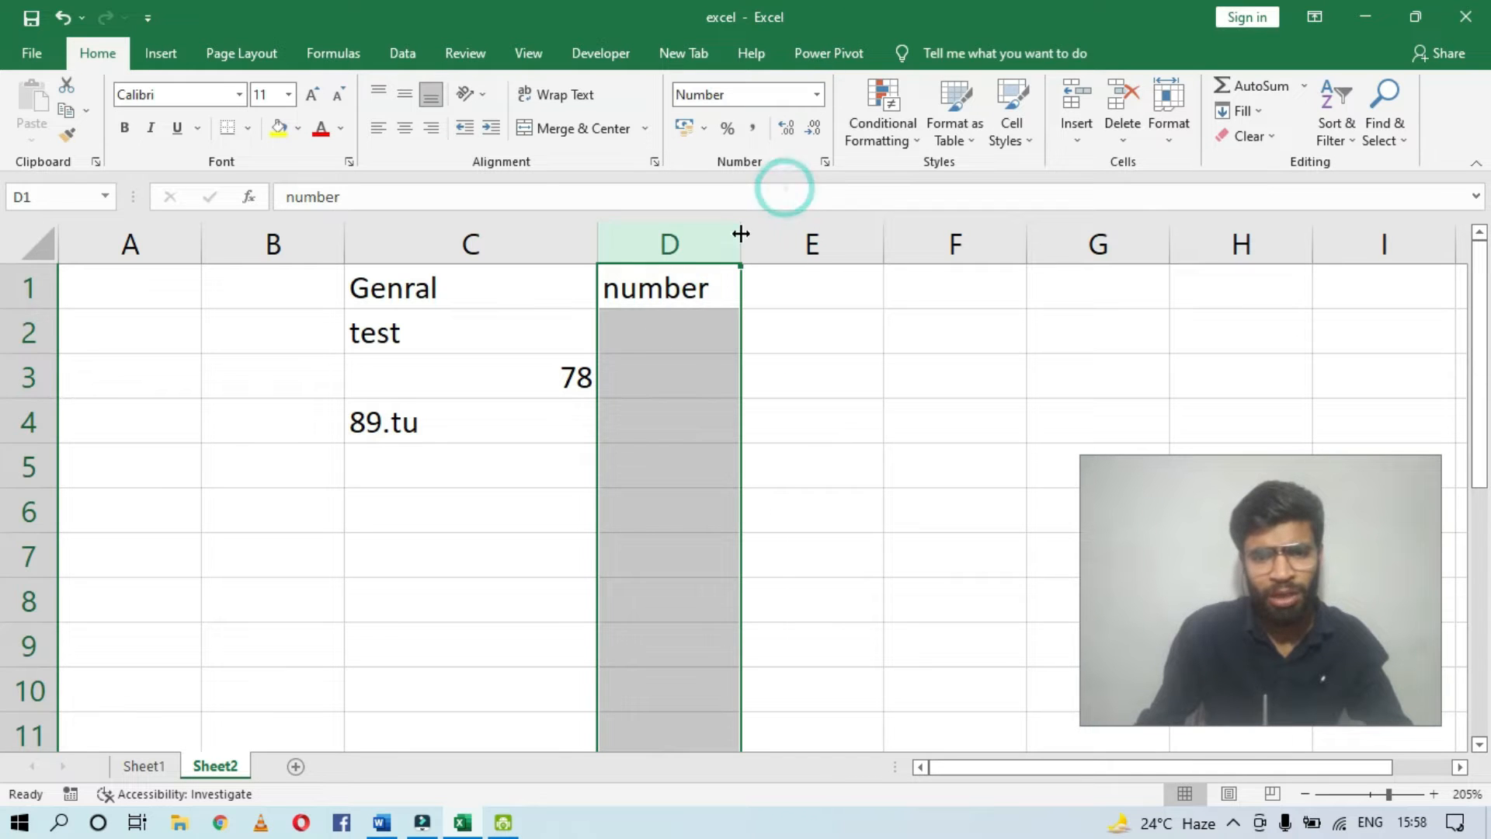
Step: Enter 78 in cell D2 under the number heading
click(676, 335)
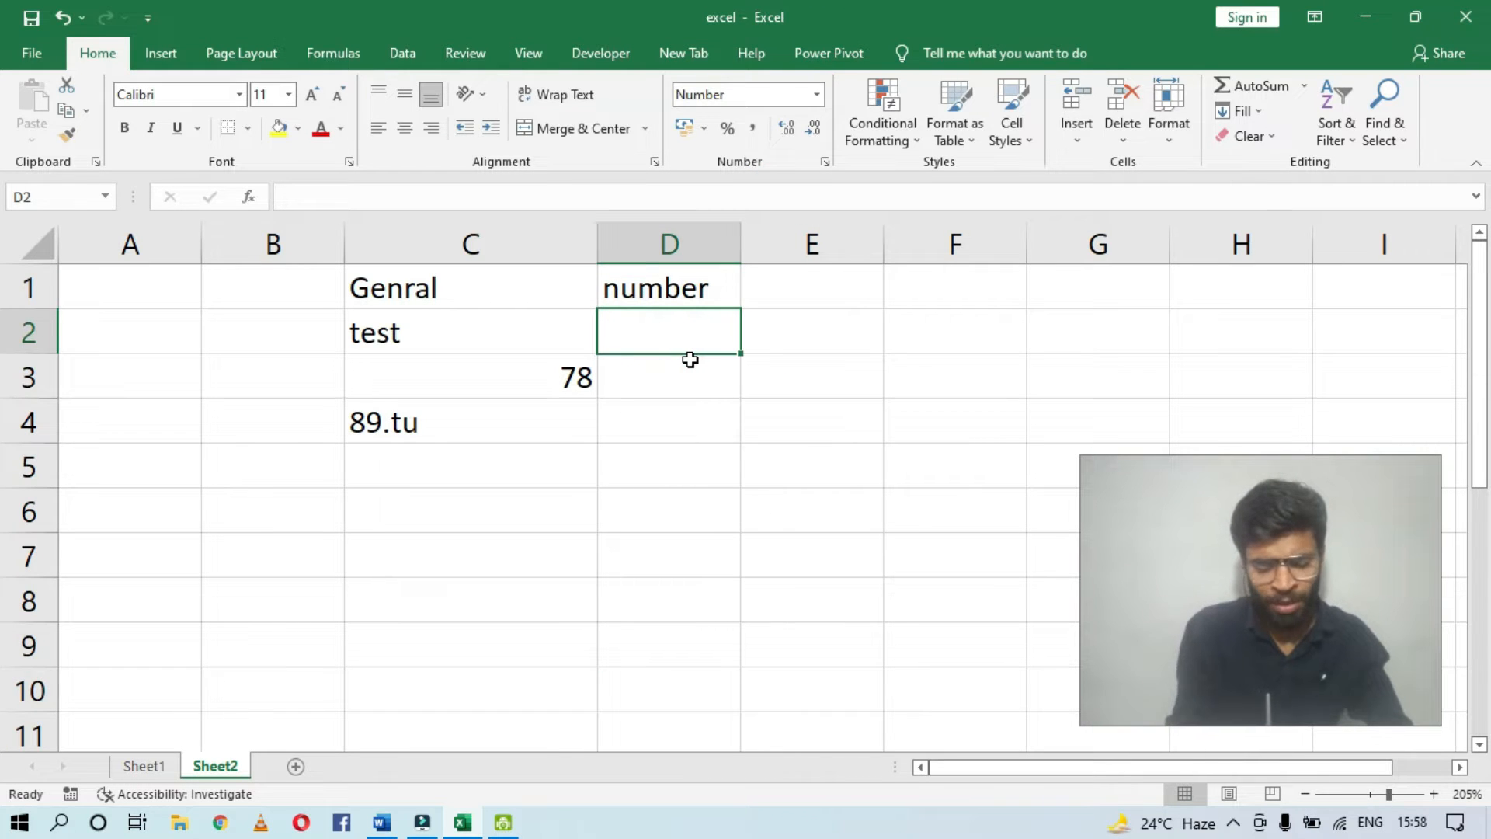
text(78)
key(ctrl+Return)
click(690, 360)
click(693, 336)
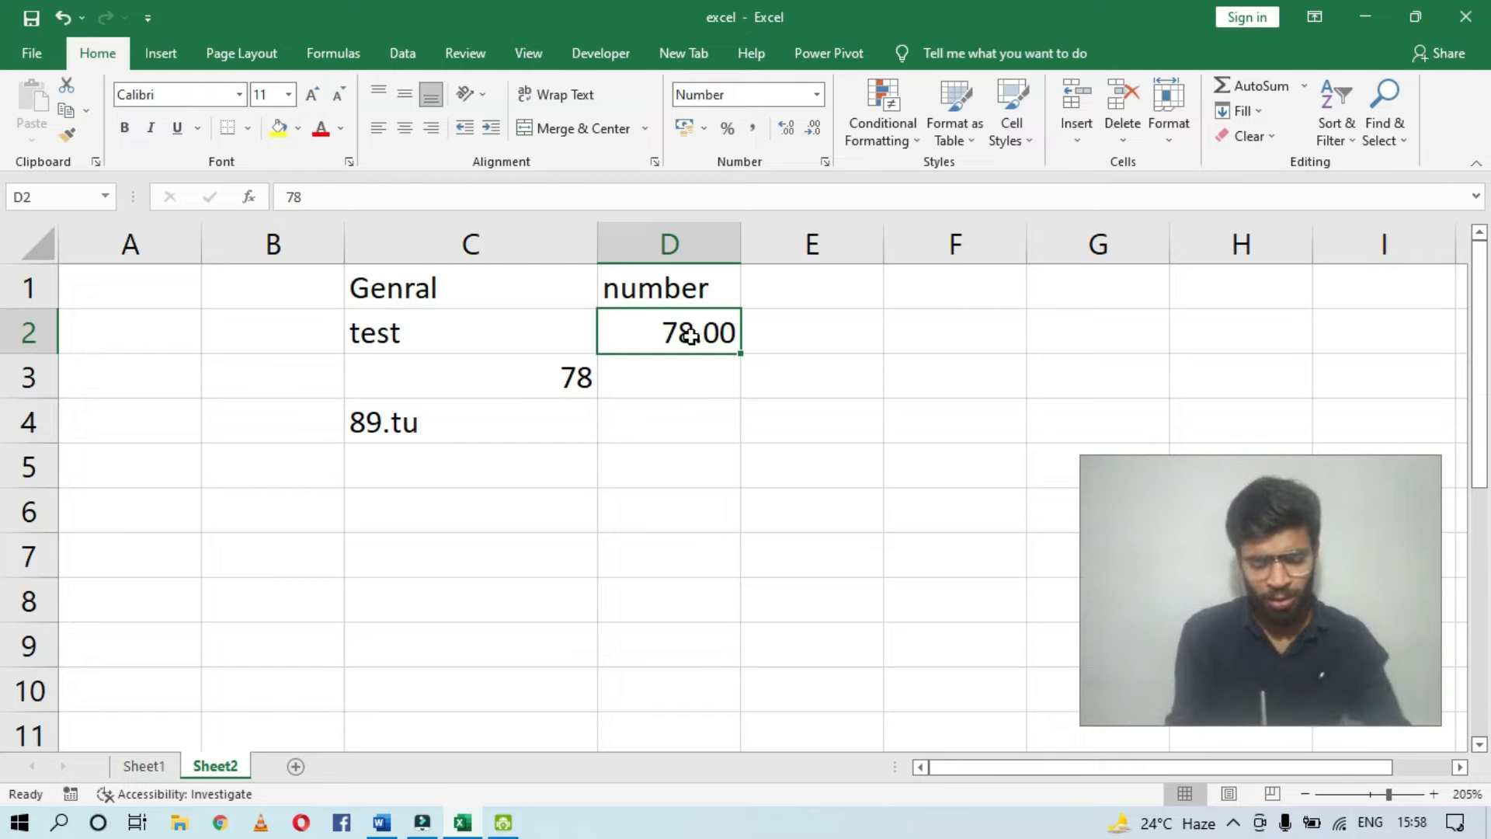
Step: Change the value in cell D2 to 56 and enter 67 in cell D3
double_click(691, 334)
key(BackSpace)
key(BackSpace)
text(56)
key(Return)
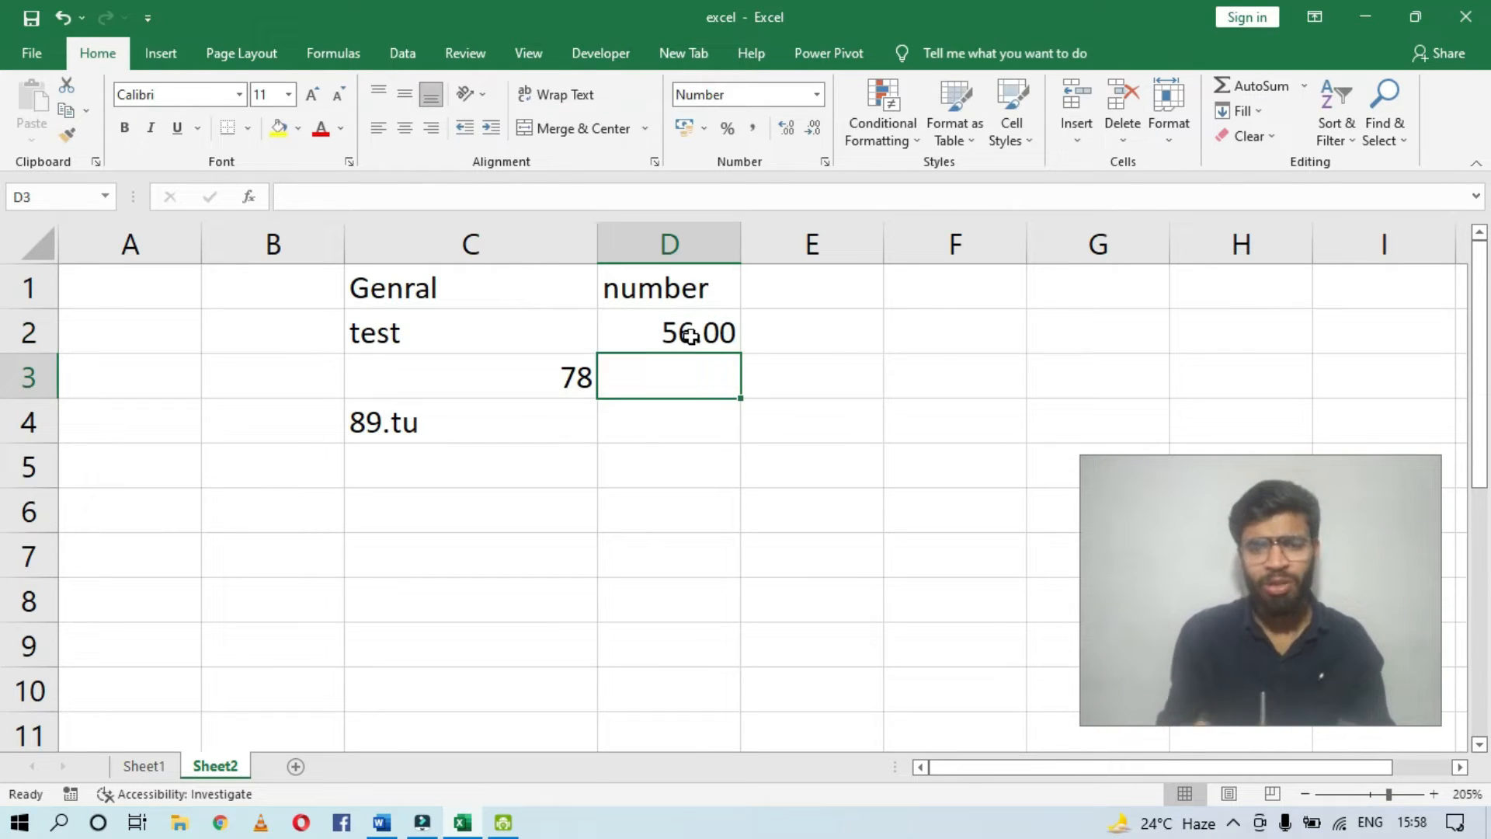
text(67)
key(Return)
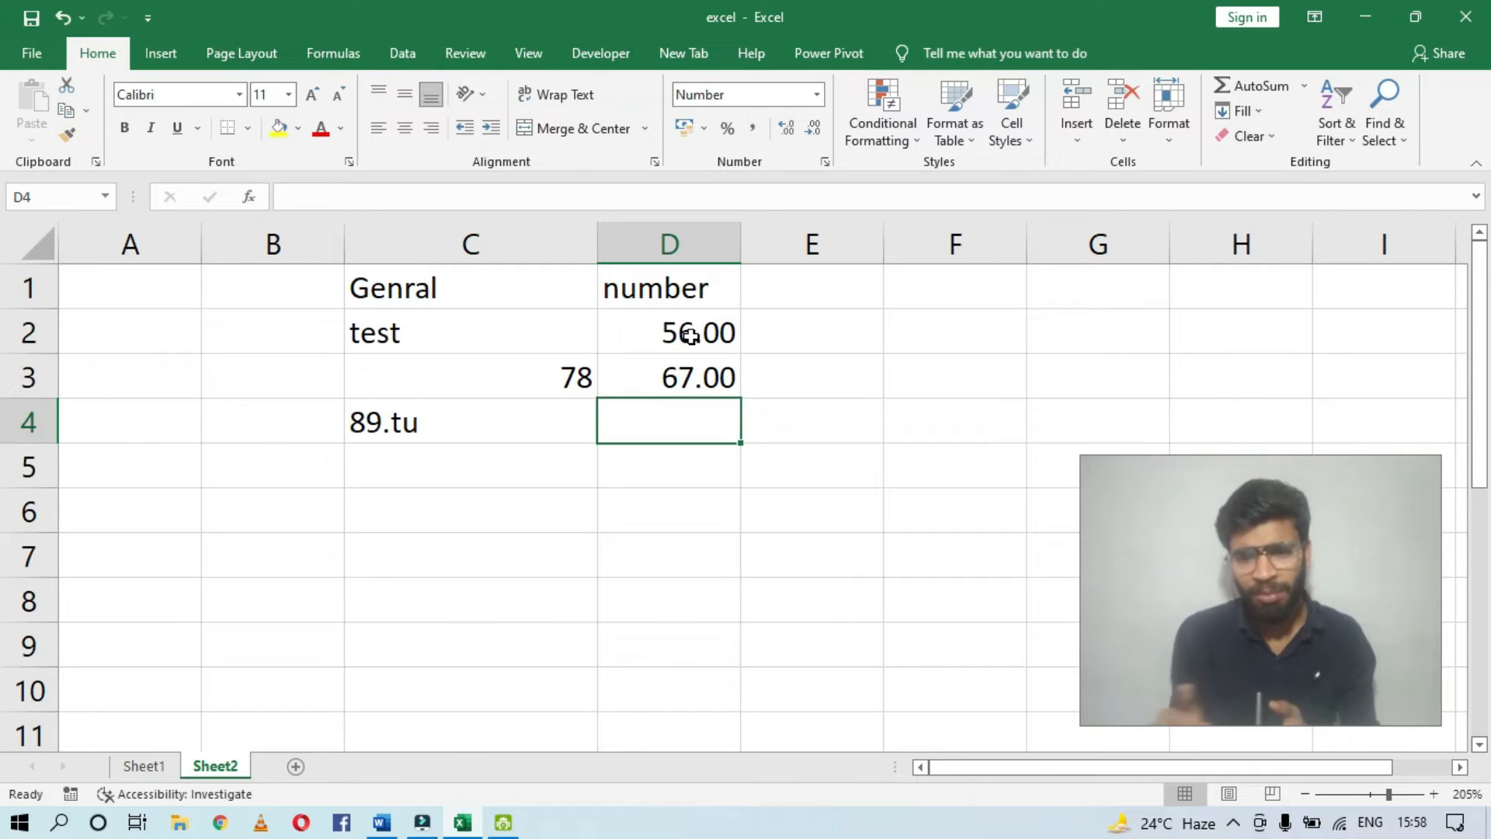
Step: Enter the heading "Currency" in cell E1
click(817, 95)
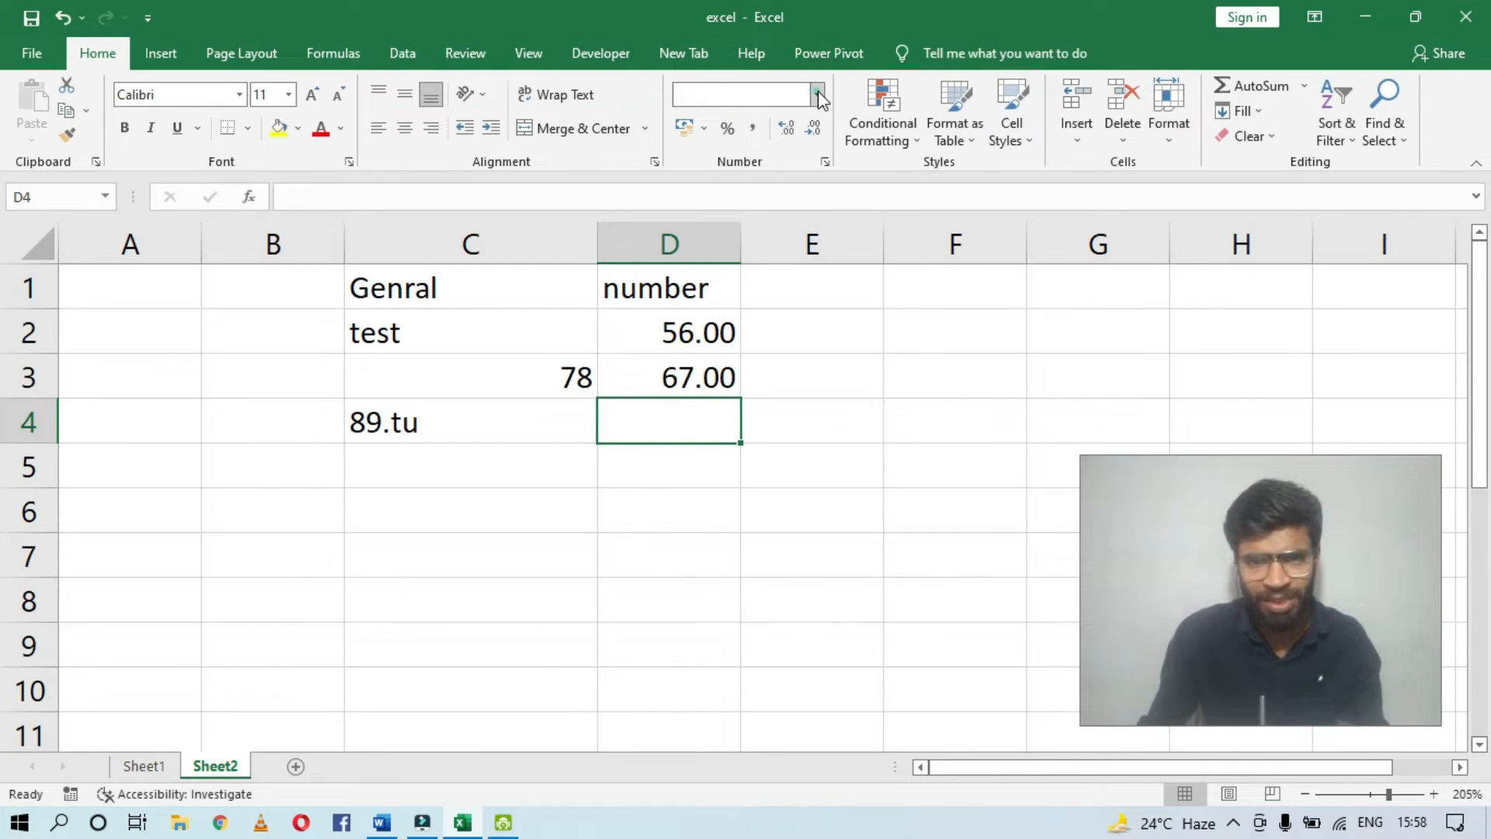
click(936, 360)
click(796, 286)
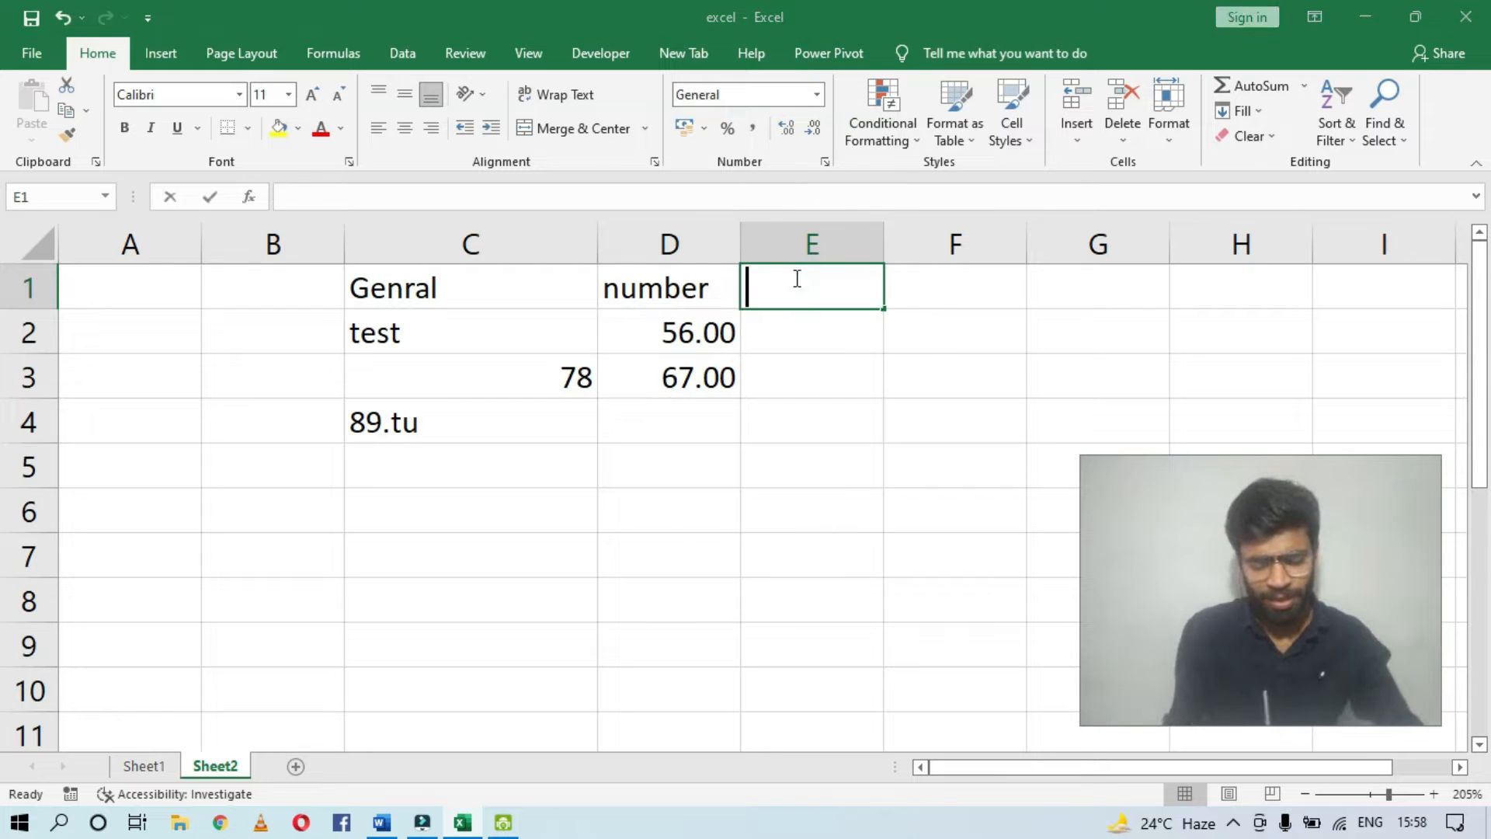
text(Cuu)
key(BackSpace)
text(rre)
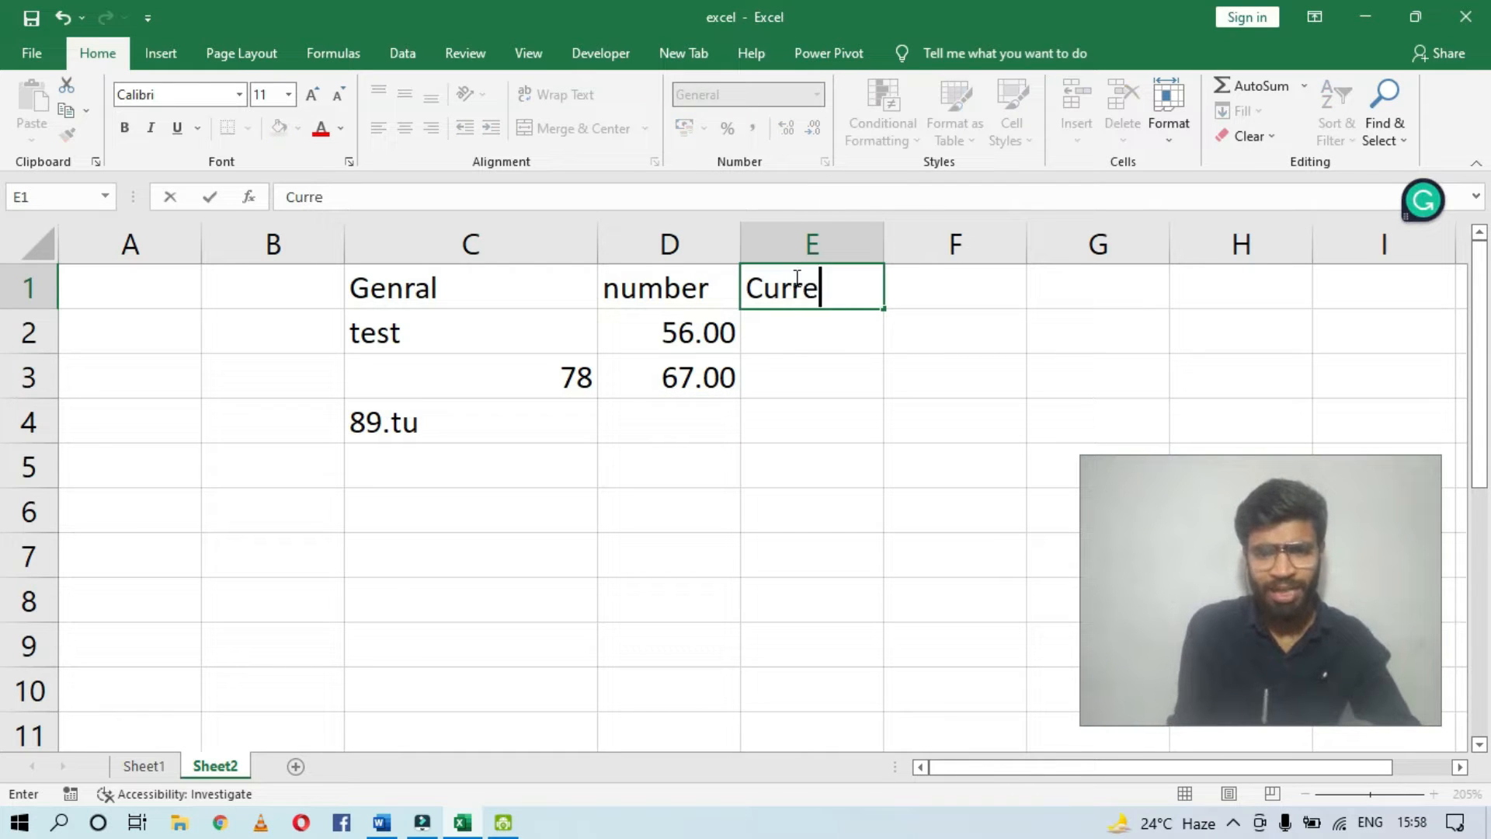
text(ncy)
key(Return)
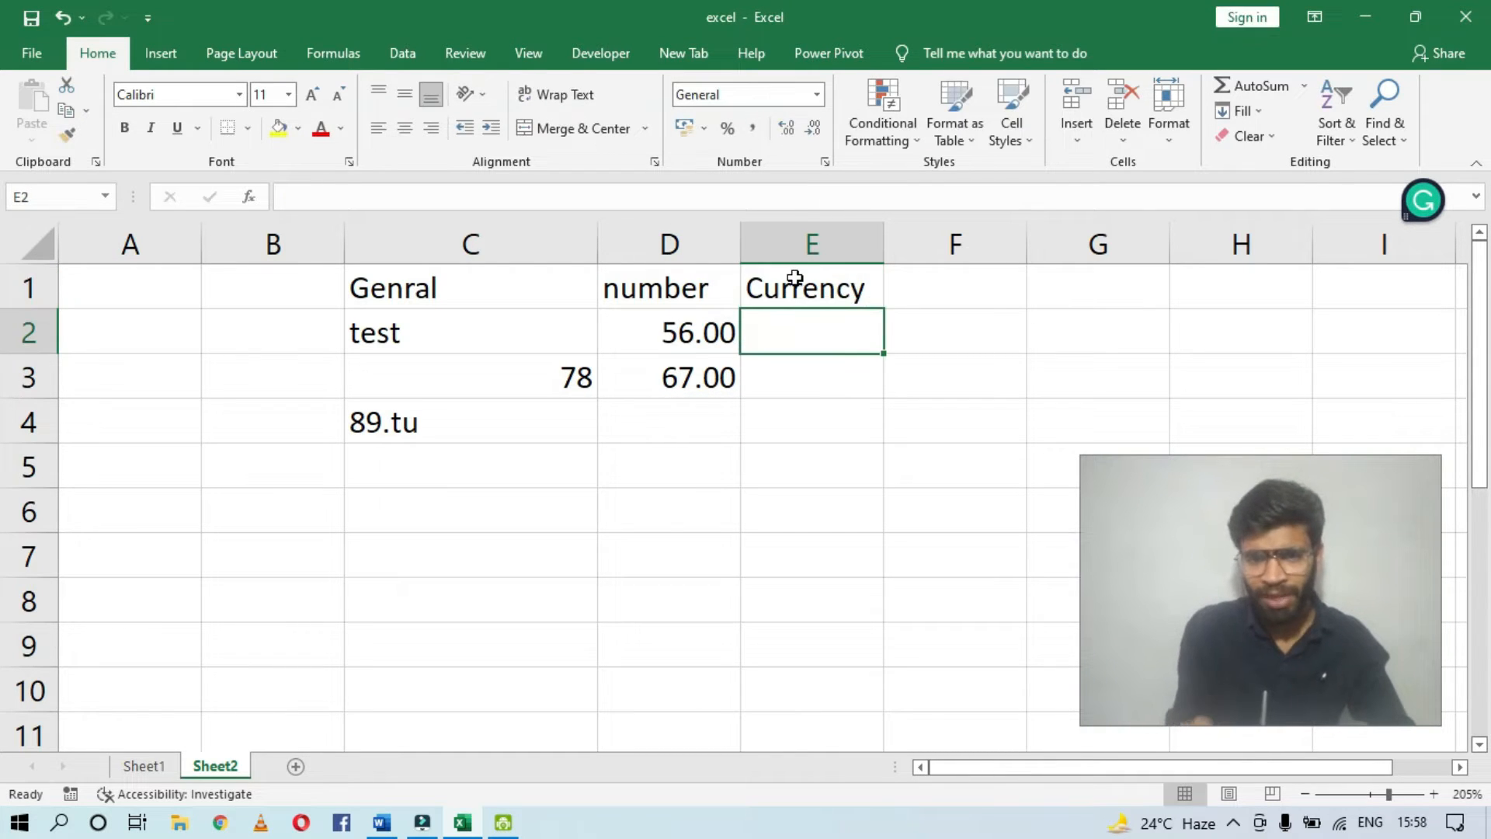
Step: Enter 56 in cell E2 under the Currency heading and apply the Currency format to it
text(56)
key(Return)
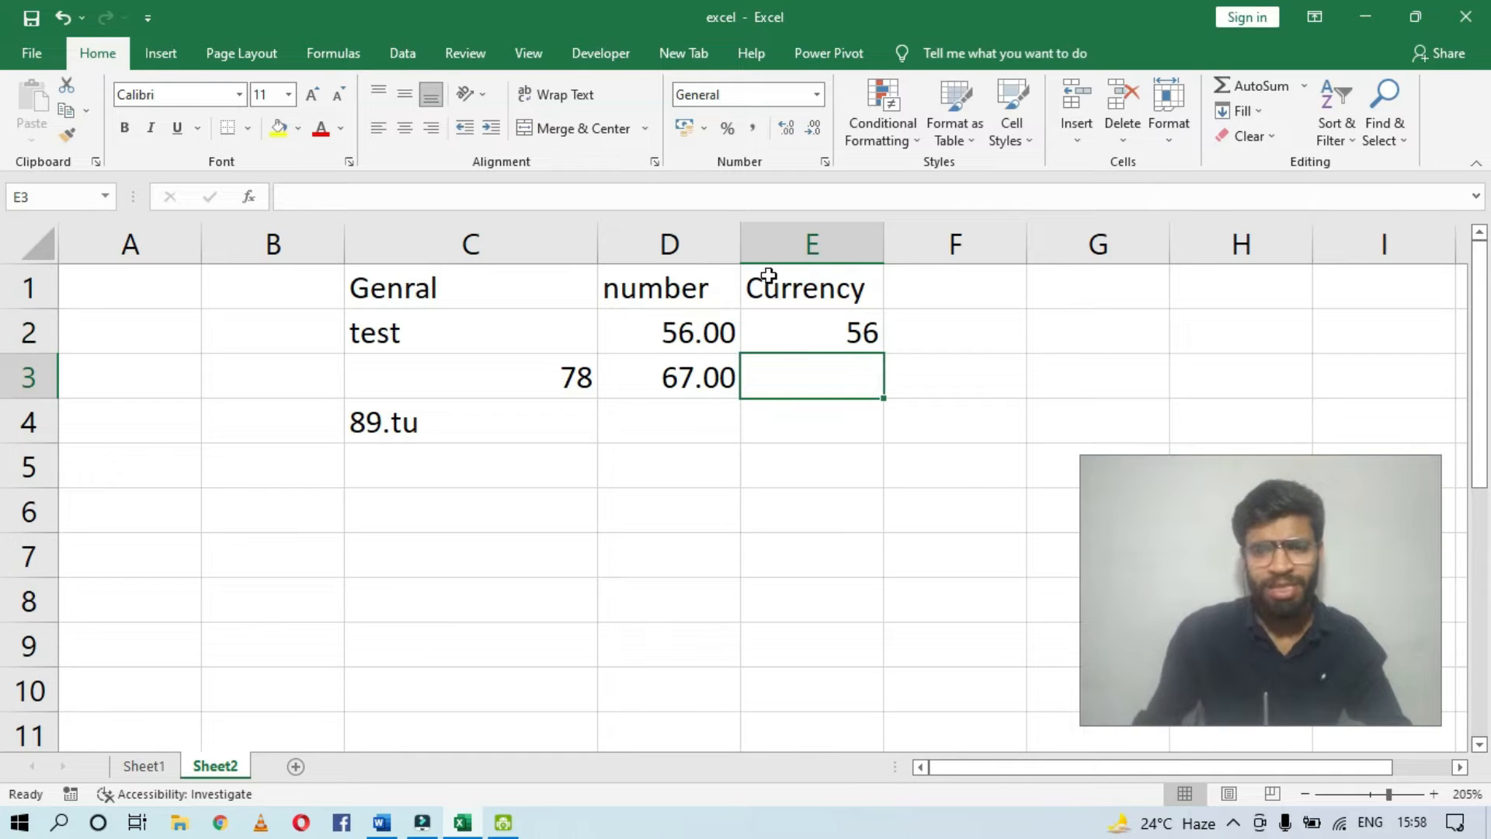
click(833, 331)
click(816, 94)
click(777, 245)
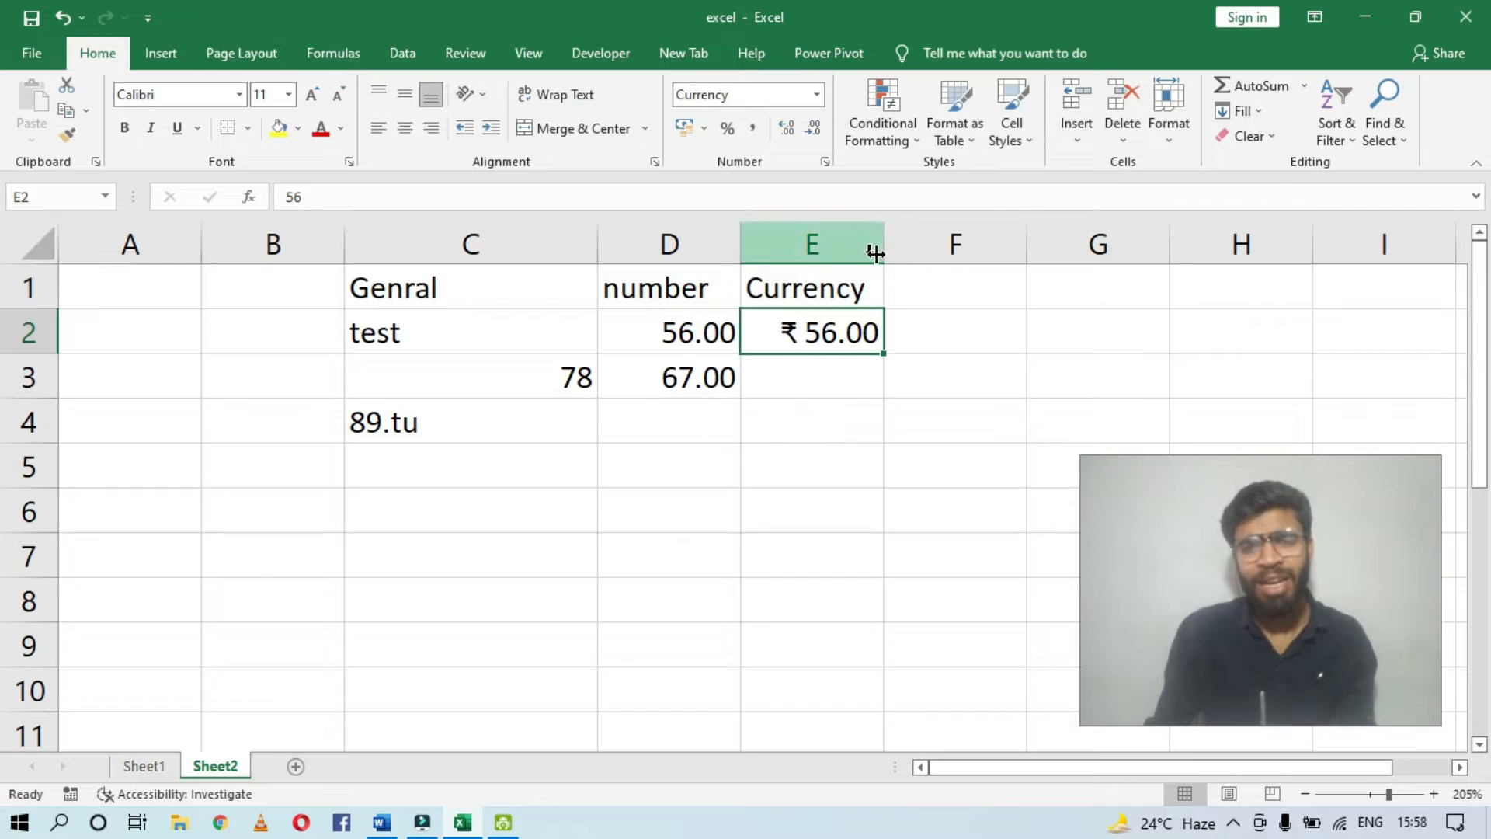
Step: Widen column E and clear the contents of cell C4
drag(884, 243, 960, 243)
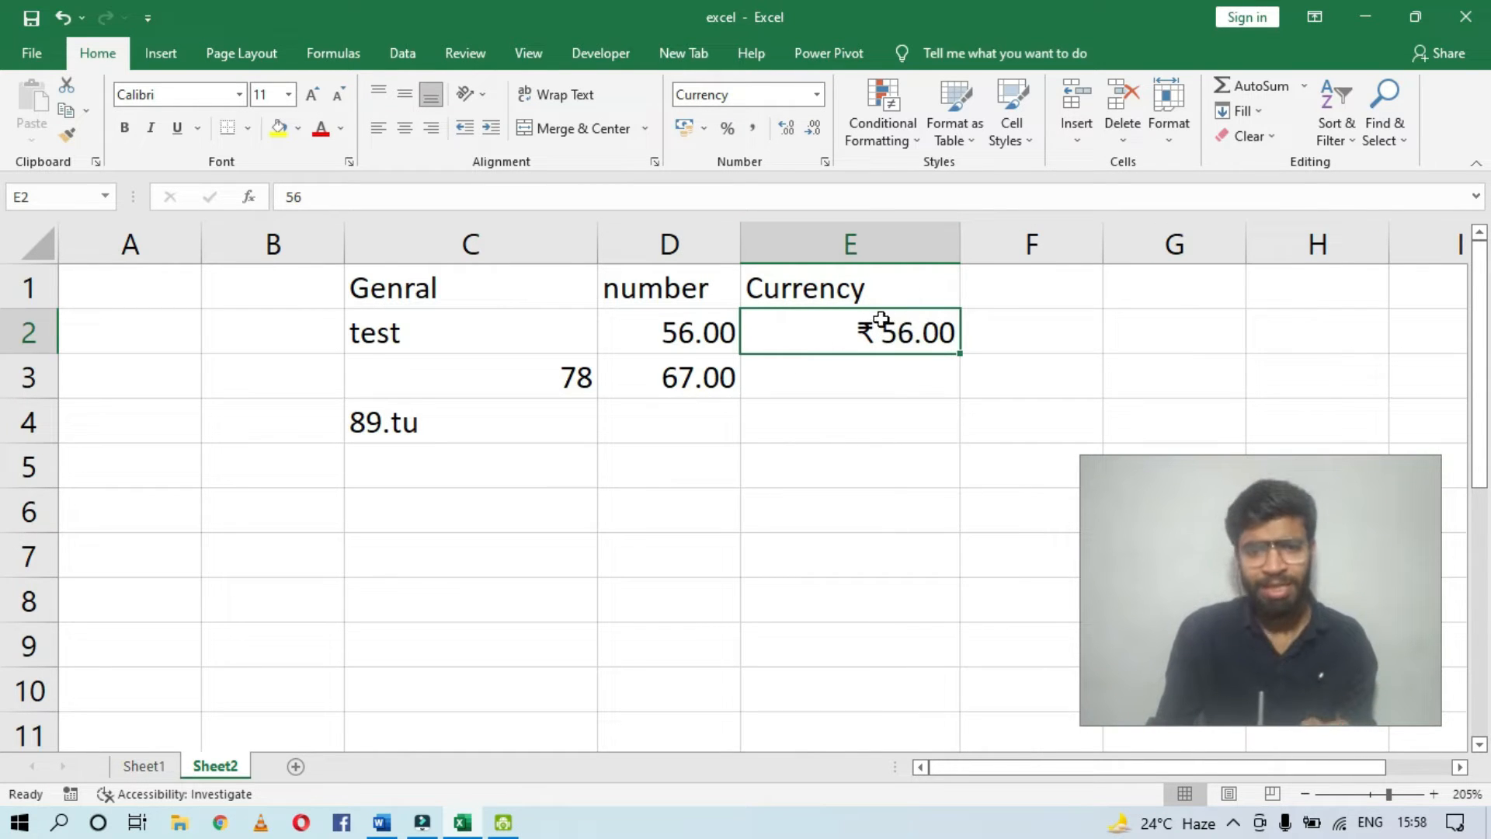
click(552, 430)
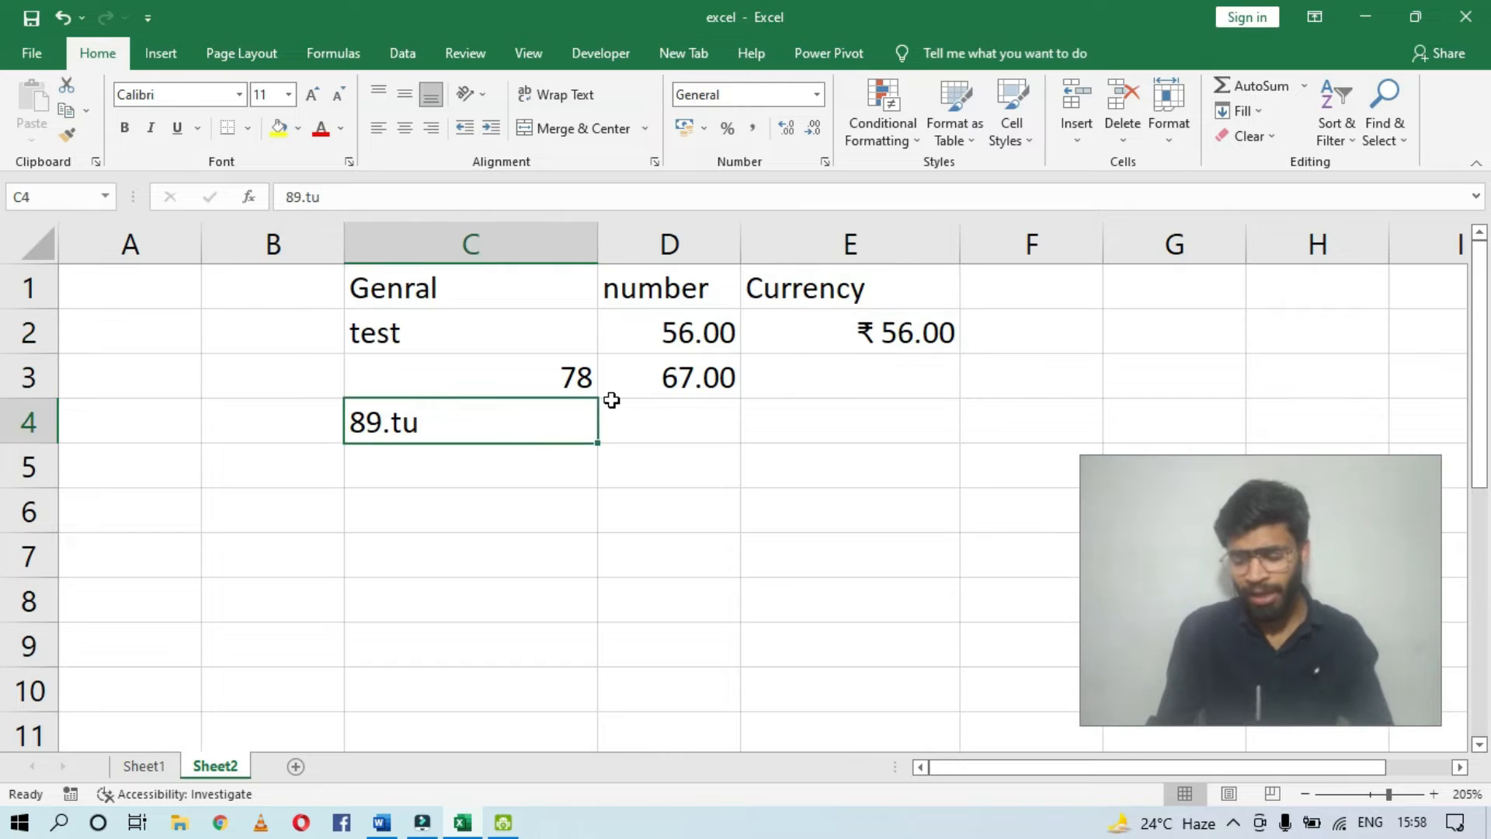
key(Delete)
Step: Enter the heading "Accounting" in cell C5
click(471, 469)
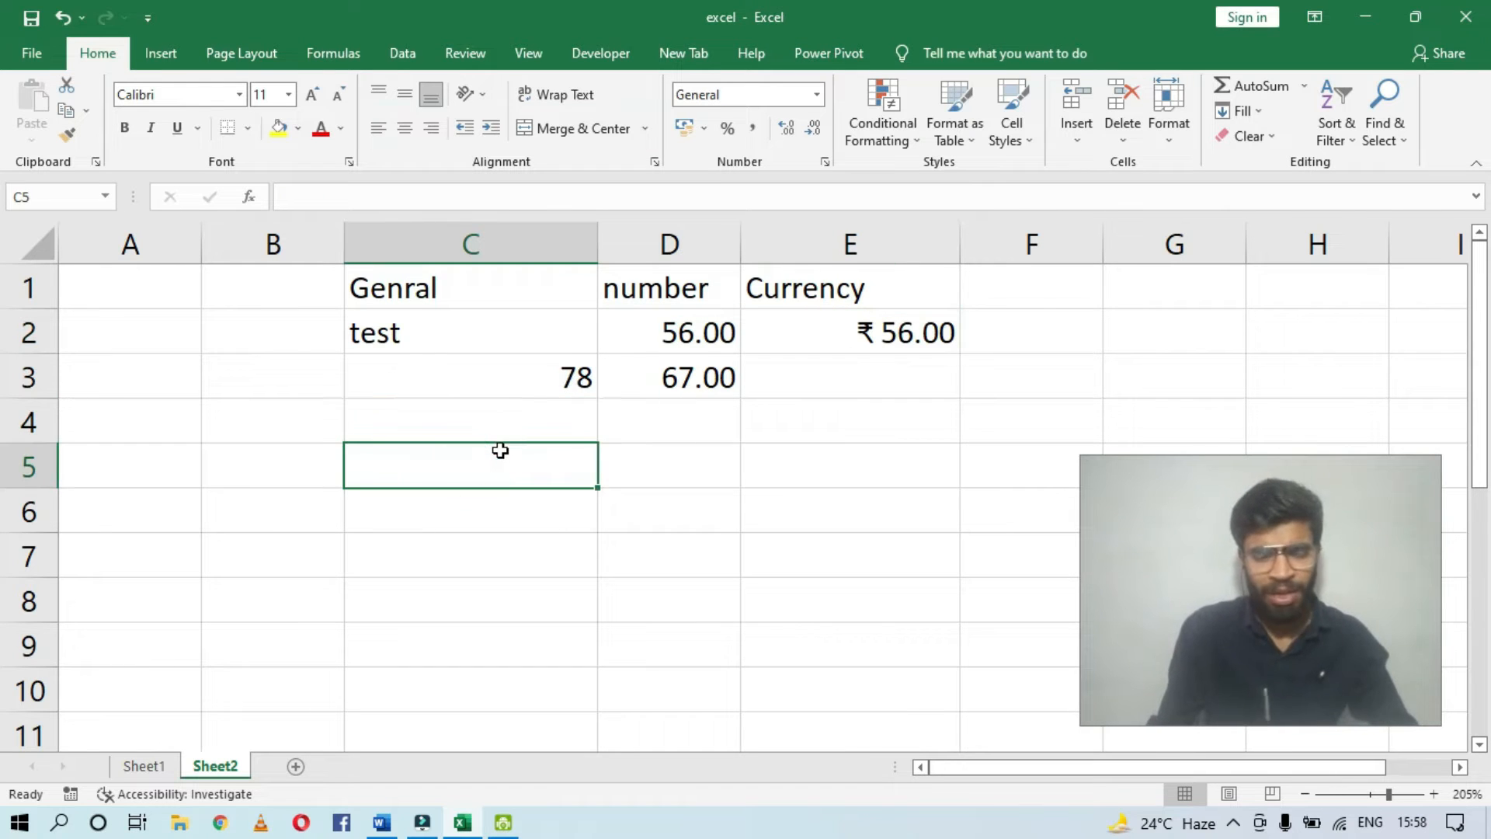
text(Acc)
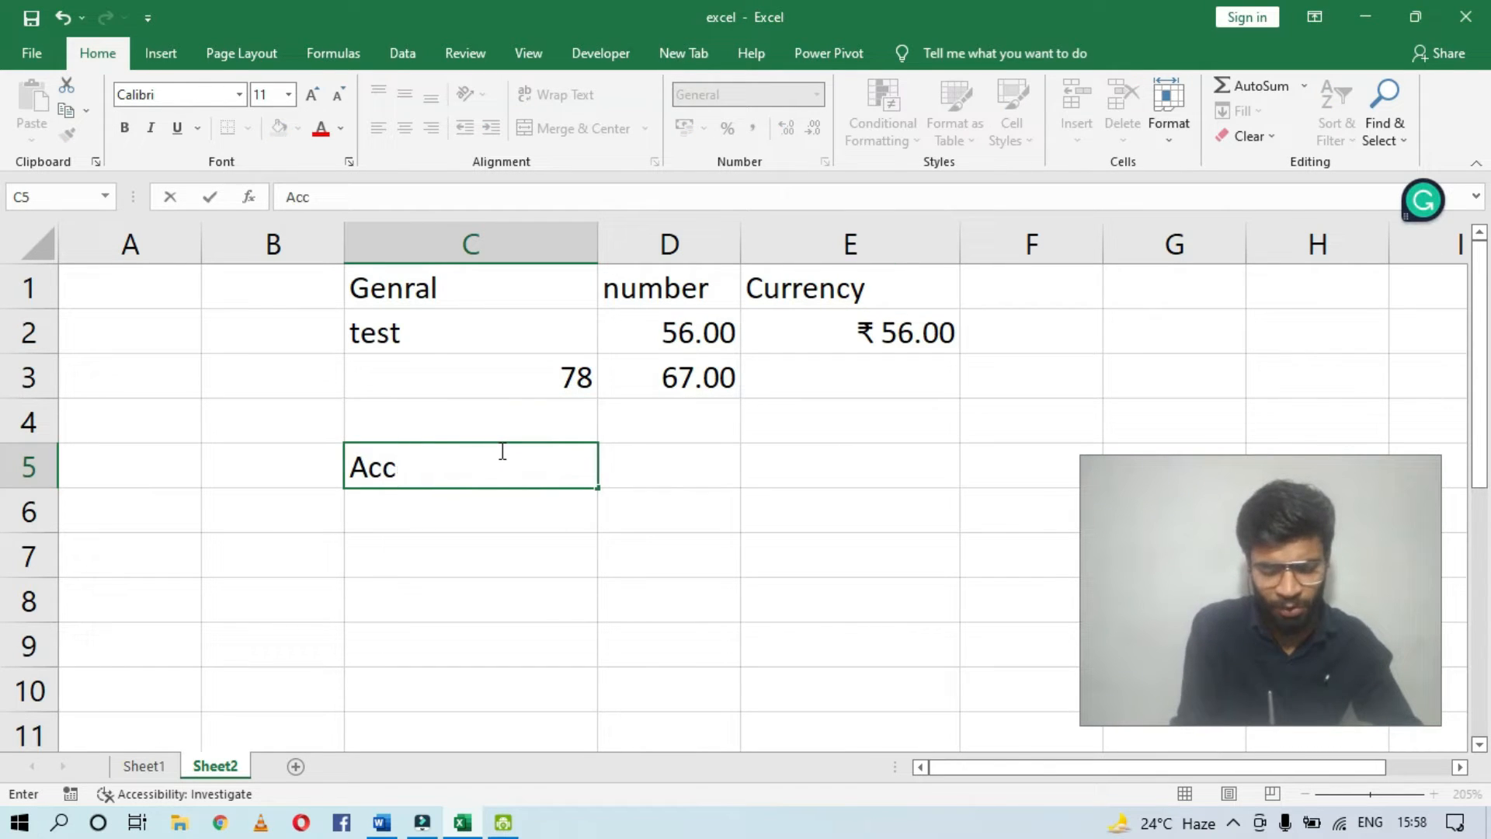
text(ounting)
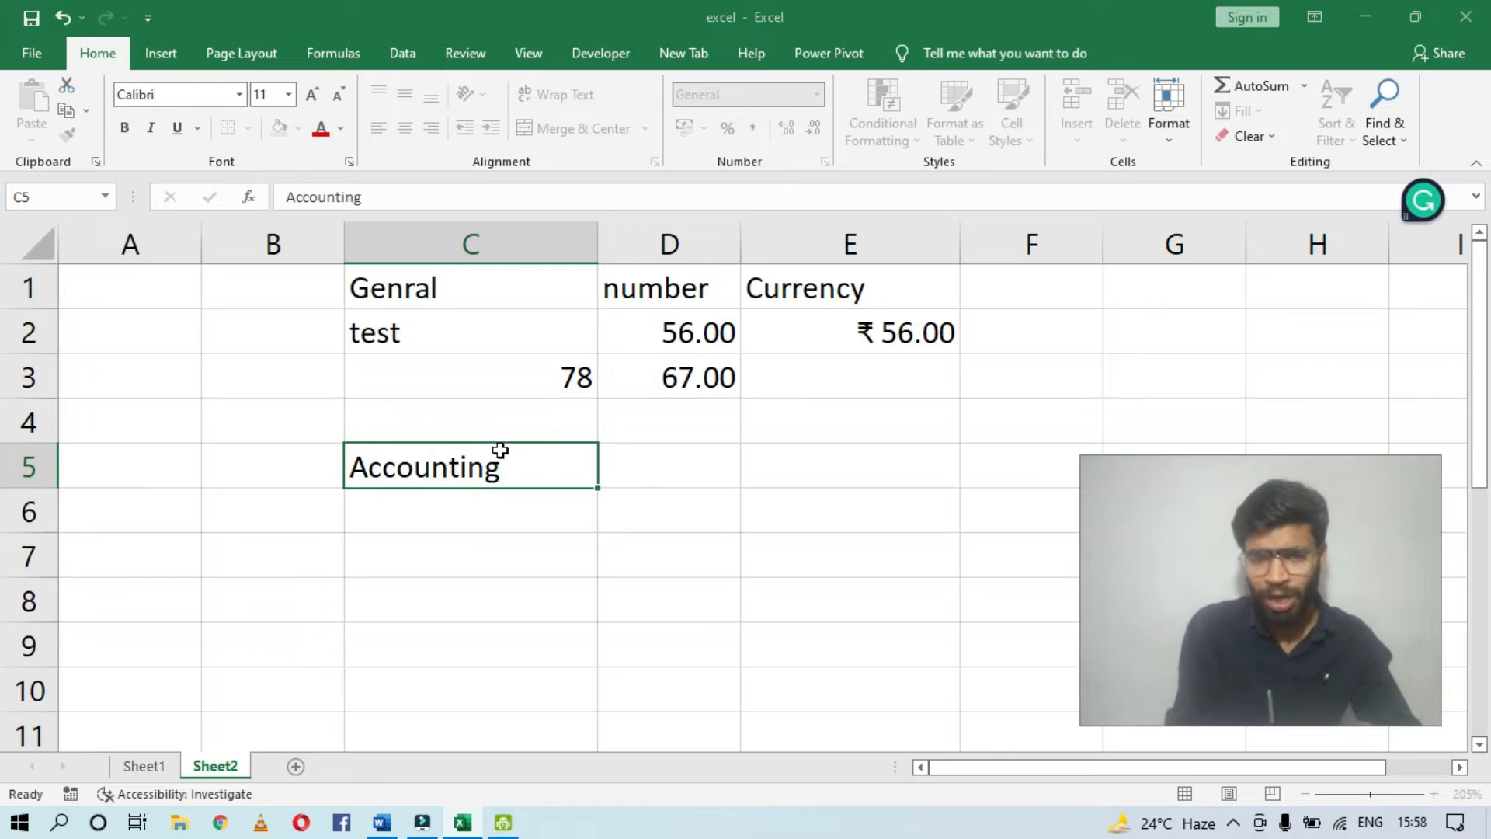
key(Return)
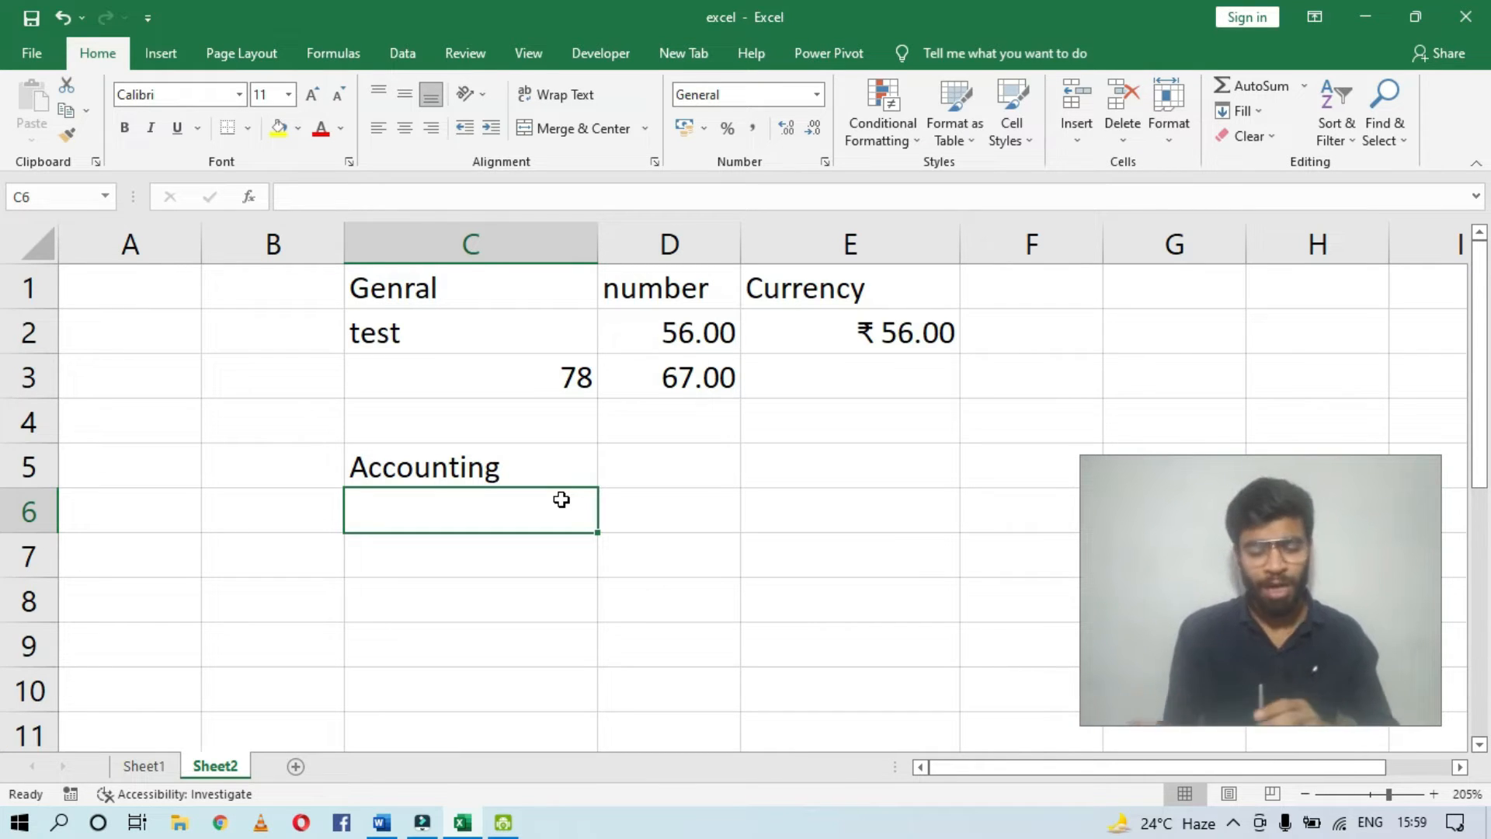
Step: Enter 56 in cell C6 under the Accounting heading and apply the Accounting format to it
text(56)
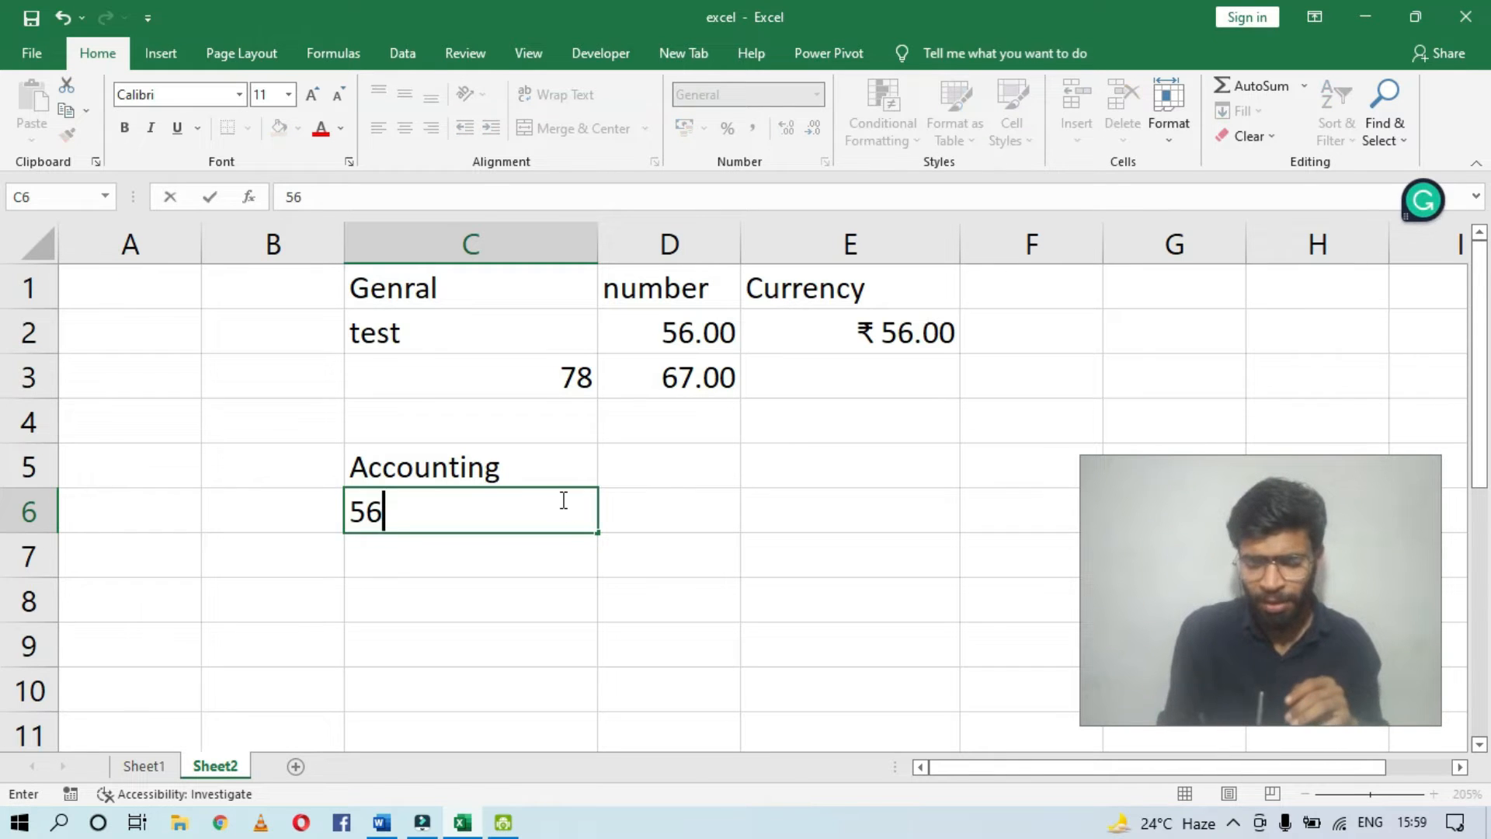
key(Return)
click(561, 503)
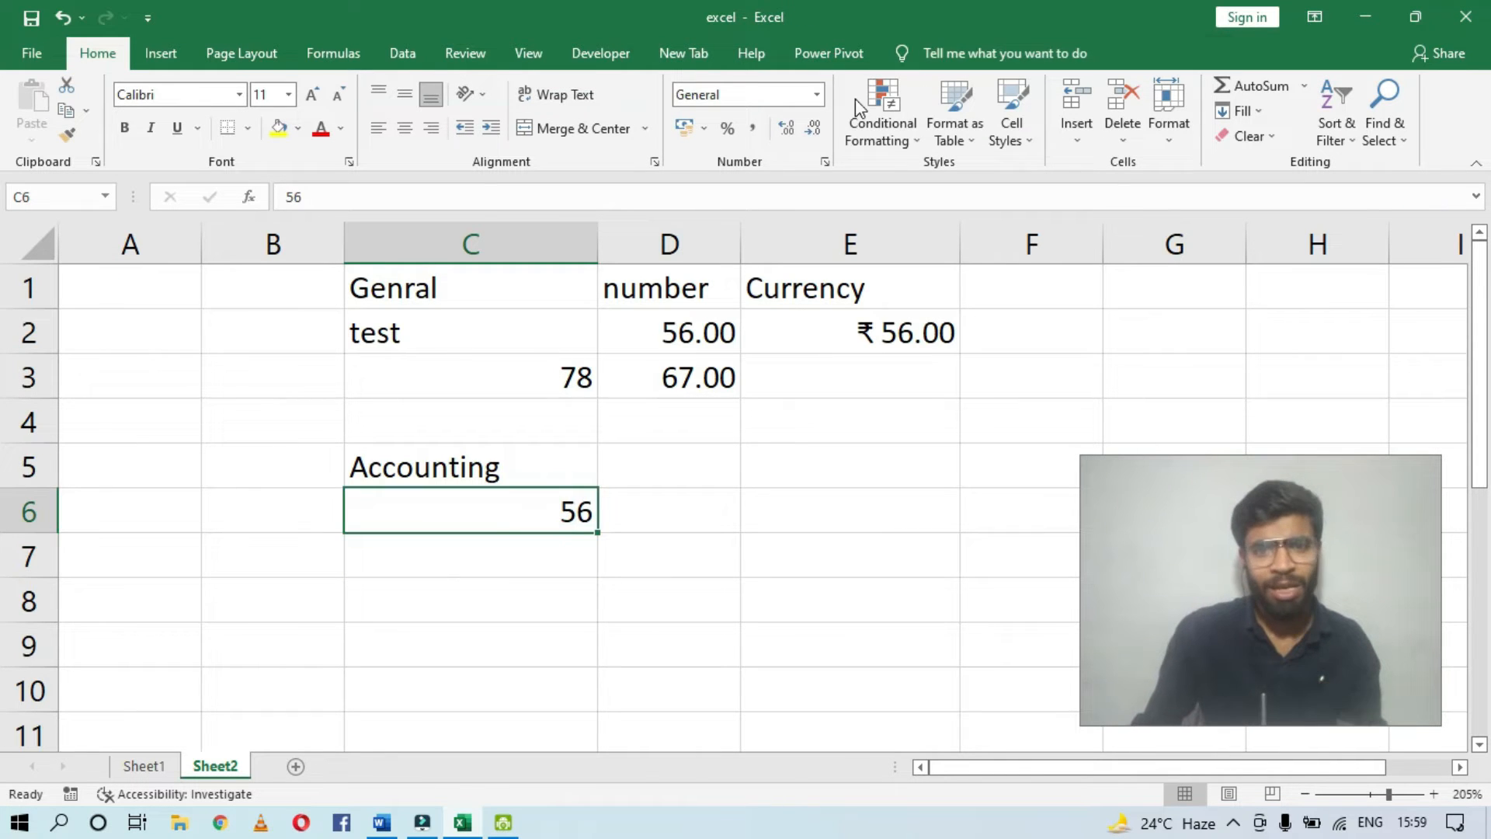
click(818, 95)
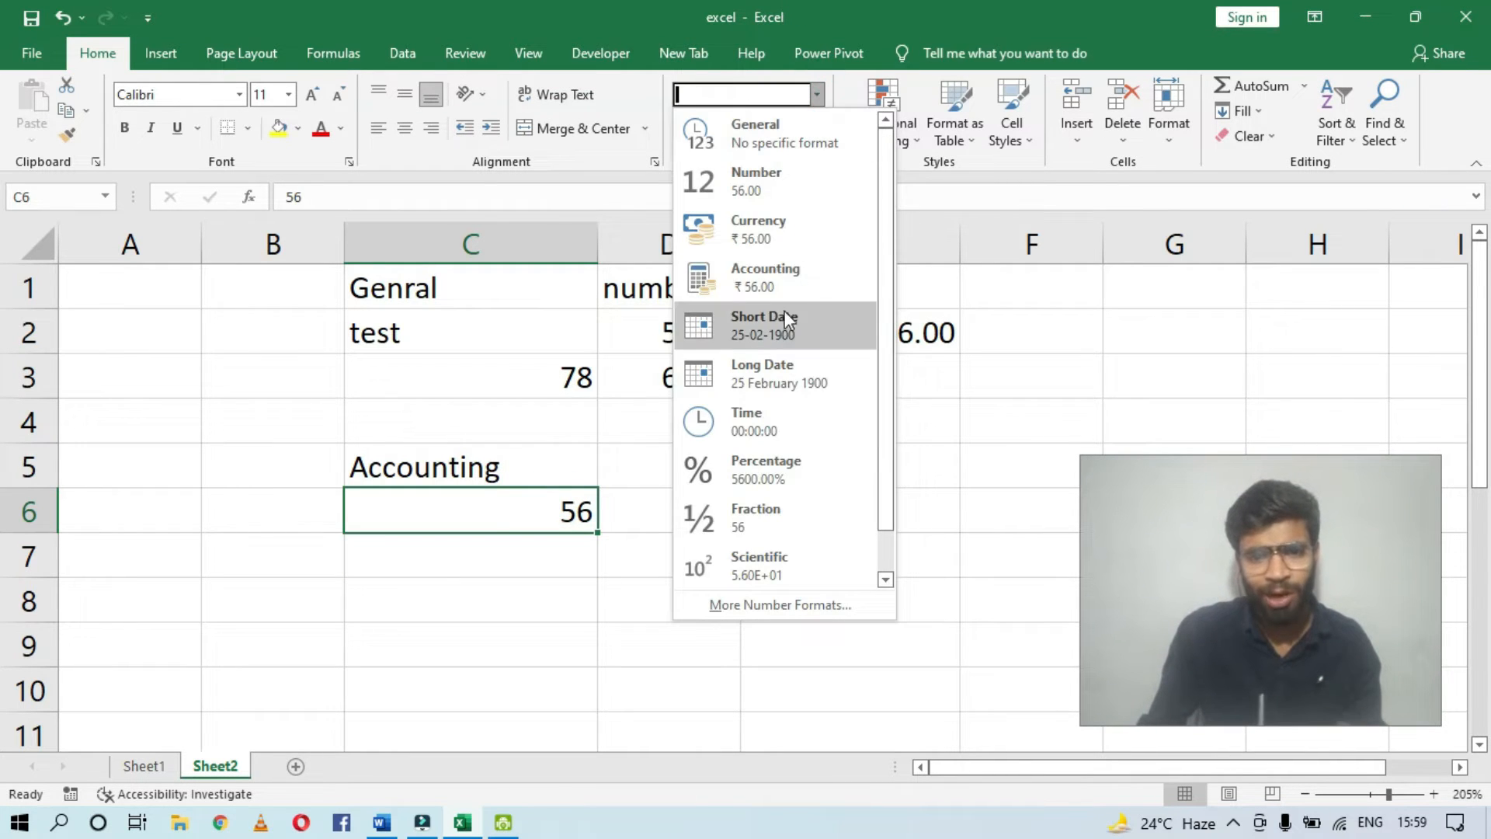
click(804, 273)
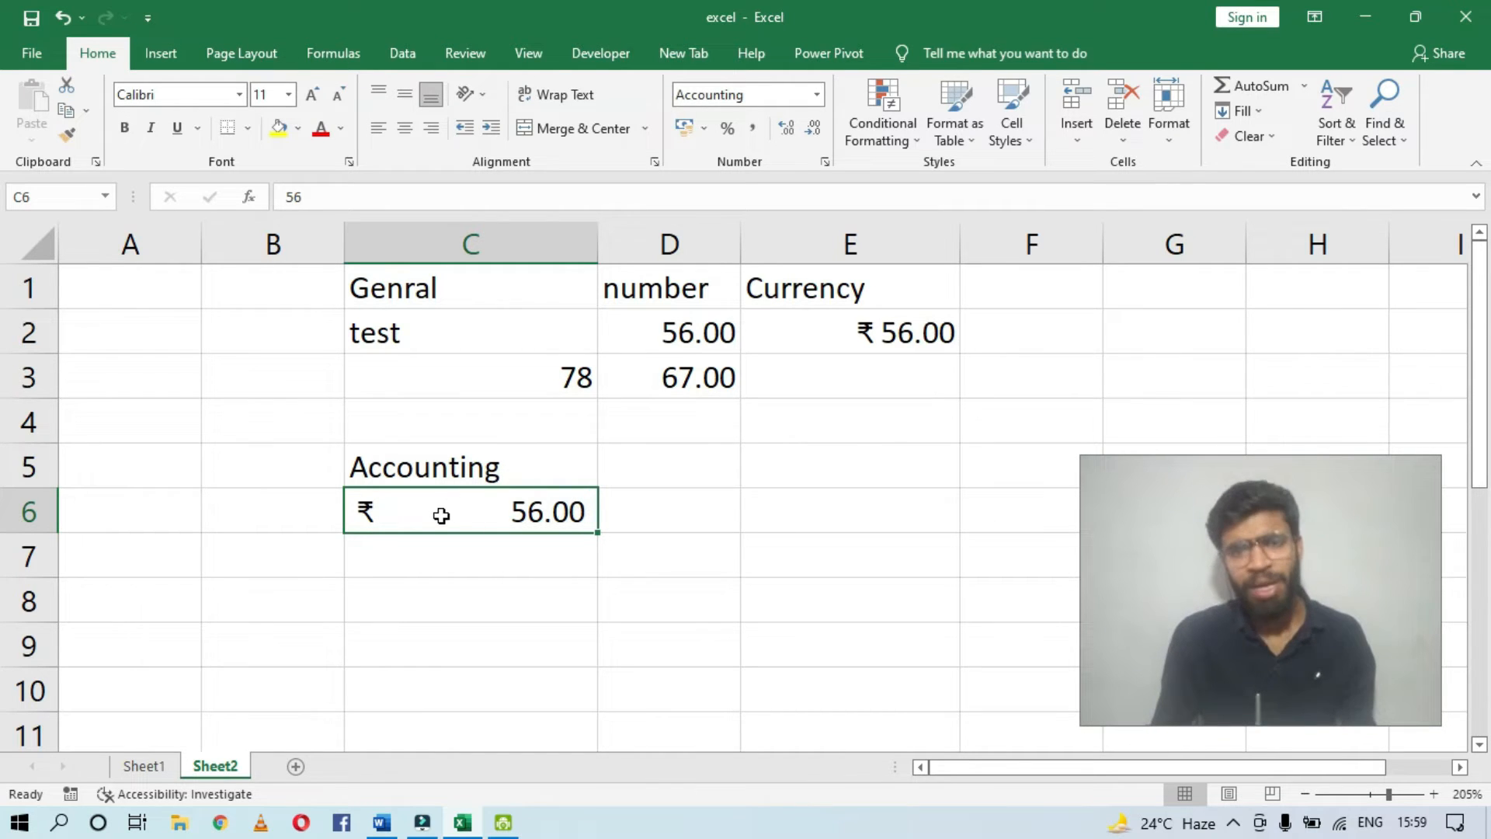
Step: Enter the heading "Short Date" in cell E5
click(692, 461)
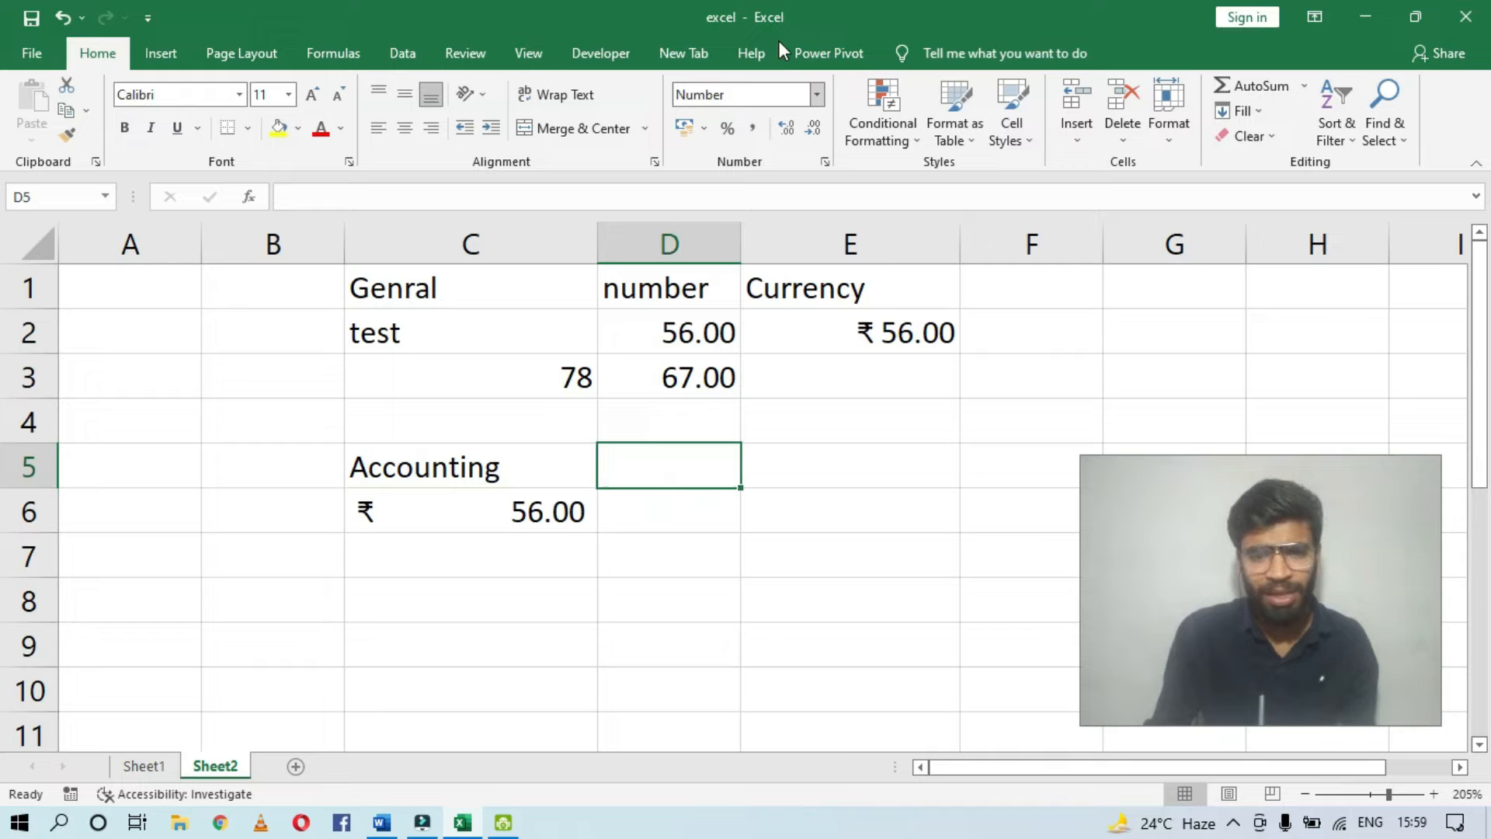
click(815, 97)
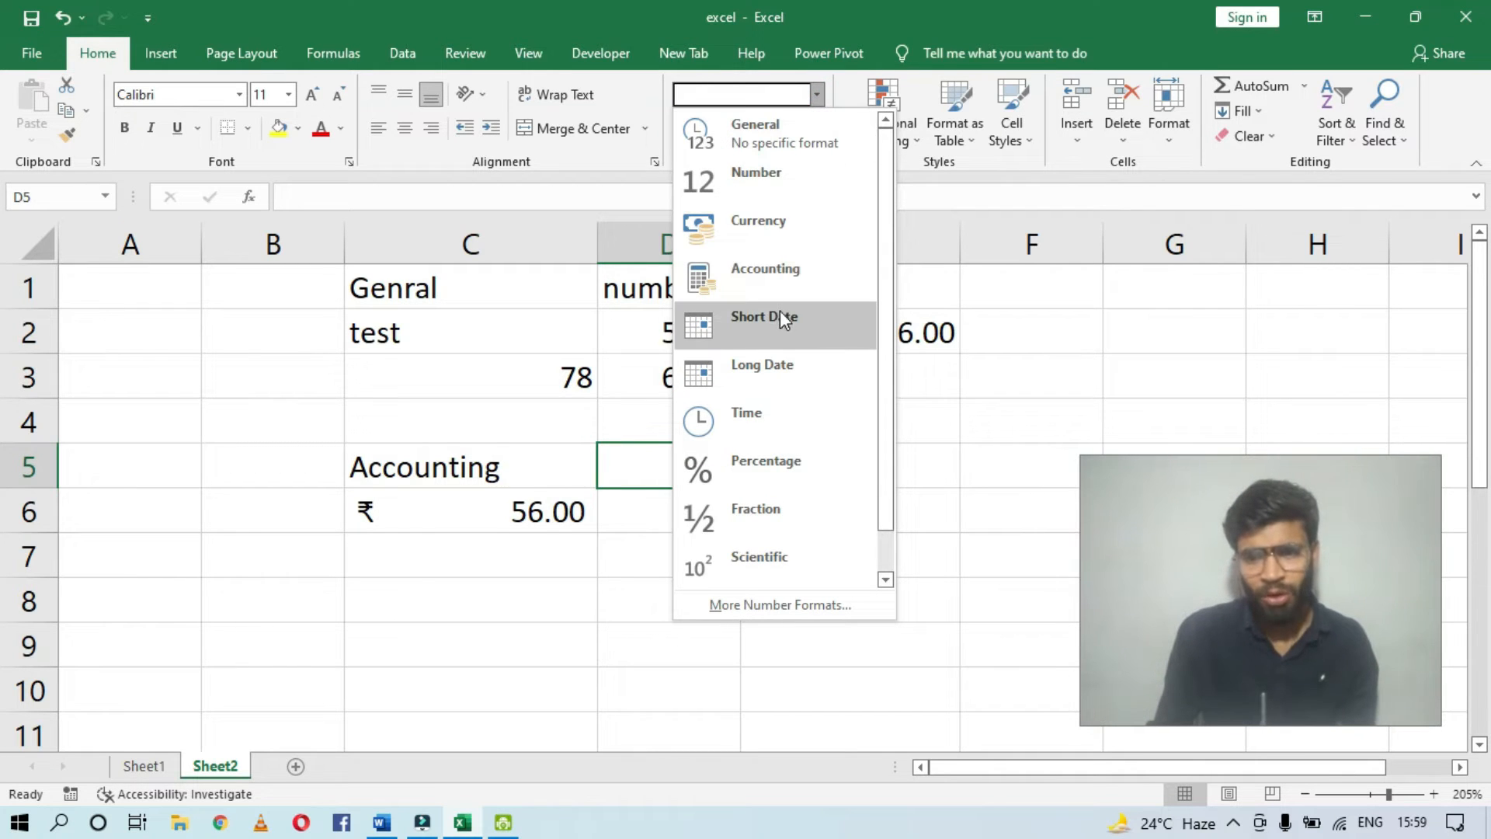
click(611, 521)
click(798, 451)
text(S)
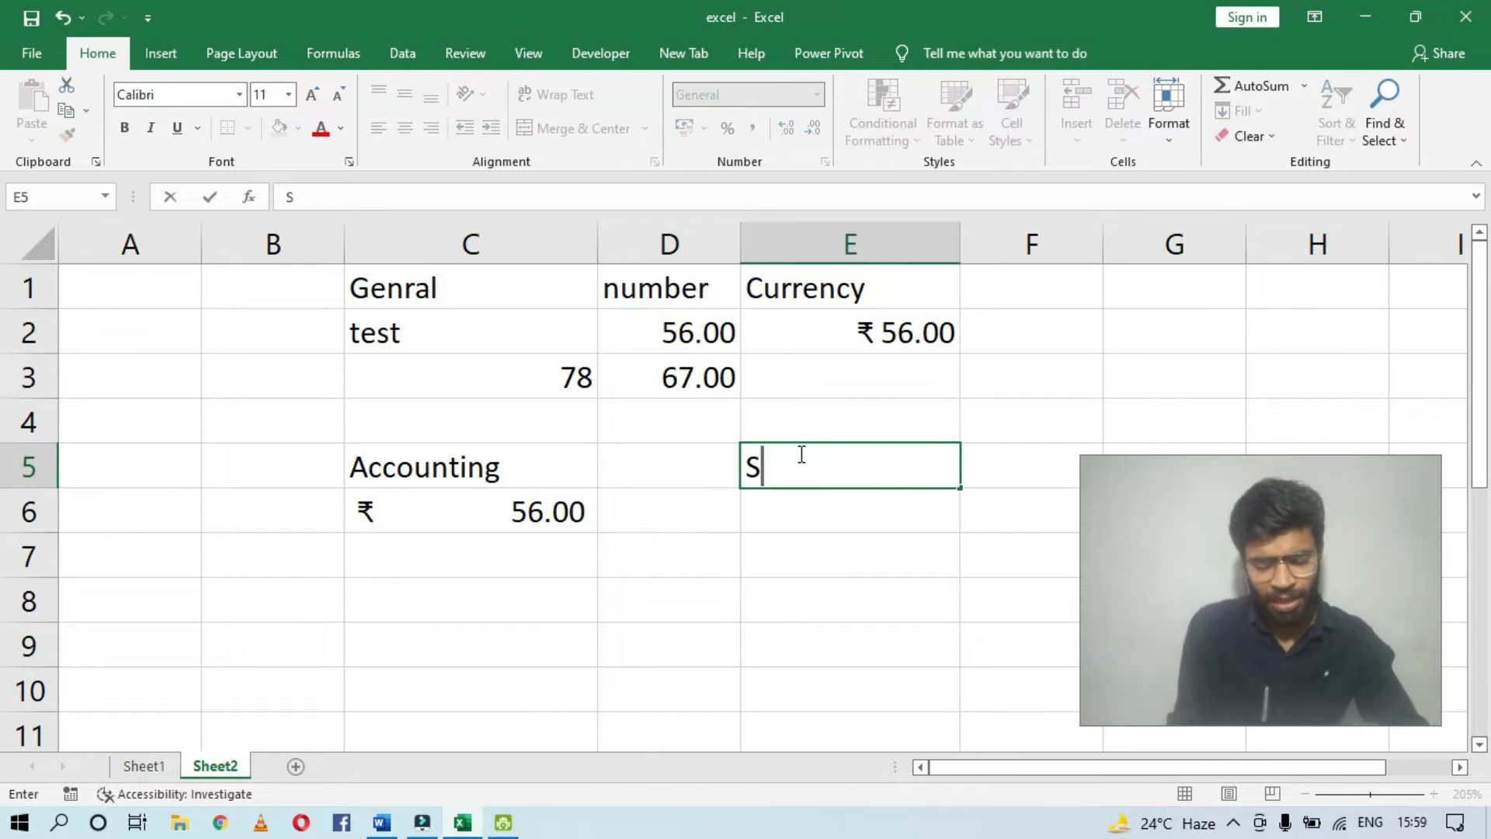
text(hortb)
key(BackSpace)
text(Fate)
key(BackSpace)
key(BackSpace)
key(BackSpace)
key(BackSpace)
key(BackSpace)
text(Date)
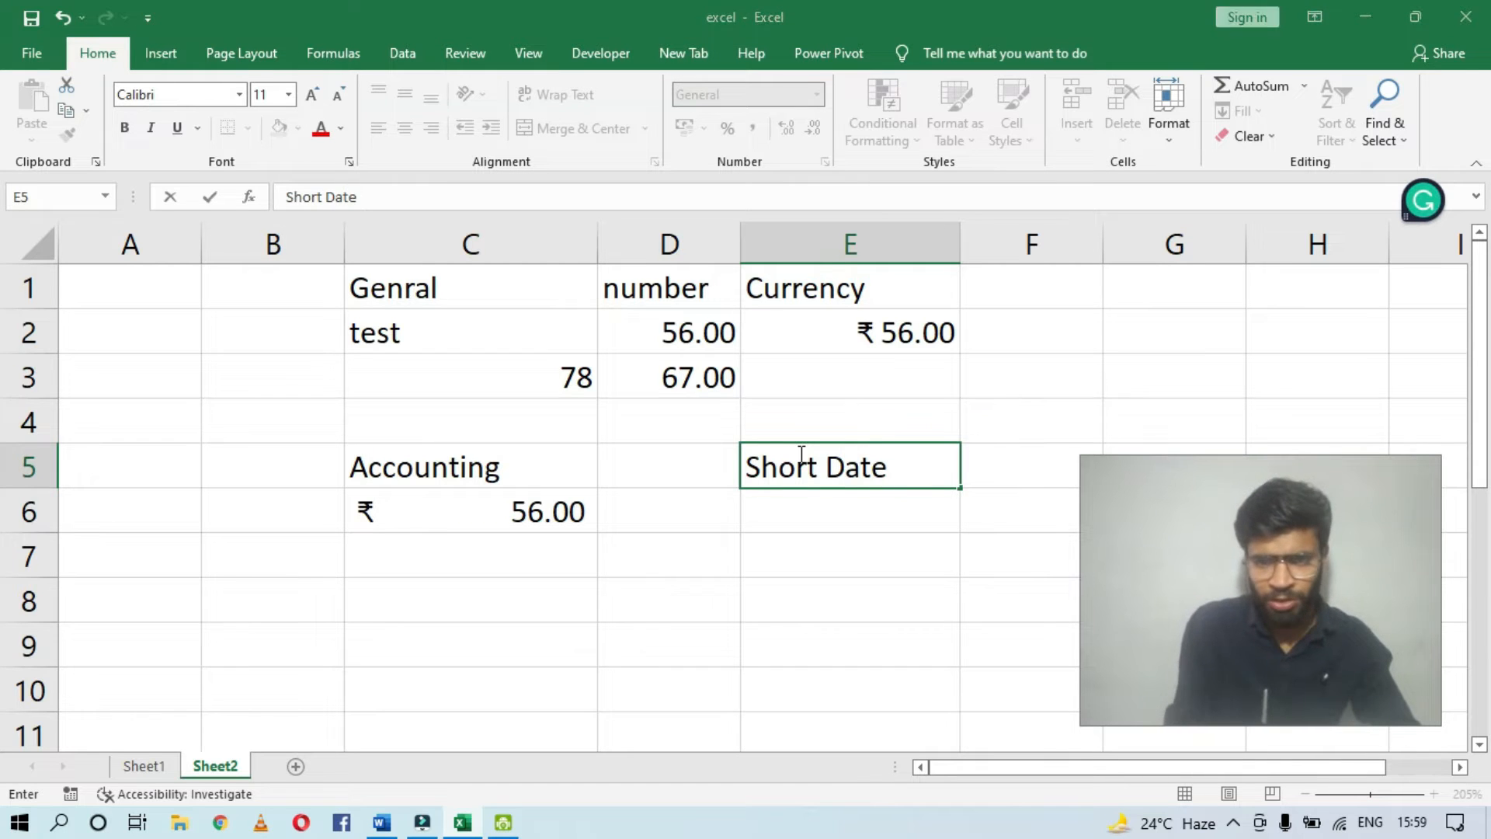
key(Return)
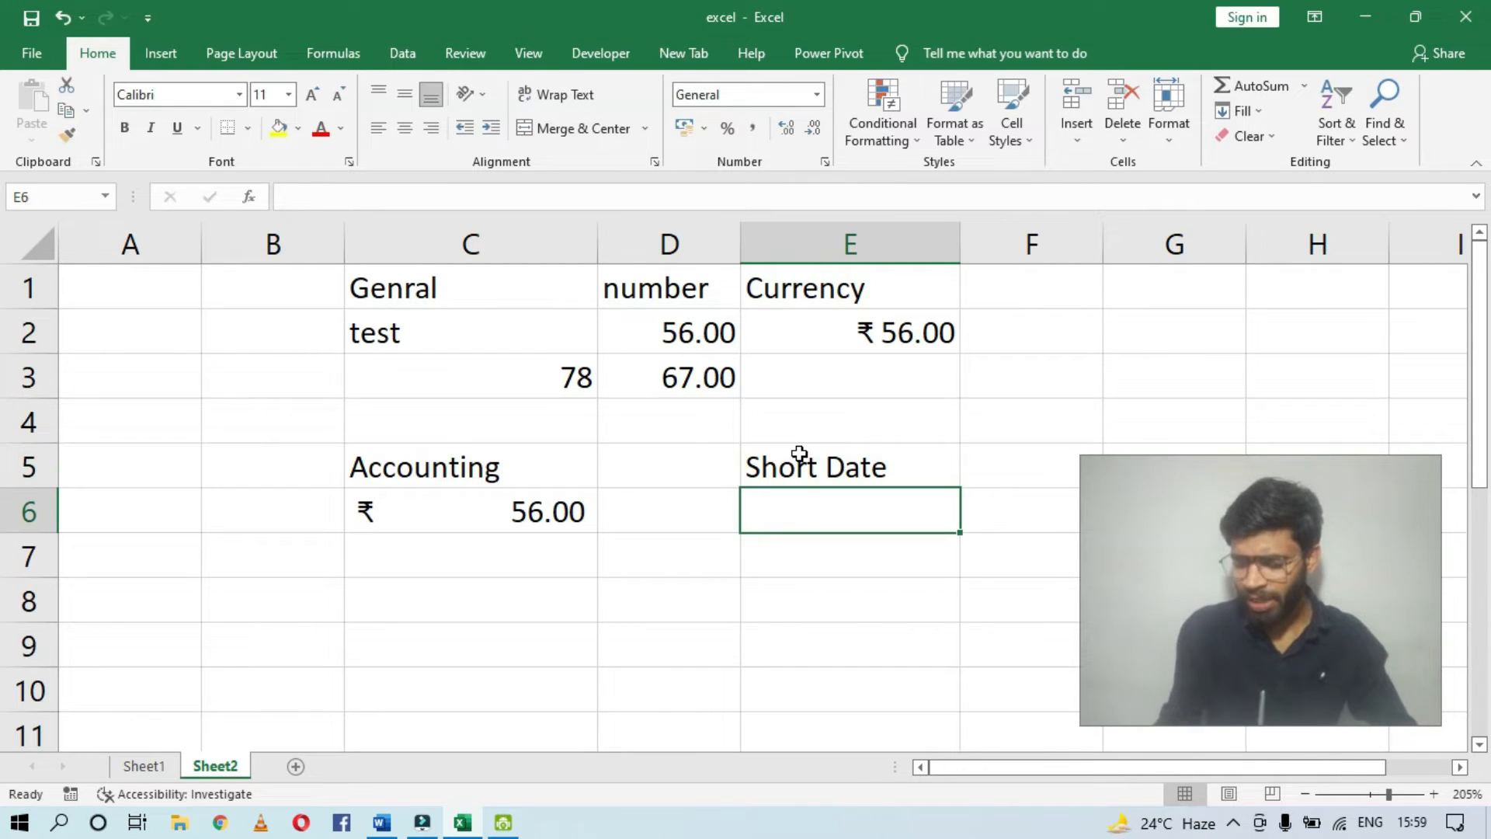
Step: Enter the date 1/1/2020 in cell E6 and apply the Short Date format to it
text(1)
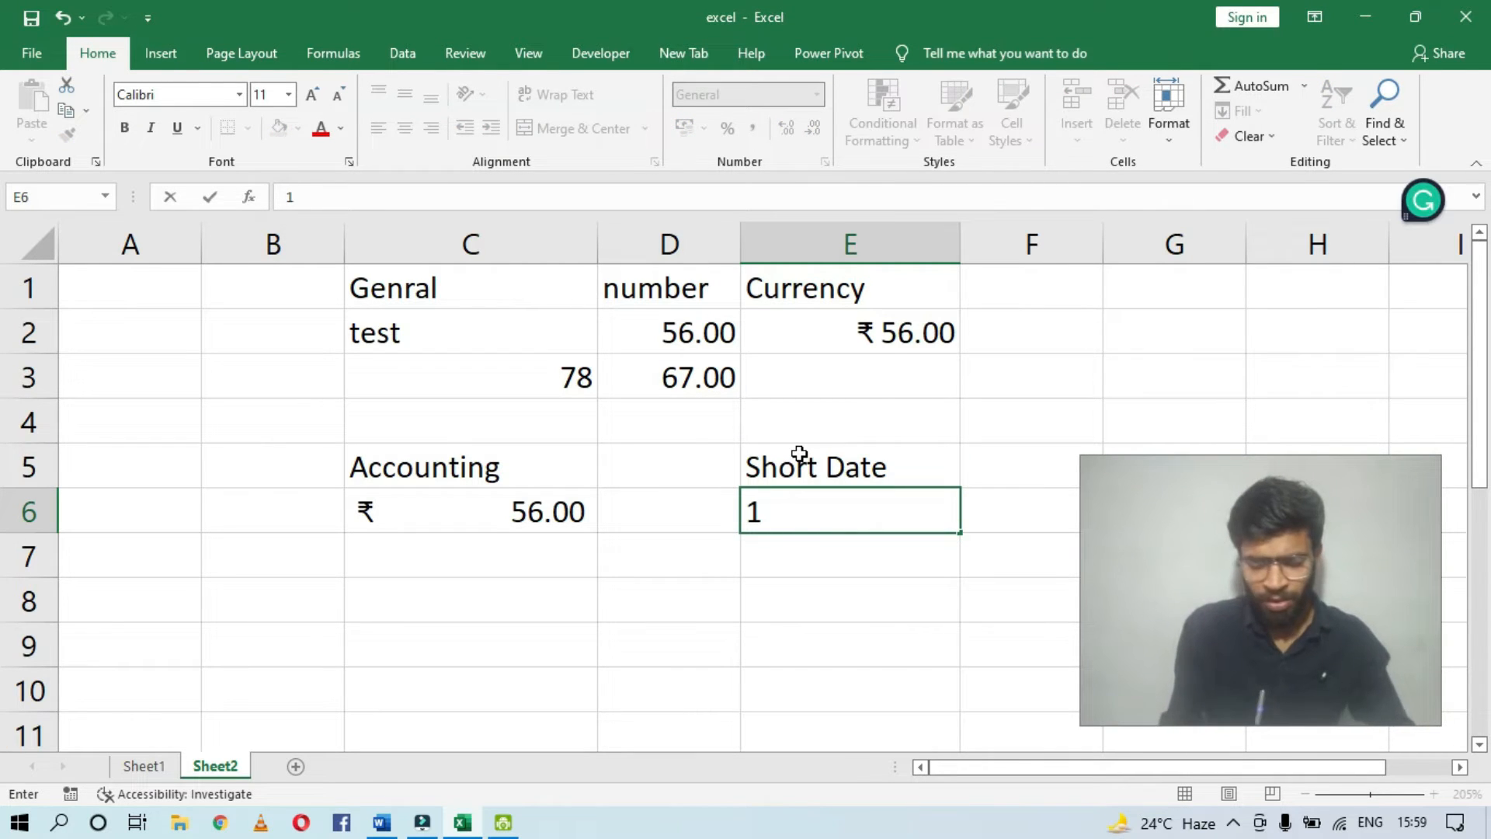
text(/1/202)
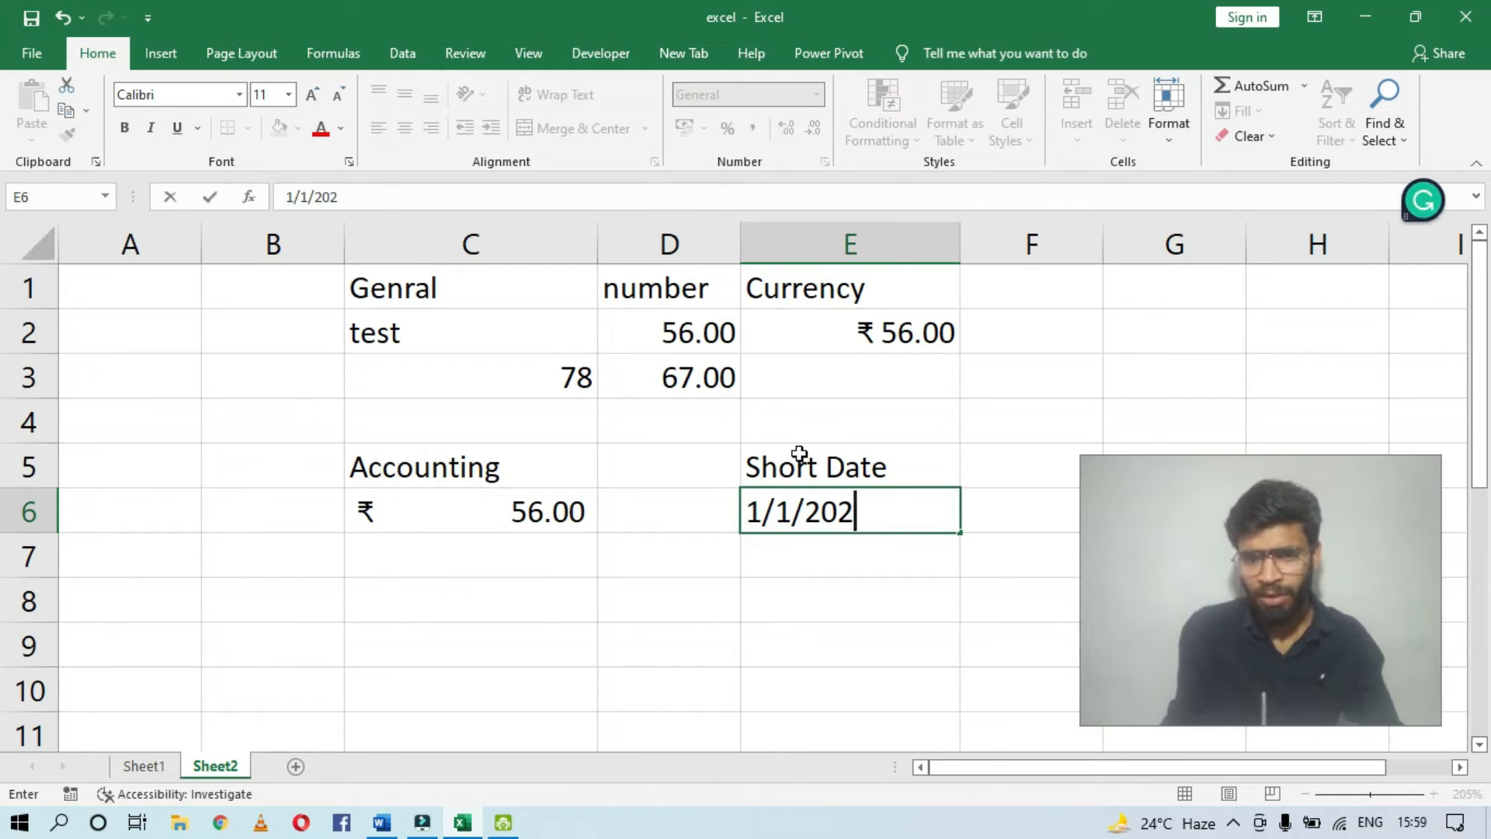
text(0)
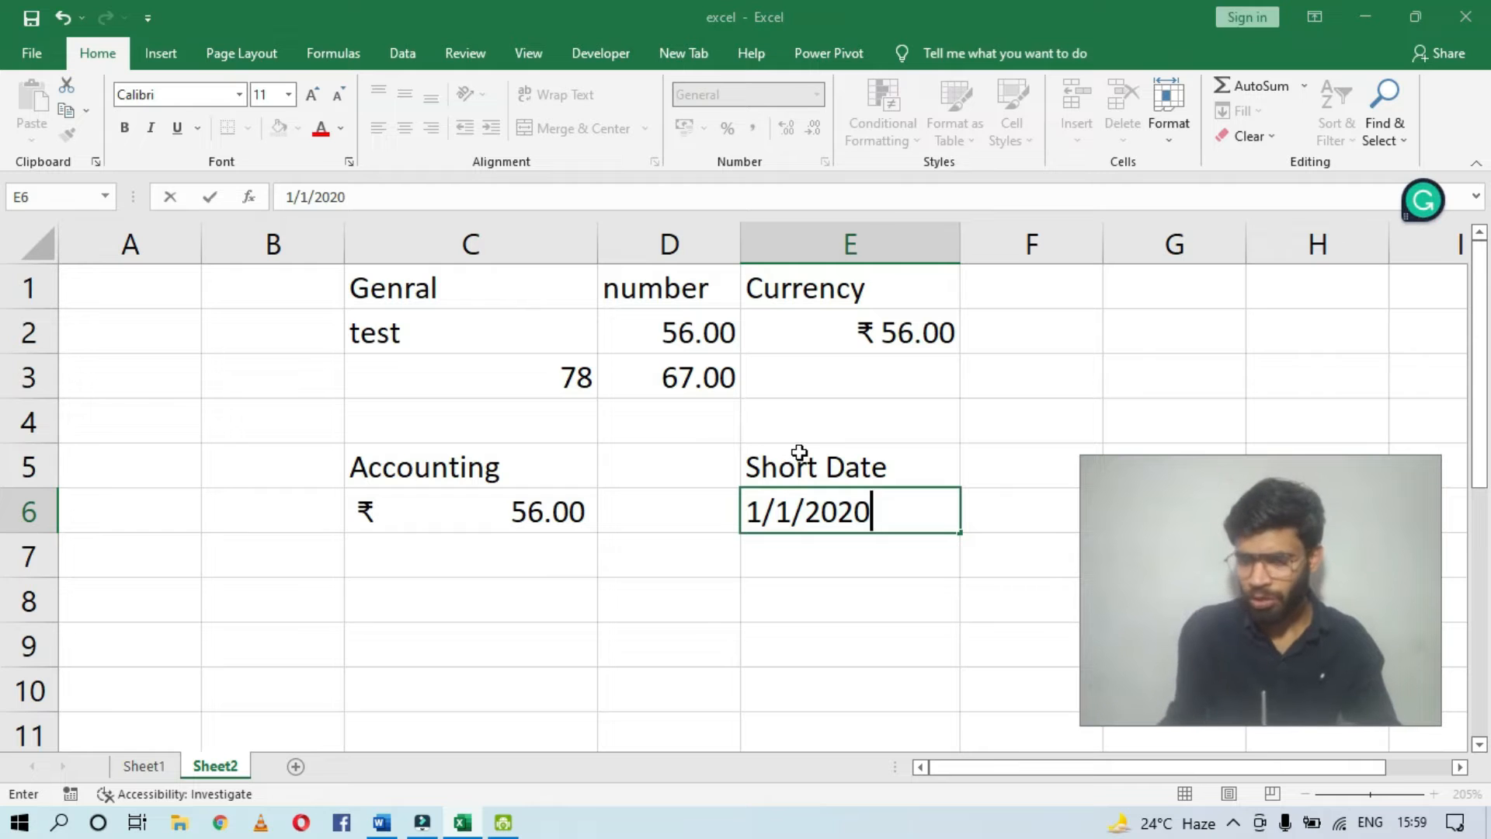
key(Return)
click(775, 508)
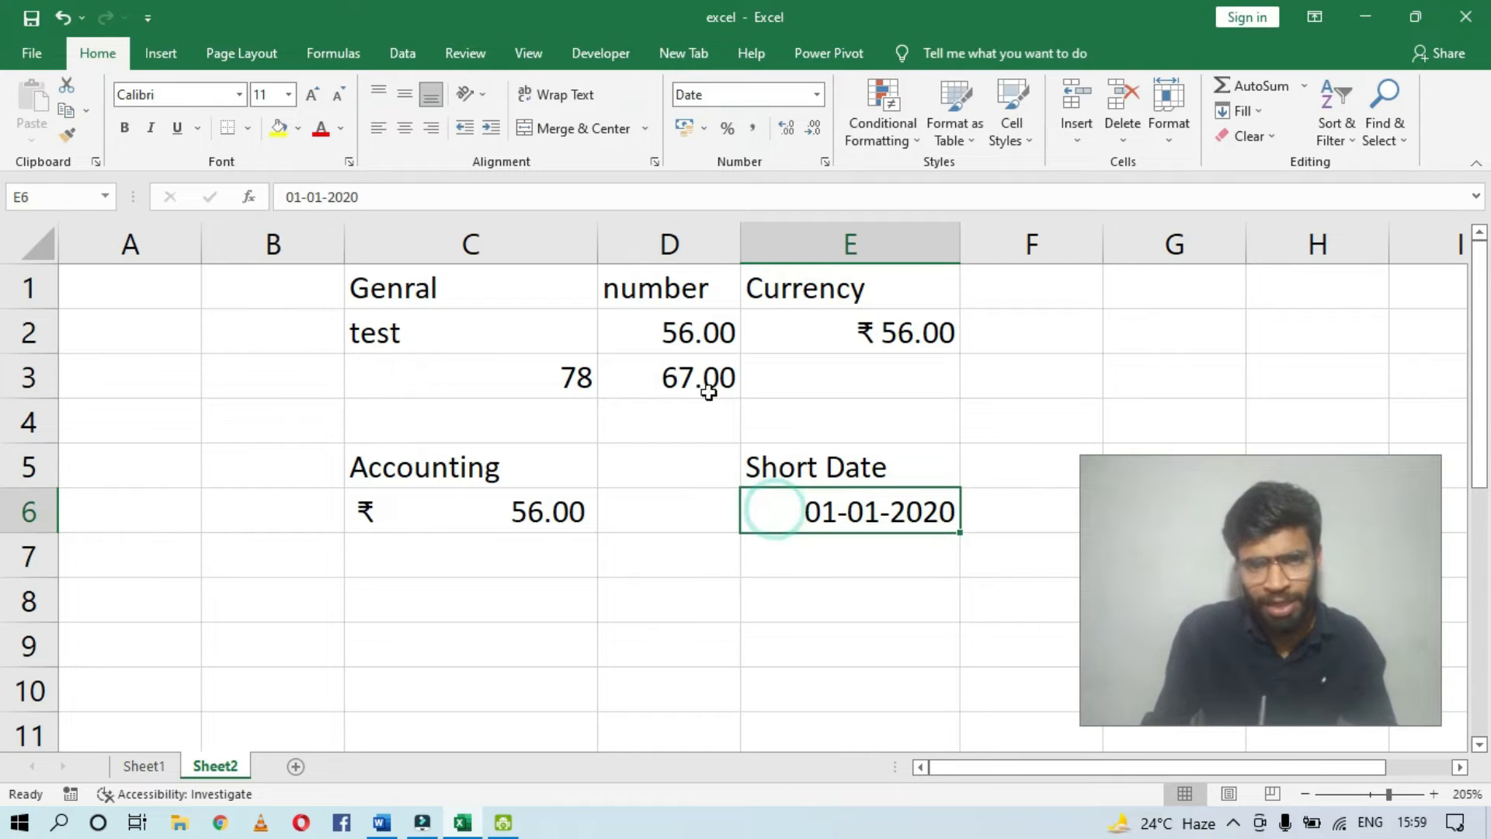
click(818, 96)
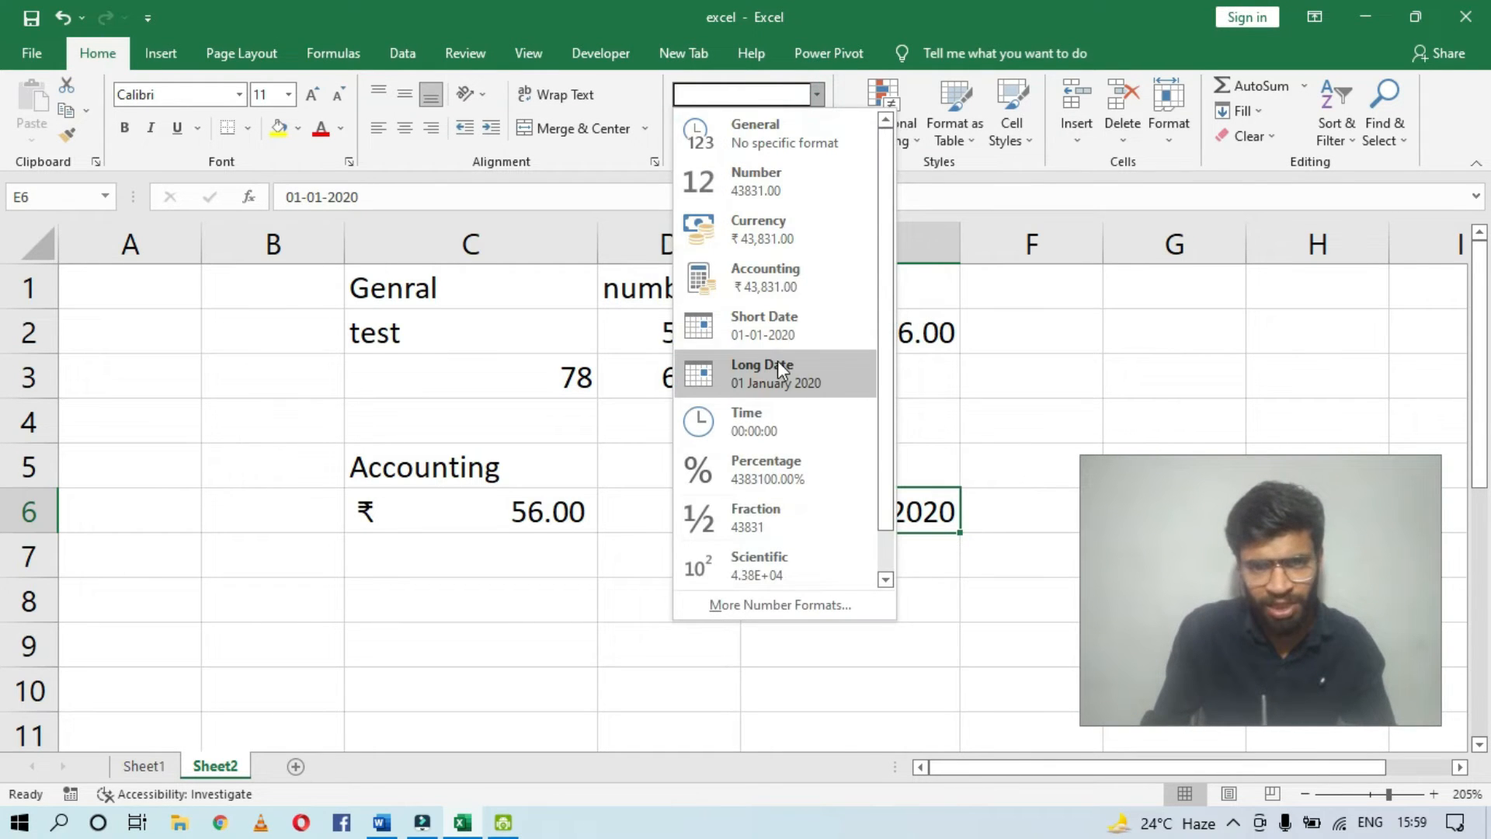
click(788, 333)
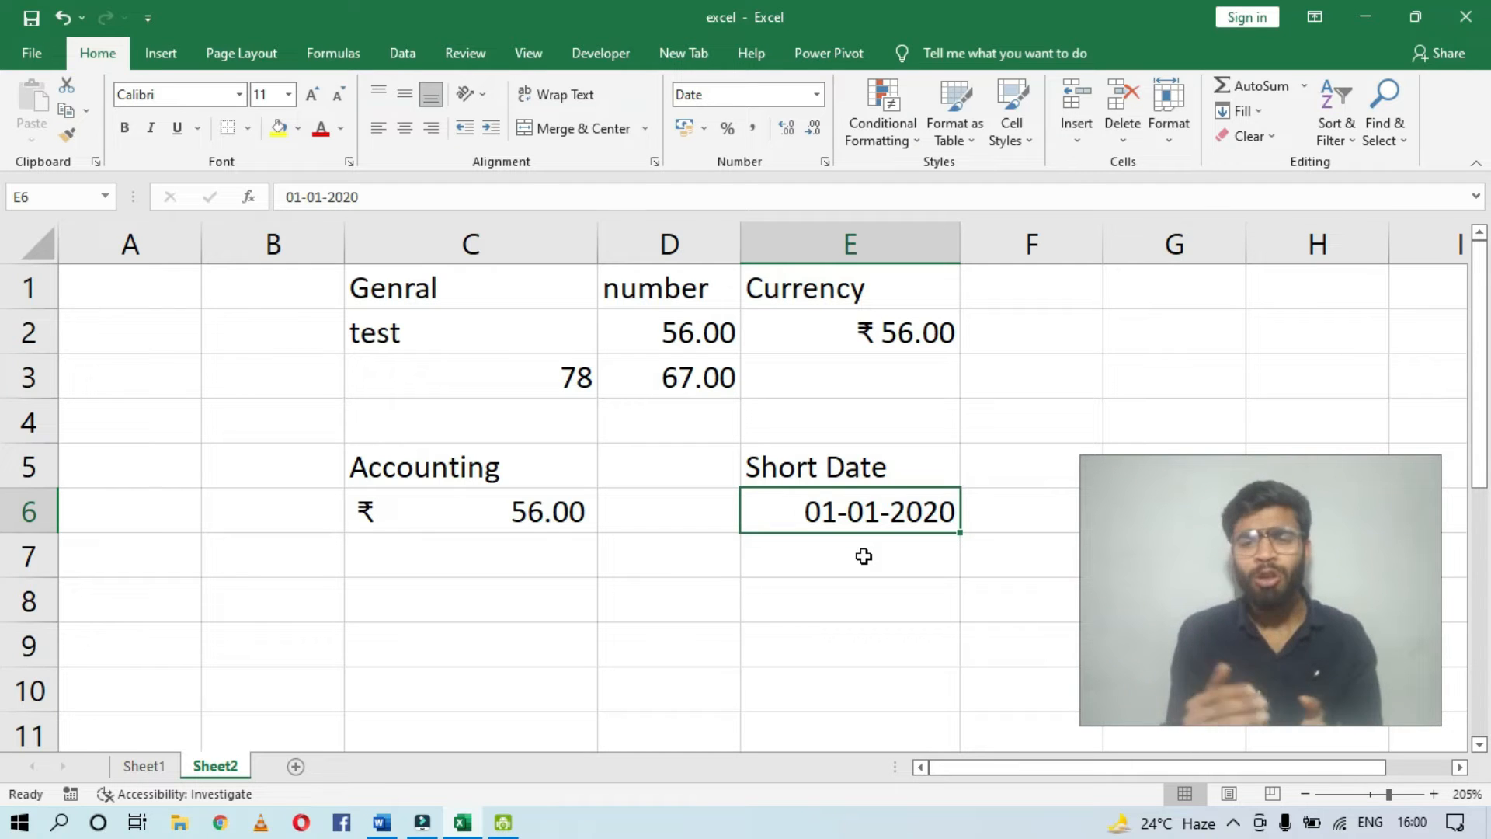
Step: Enter the heading "long date" in cell C8
click(461, 597)
text(lo)
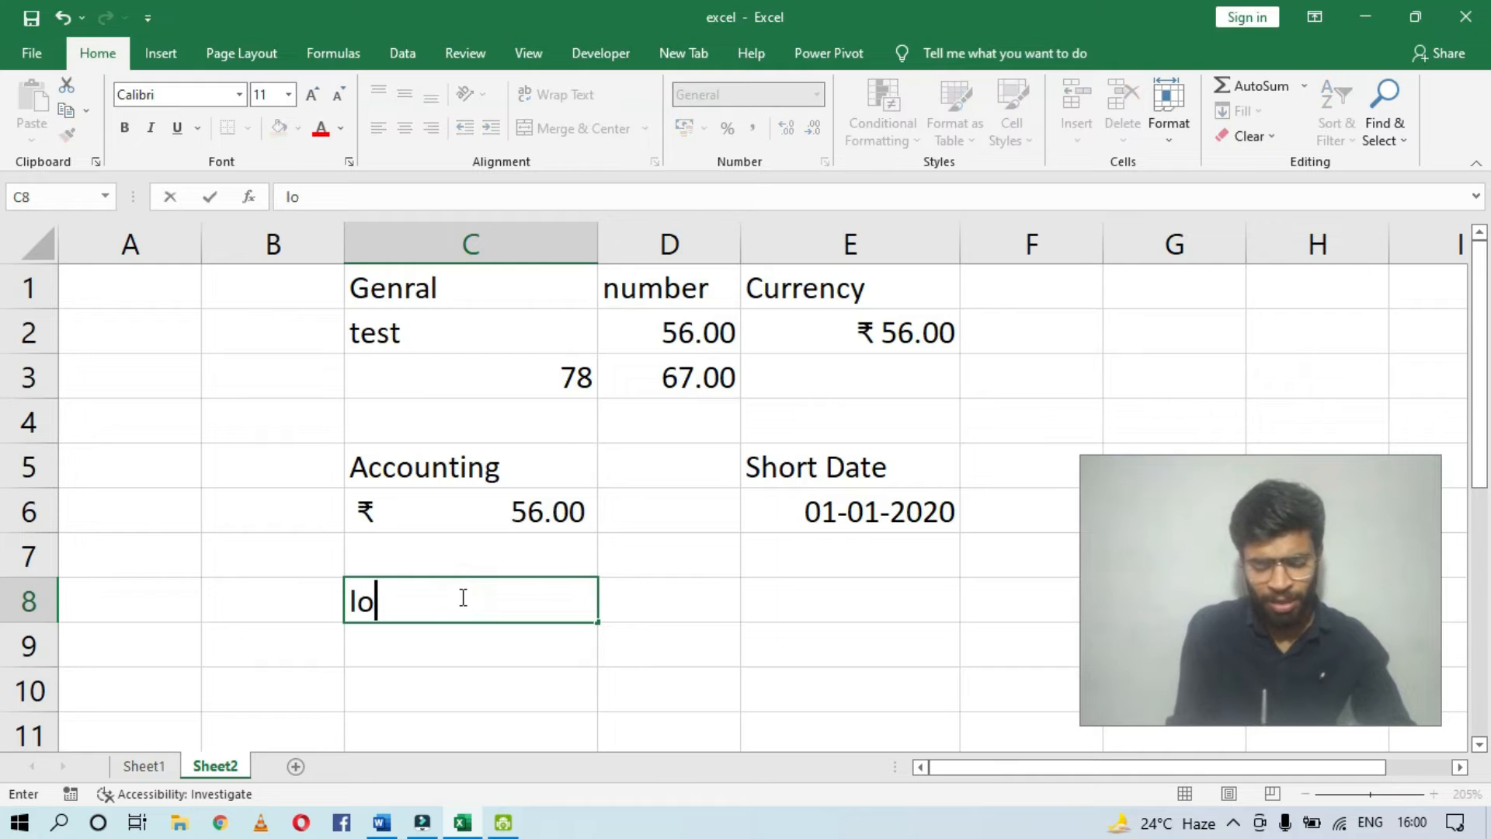
text(ng date)
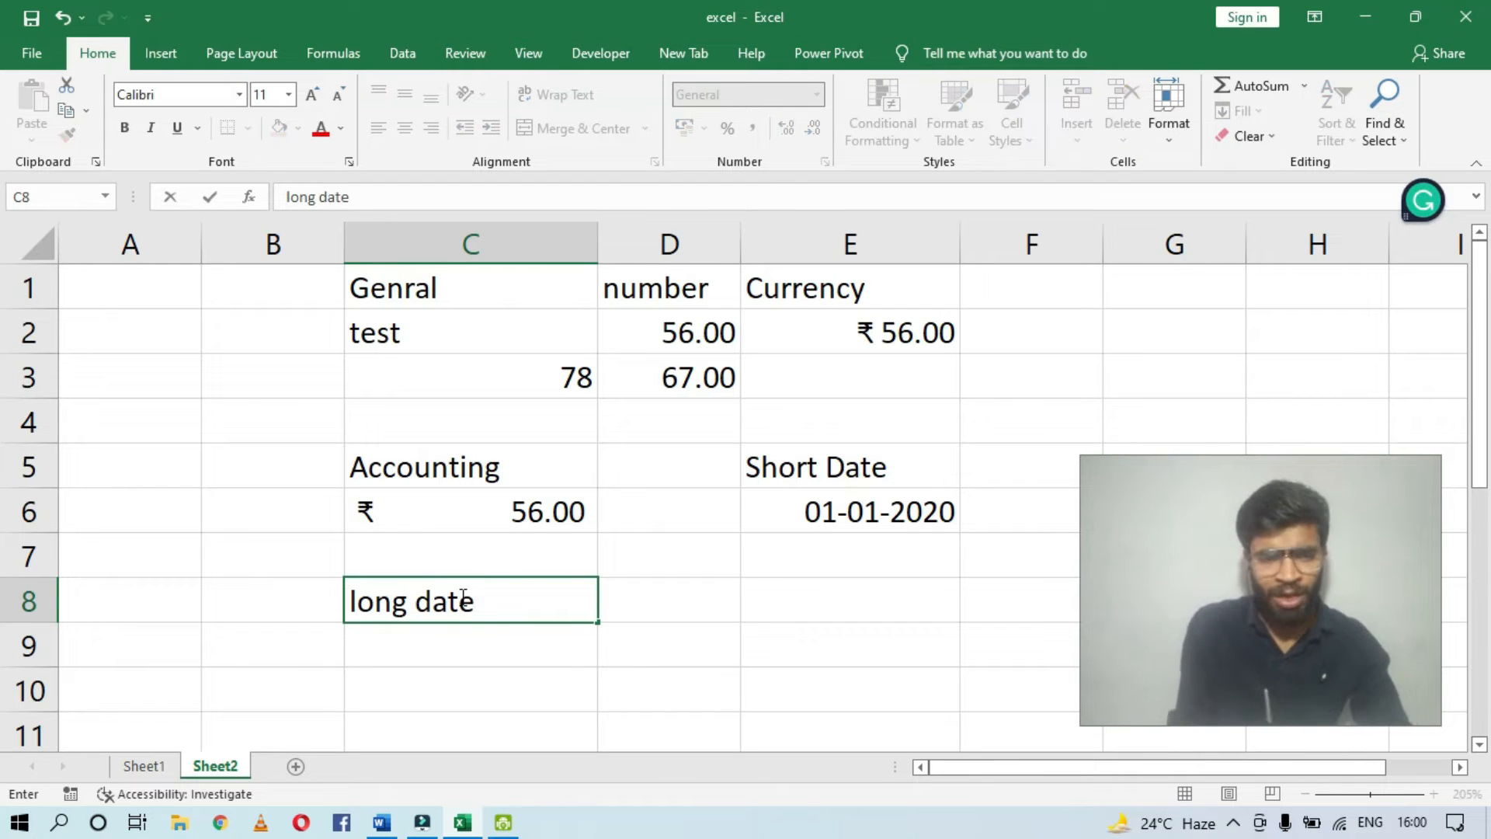
key(Tab)
key(Down)
key(Left)
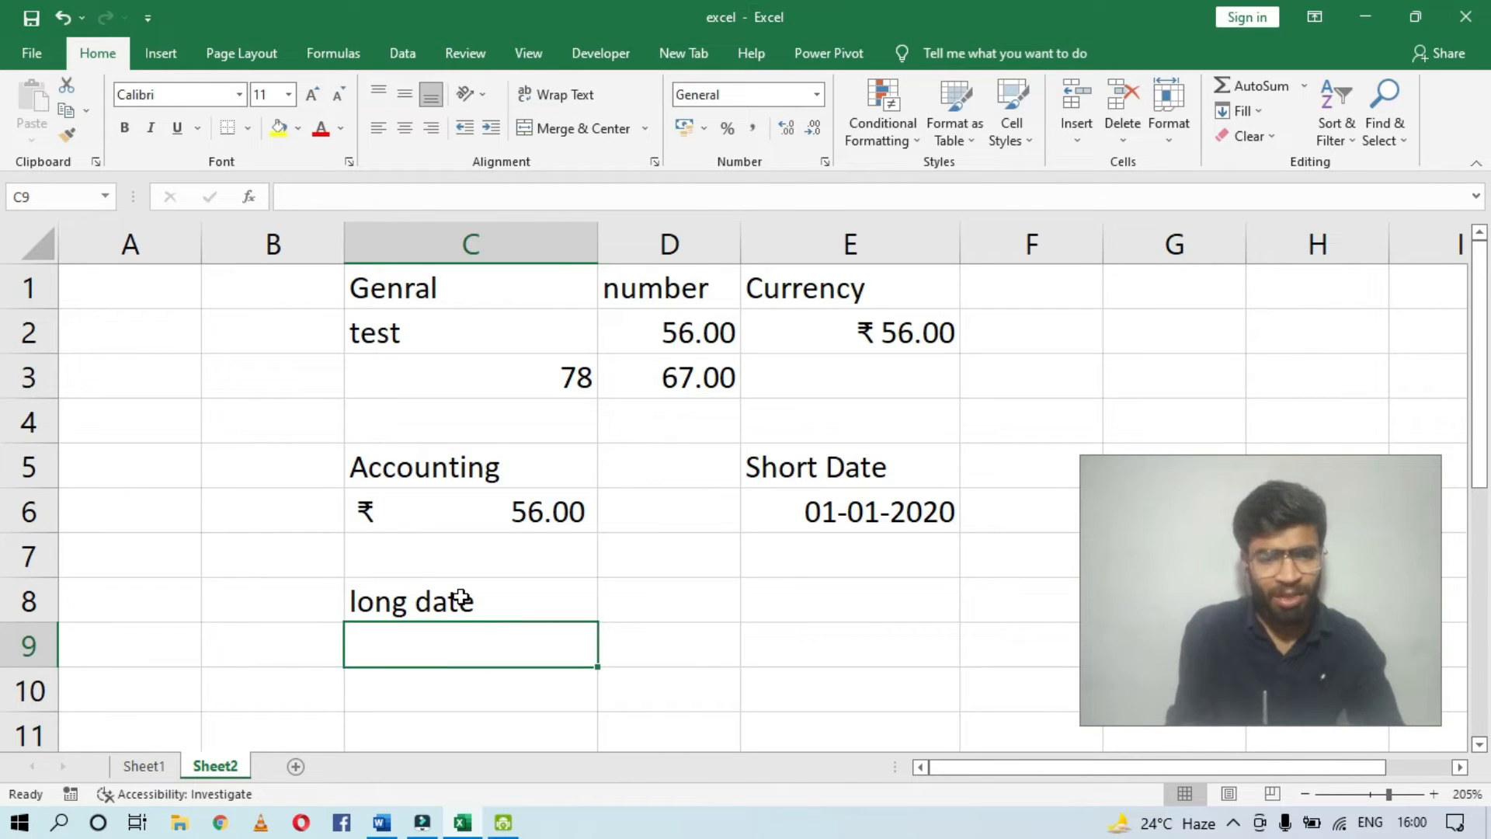
Step: Enter the date 1/1/2020 in cell C9 under the long date heading and apply the Long Date format to it
text(1/1/22)
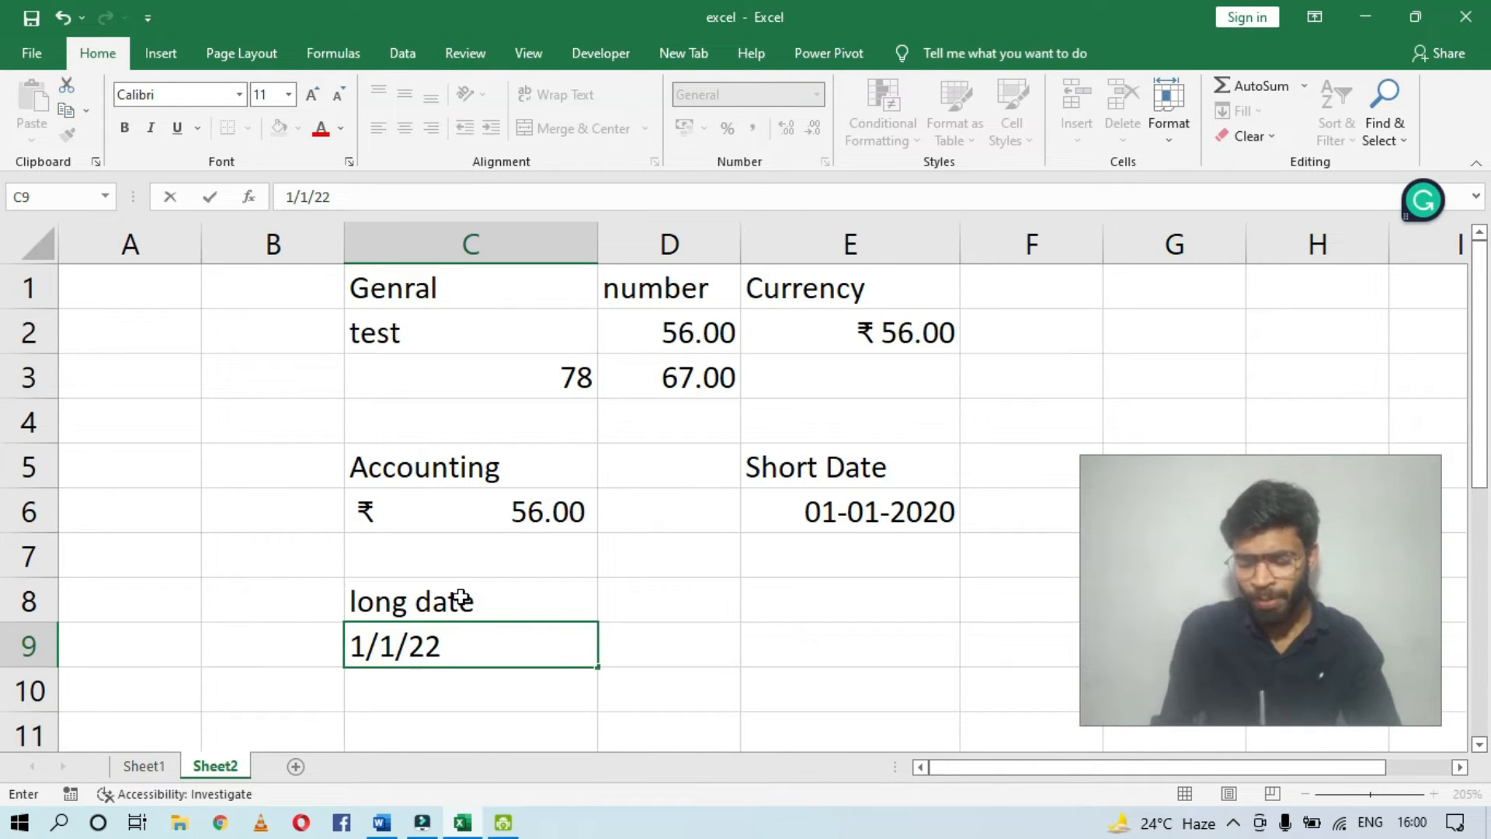
key(BackSpace)
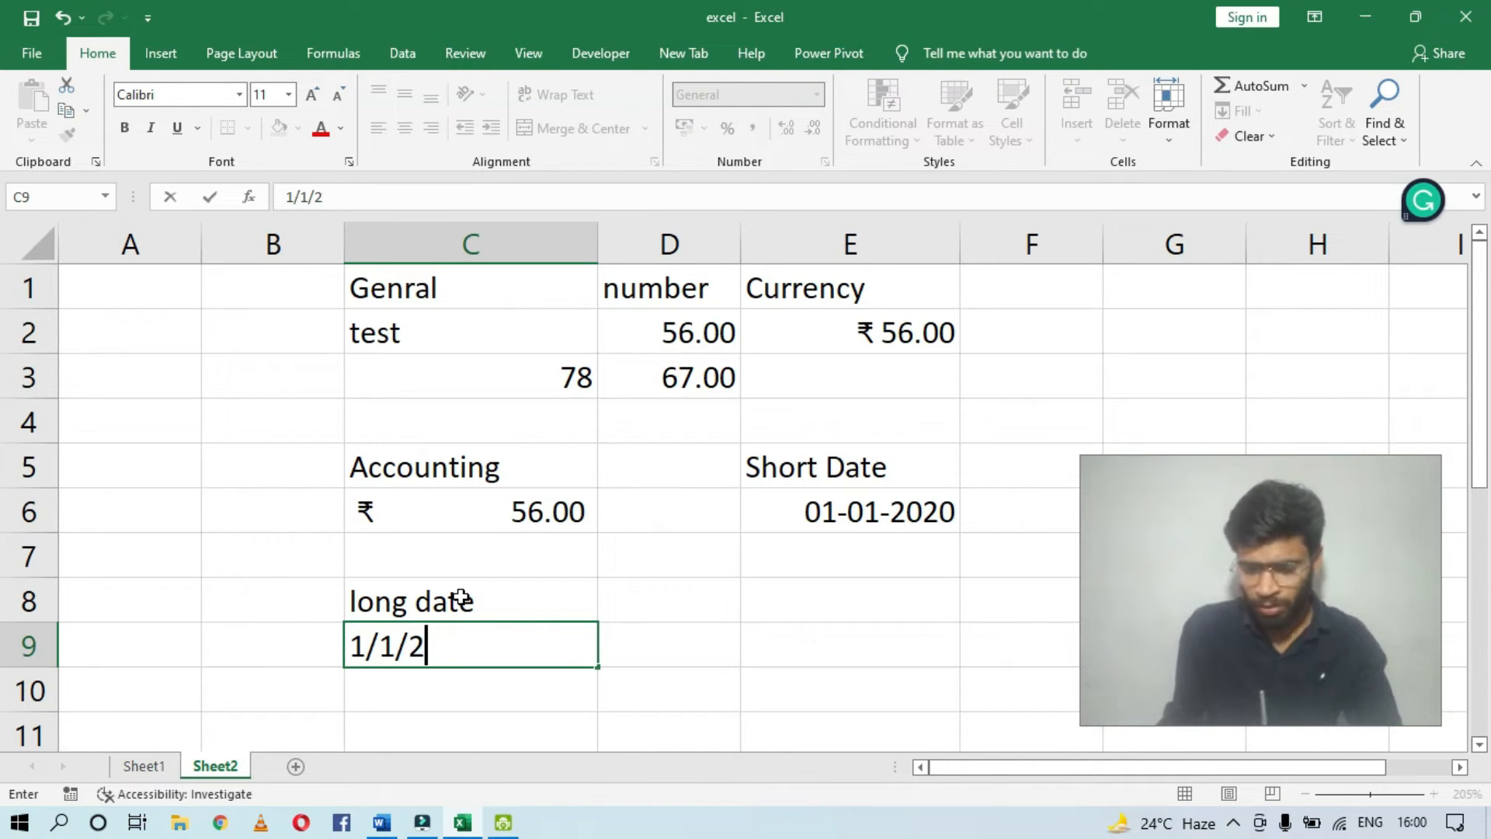
text(2)
key(BackSpace)
text(020)
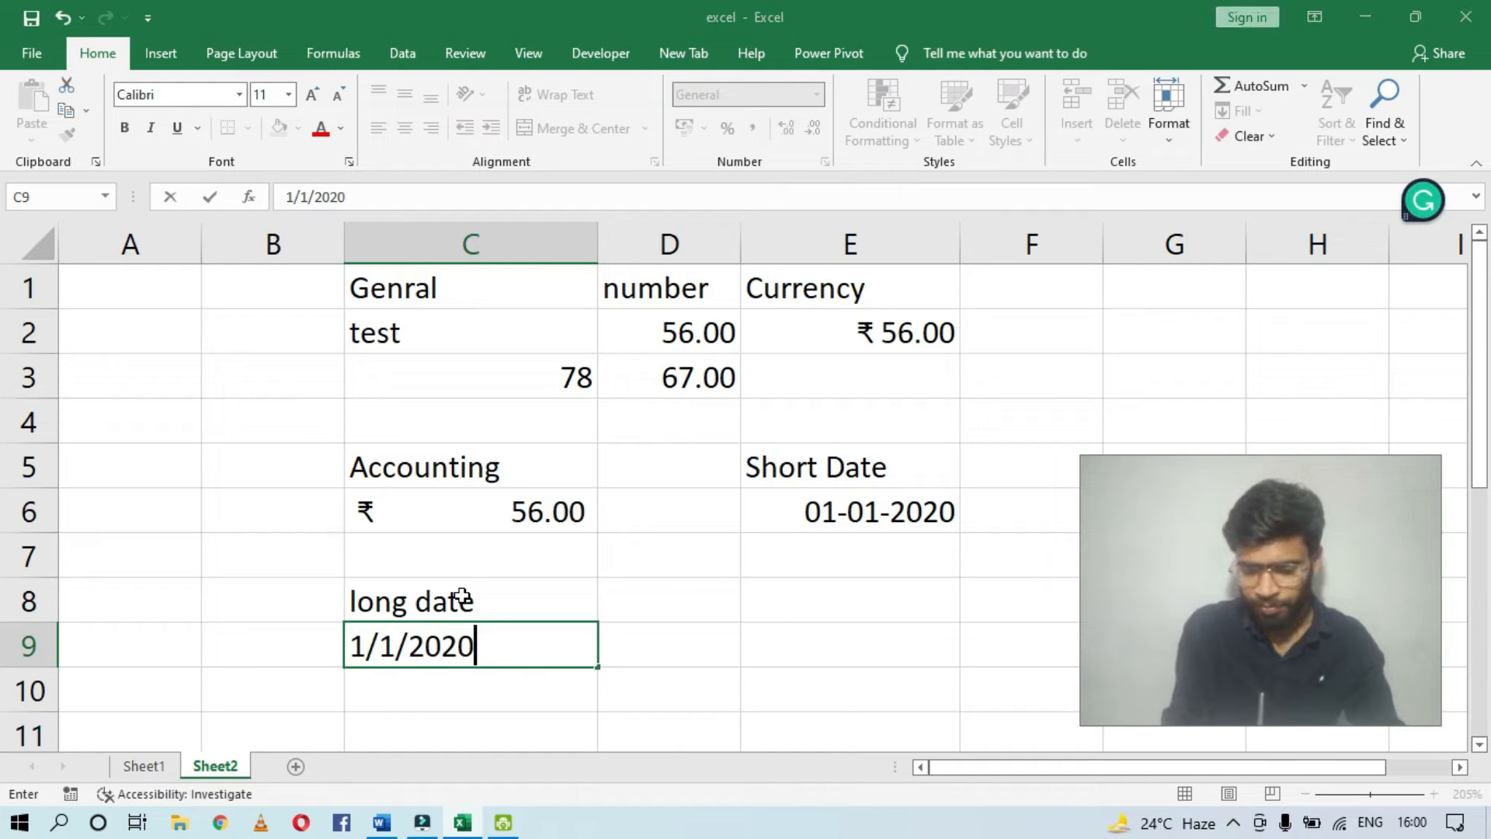
key(Return)
click(453, 656)
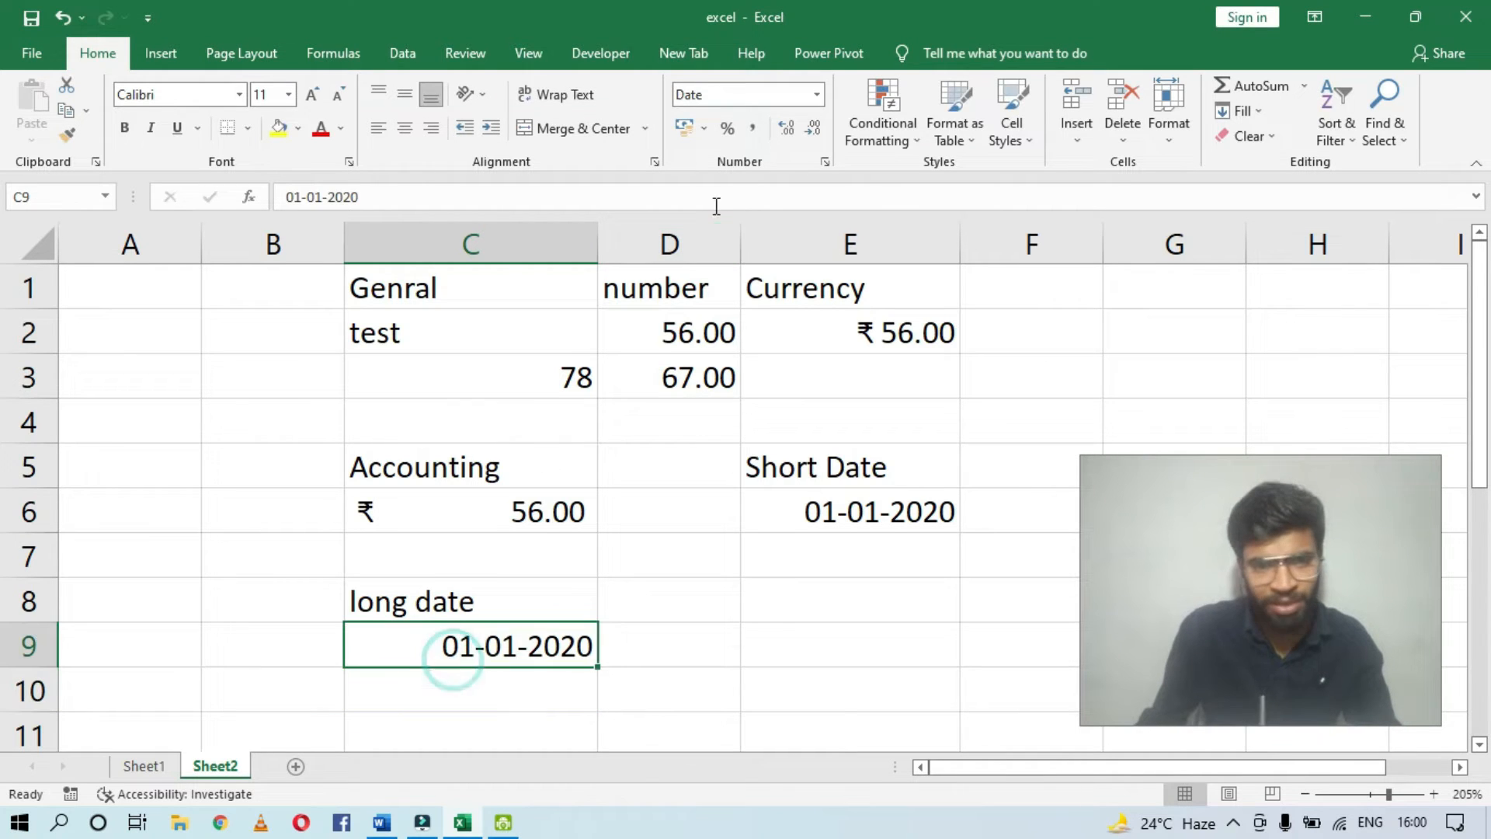
click(817, 94)
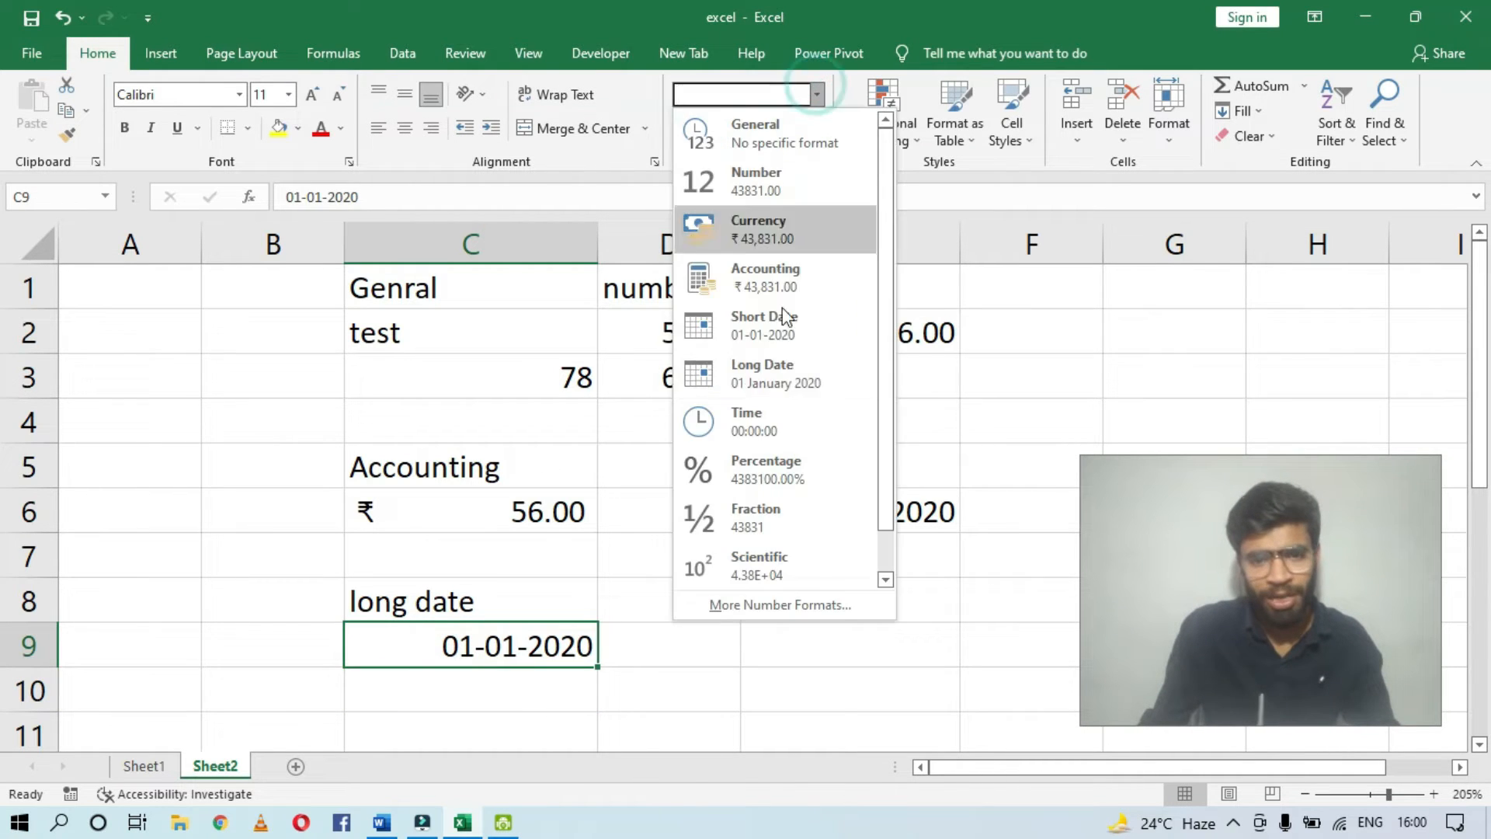
click(782, 379)
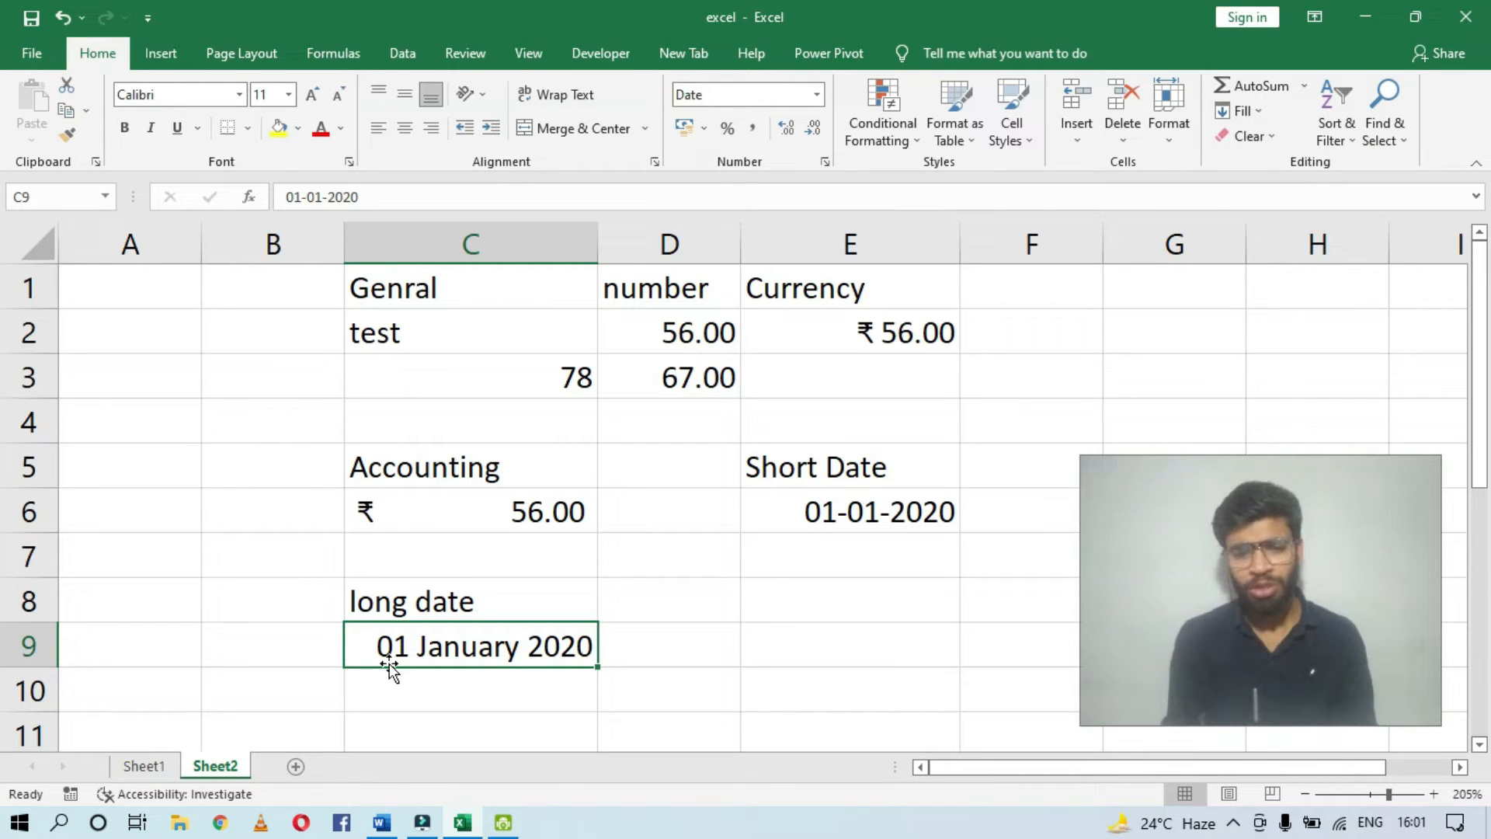
Step: Enter the heading "time" in cell E8
key(Right)
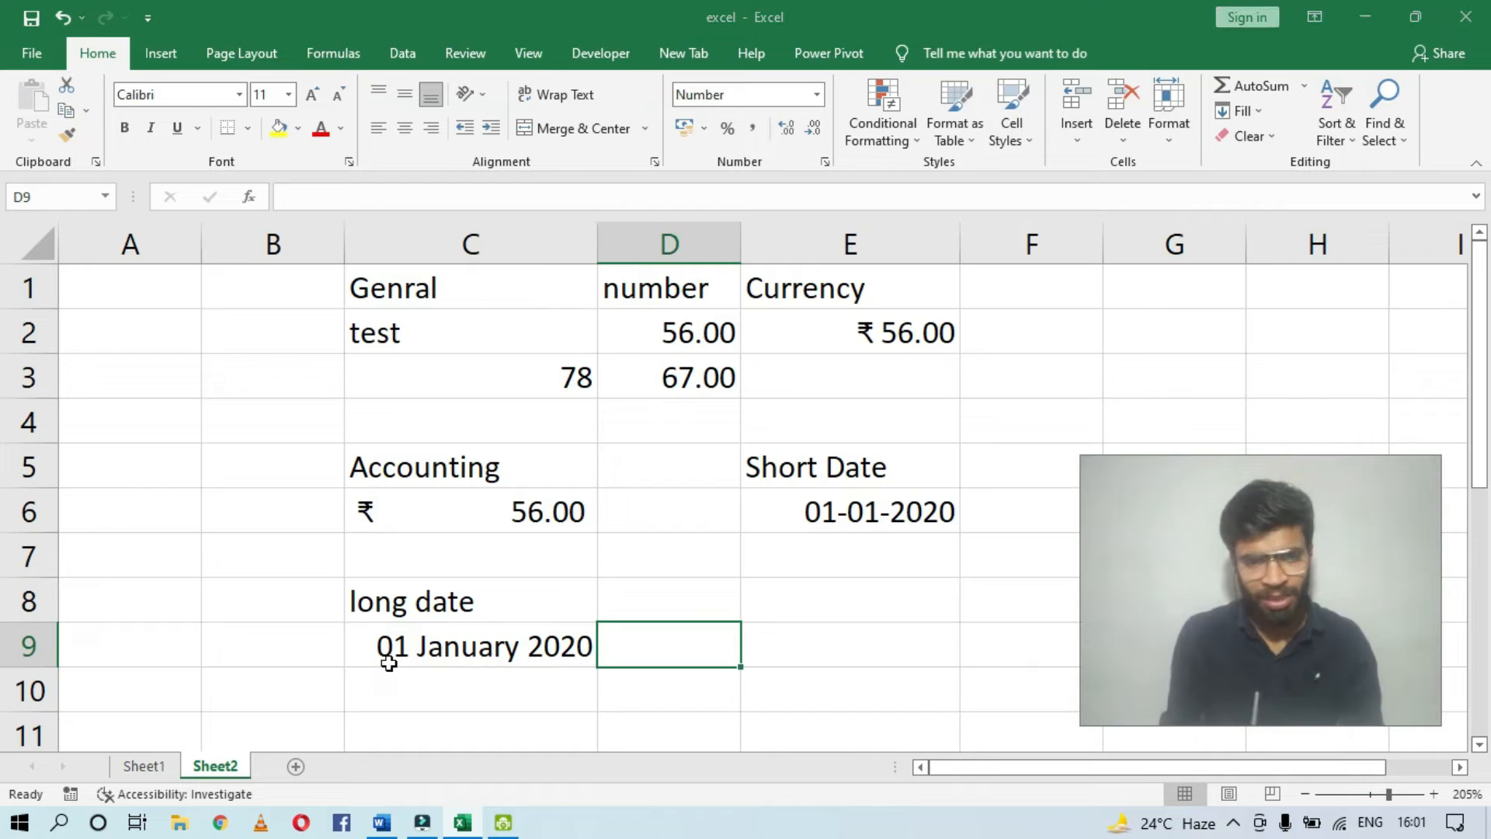
key(Up)
key(Right)
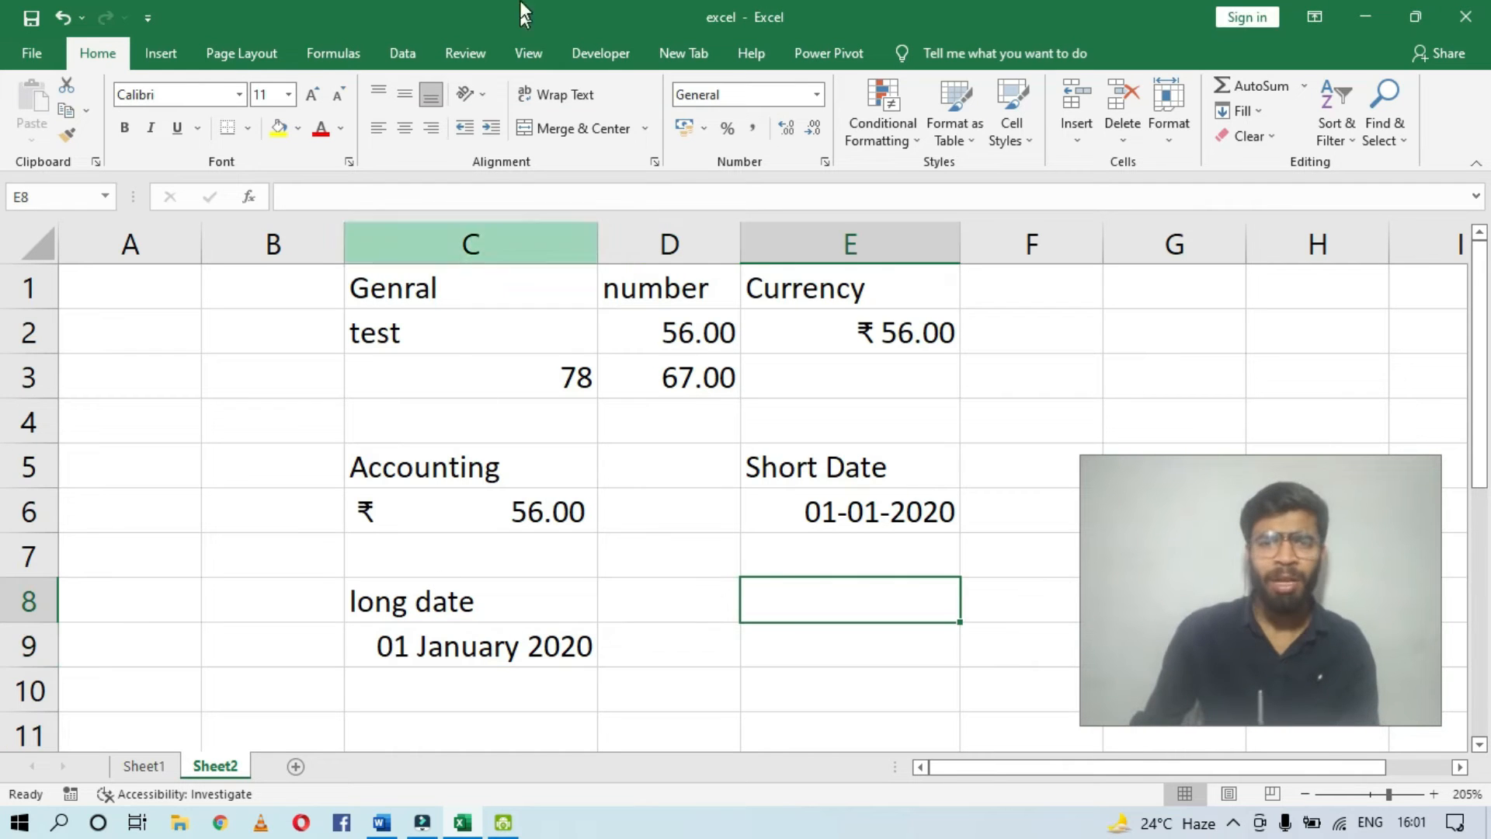
click(816, 94)
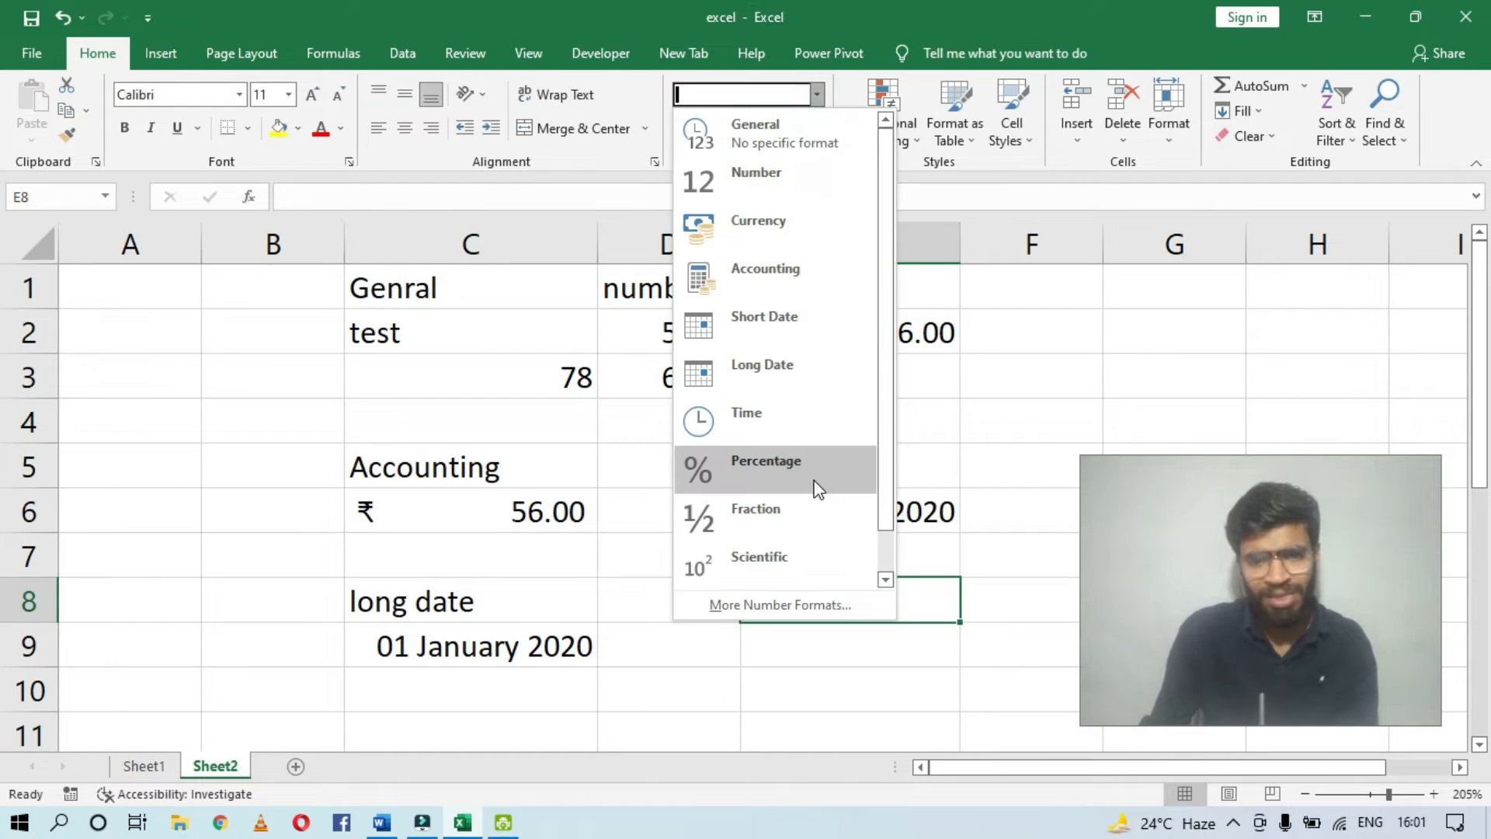
click(625, 614)
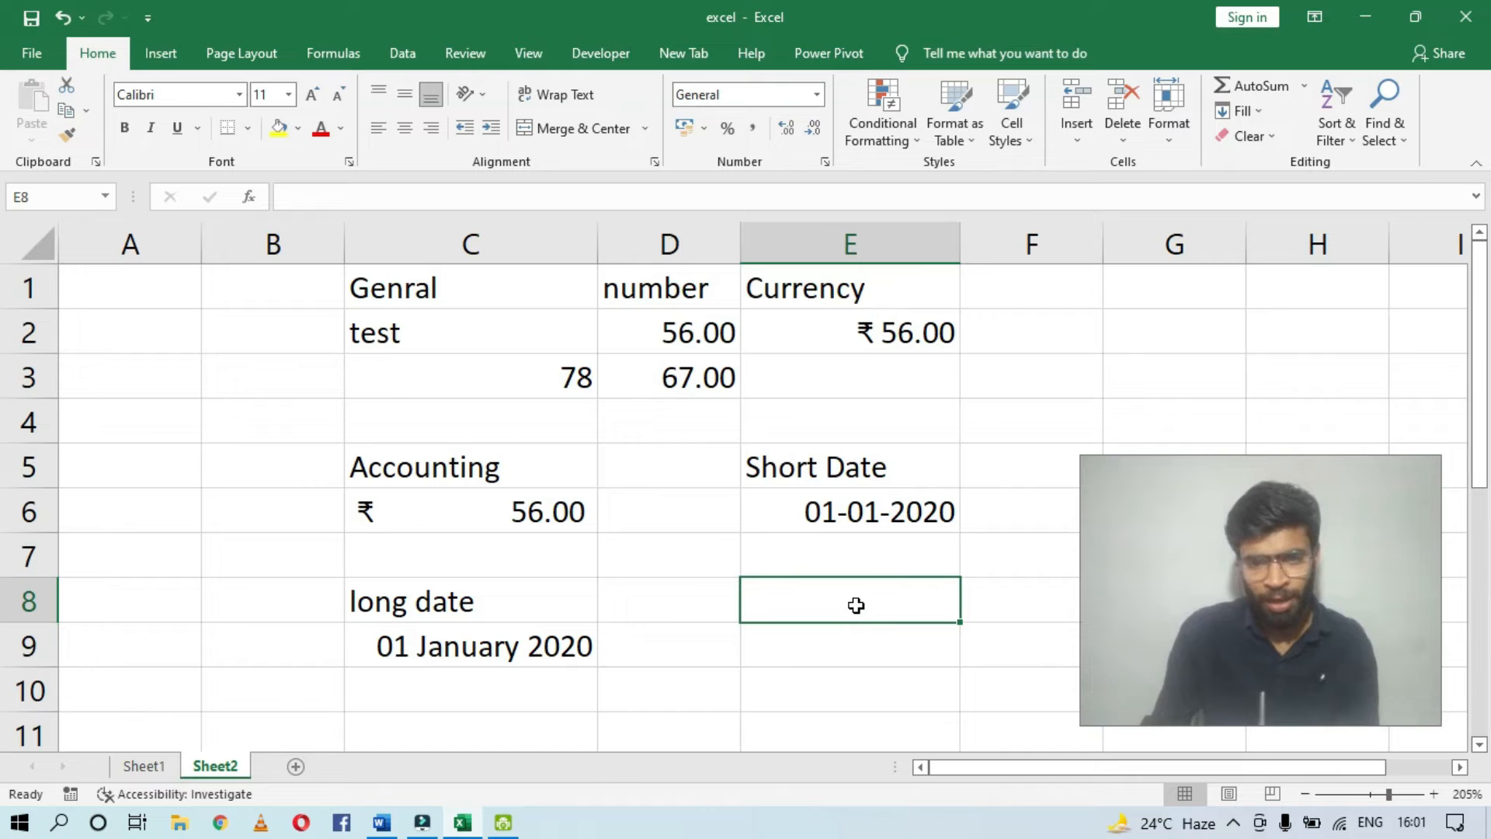
text(time)
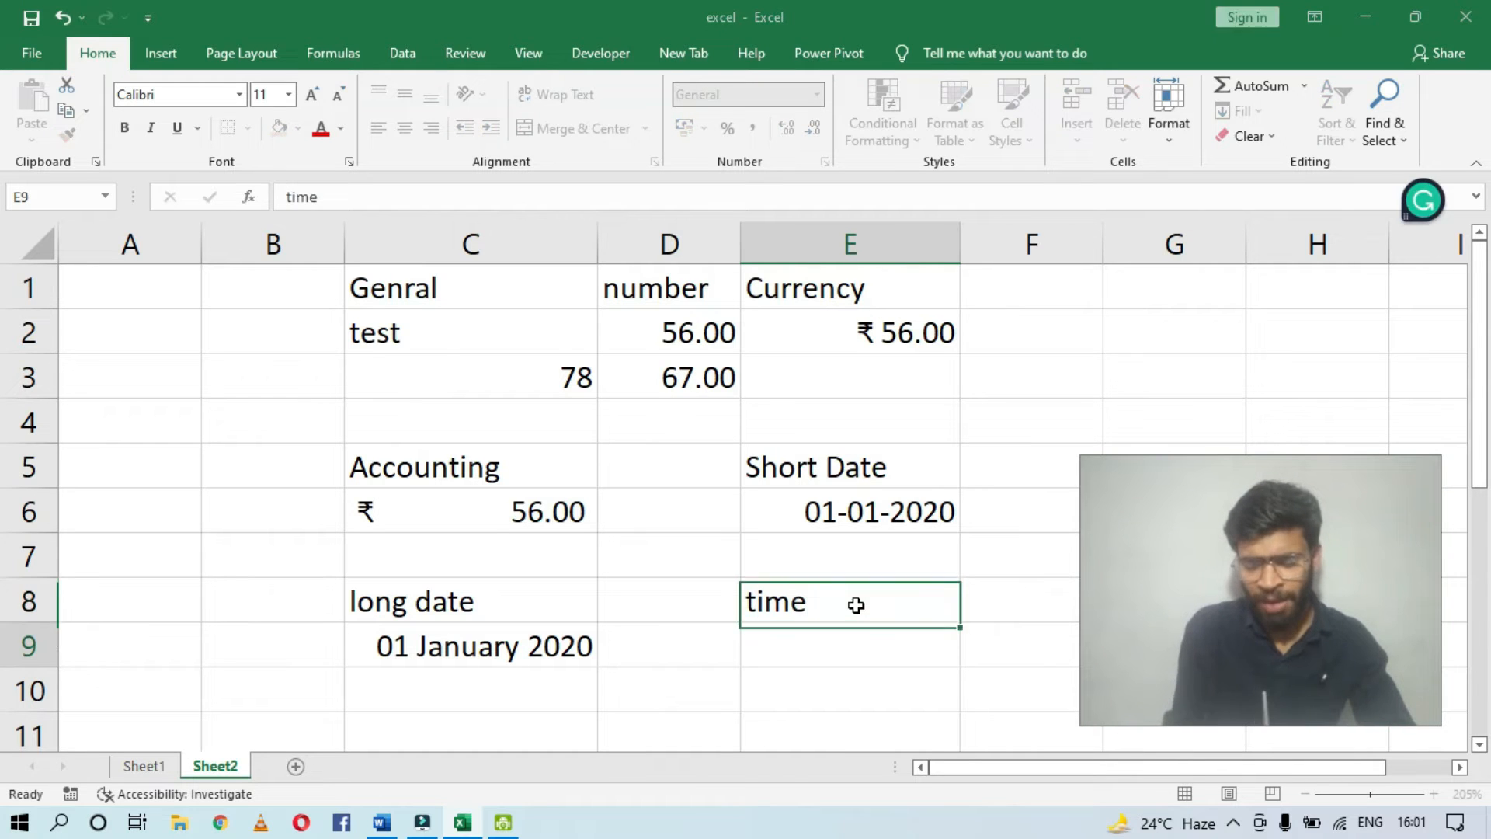
key(Return)
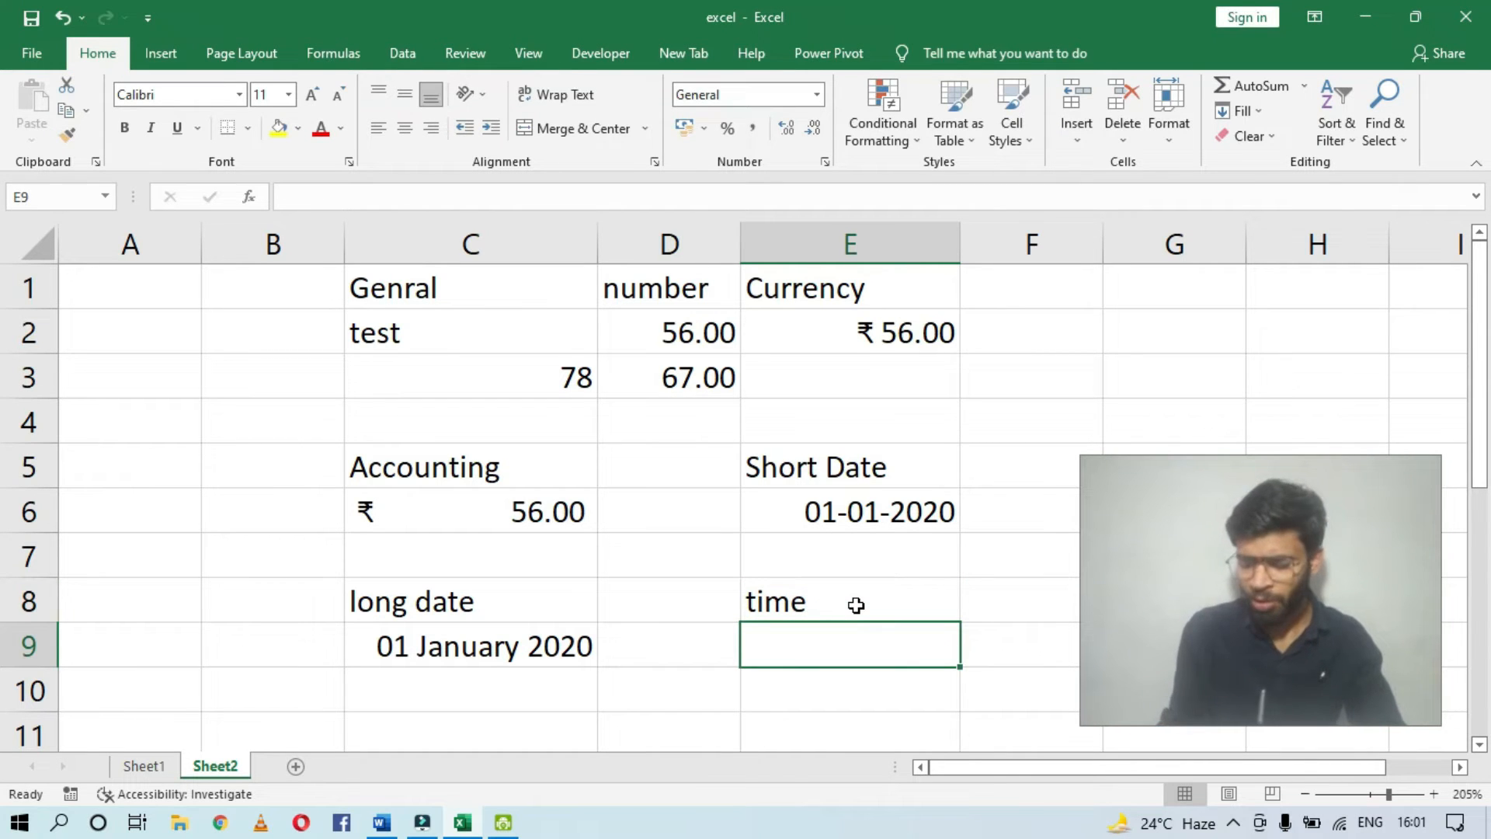
Step: Enter 4:30 in cell E9 under the time heading and apply the Time format to it
text(4)
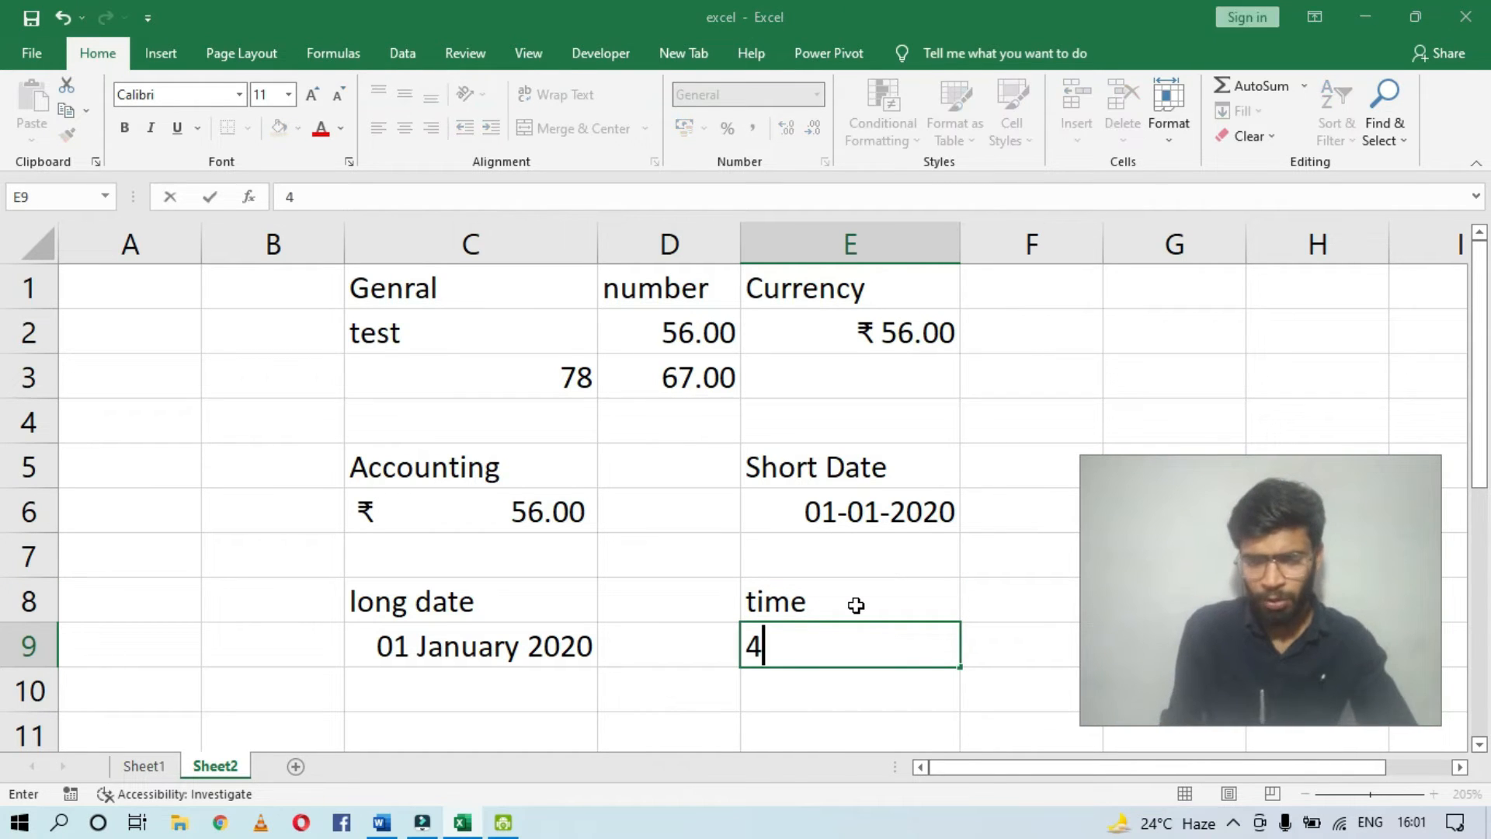
text(:30)
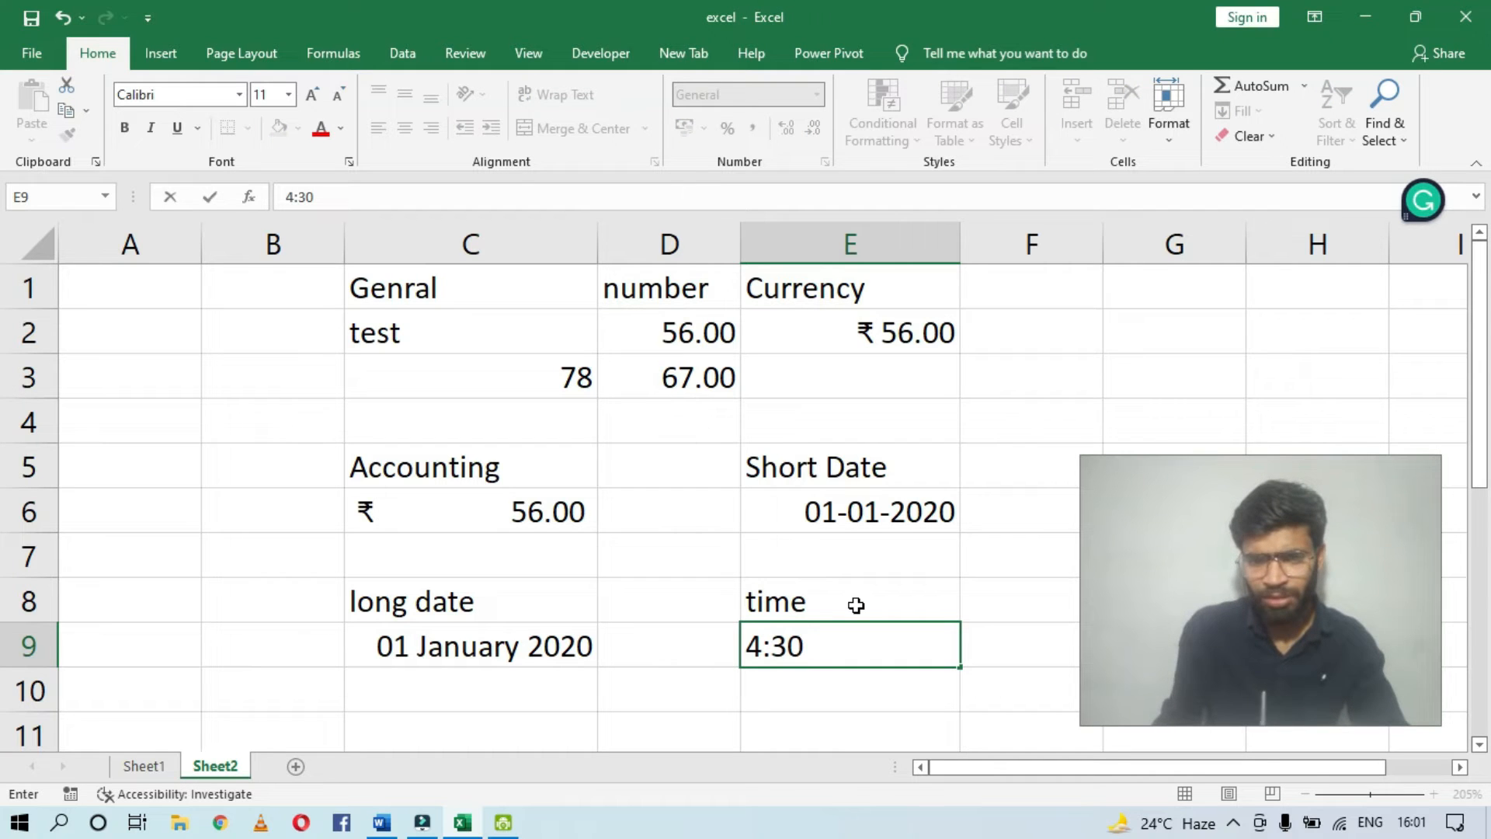
key(Return)
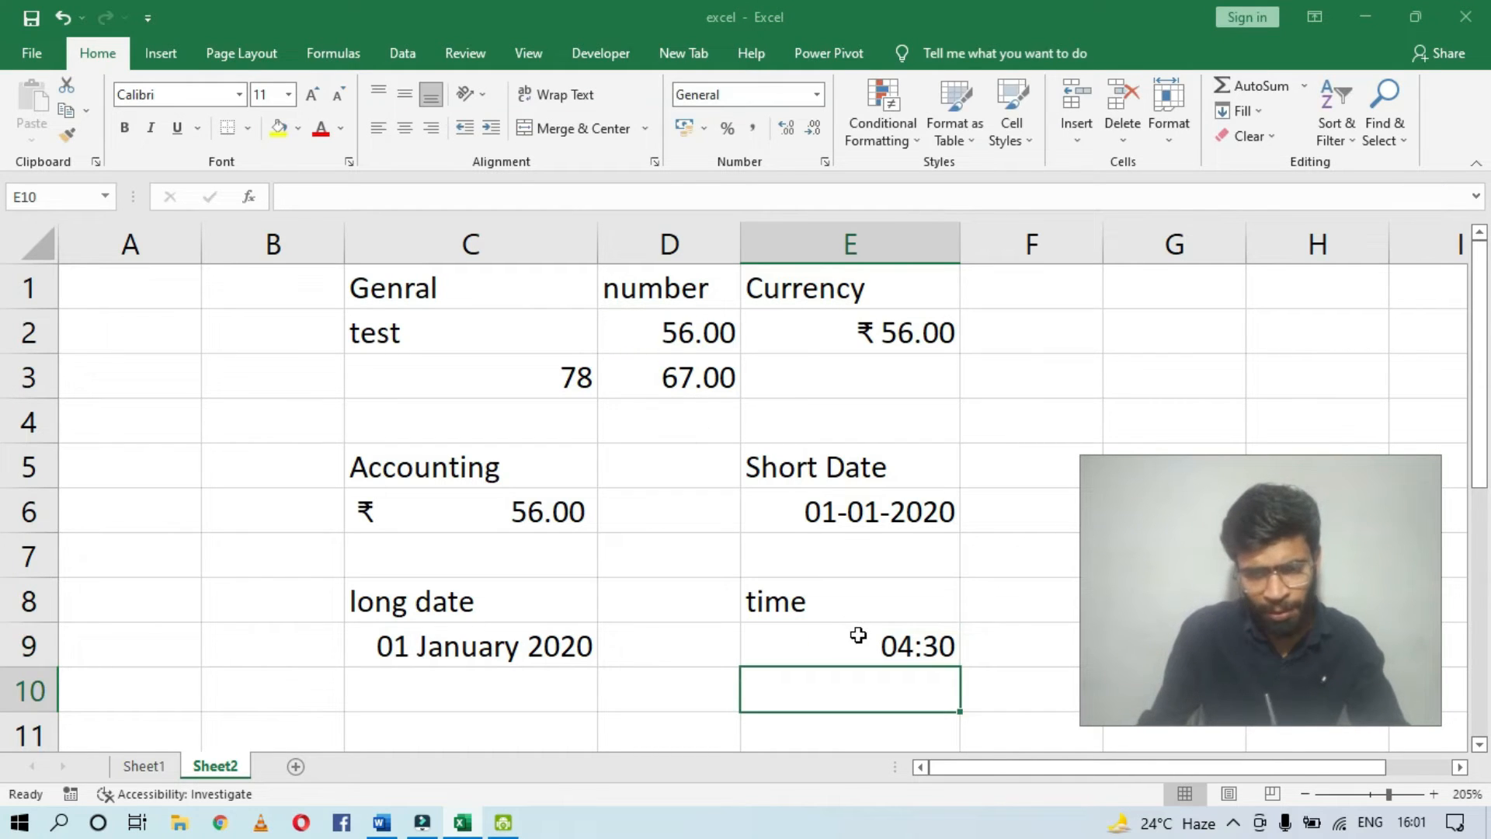
click(855, 632)
click(815, 98)
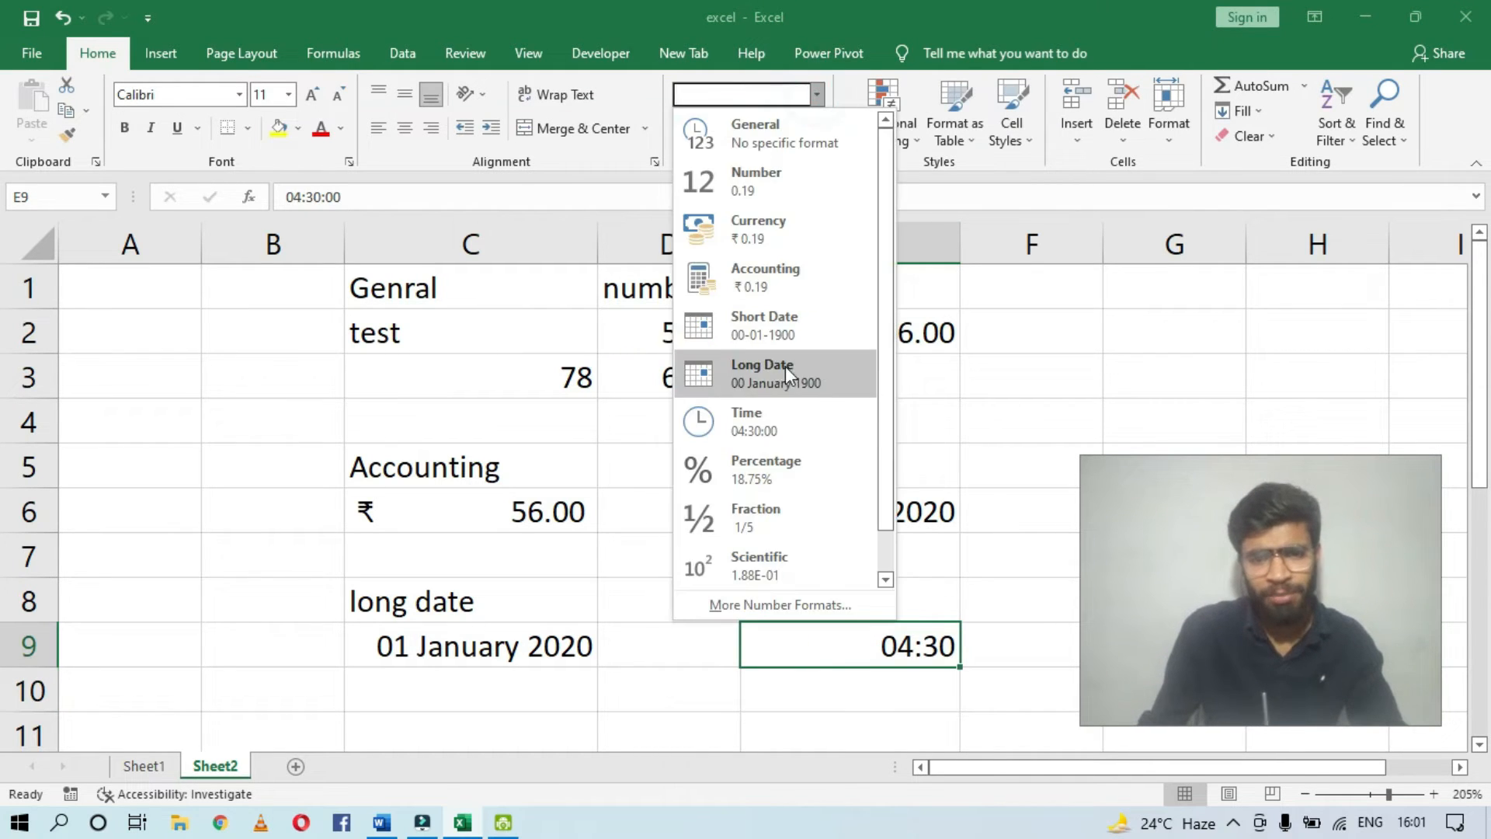
click(777, 424)
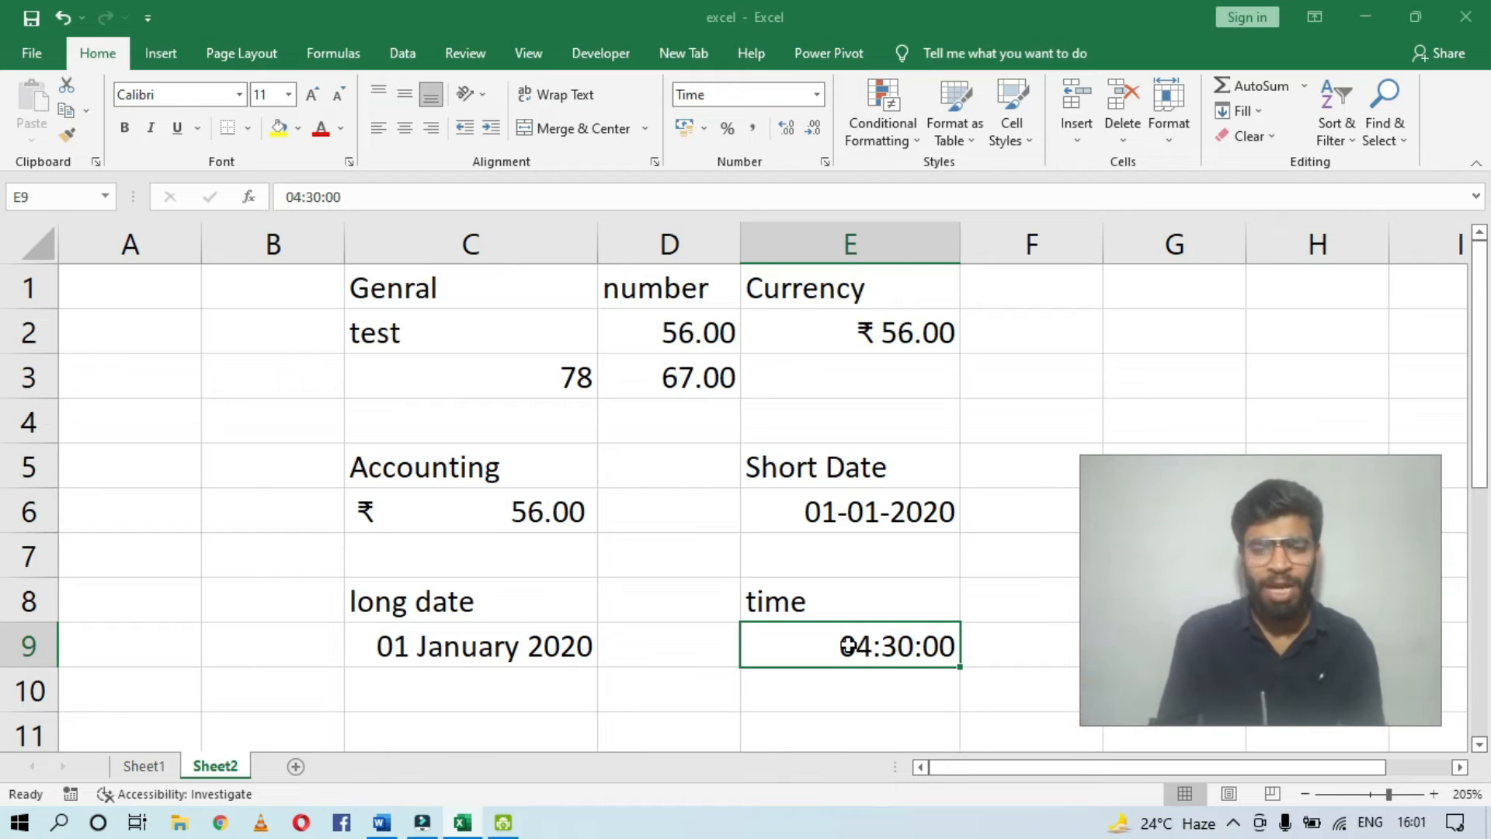
Step: Enter the heading "percentage" in cell C11
scroll(479, 562, down, 3)
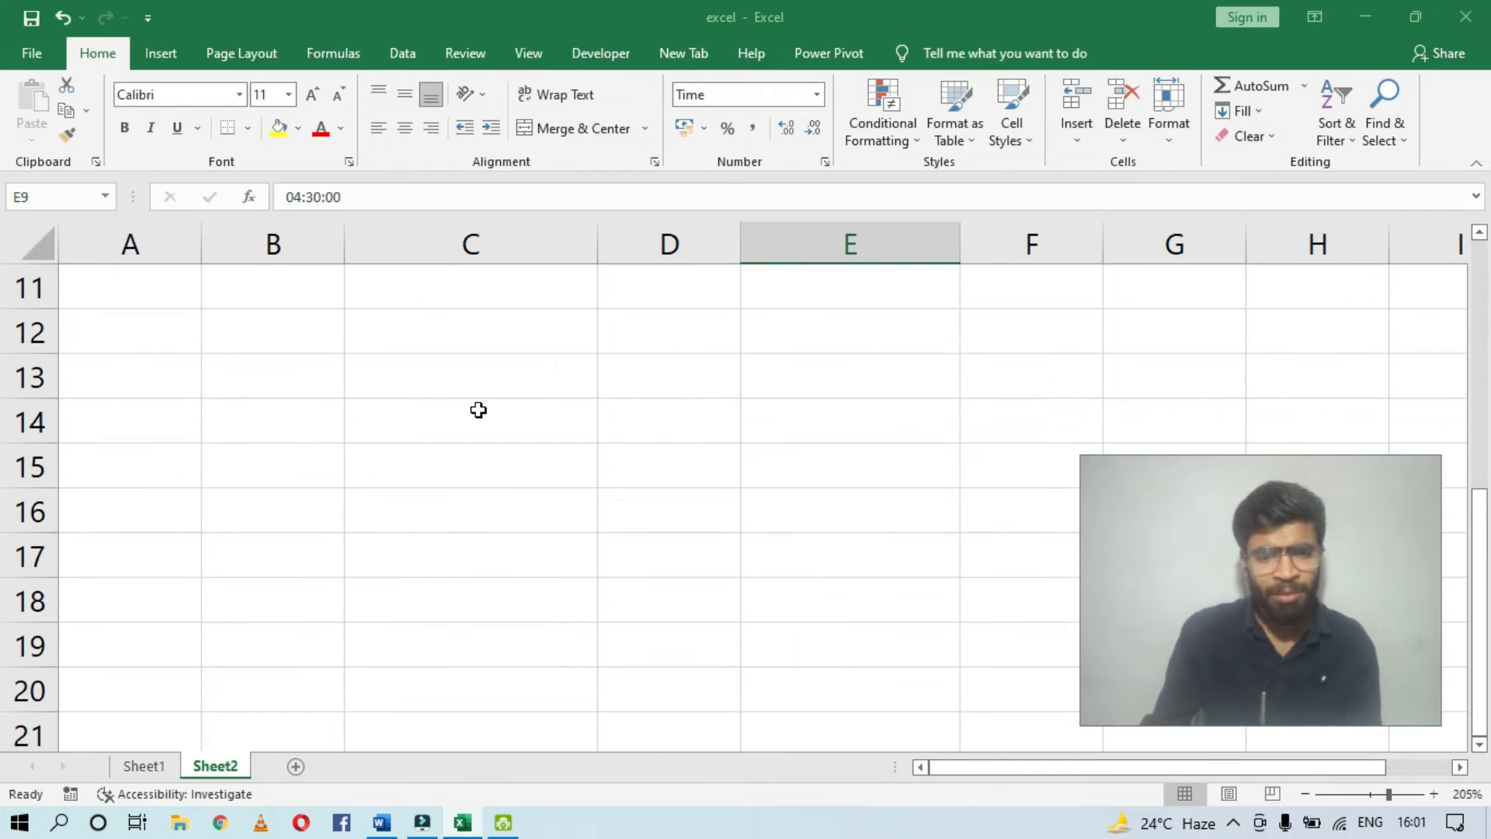
scroll(486, 436, up, 4)
scroll(505, 619, down, 2)
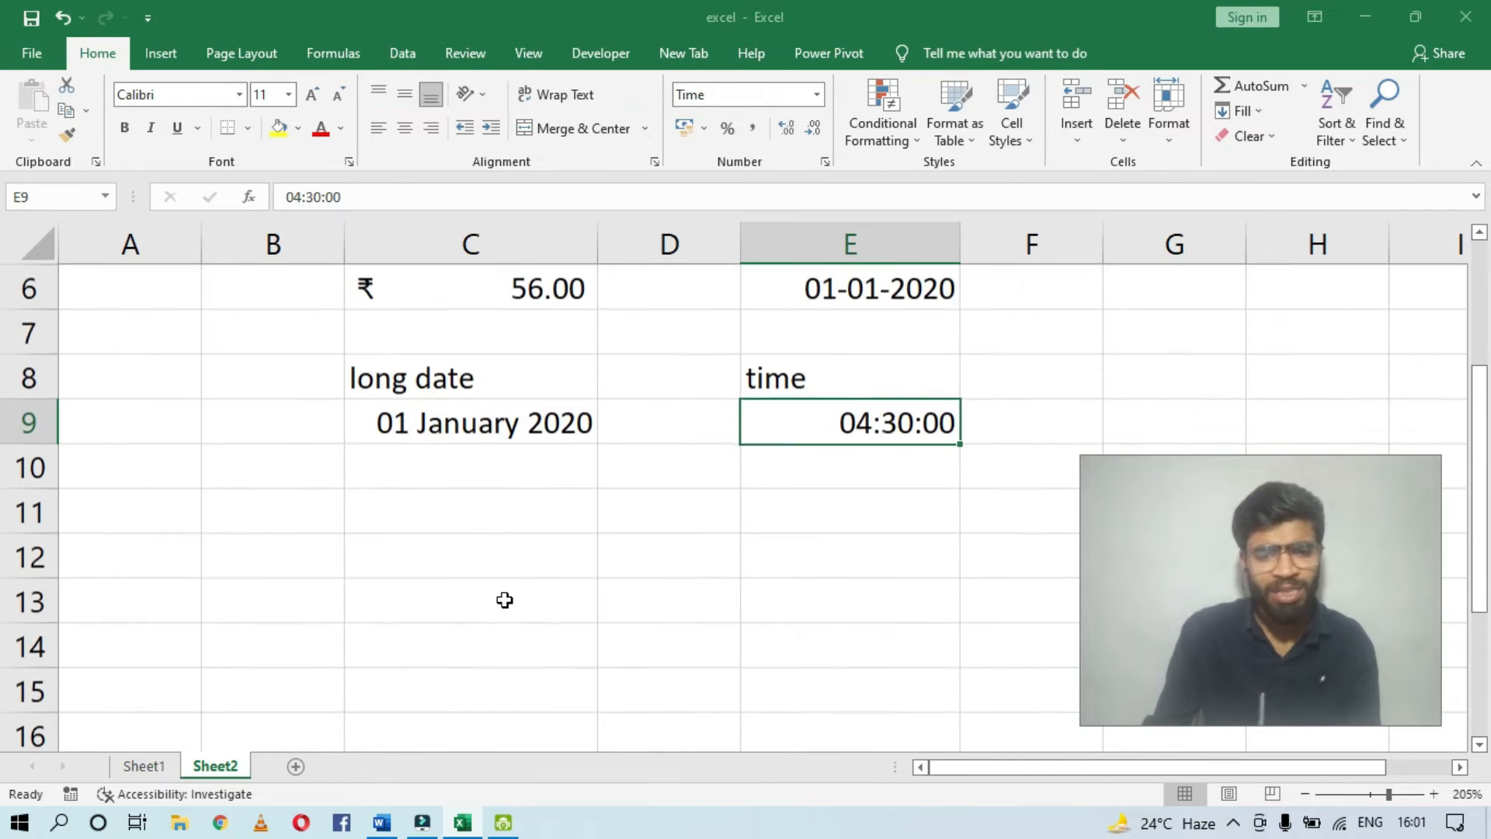
click(482, 510)
click(817, 94)
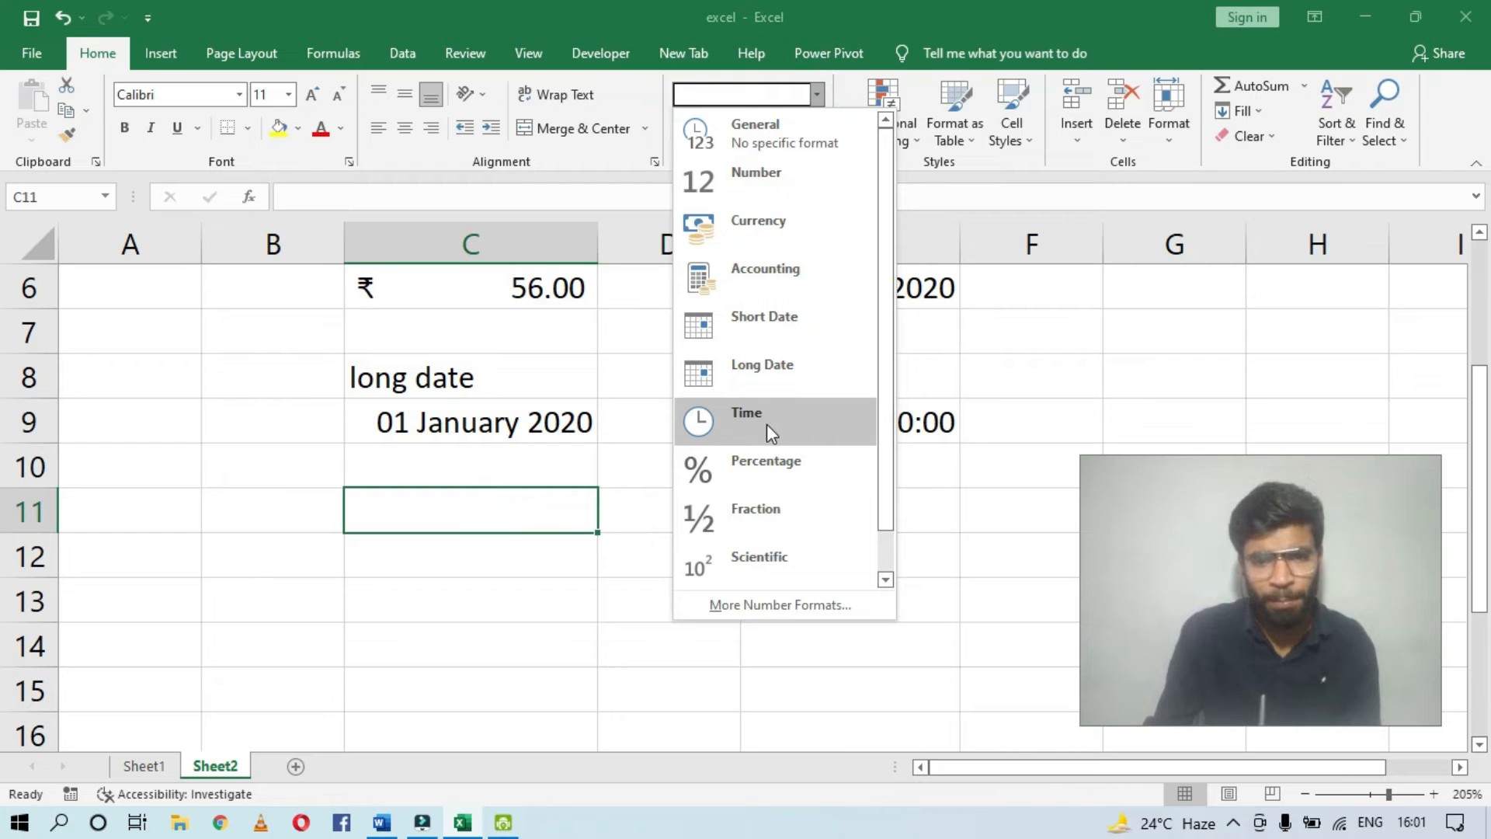
click(507, 505)
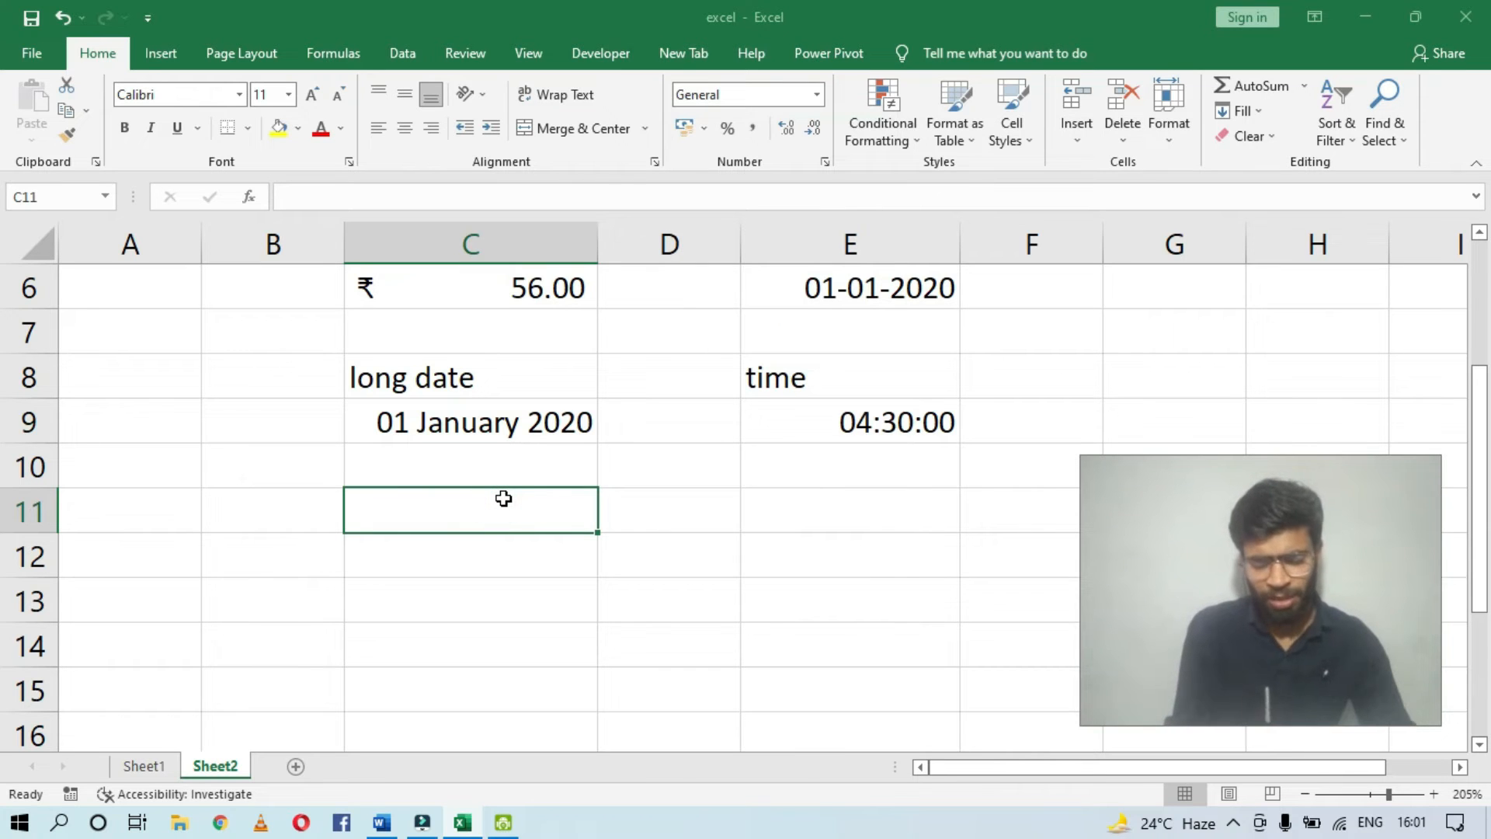
text(perd)
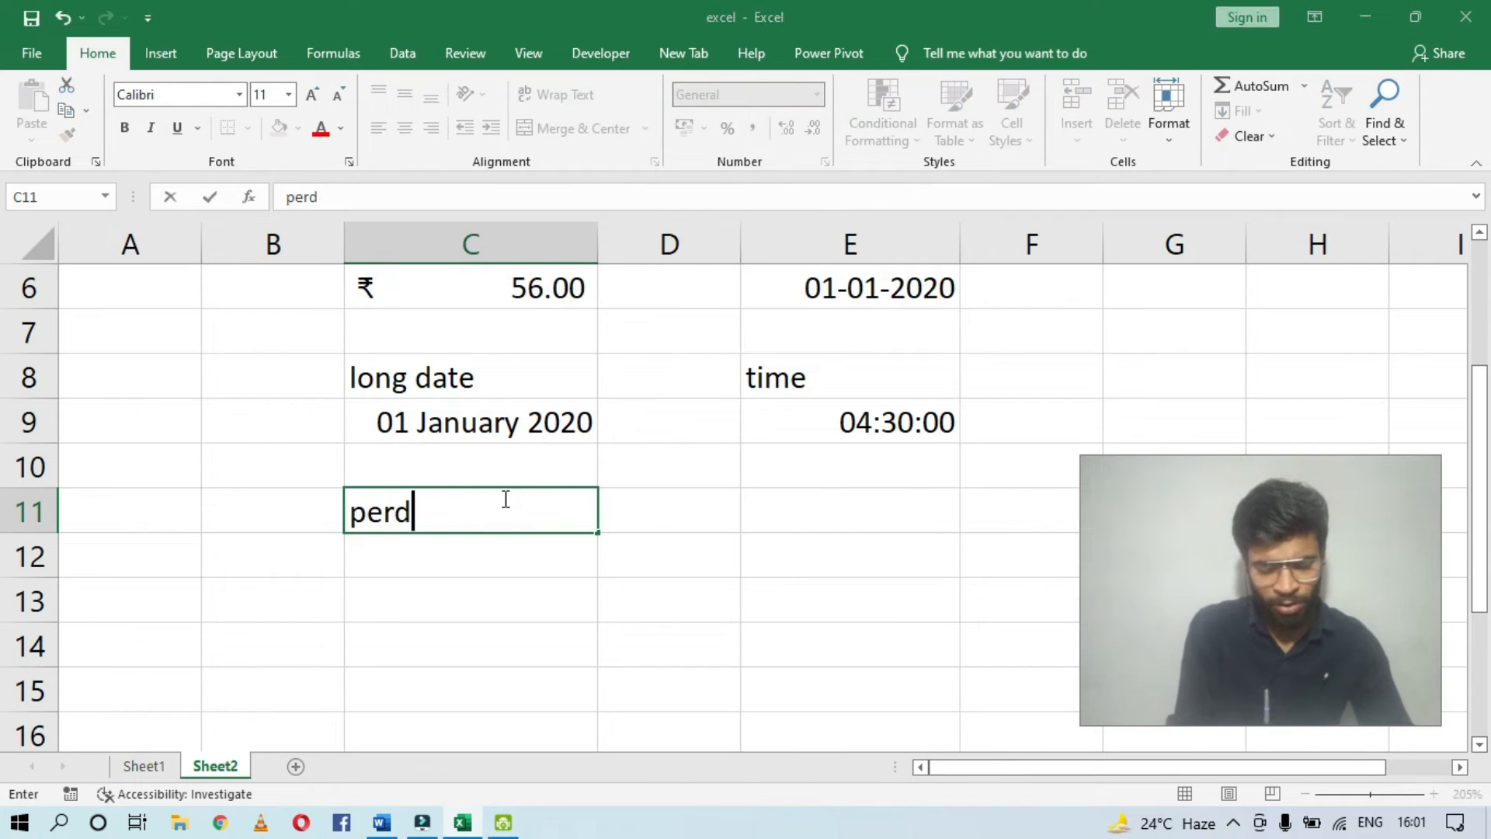
text(ent)
key(BackSpace)
key(BackSpace)
key(BackSpace)
key(BackSpace)
text(centage)
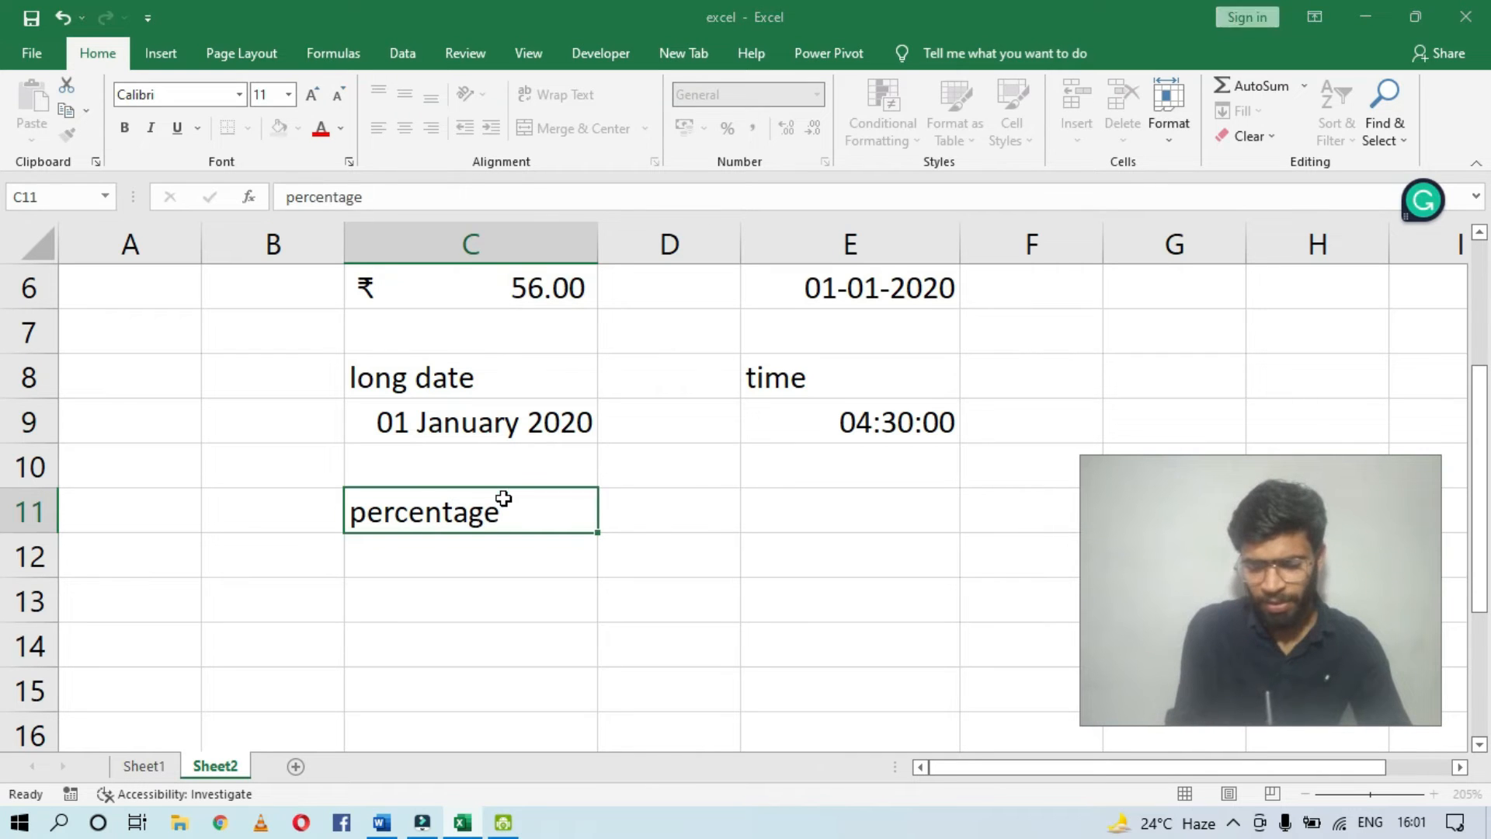
key(Return)
Step: Enter 67% in cell C12 under the percentage heading and switch its format to Number and back to Percentage
text(67%)
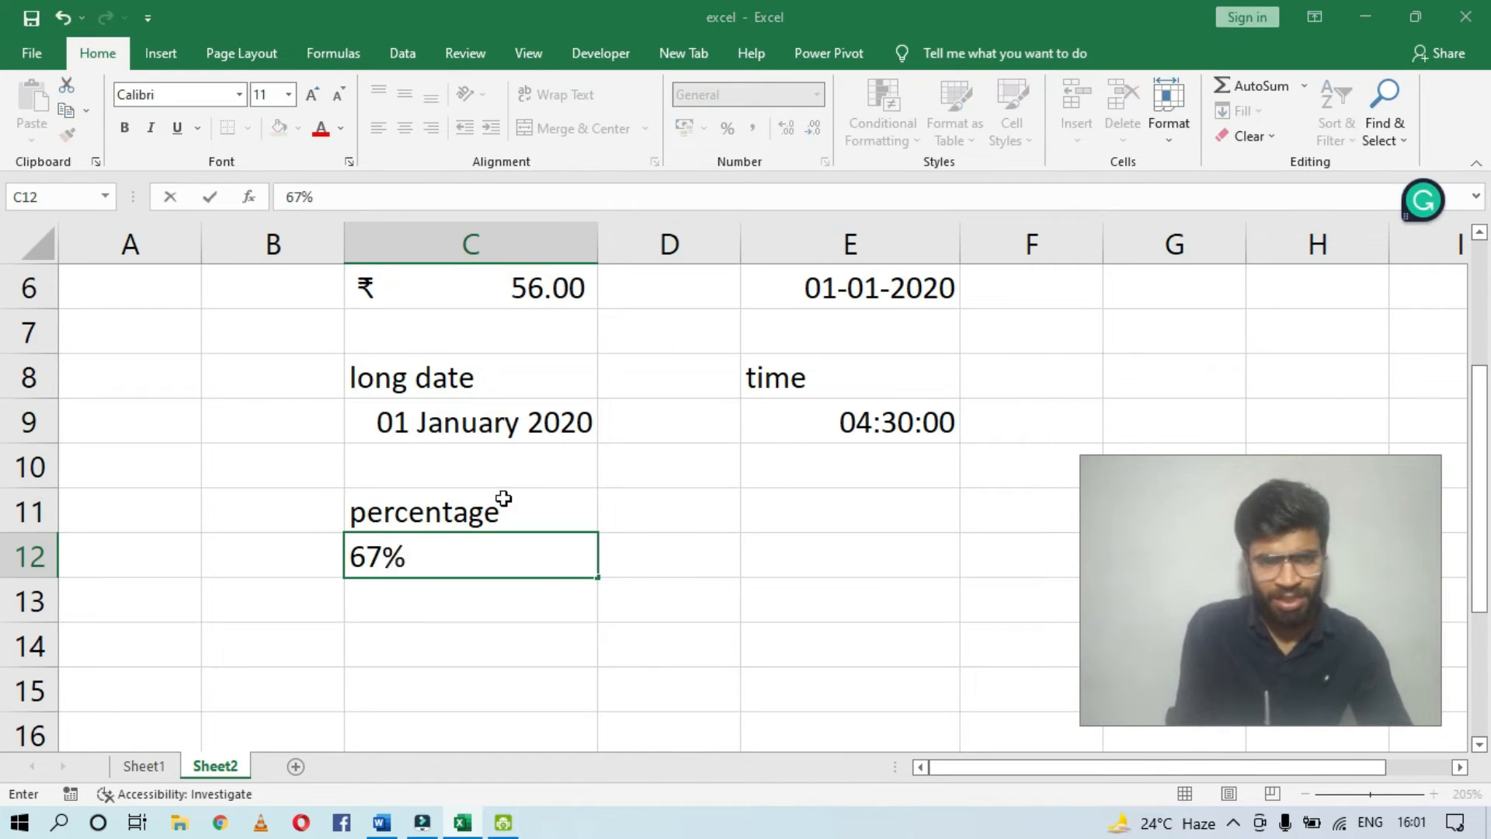
key(Return)
click(516, 542)
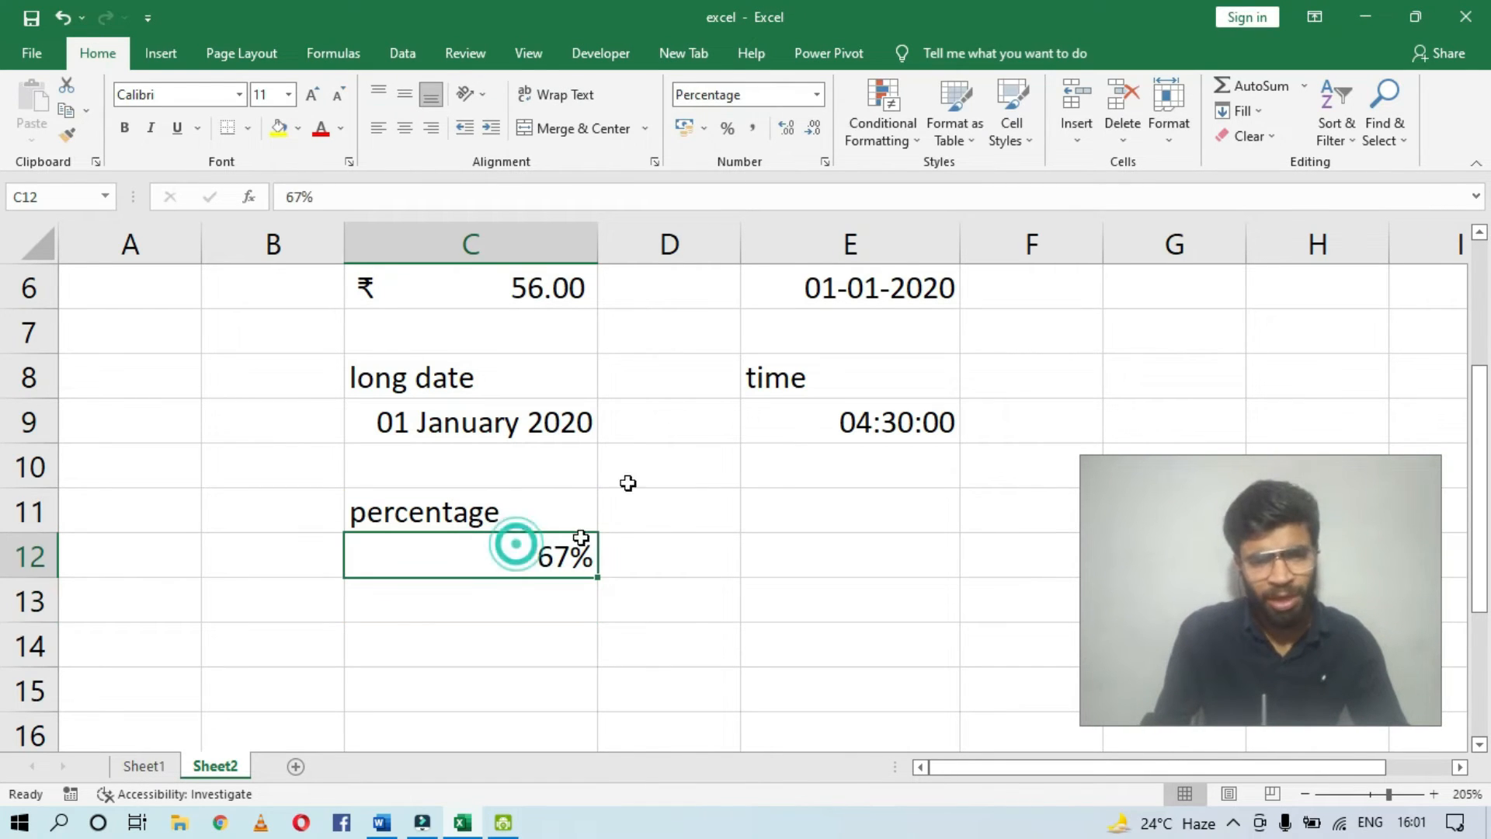
click(816, 94)
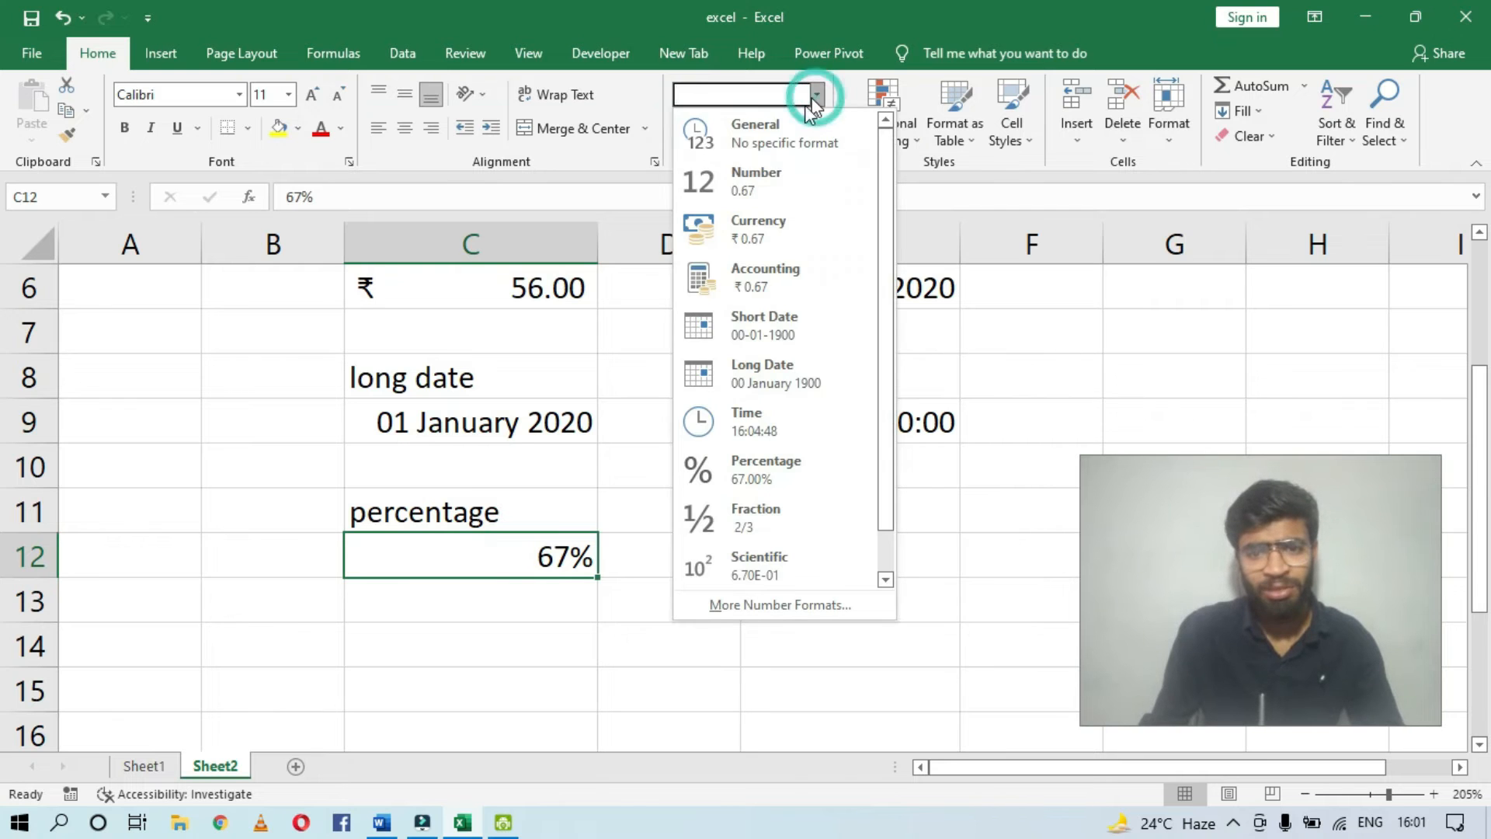
click(793, 197)
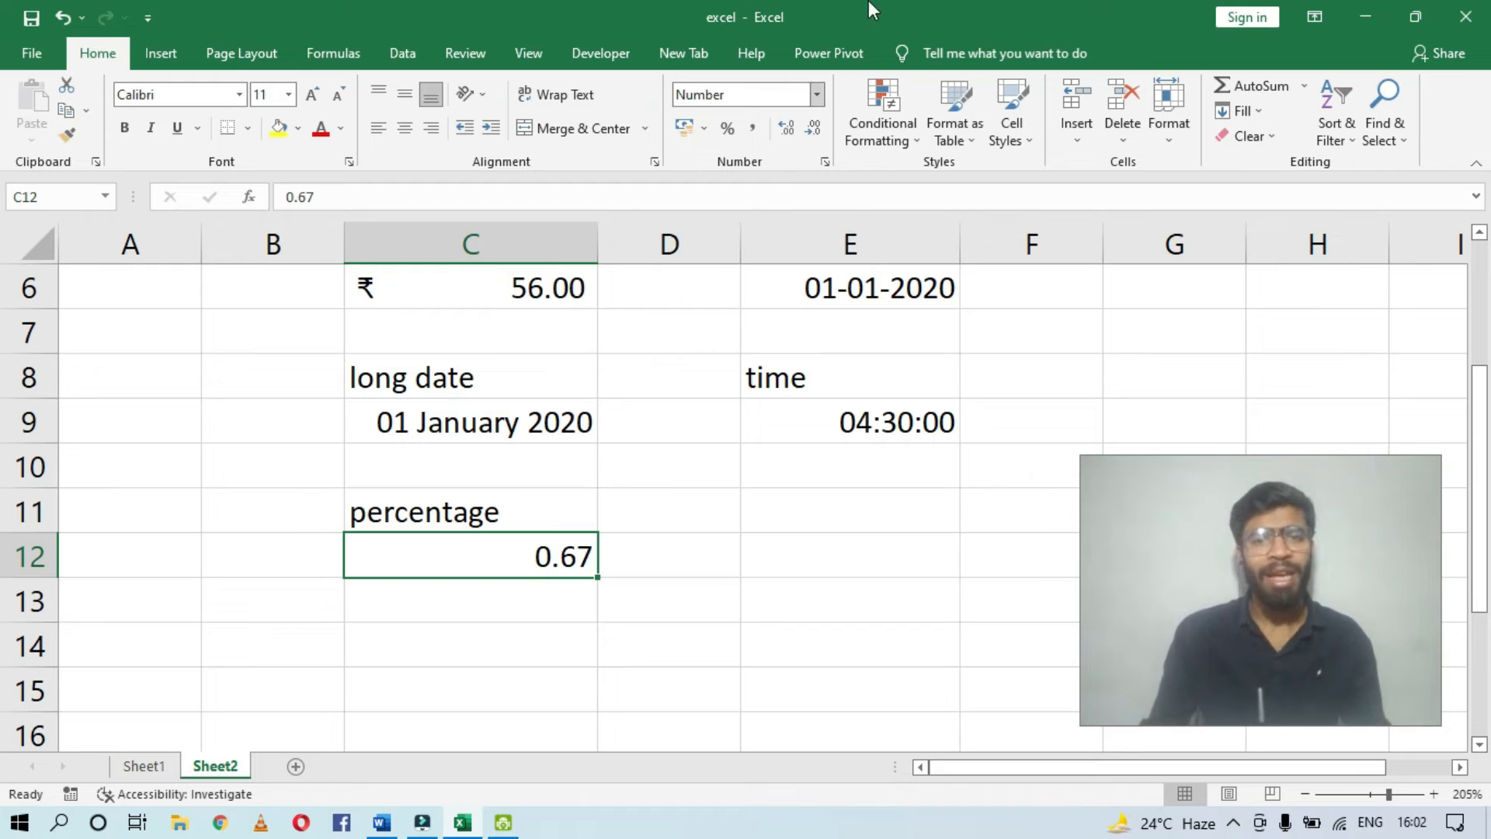
click(817, 94)
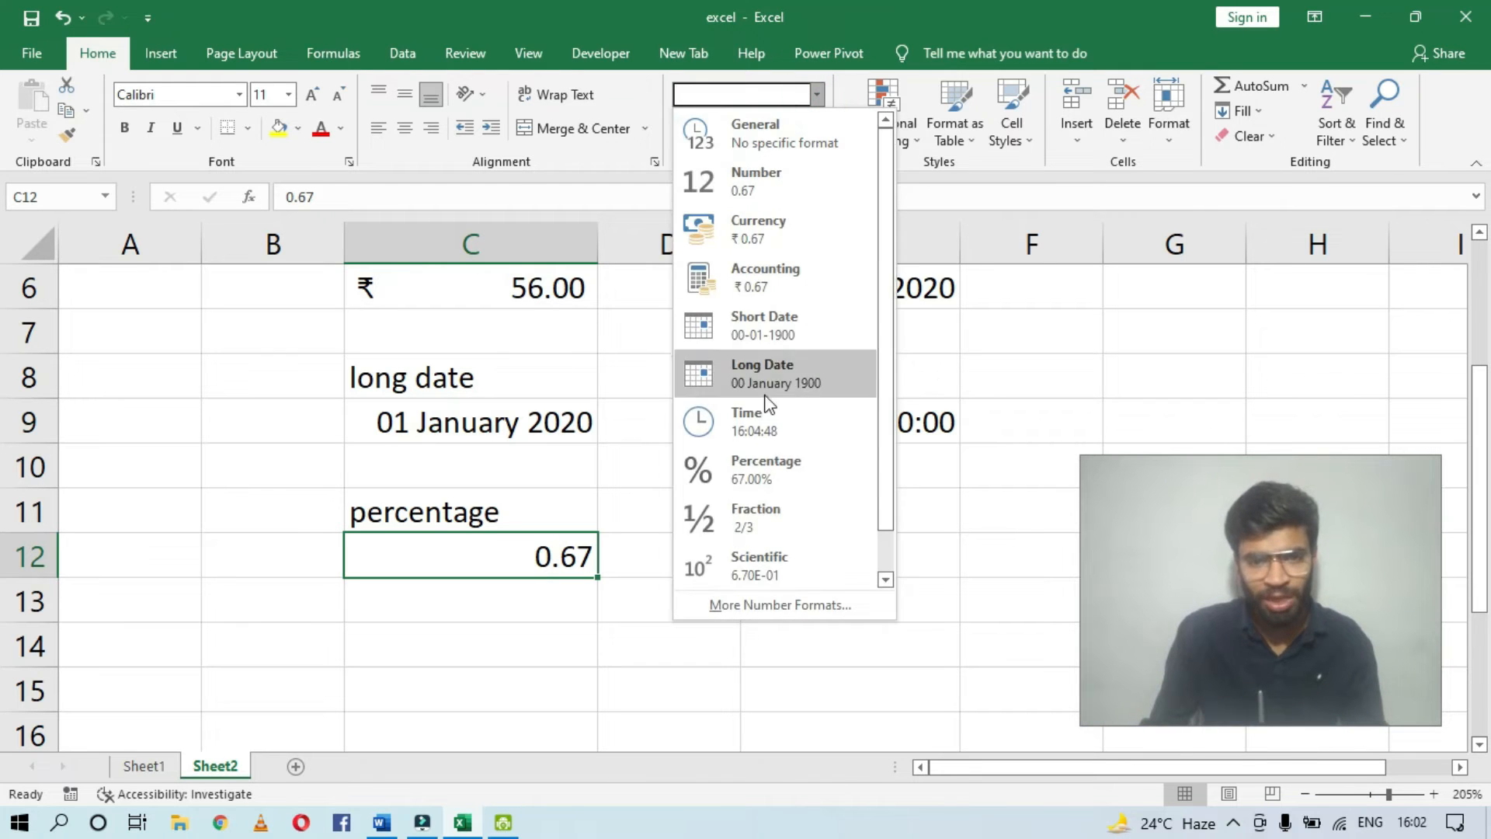
click(780, 481)
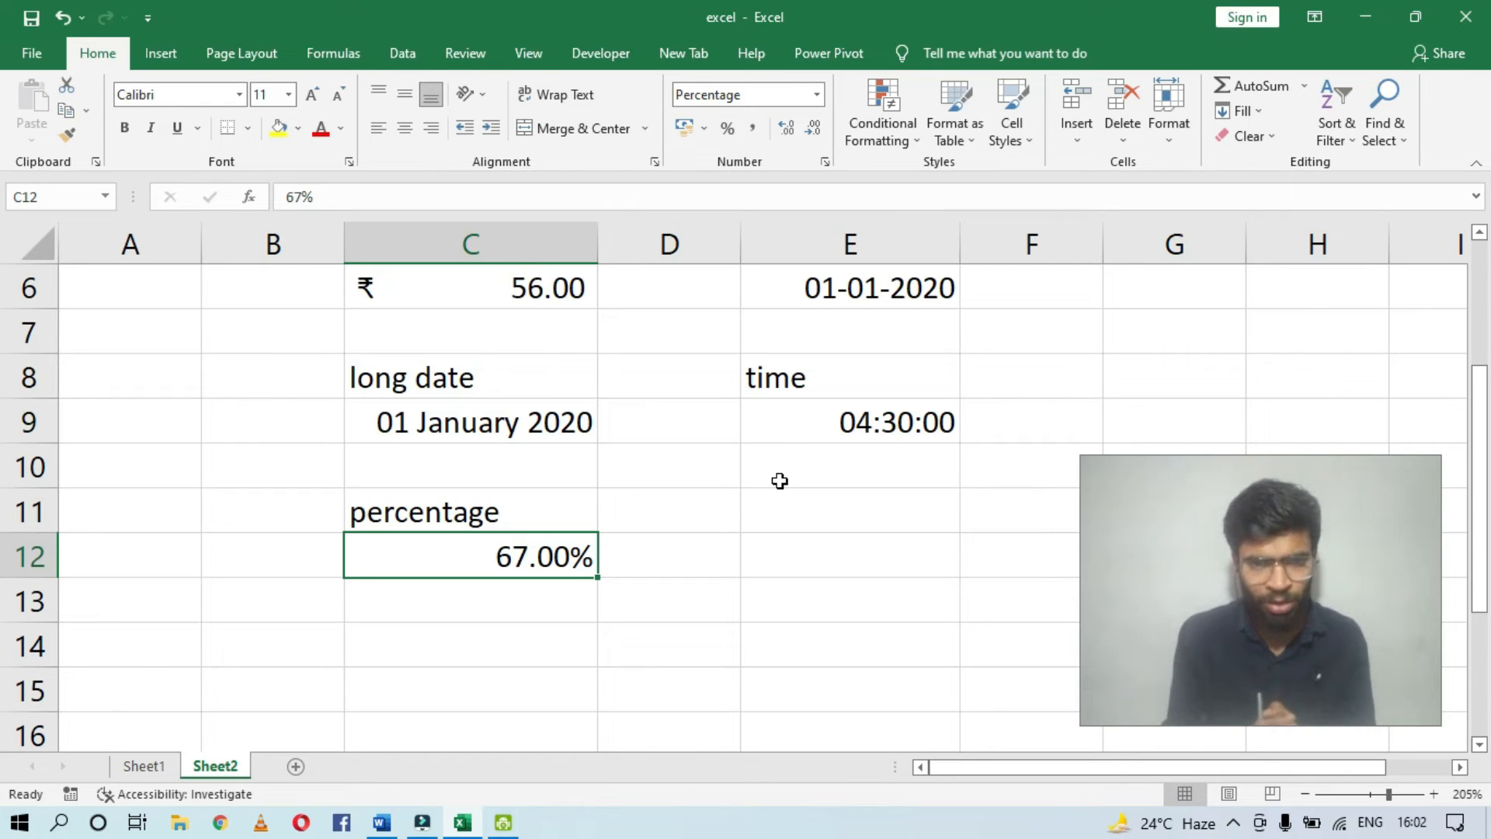
Step: Enter 3 in cell C14 and apply the percent style to it
click(459, 645)
double_click(463, 646)
text(3)
key(Return)
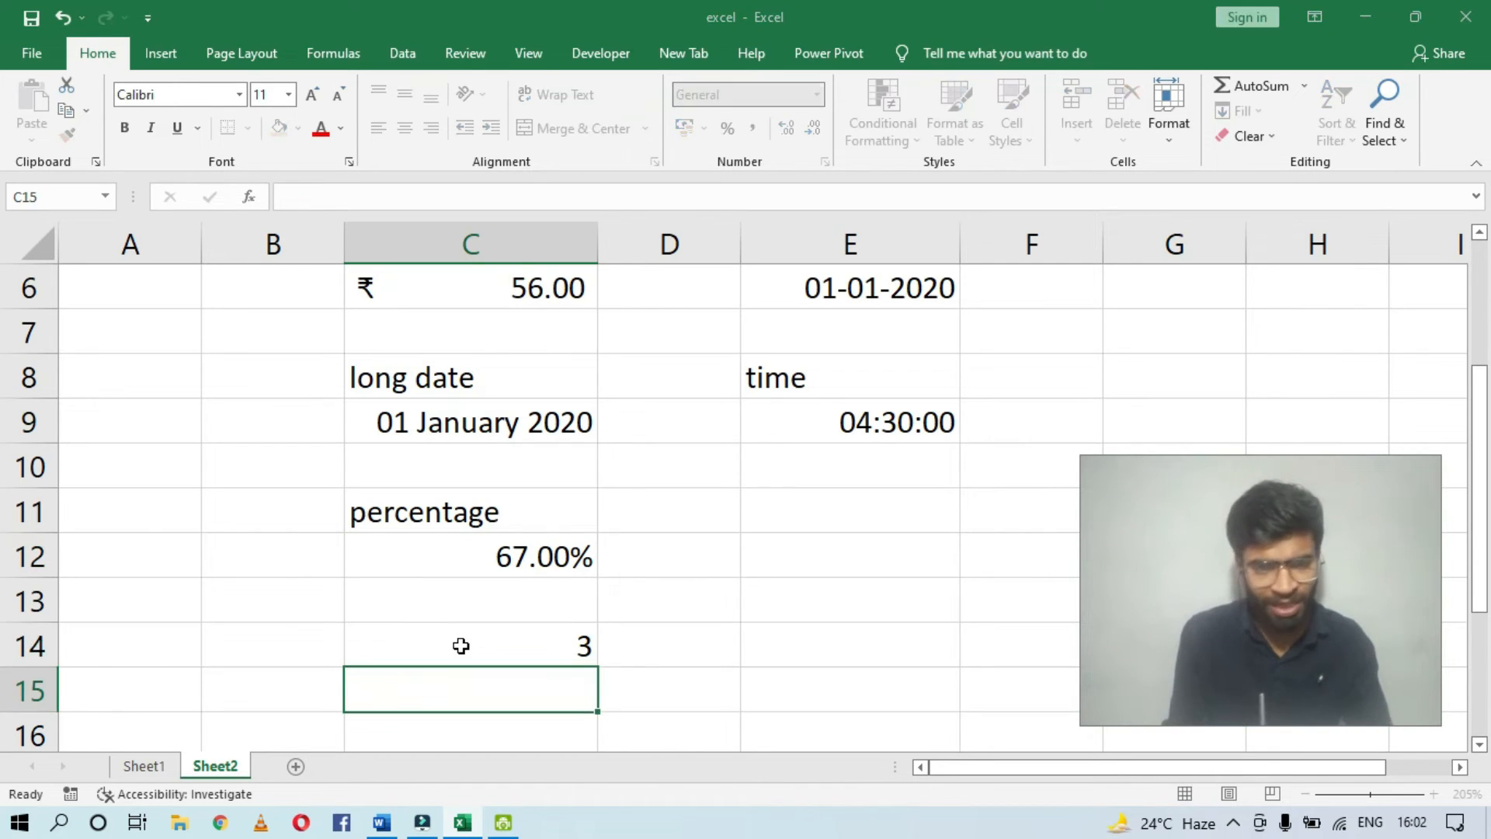
click(443, 631)
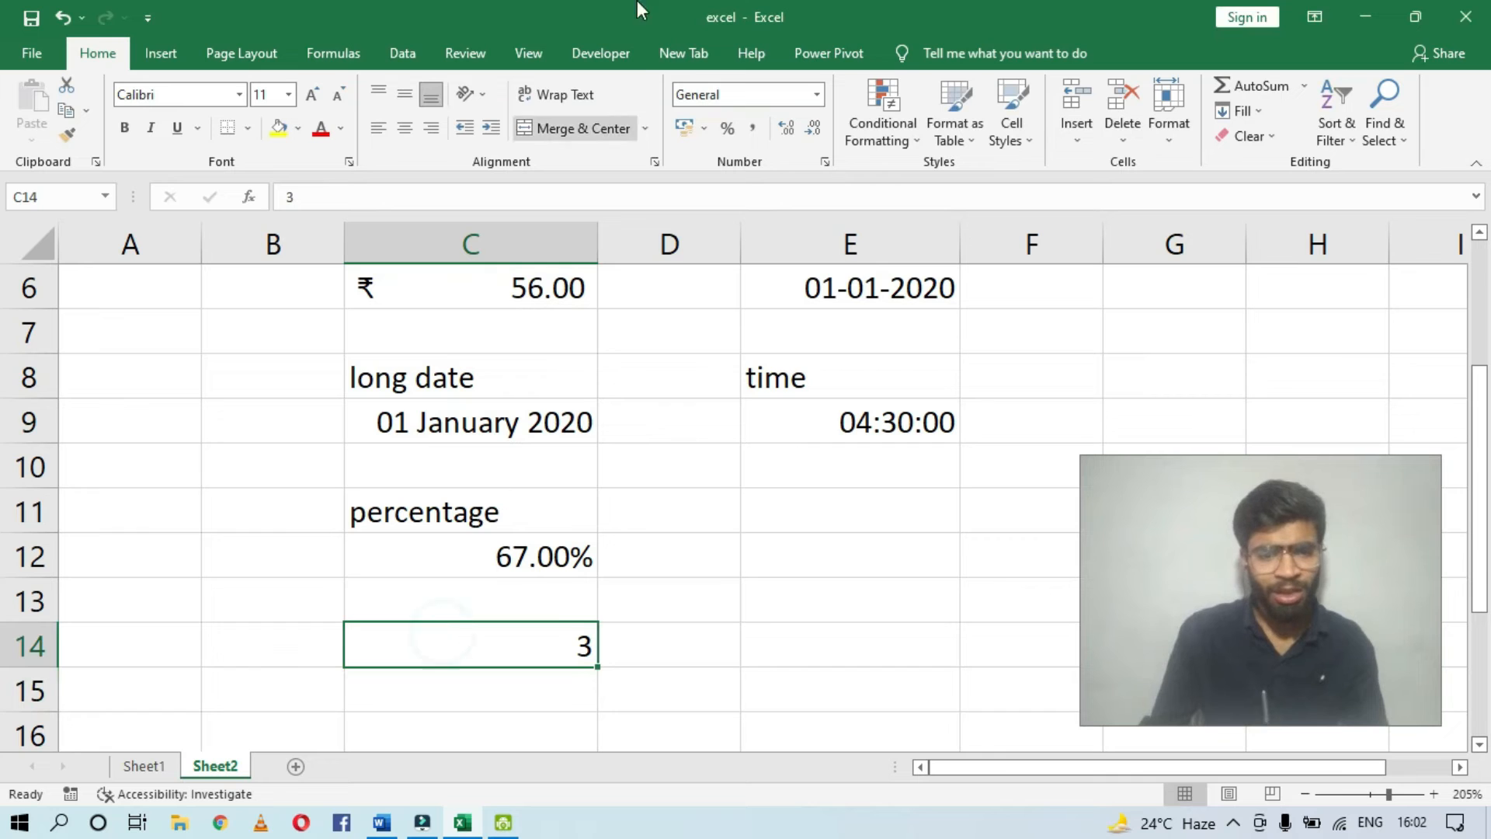
click(727, 129)
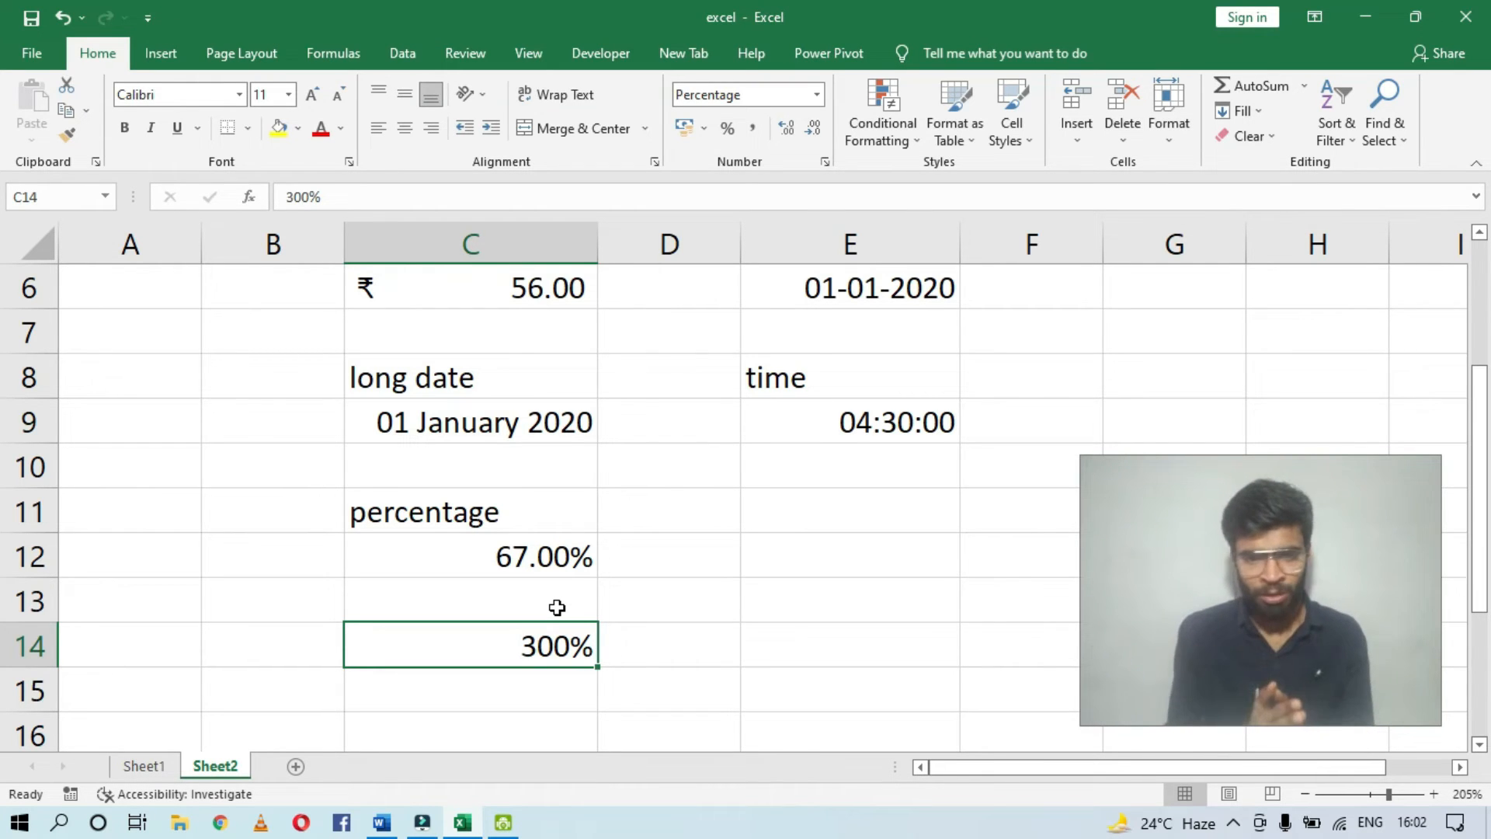
Step: Enter the heading "Fraction" in cell E11
click(816, 94)
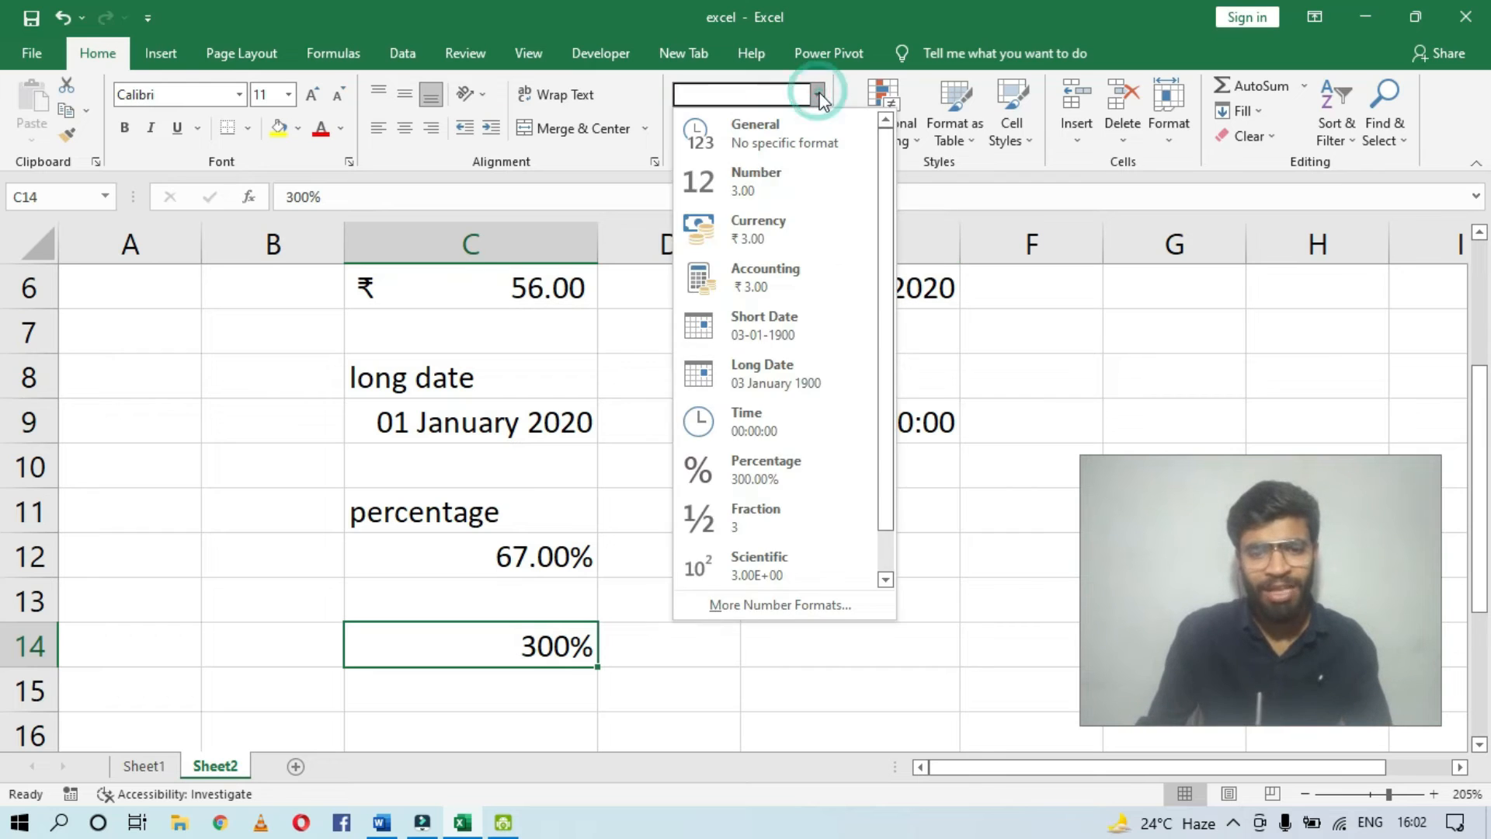
click(945, 496)
click(790, 518)
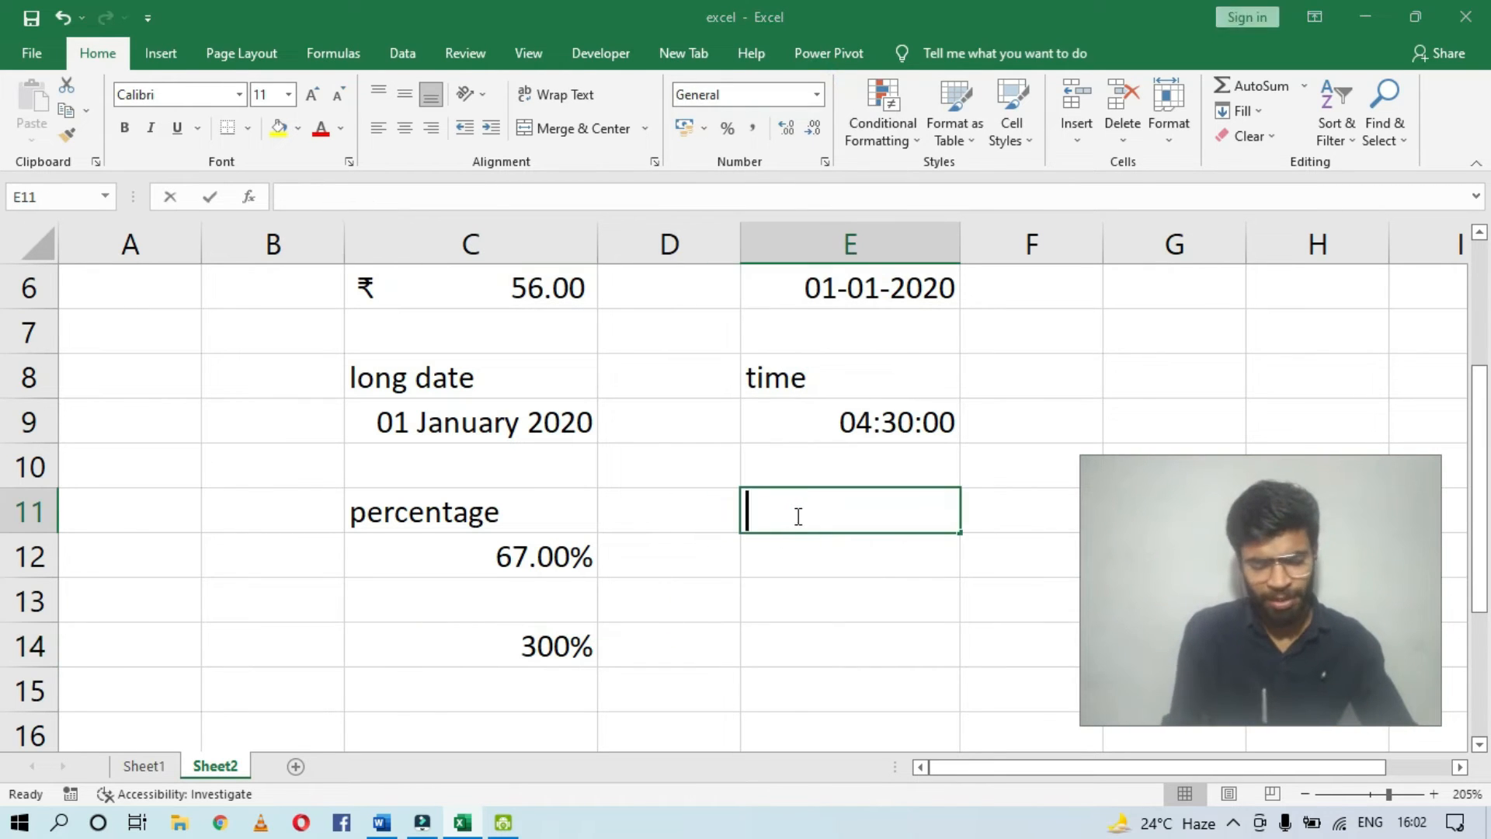
text(Fraction)
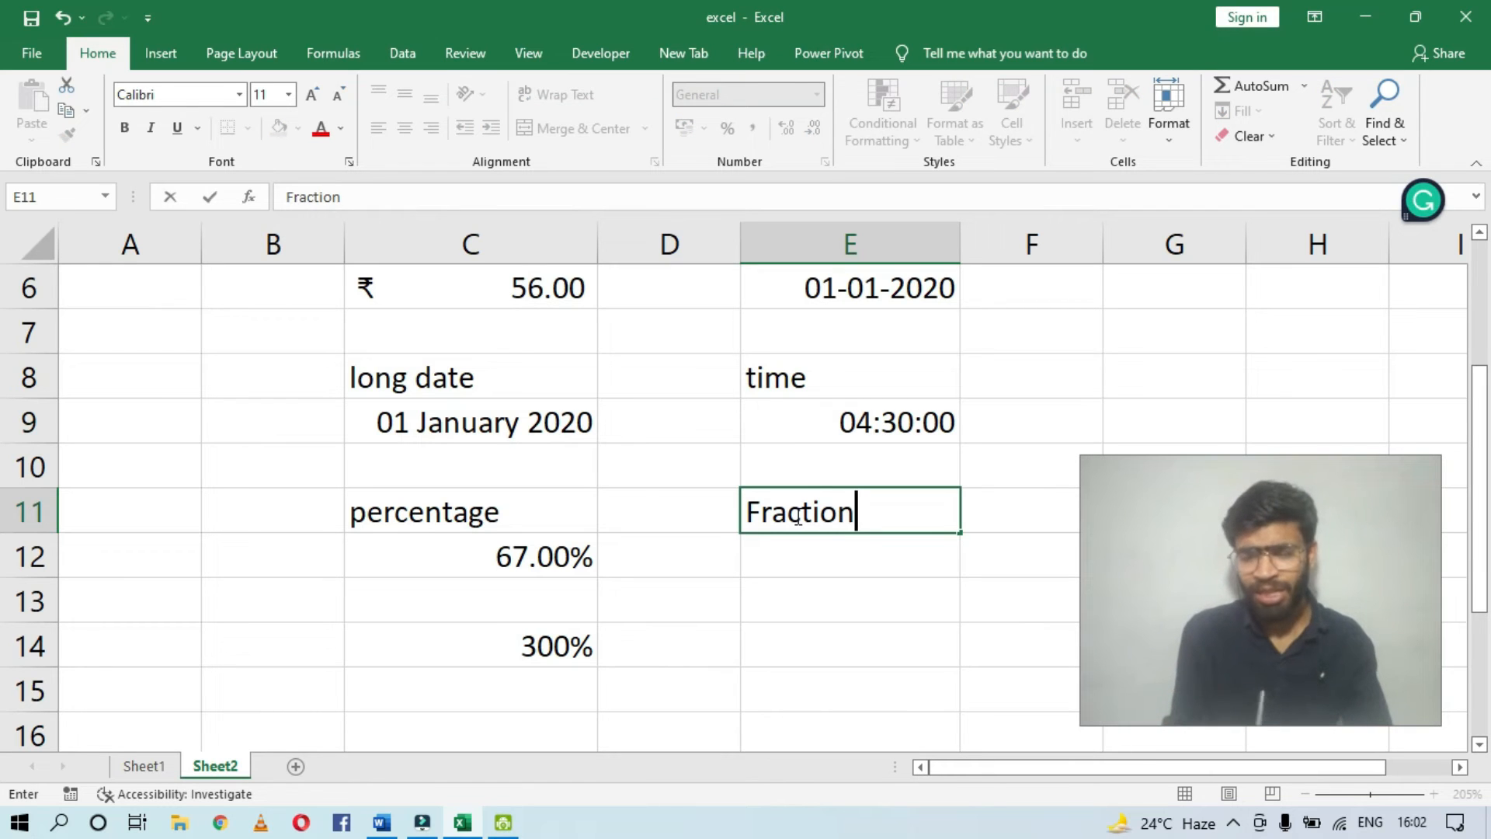
key(Return)
Step: Enter 0.25 in cell E13 under the Fraction heading and apply the Fraction format to it
key(Return)
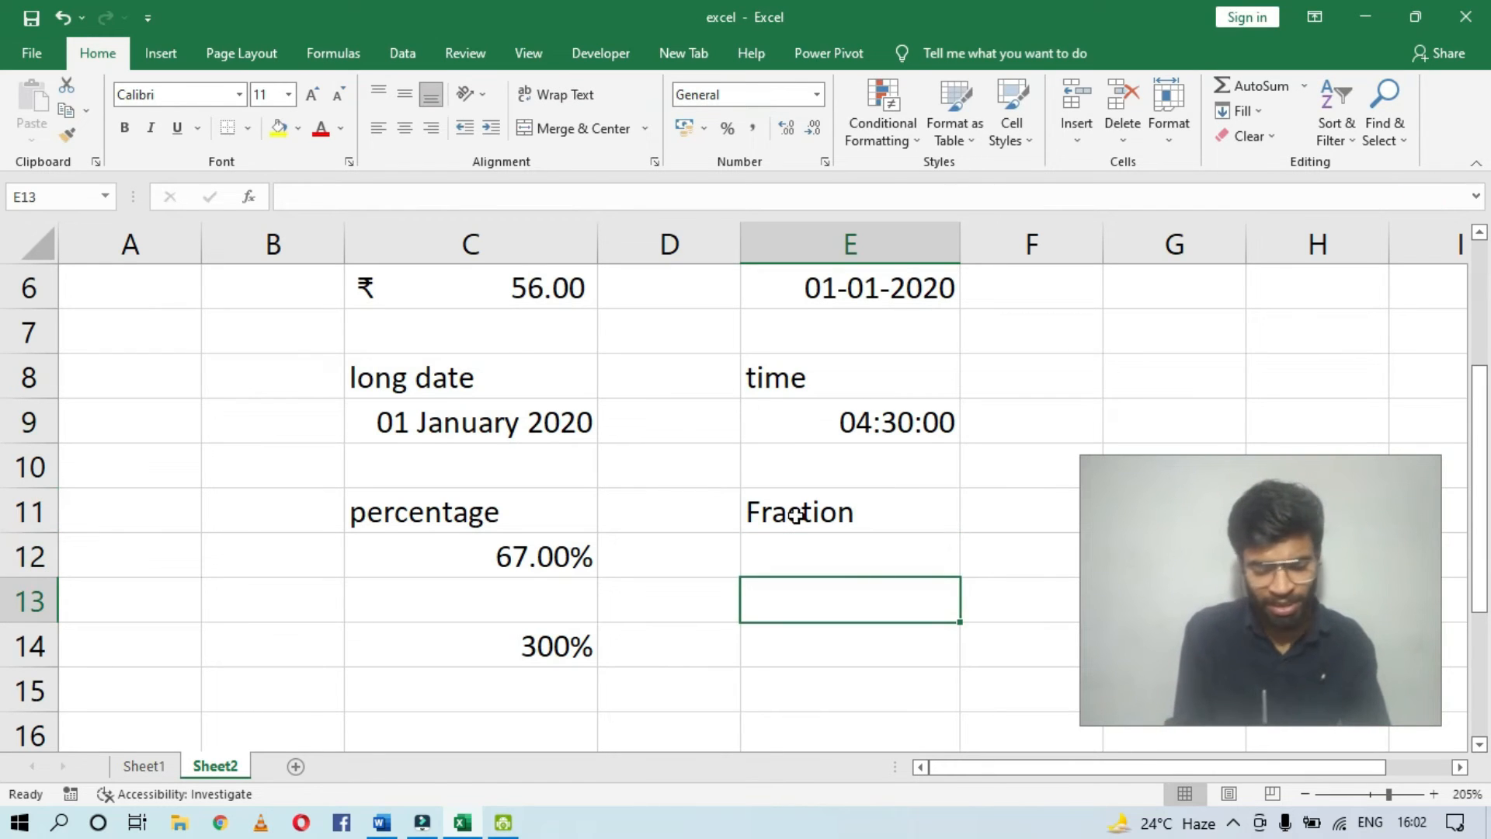
text(0.25)
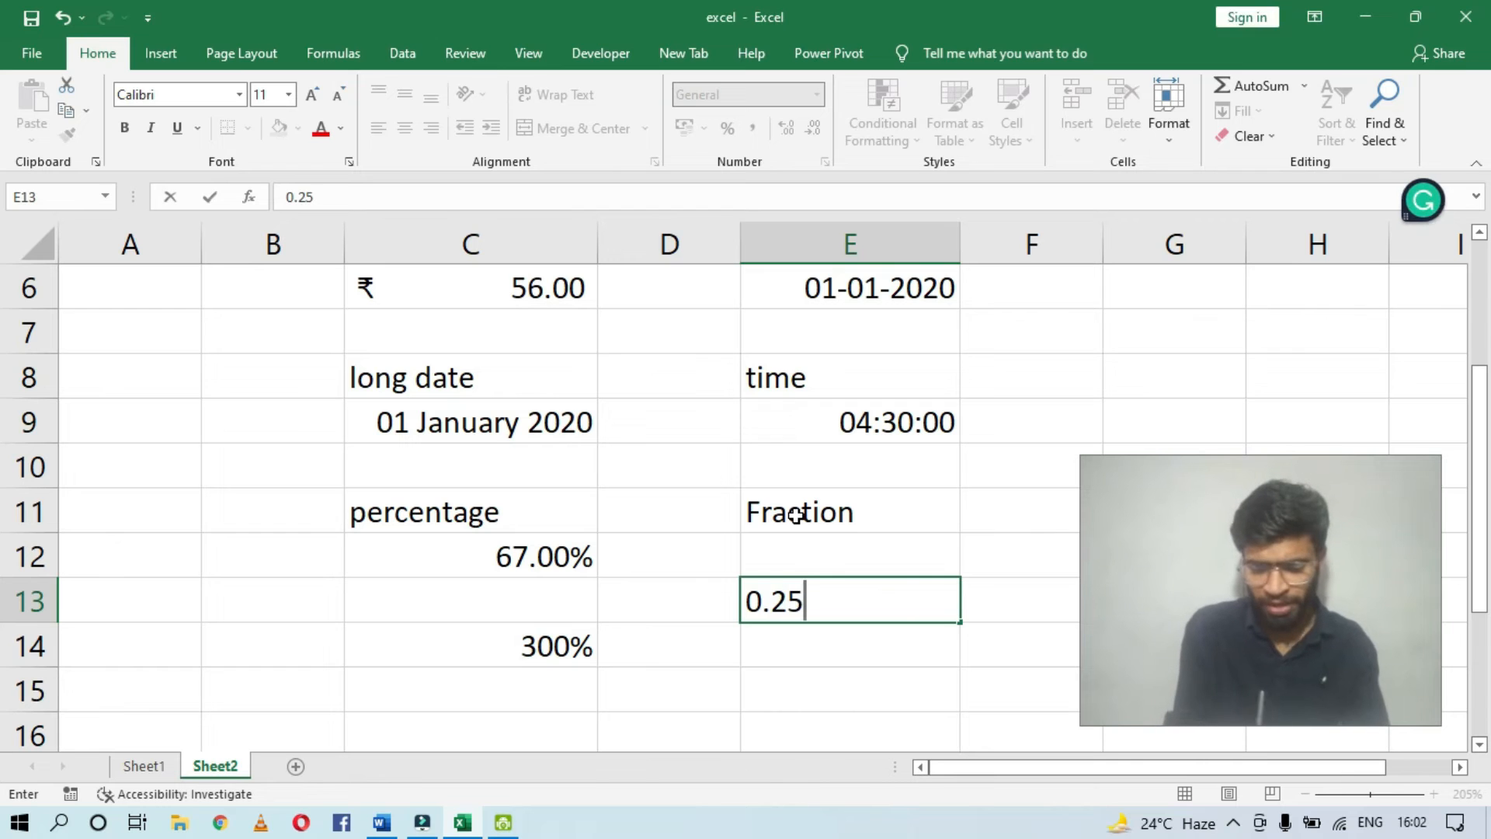
key(Return)
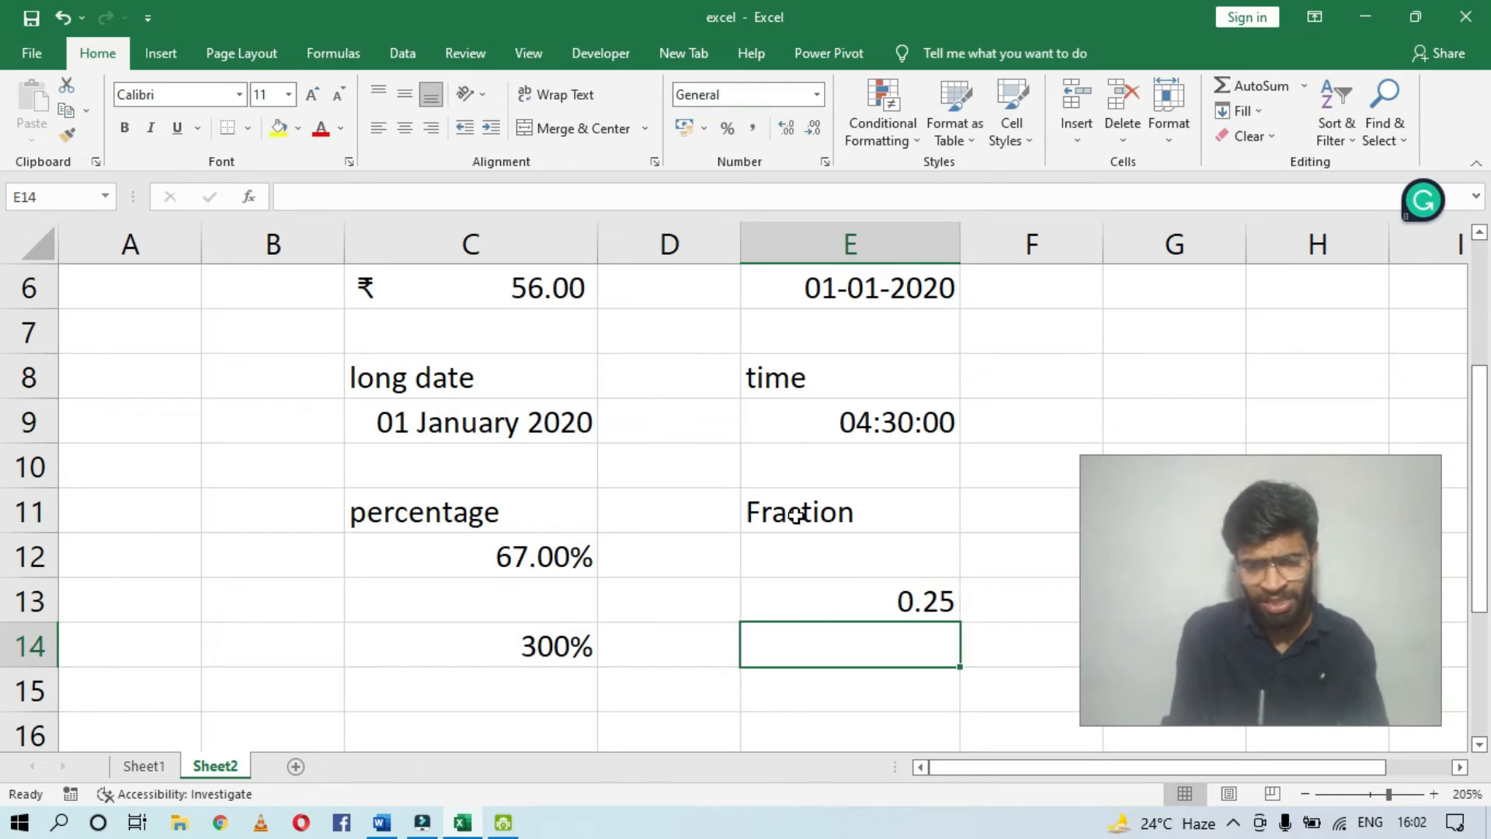
click(822, 610)
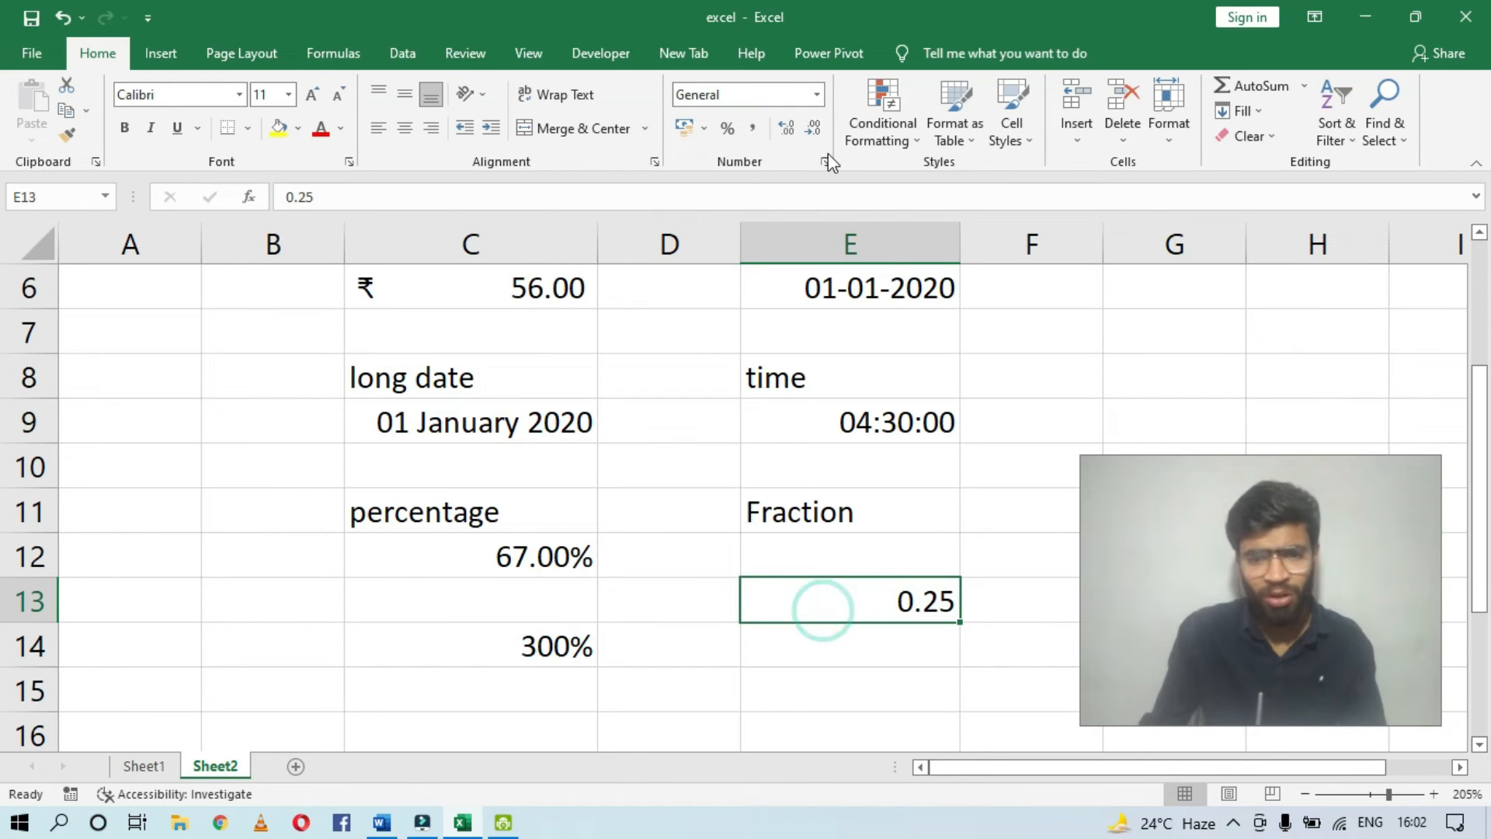
click(816, 94)
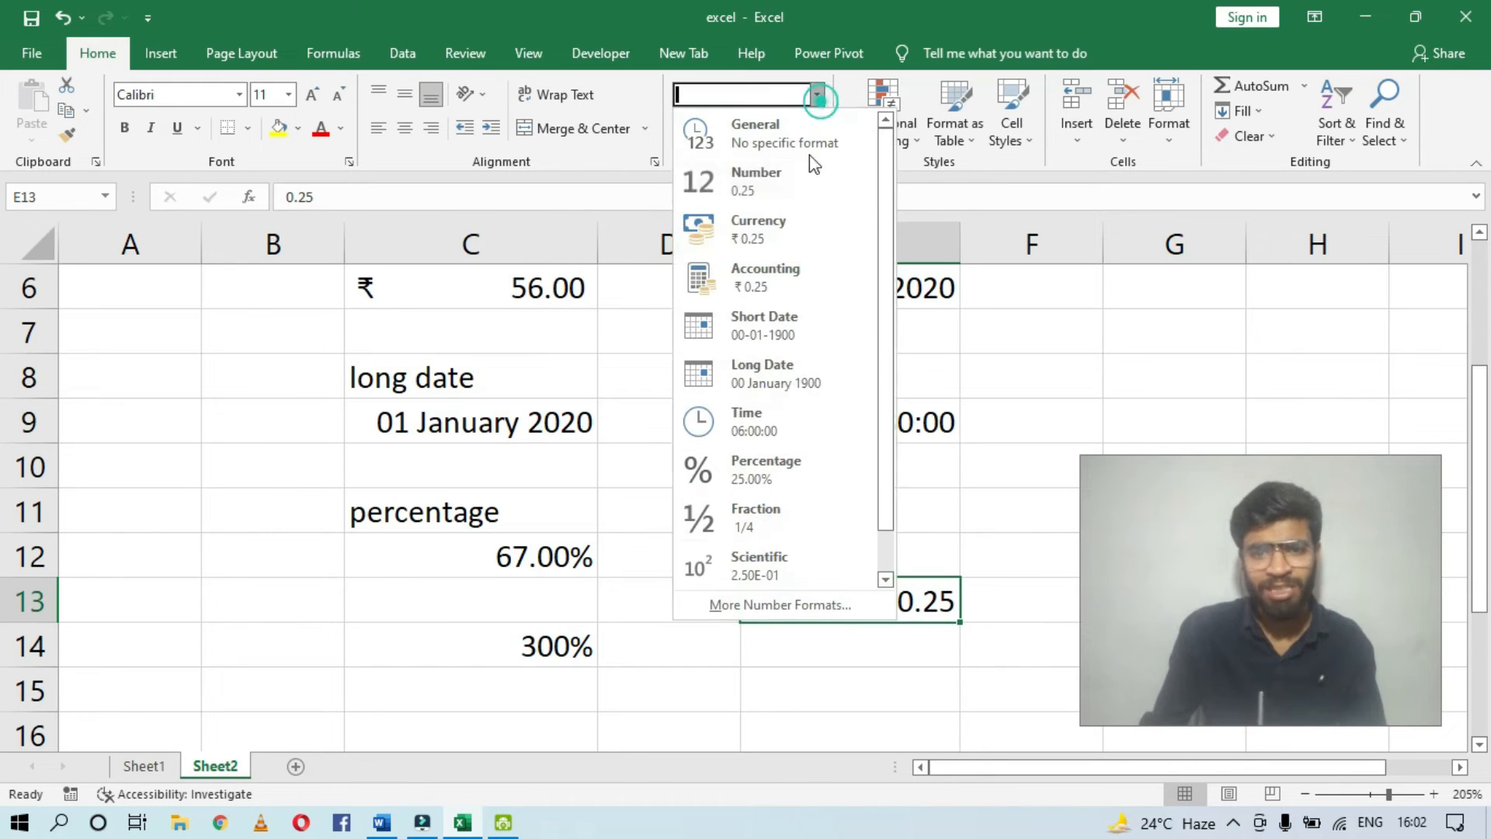
click(769, 512)
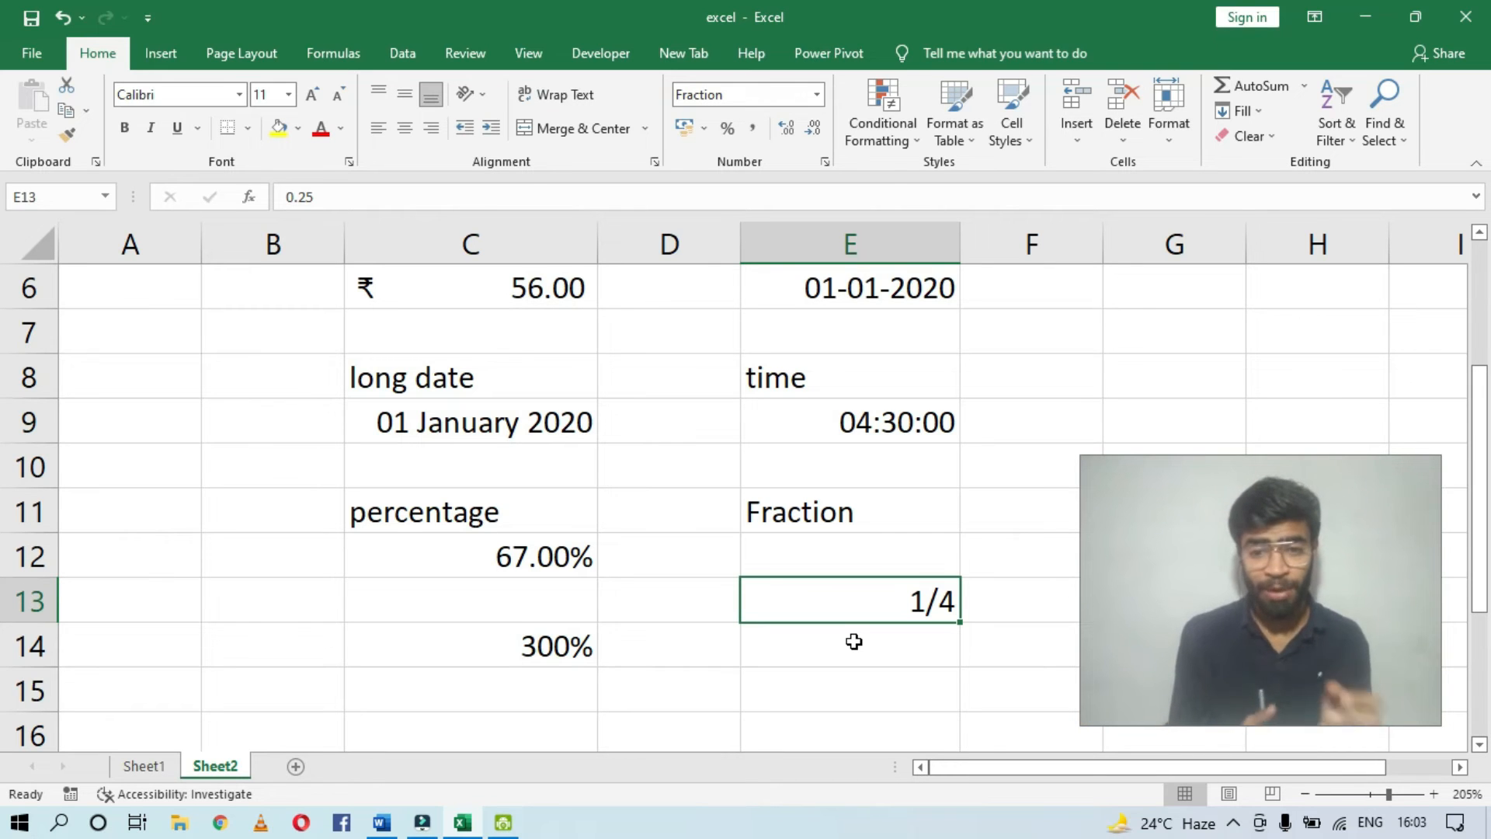
Step: Enter the heading "Scientific number" in cell C16
scroll(596, 502, down, 3)
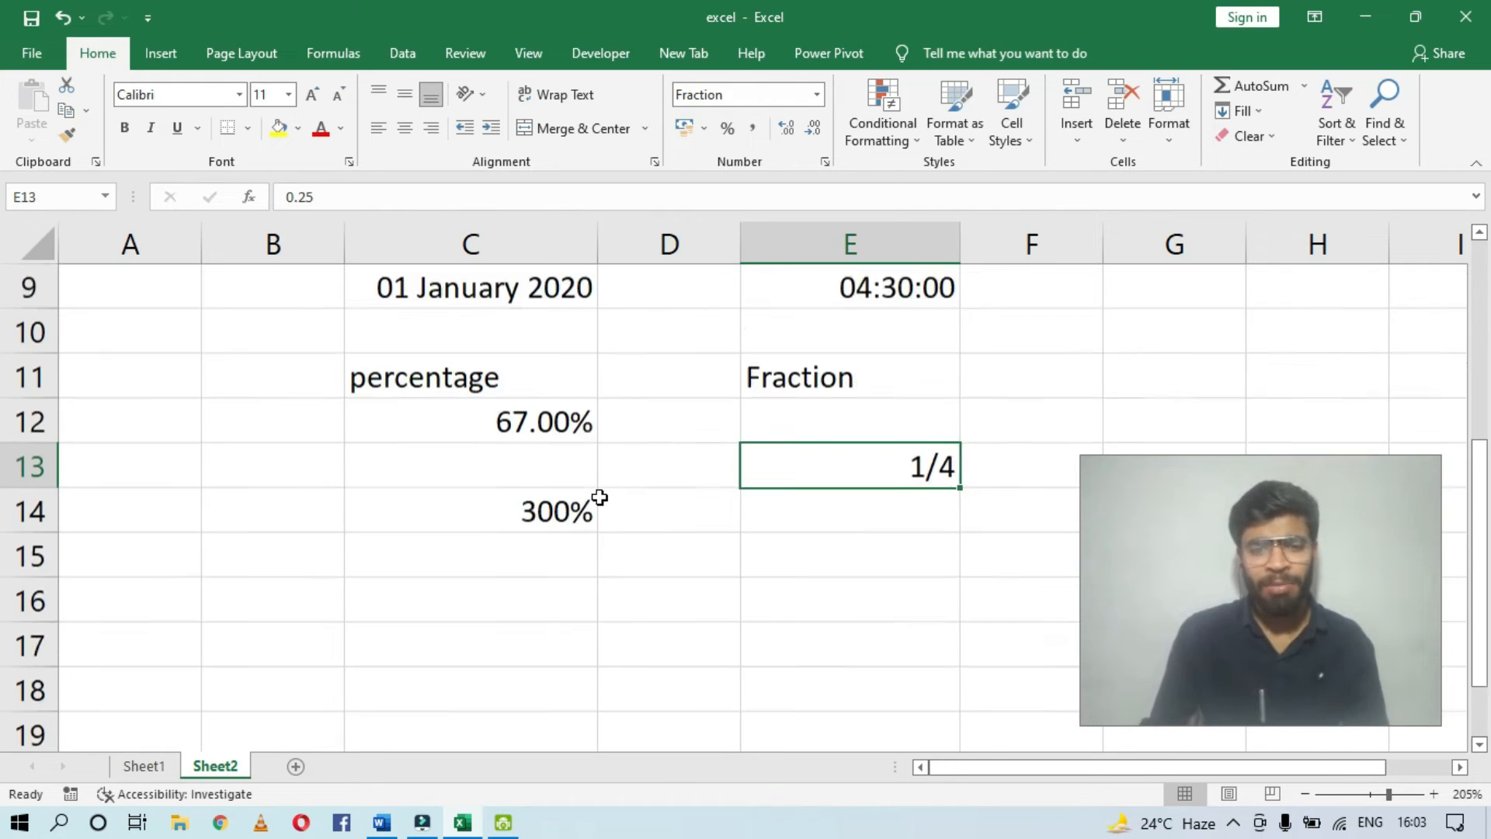
scroll(575, 430, up, 2)
click(491, 514)
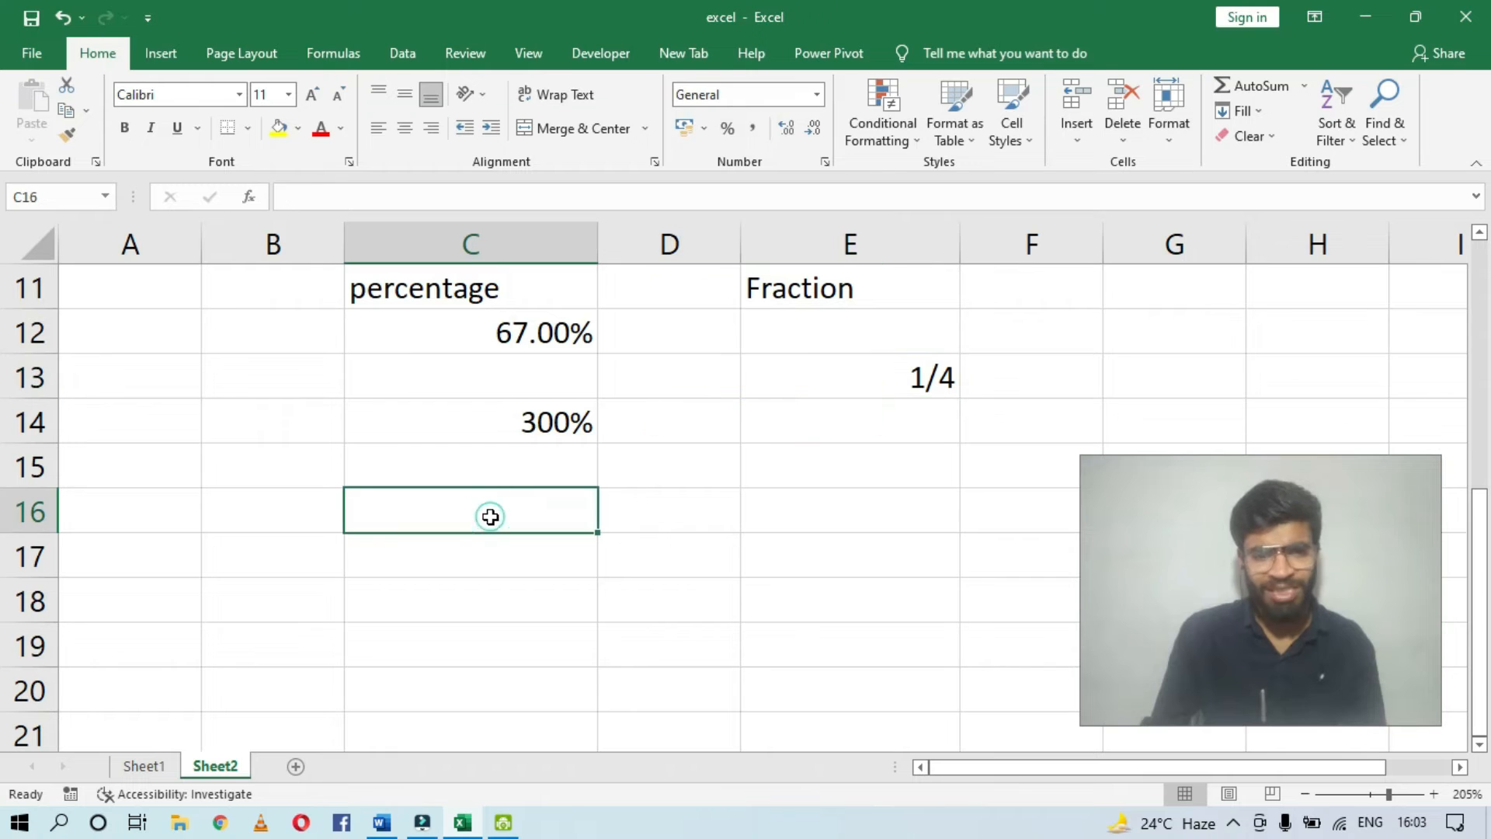
text(Sci)
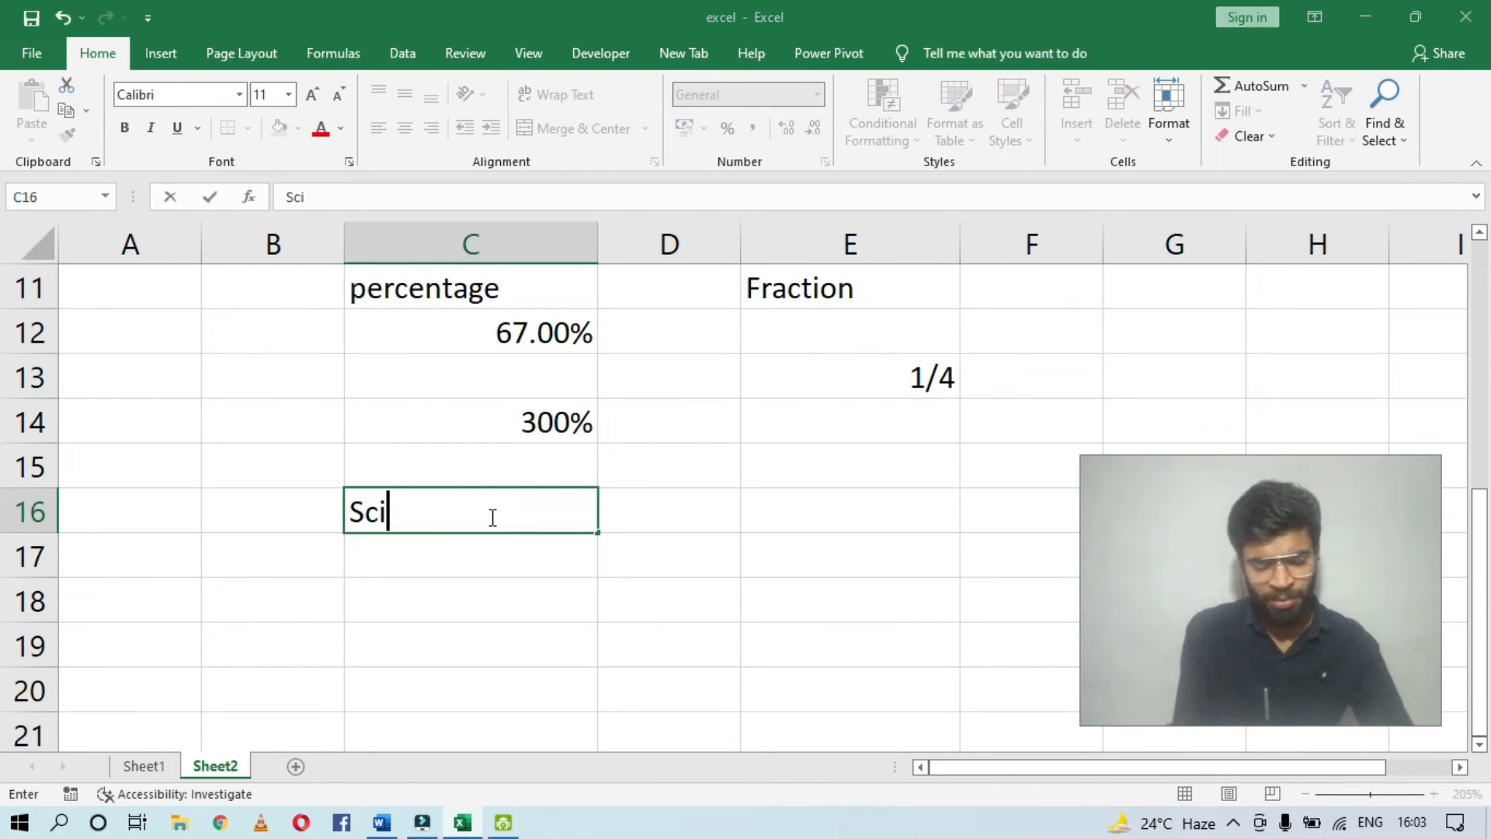
text(entific)
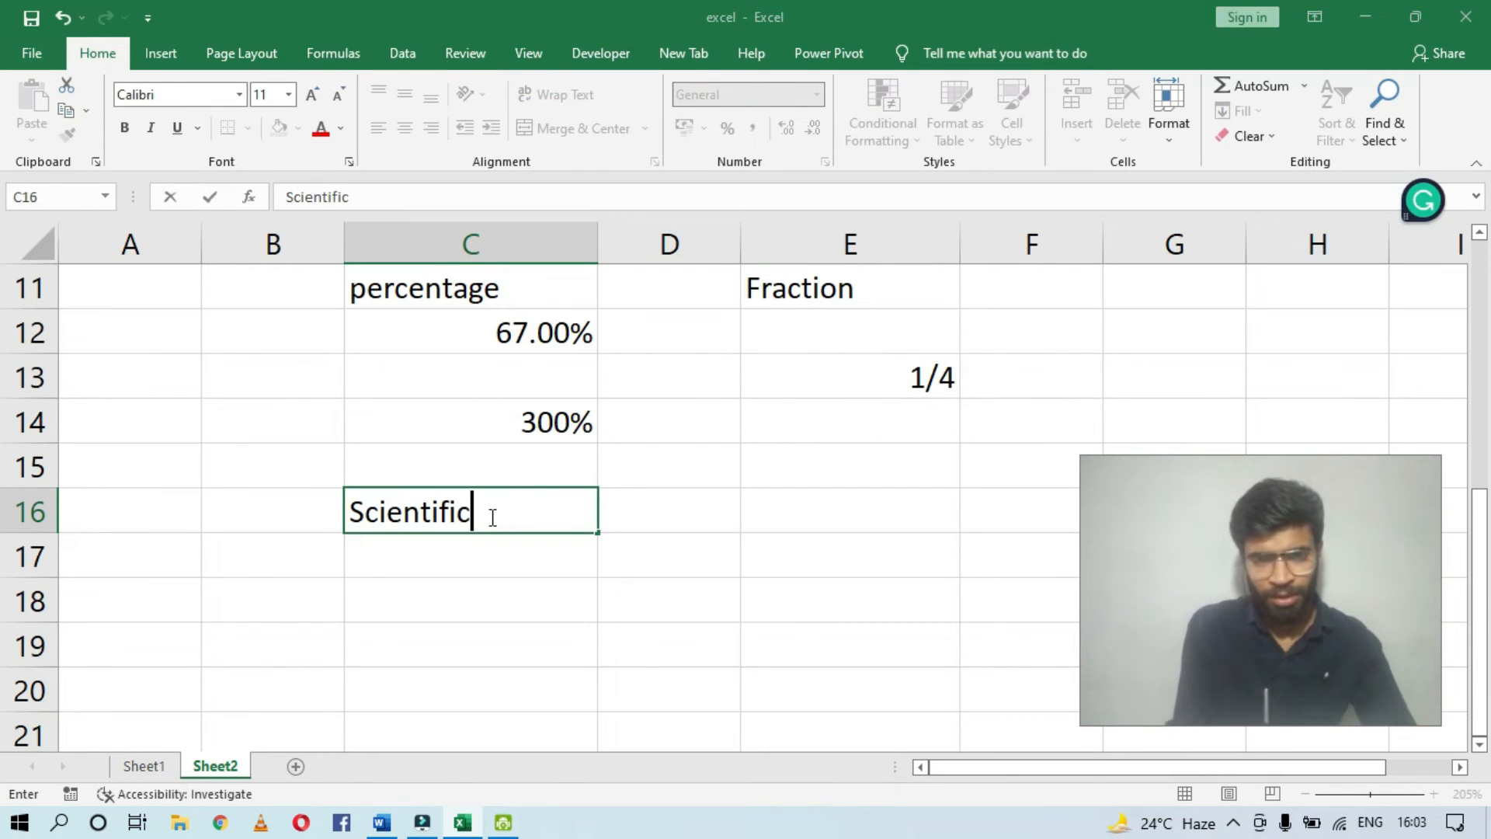
text( number)
key(Return)
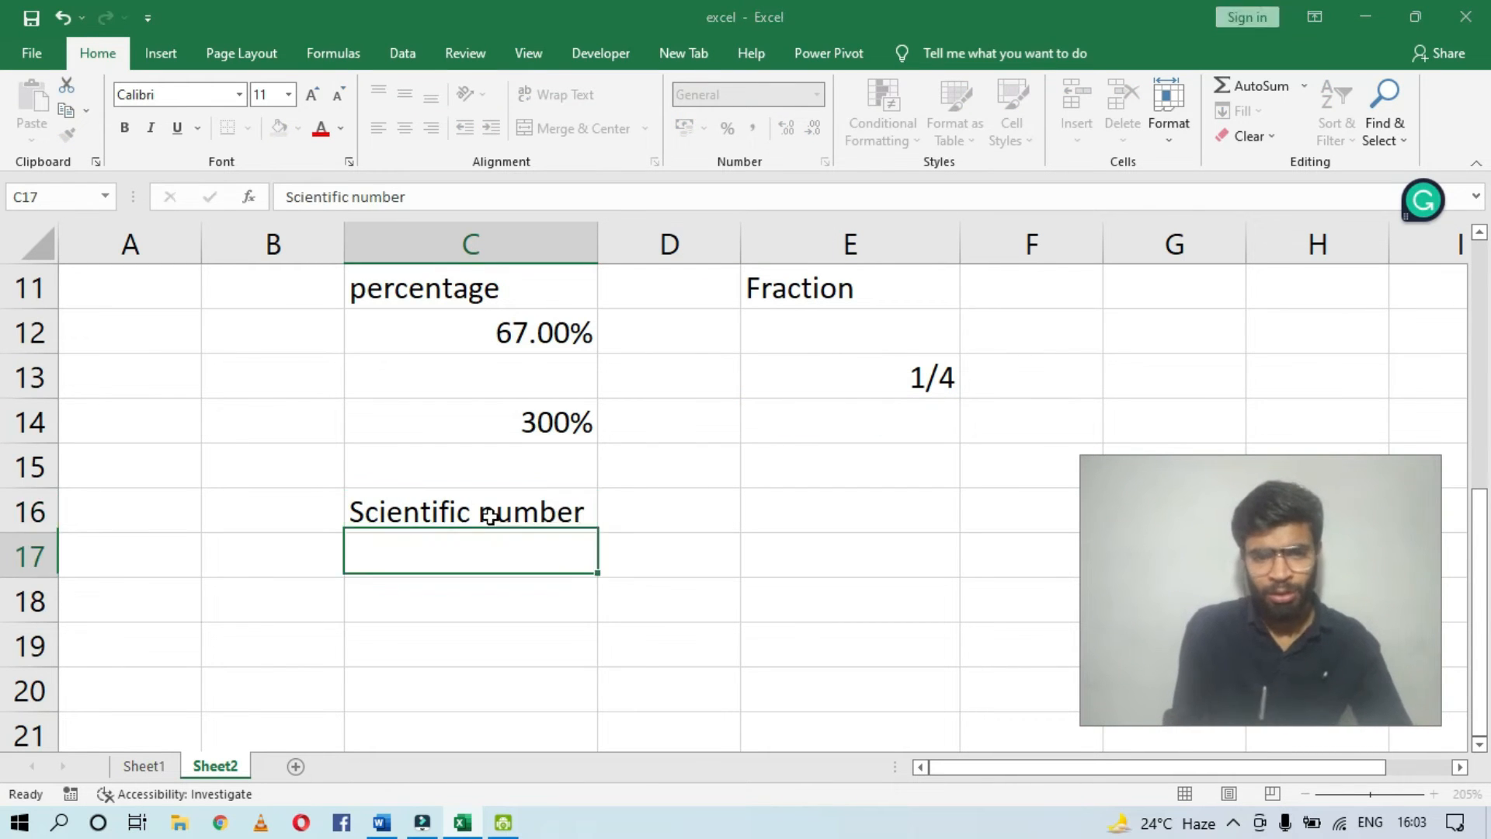
Step: Enter the sample notation 2.1X10^-2 in cell C18 below the Scientific number heading
key(Return)
text(2.)
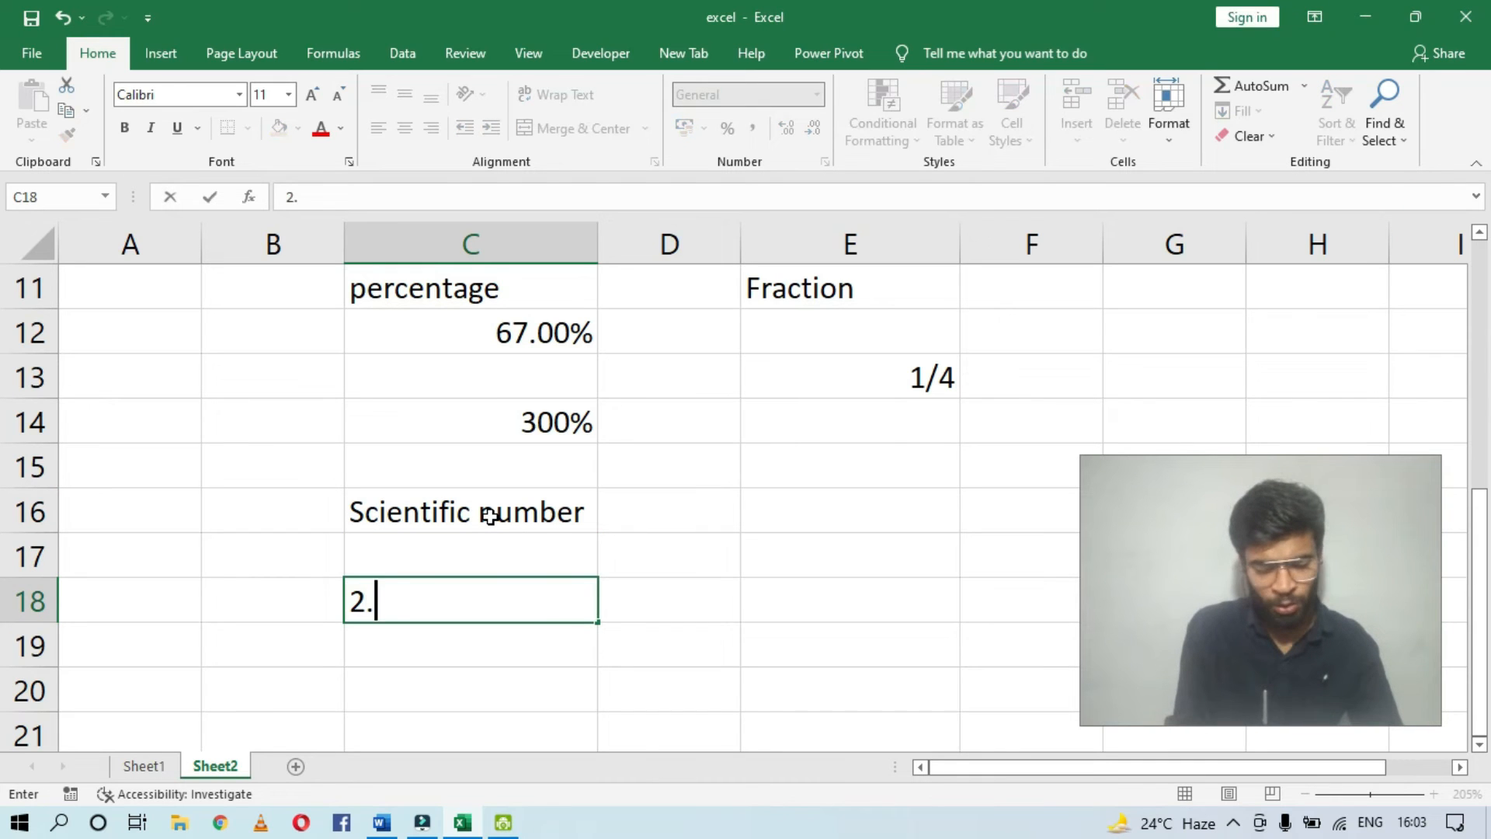
text(1X)
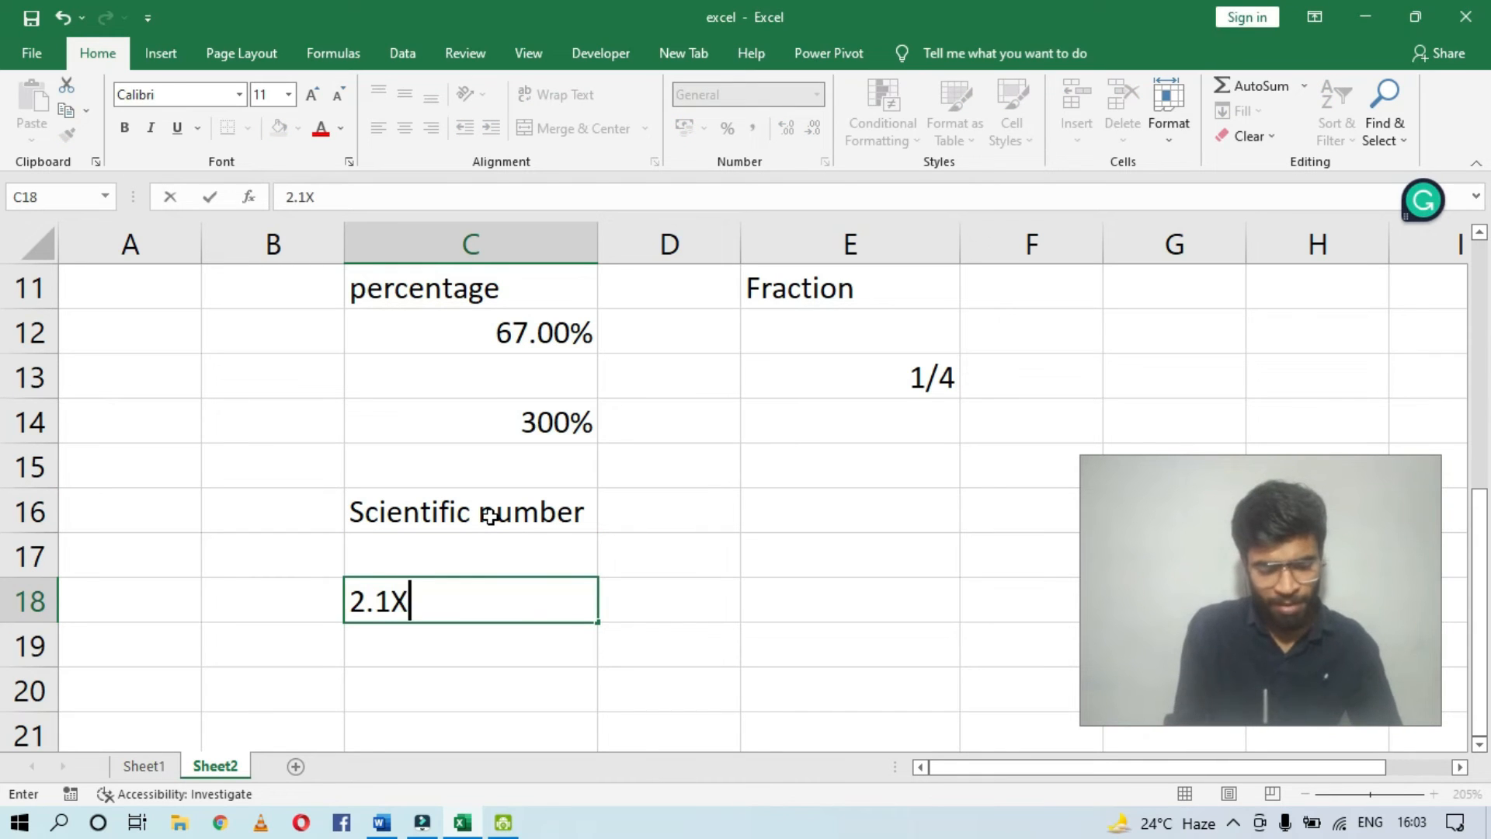
text(10^)
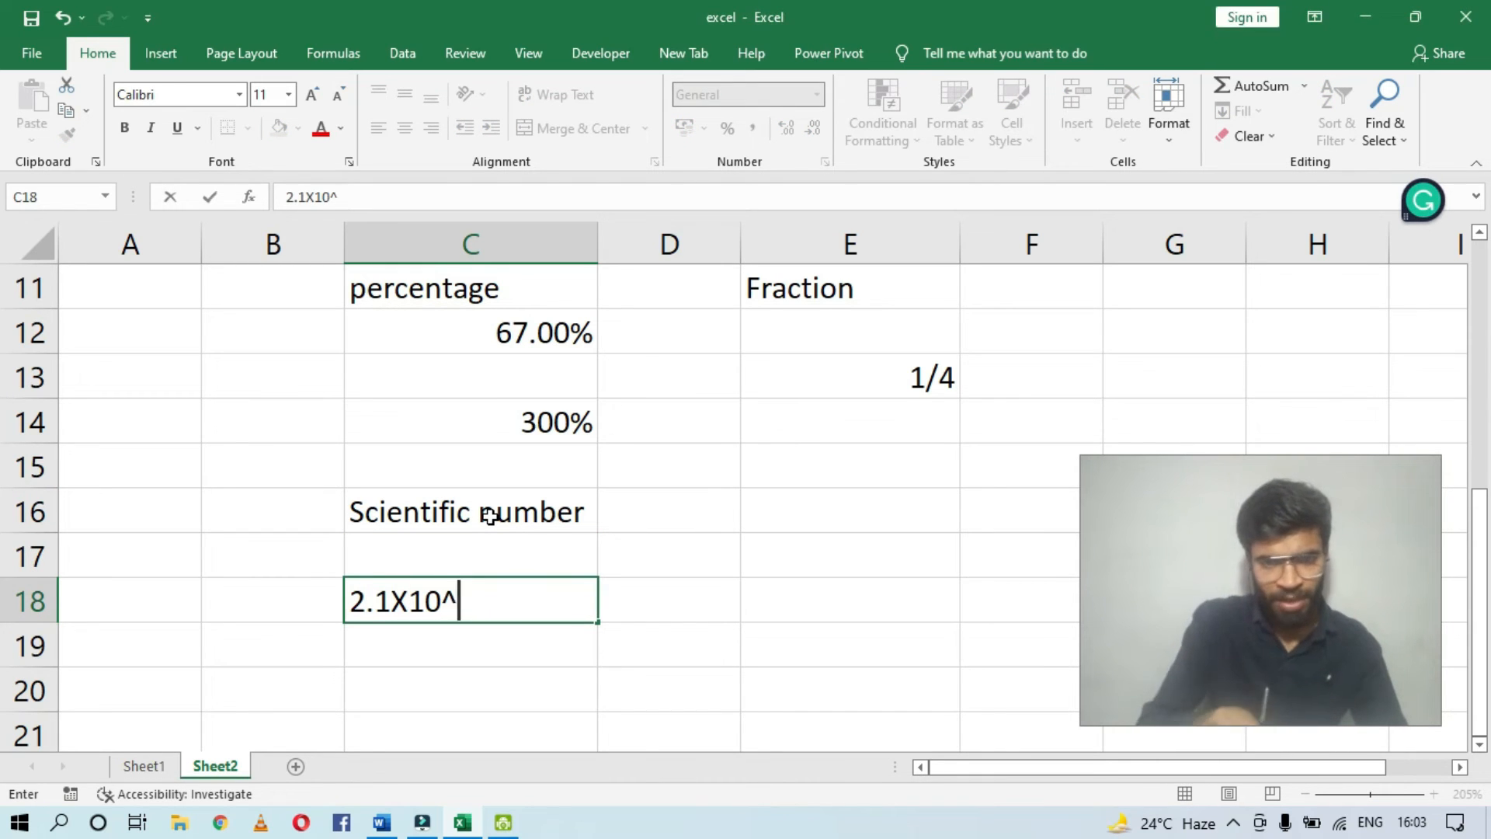
text(-2)
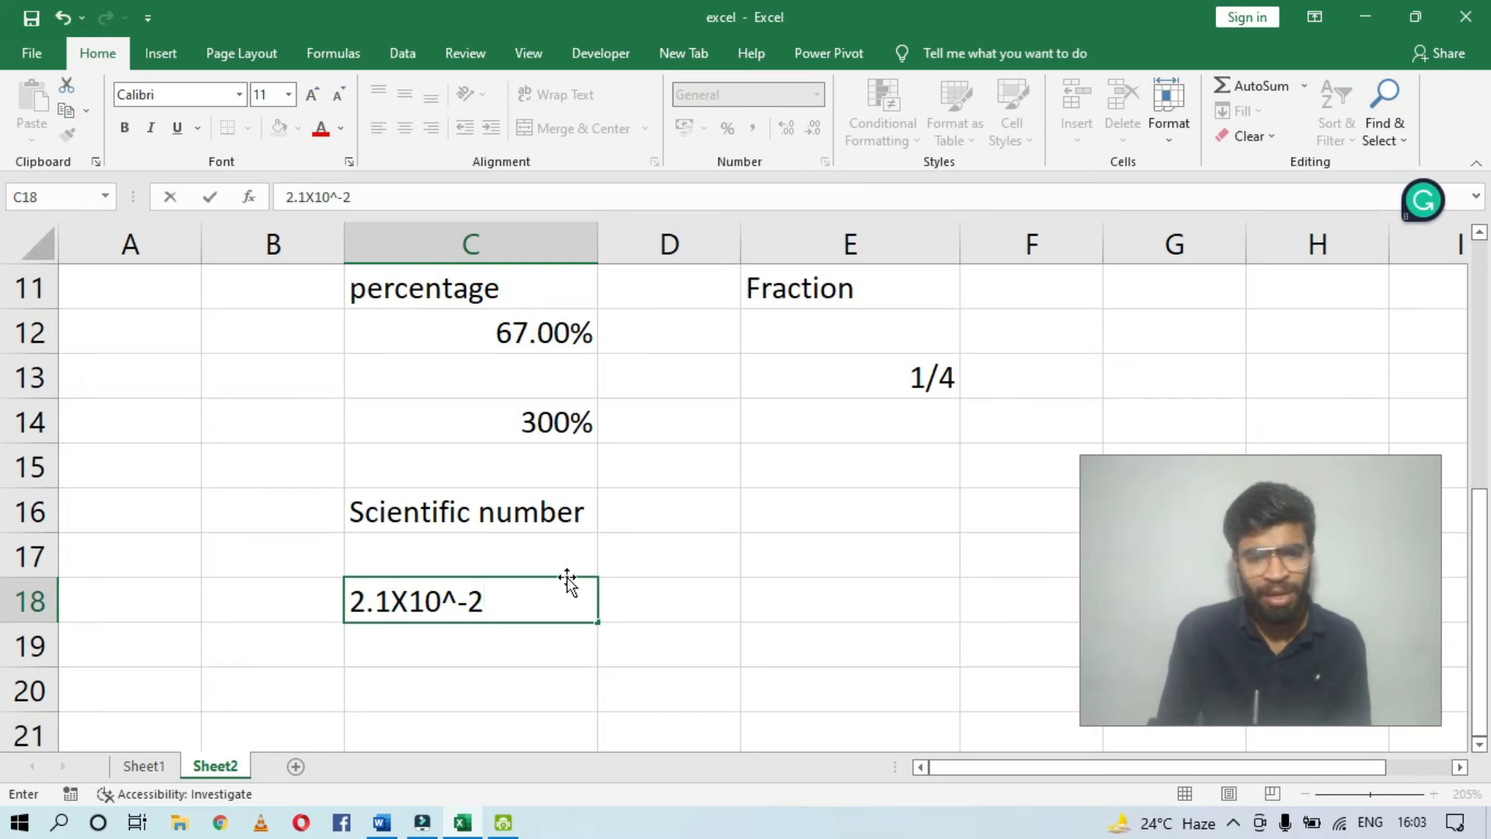
click(700, 604)
Step: Enter the notation pattern "no . No x 10 +-23" in cell C19 below the sample notation
click(418, 652)
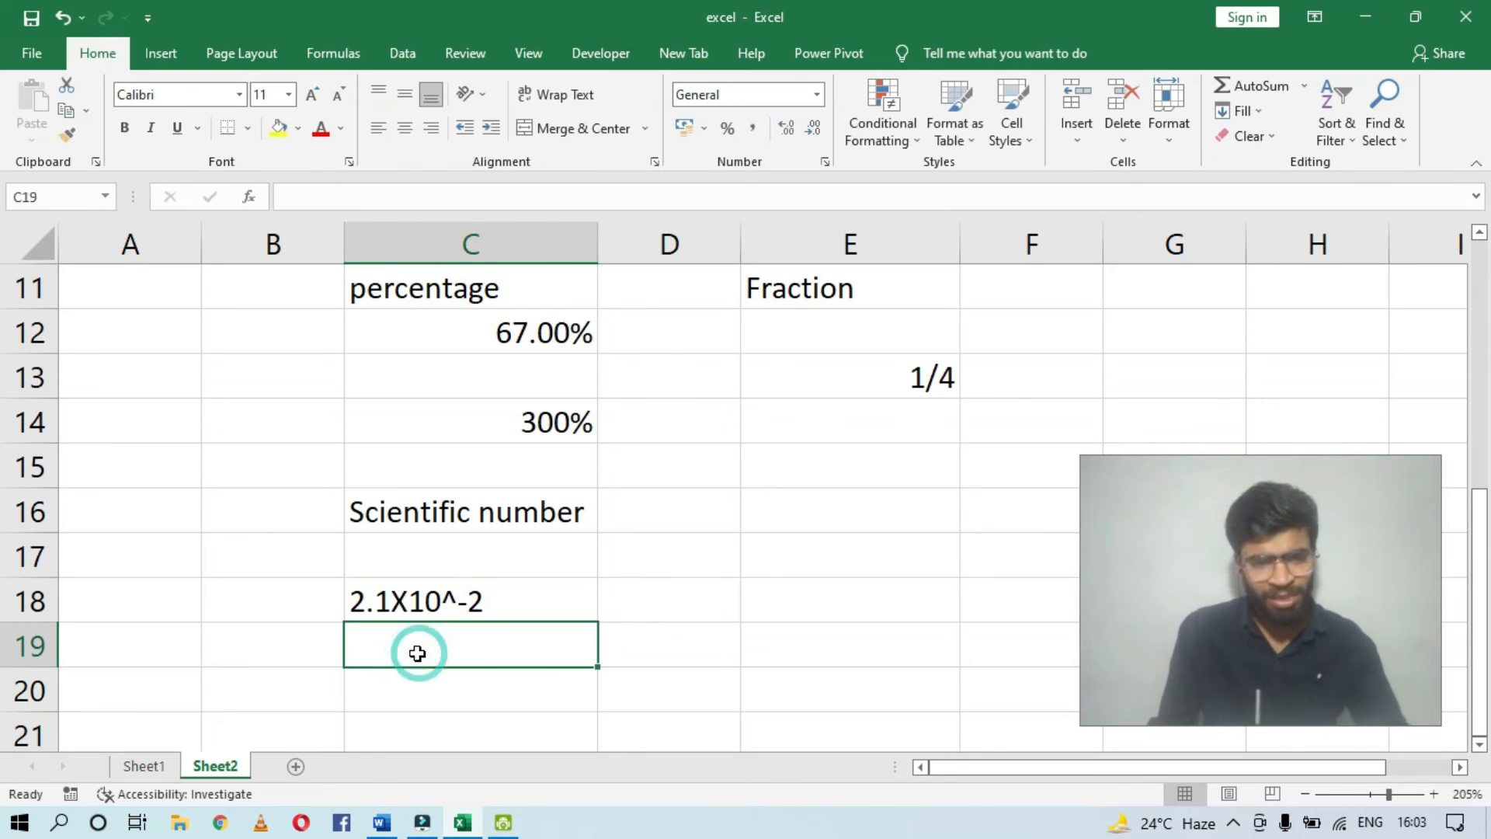
text(no)
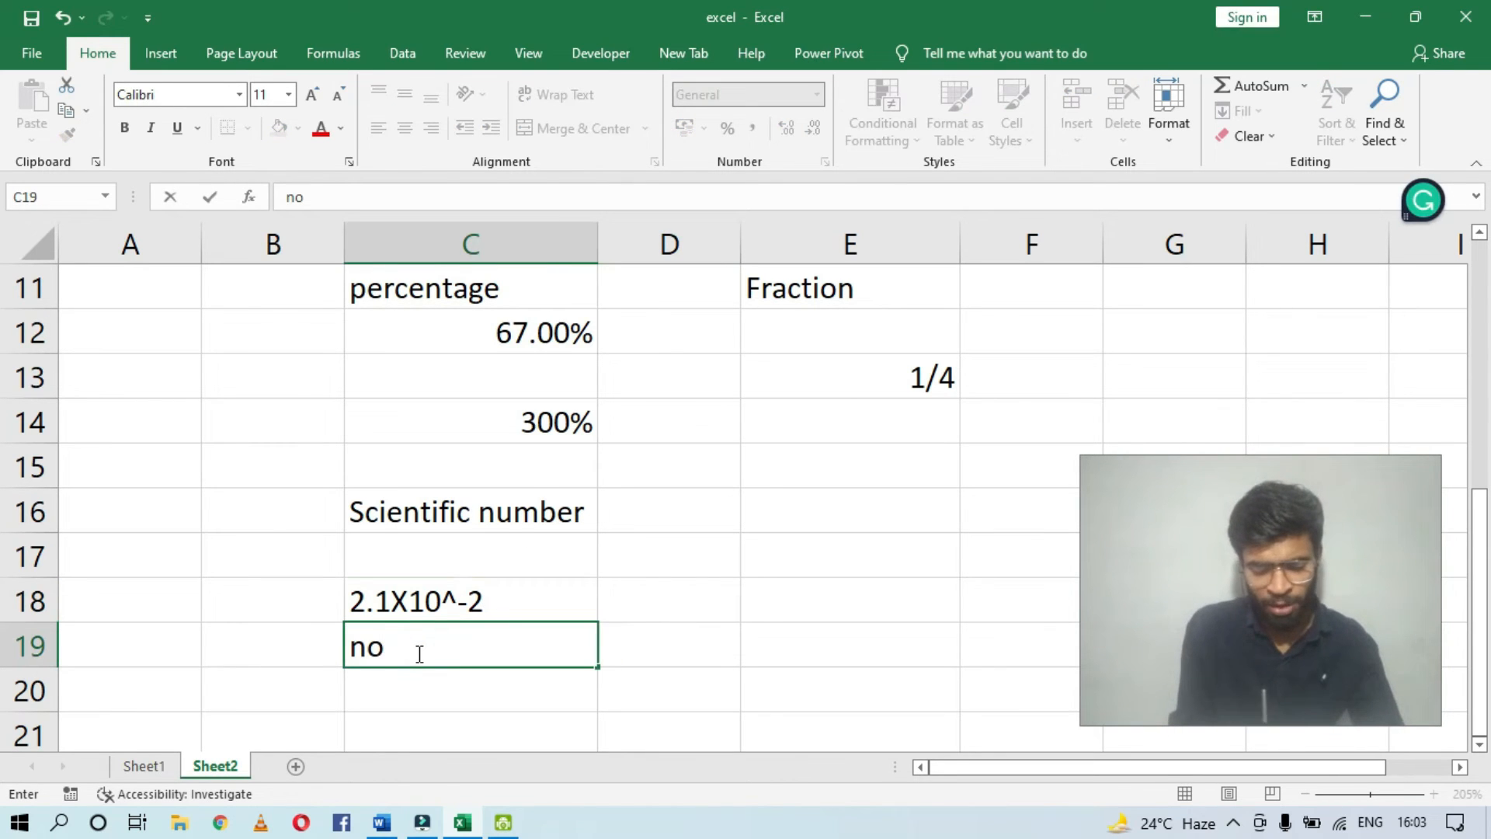
text( . no)
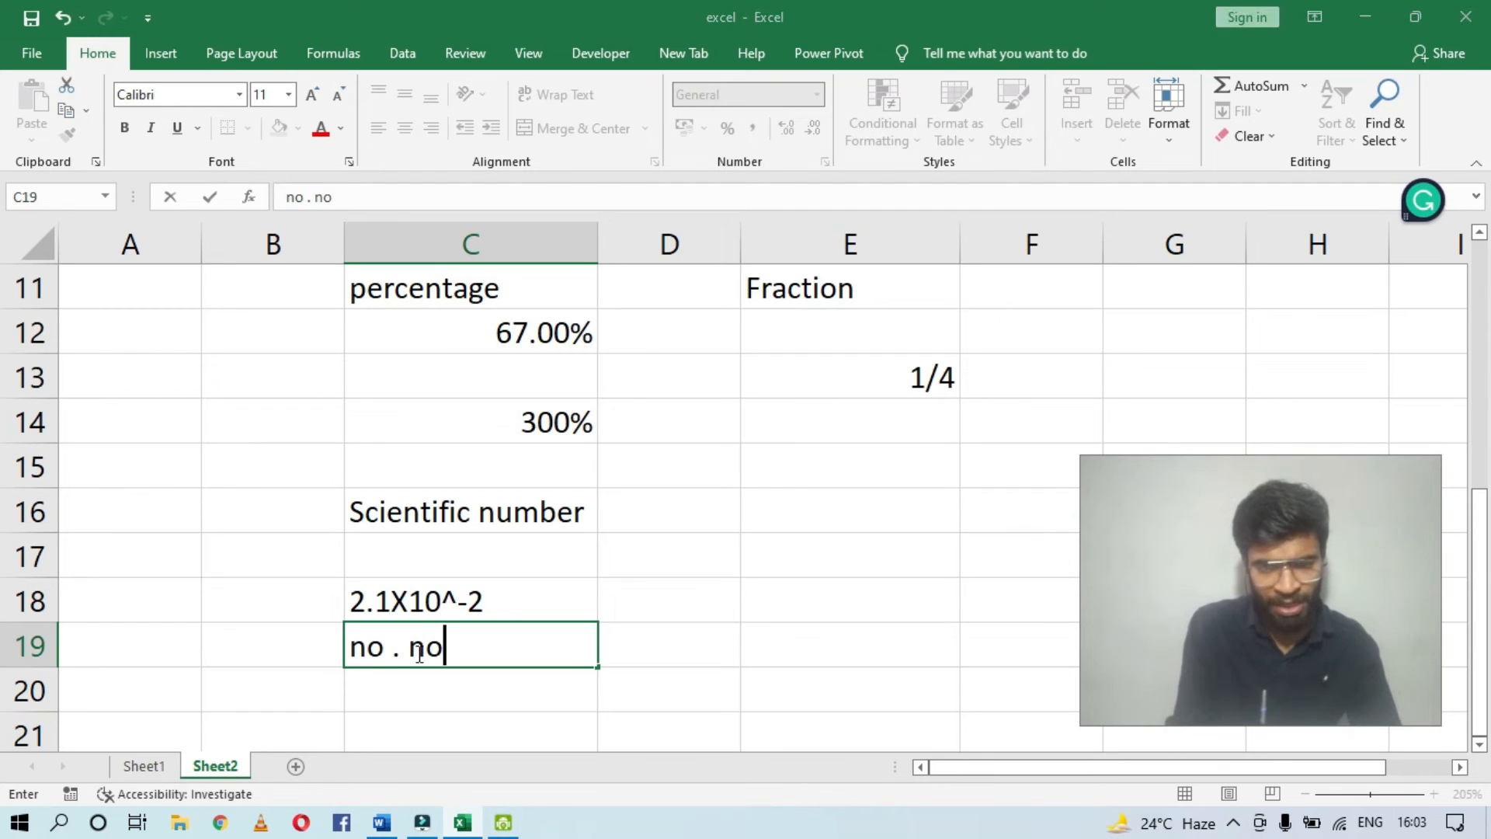
text( x)
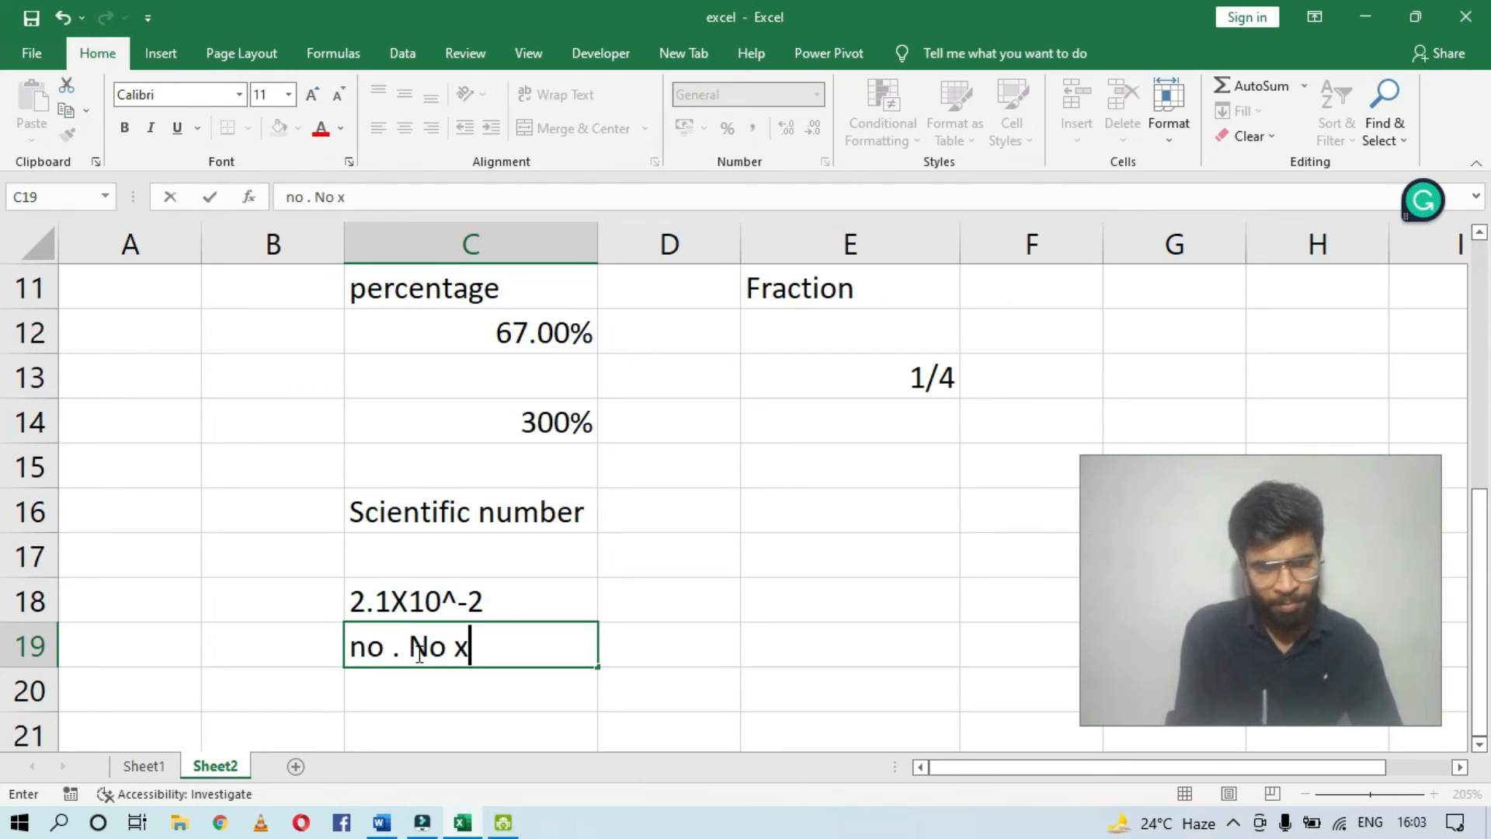
text( 10 )
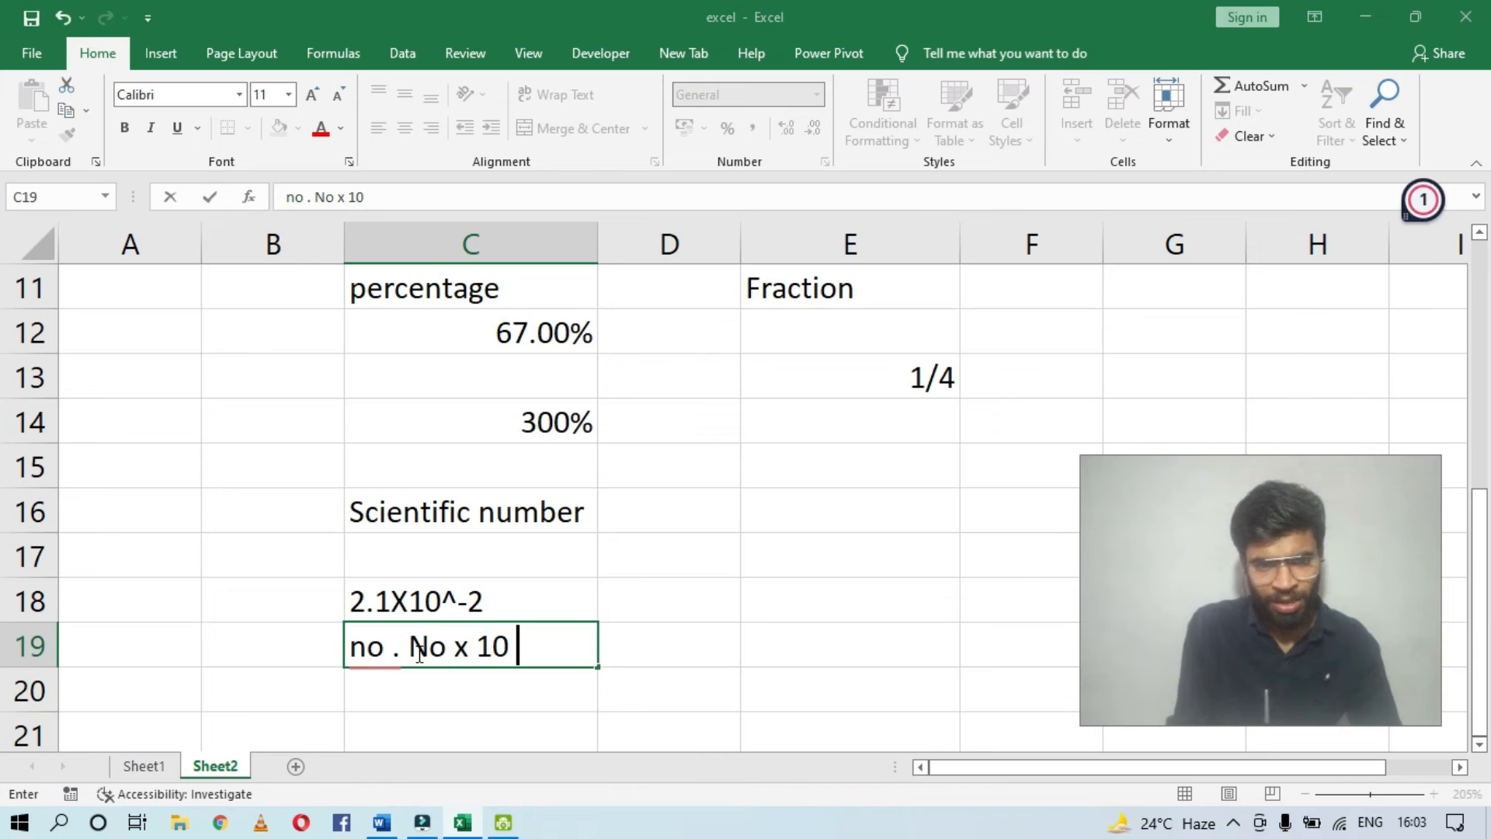
text(+)
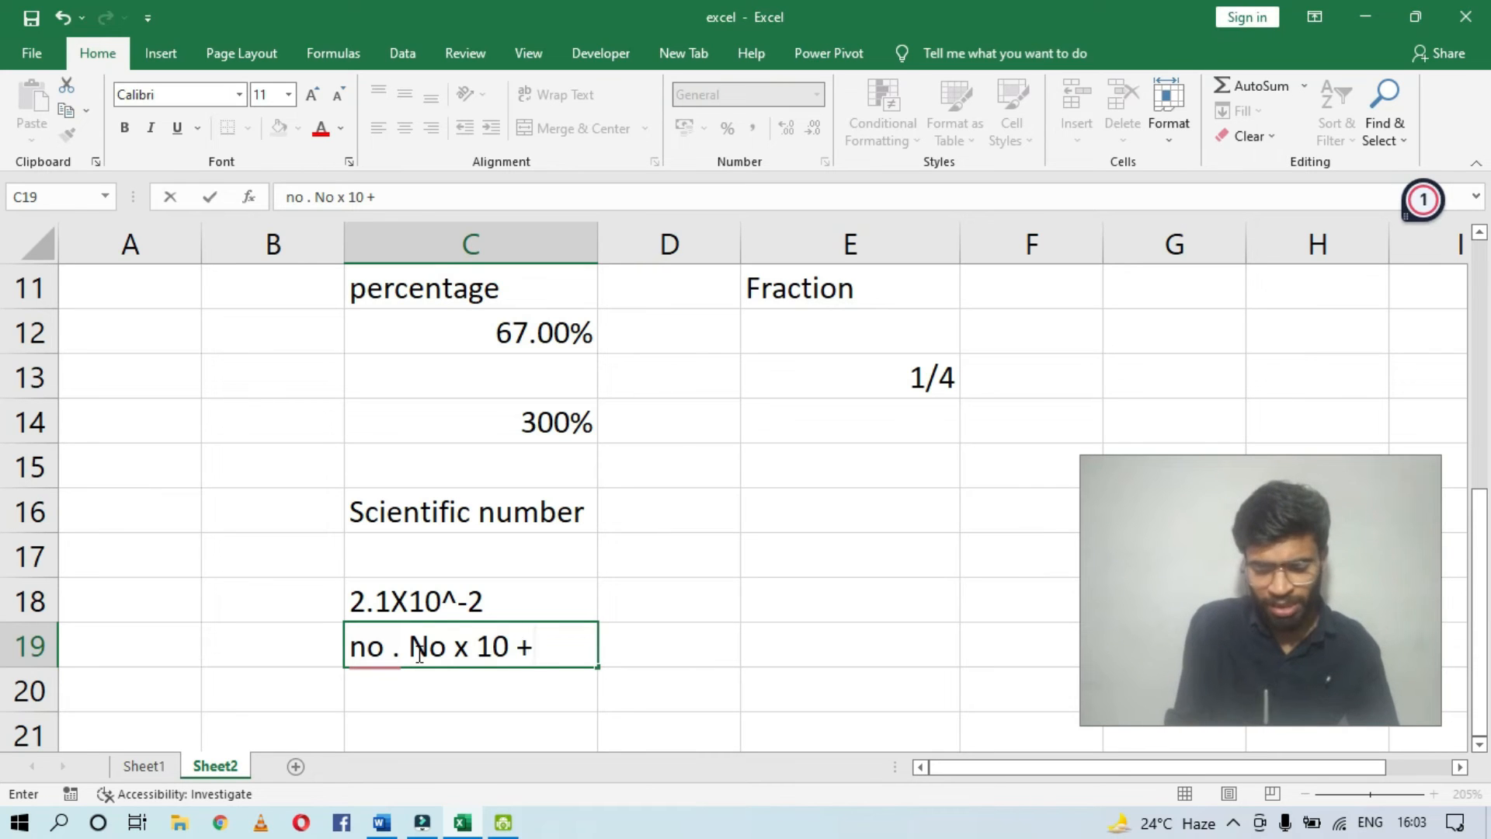
text(-23)
key(Return)
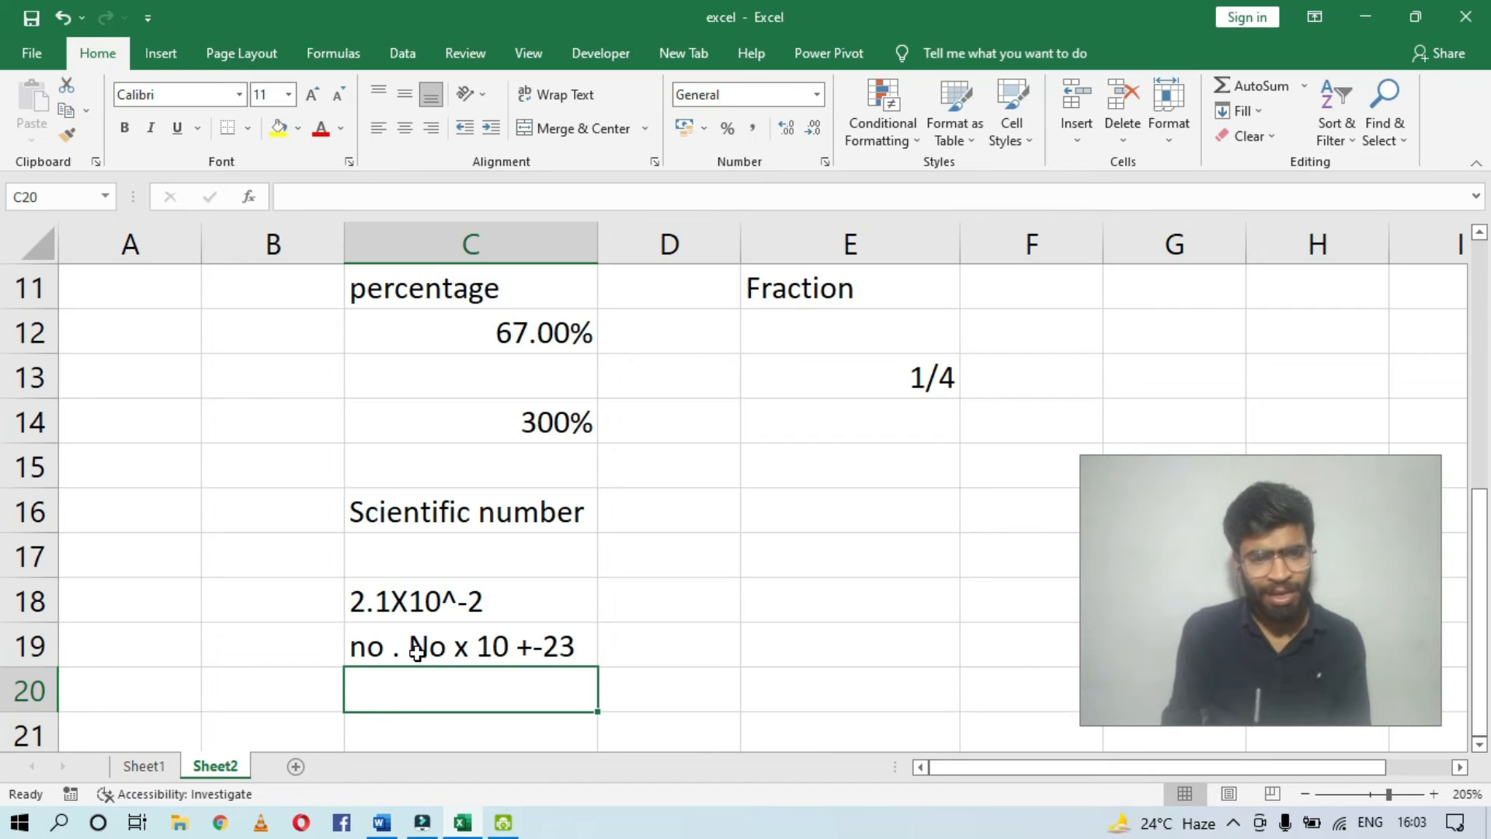
Step: Enter the number 56789 in cell E16 beside the Scientific number heading
key(Up)
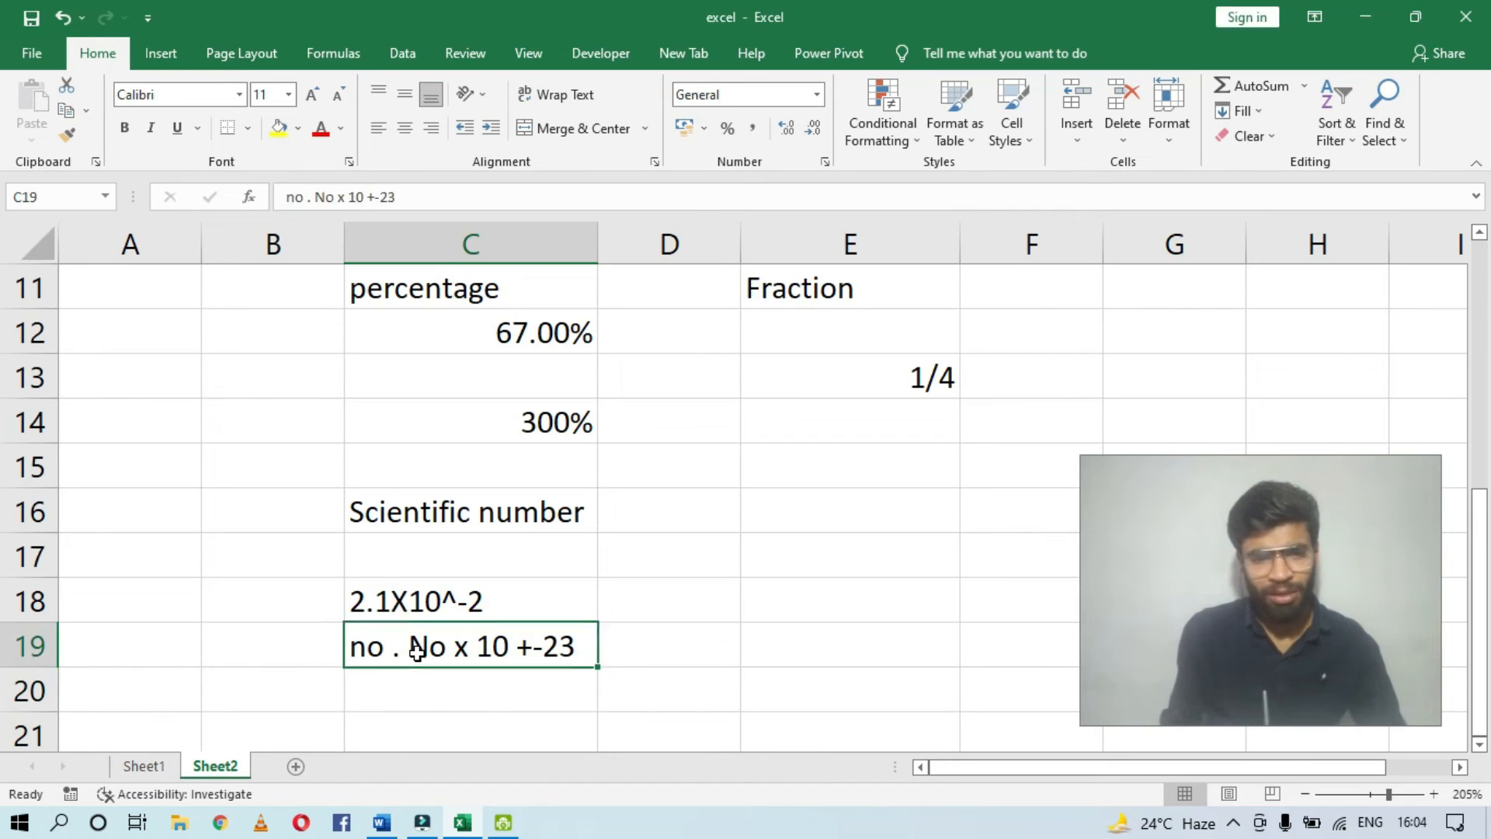
key(Right)
key(Up)
key(Up)
key(Right)
key(Up)
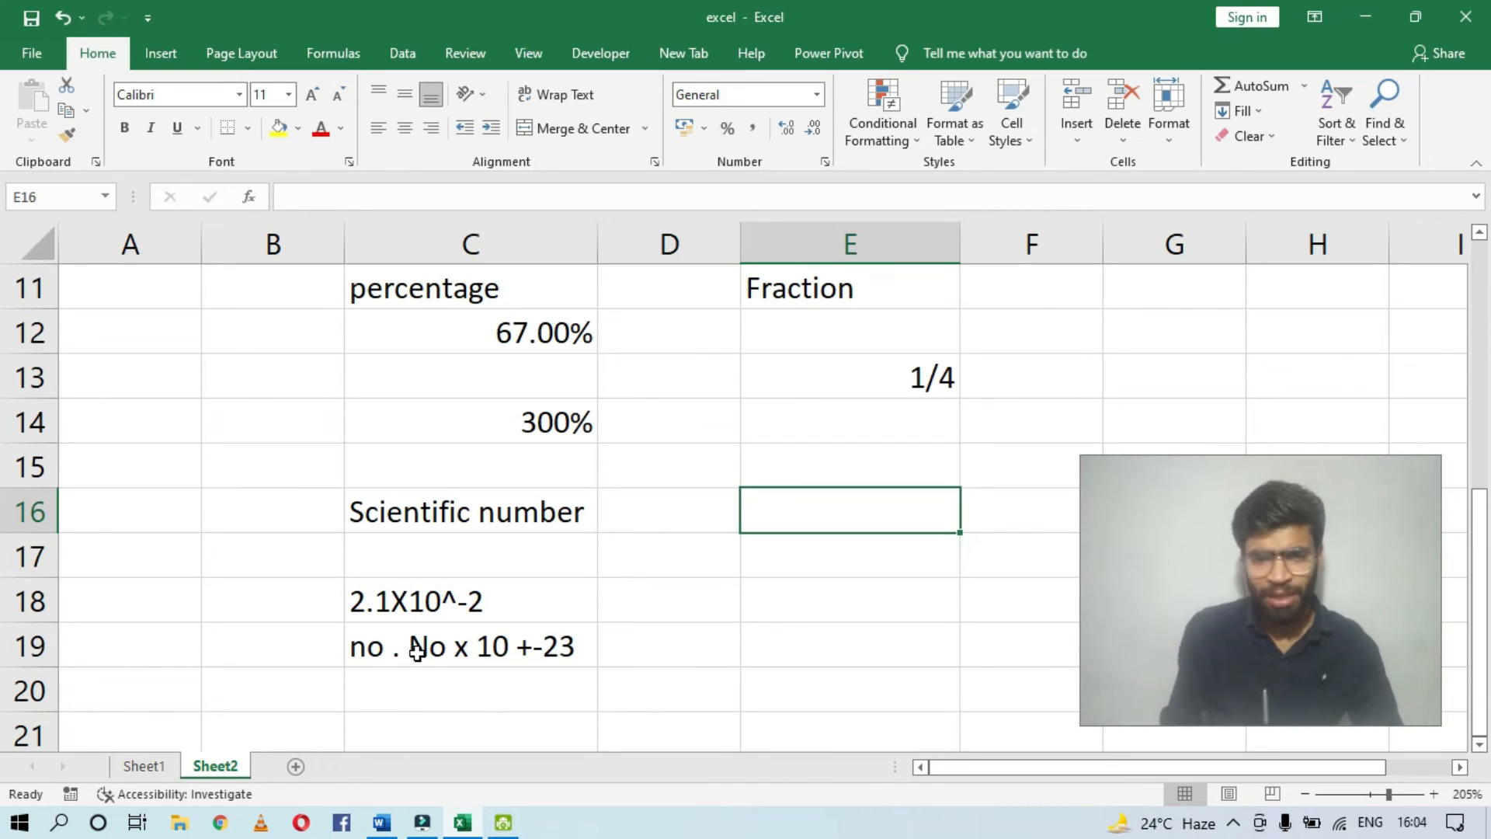
text(56789)
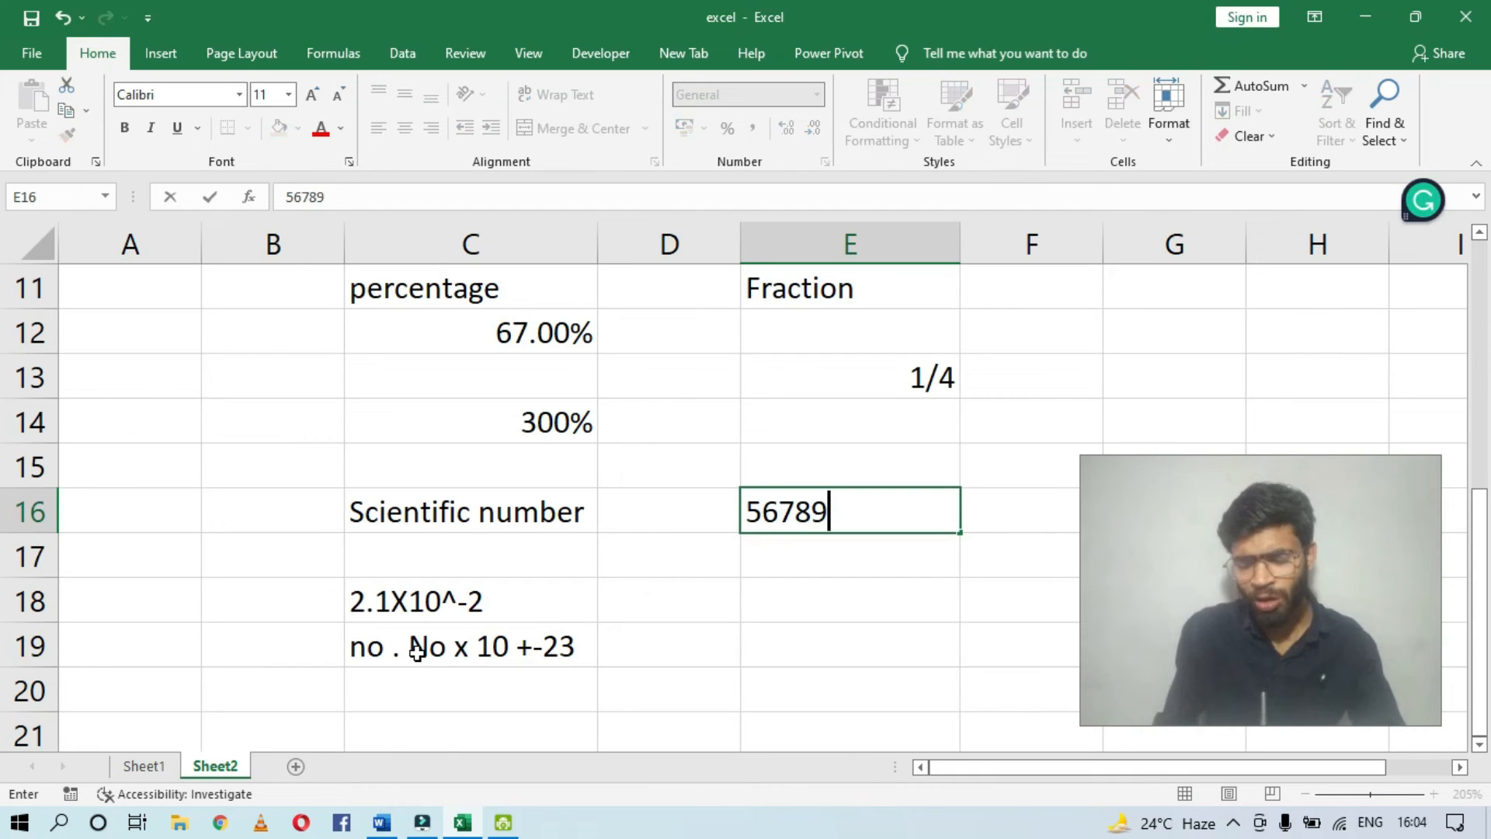
key(Return)
click(788, 513)
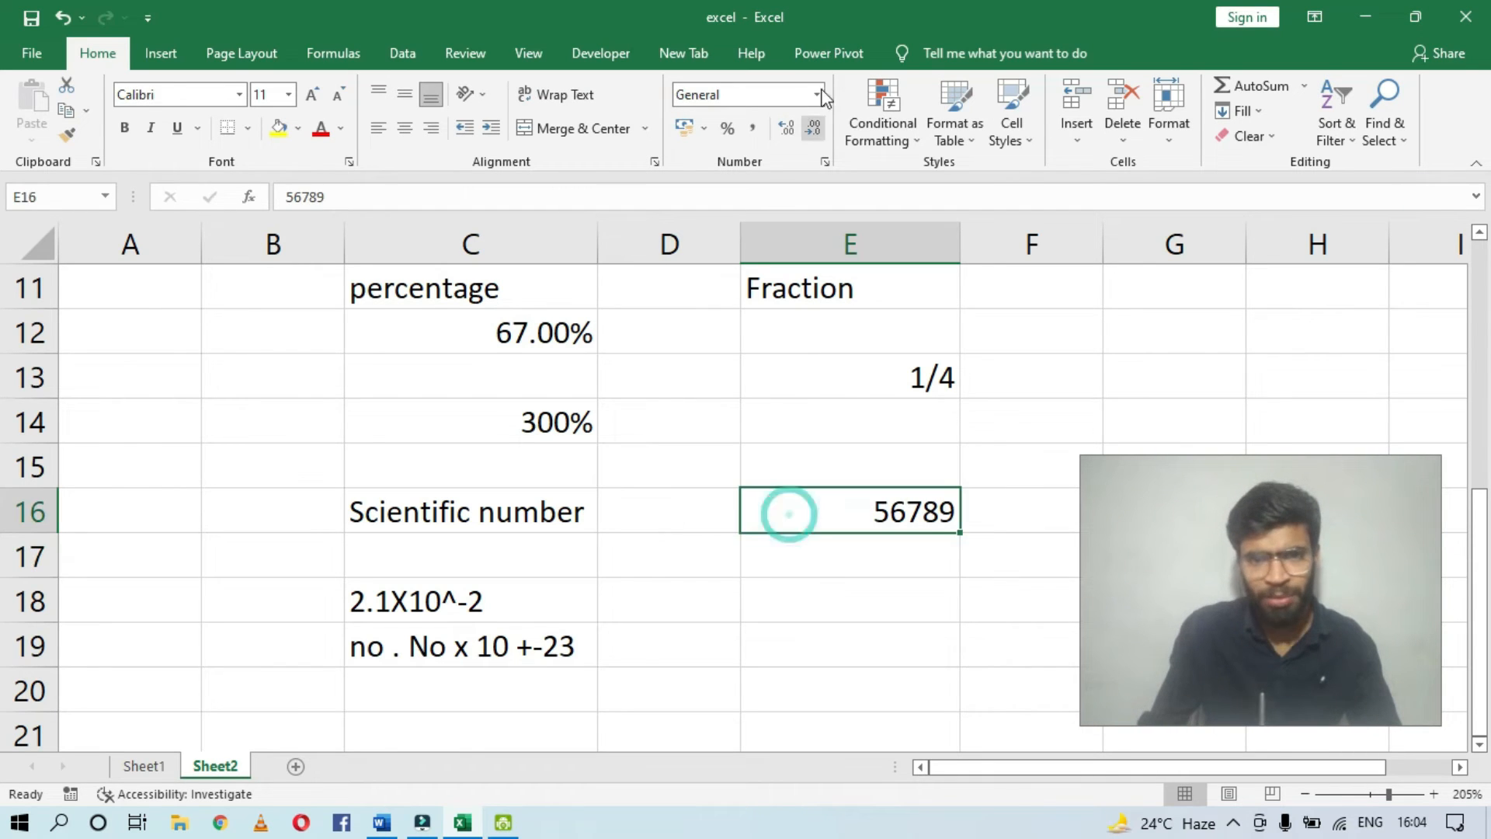
Step: Write the number's scientific notation as the text 5.6X10^4 in cell E17
click(817, 568)
text(5.)
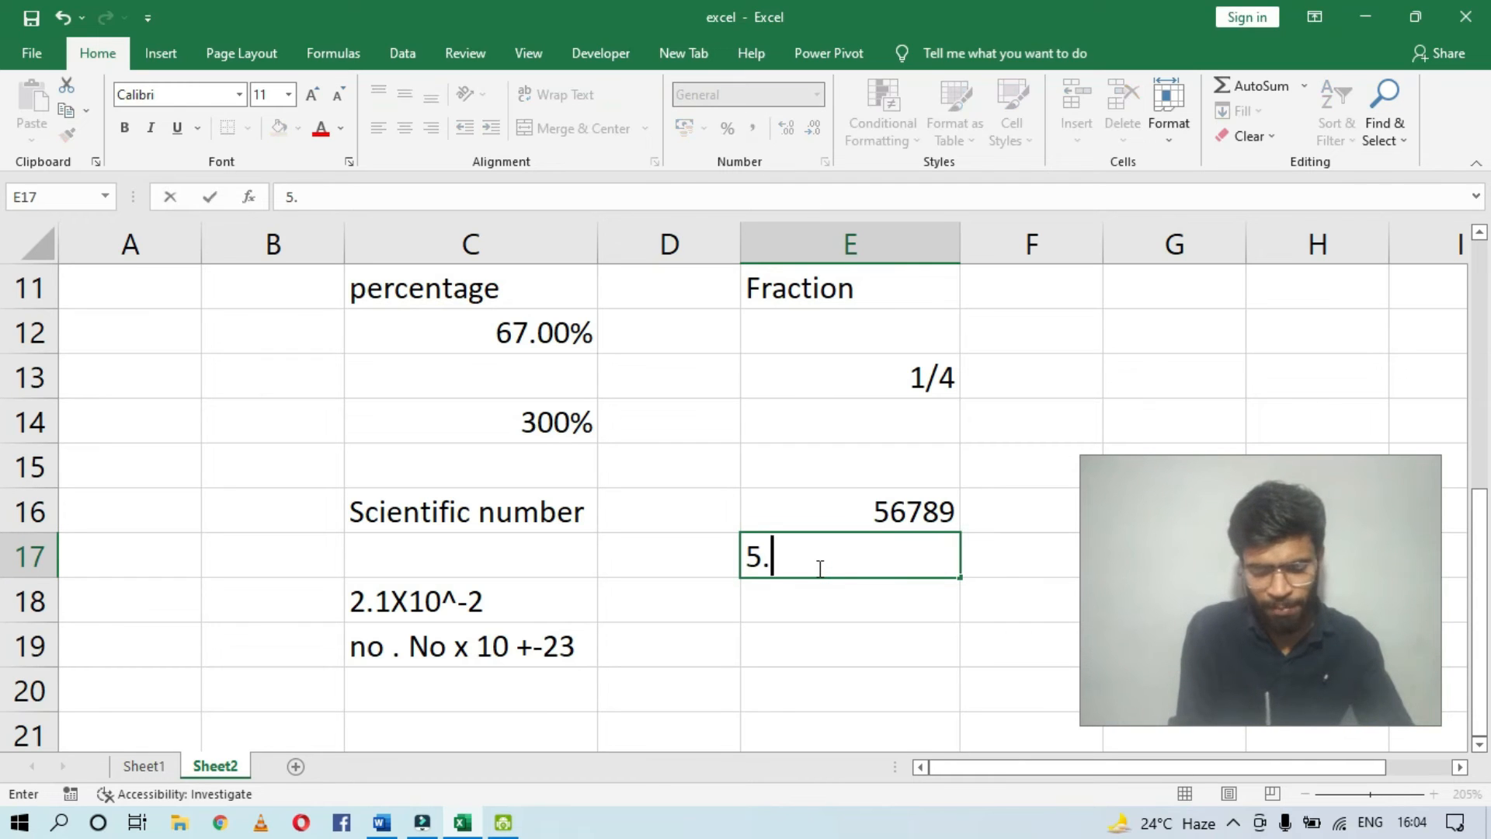
text(6X10)
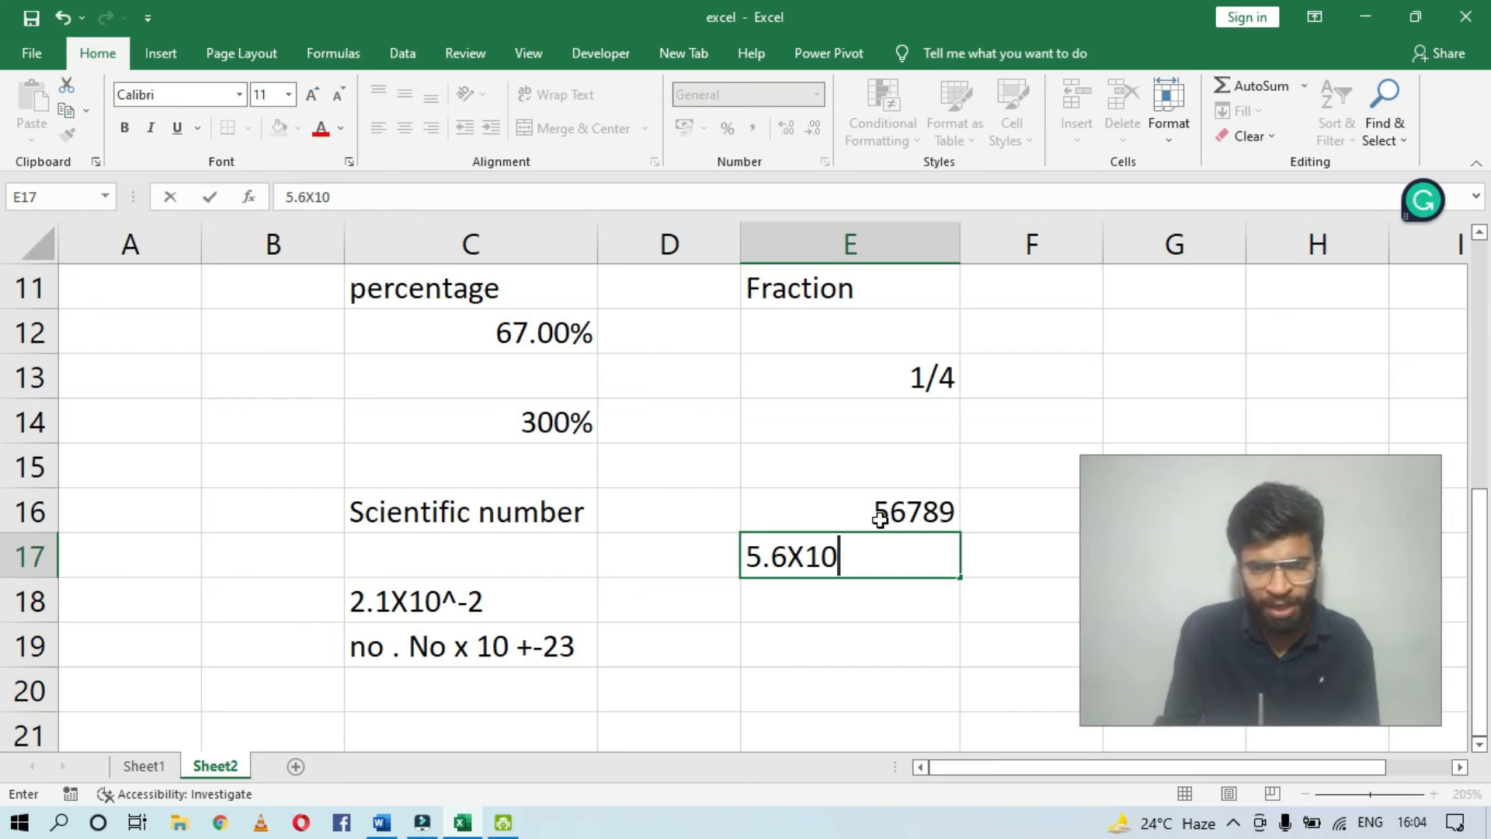
text(^4)
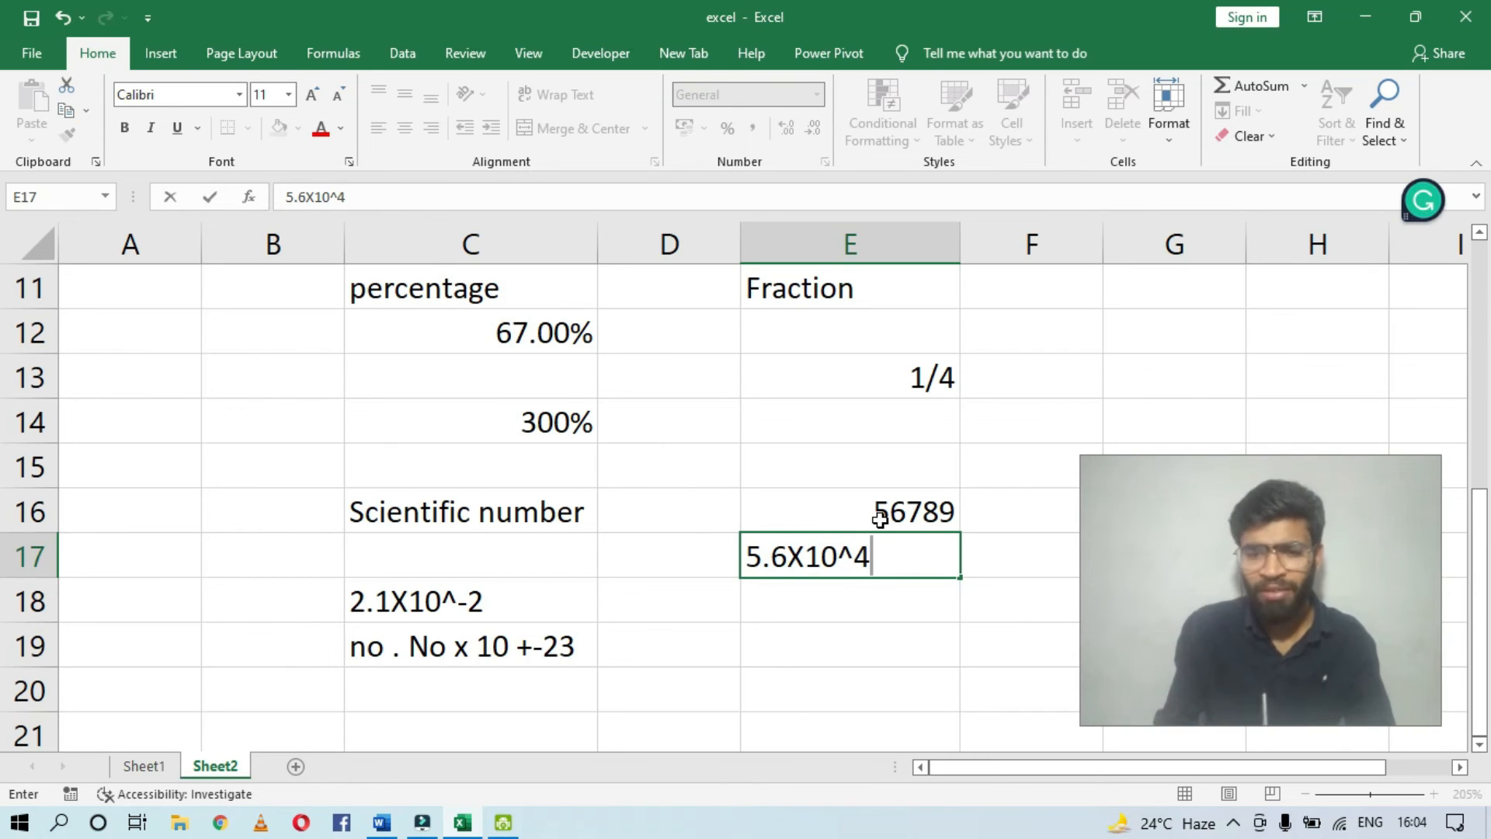
key(Return)
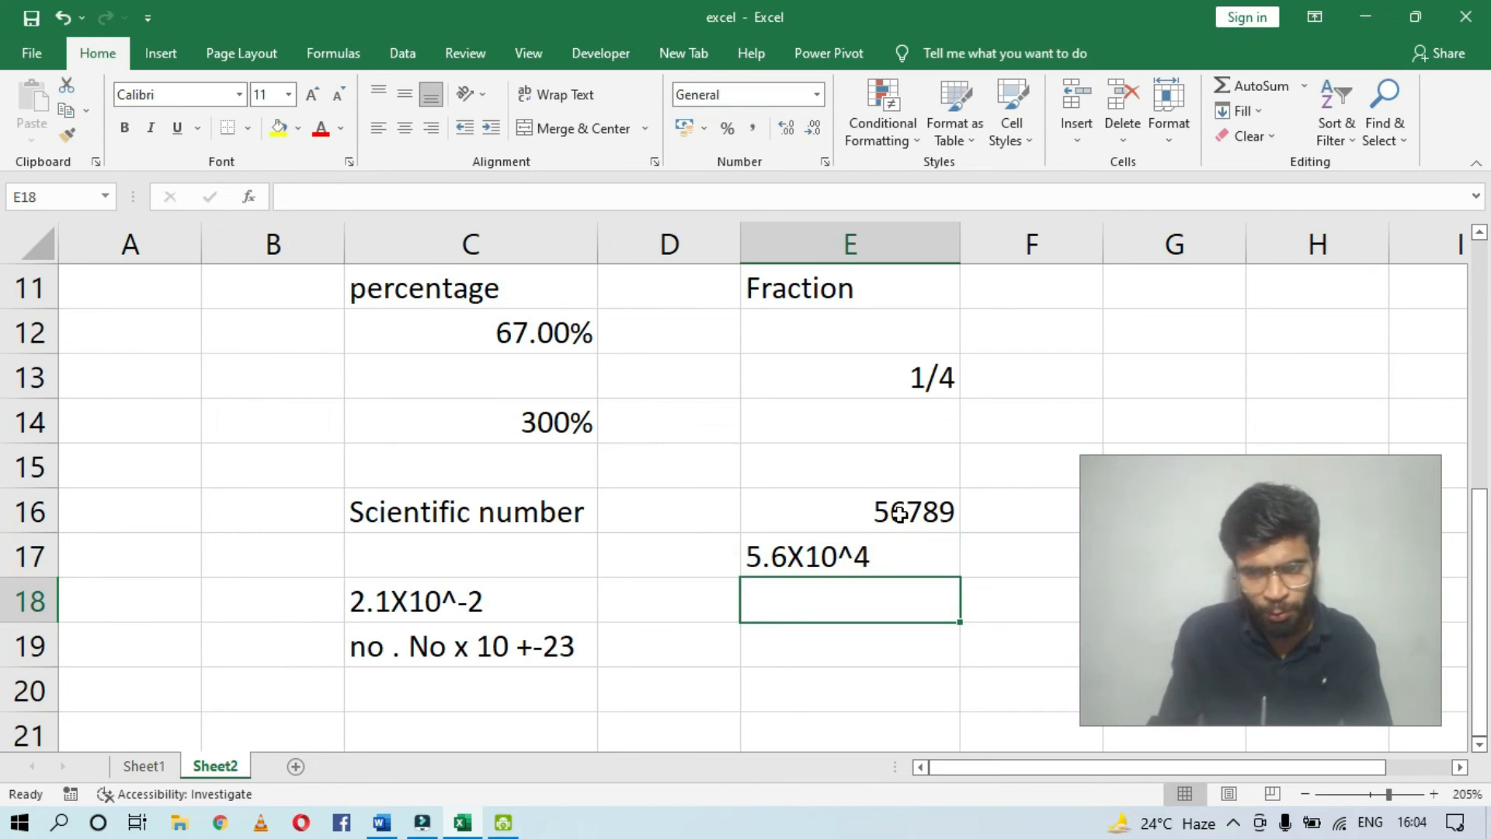
Step: Enter the formula =E16 in cell E18 to repeat the number from cell E16
click(900, 513)
click(899, 604)
text(=)
key(Up)
key(Up)
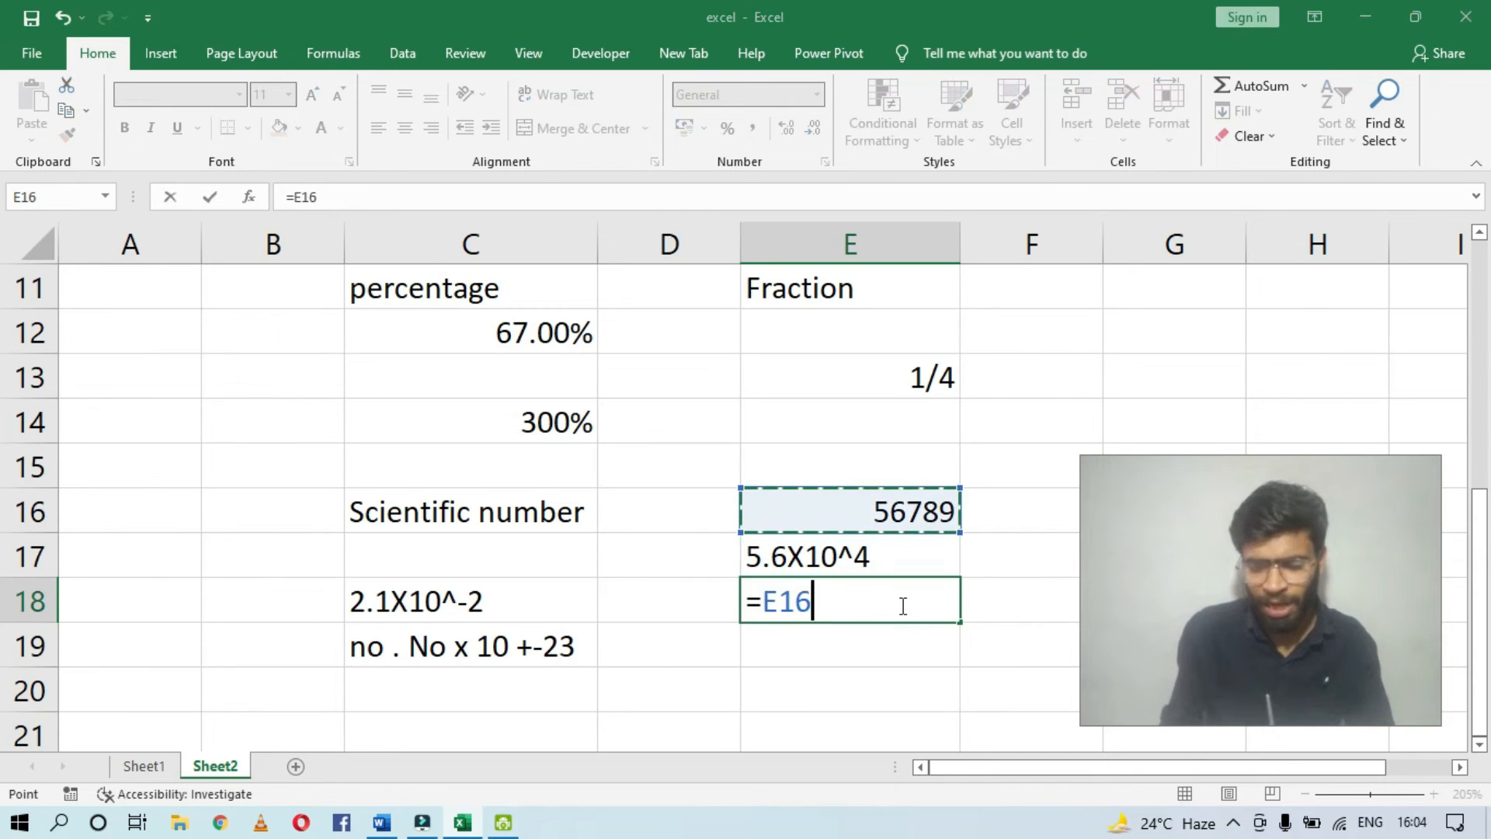
key(Up)
key(Down)
key(Return)
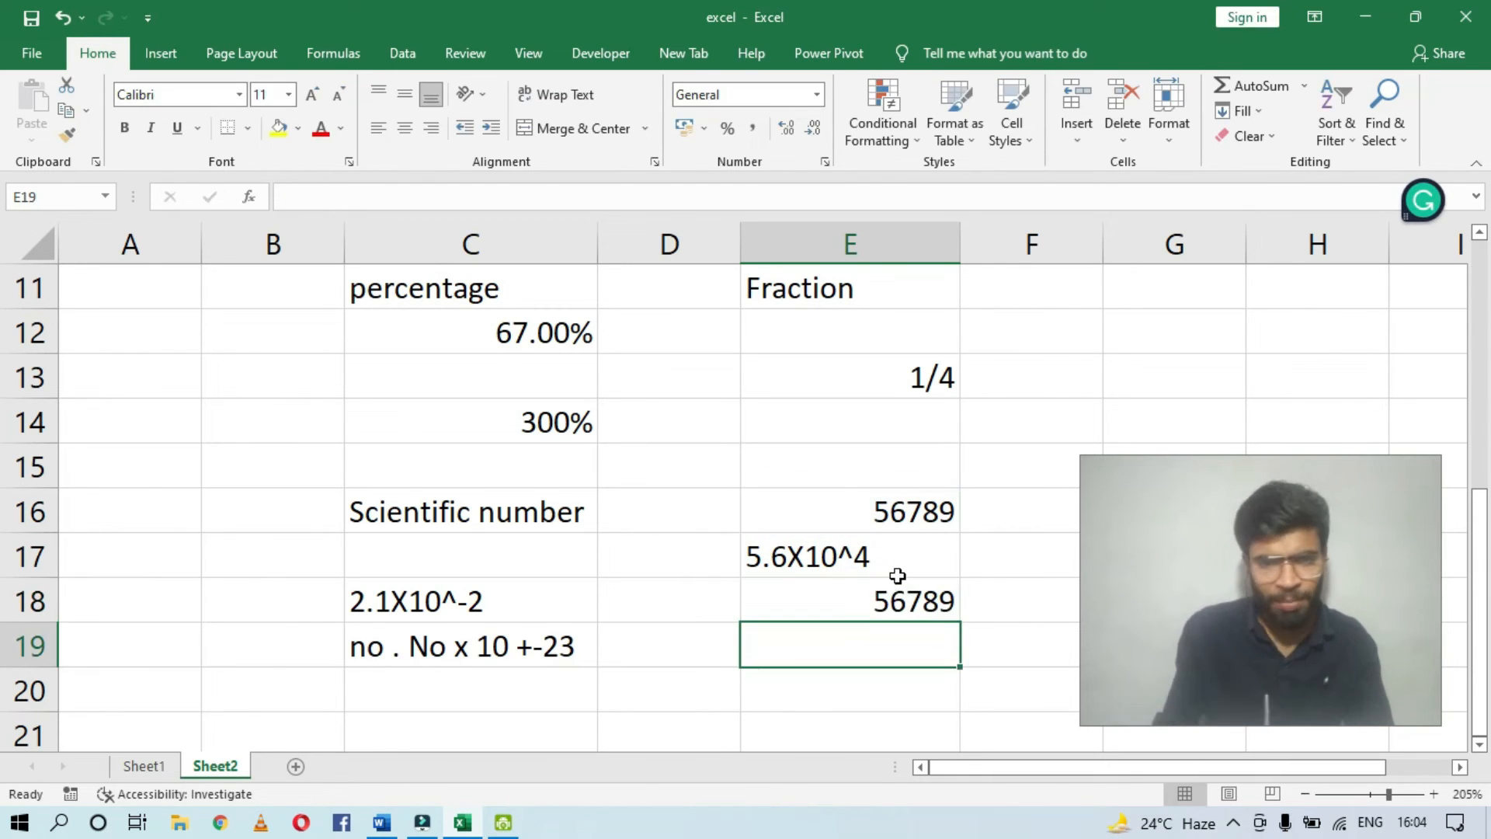
Step: Apply the Scientific number format to the repeated number in cell E18
click(882, 599)
click(817, 94)
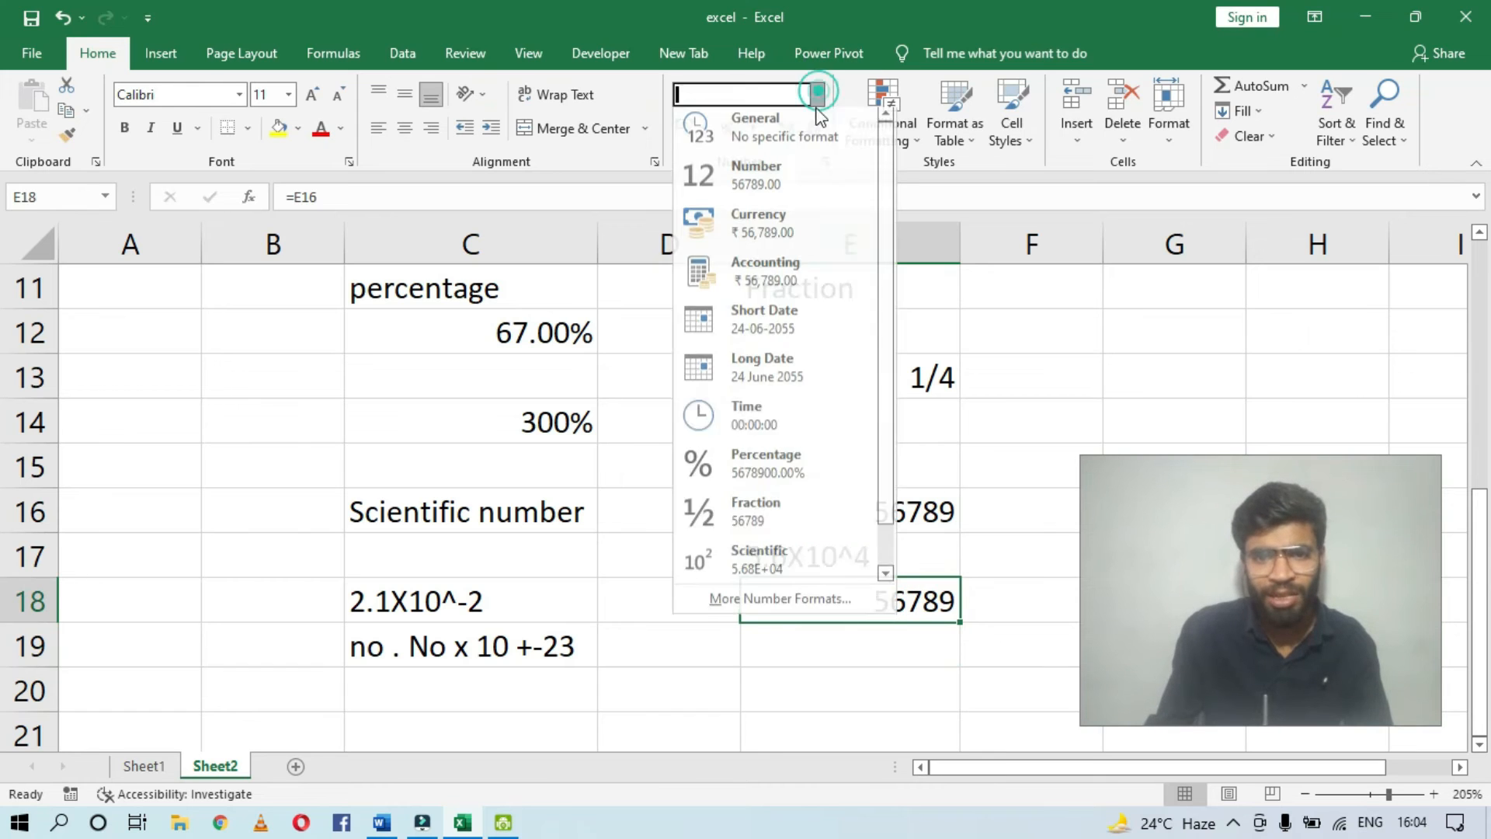
click(782, 561)
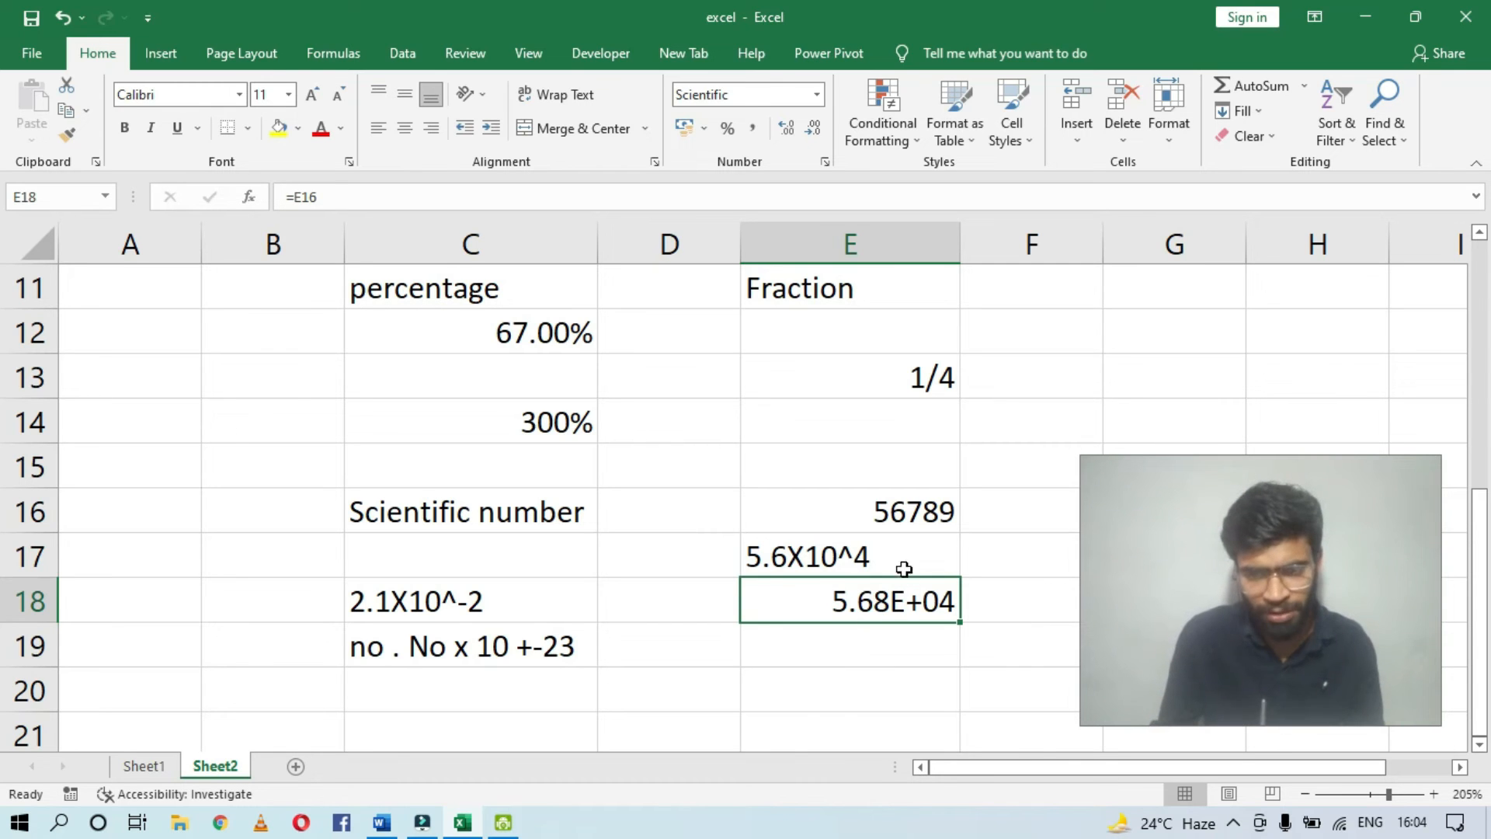
Step: Enter the small decimal number 0.0234 in cell E20
click(789, 675)
text(0)
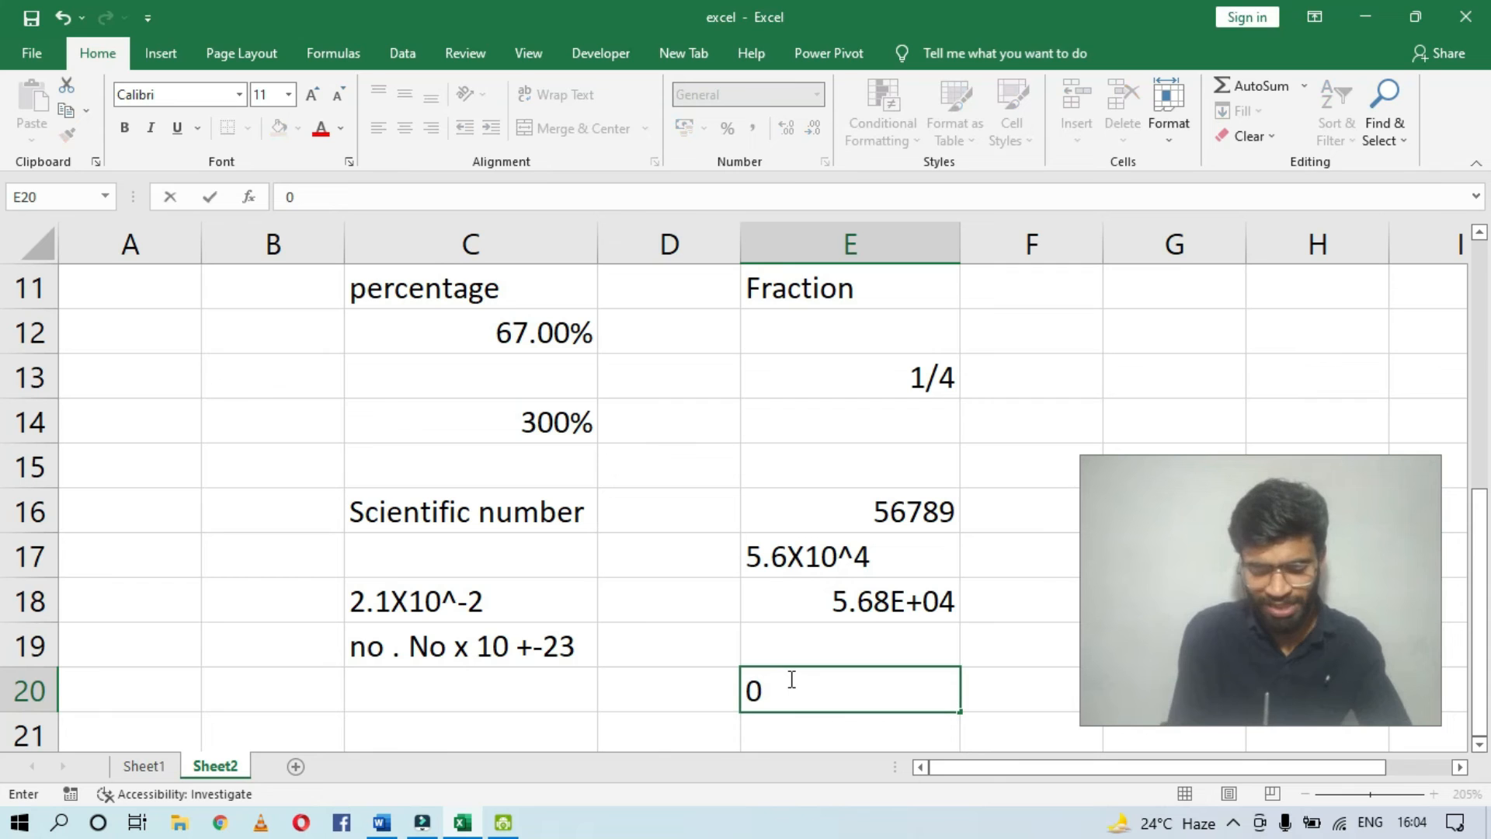
text(.0234)
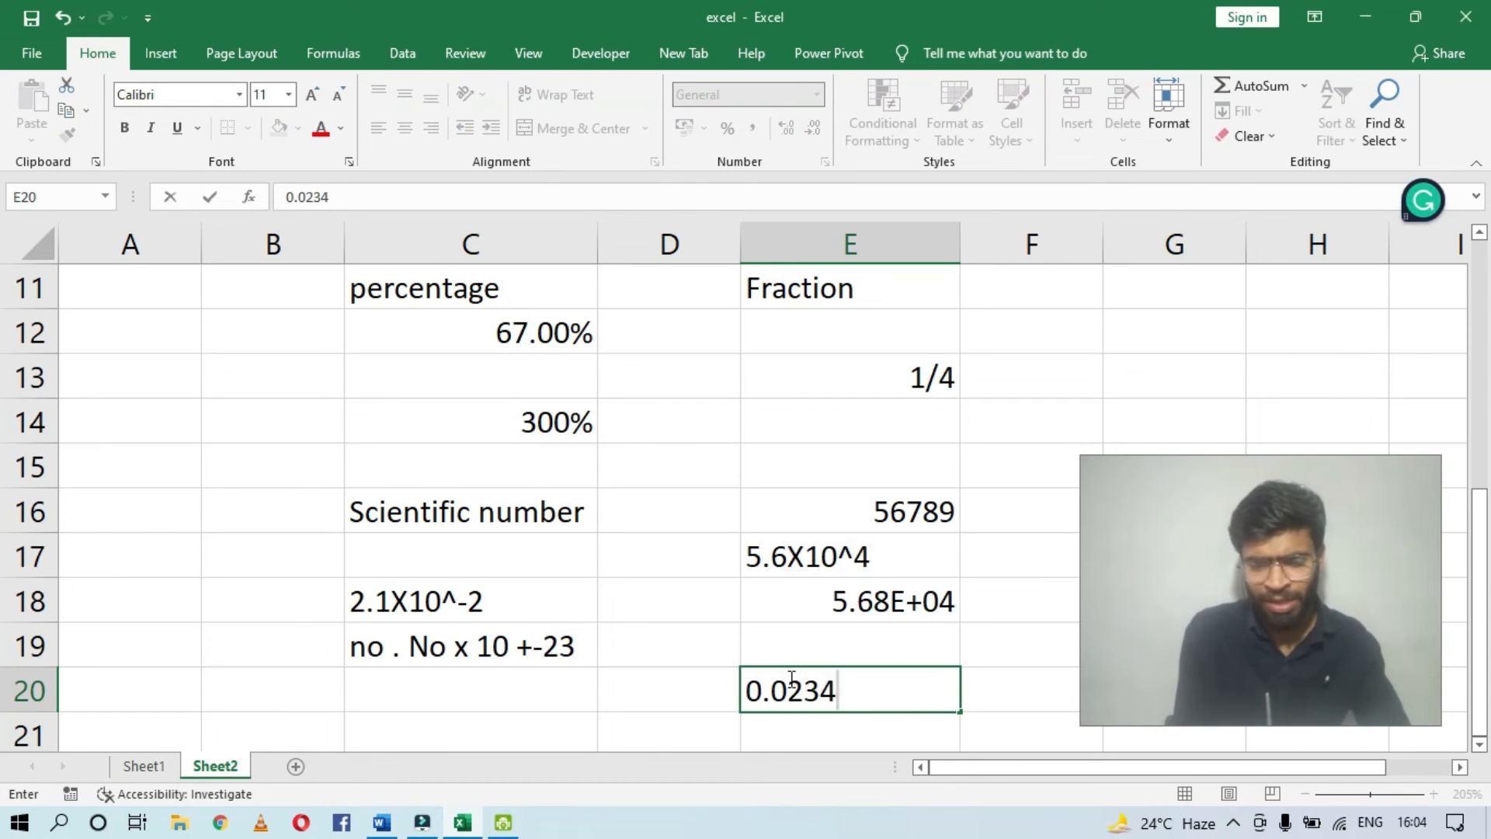
key(ctrl+Return)
key(Return)
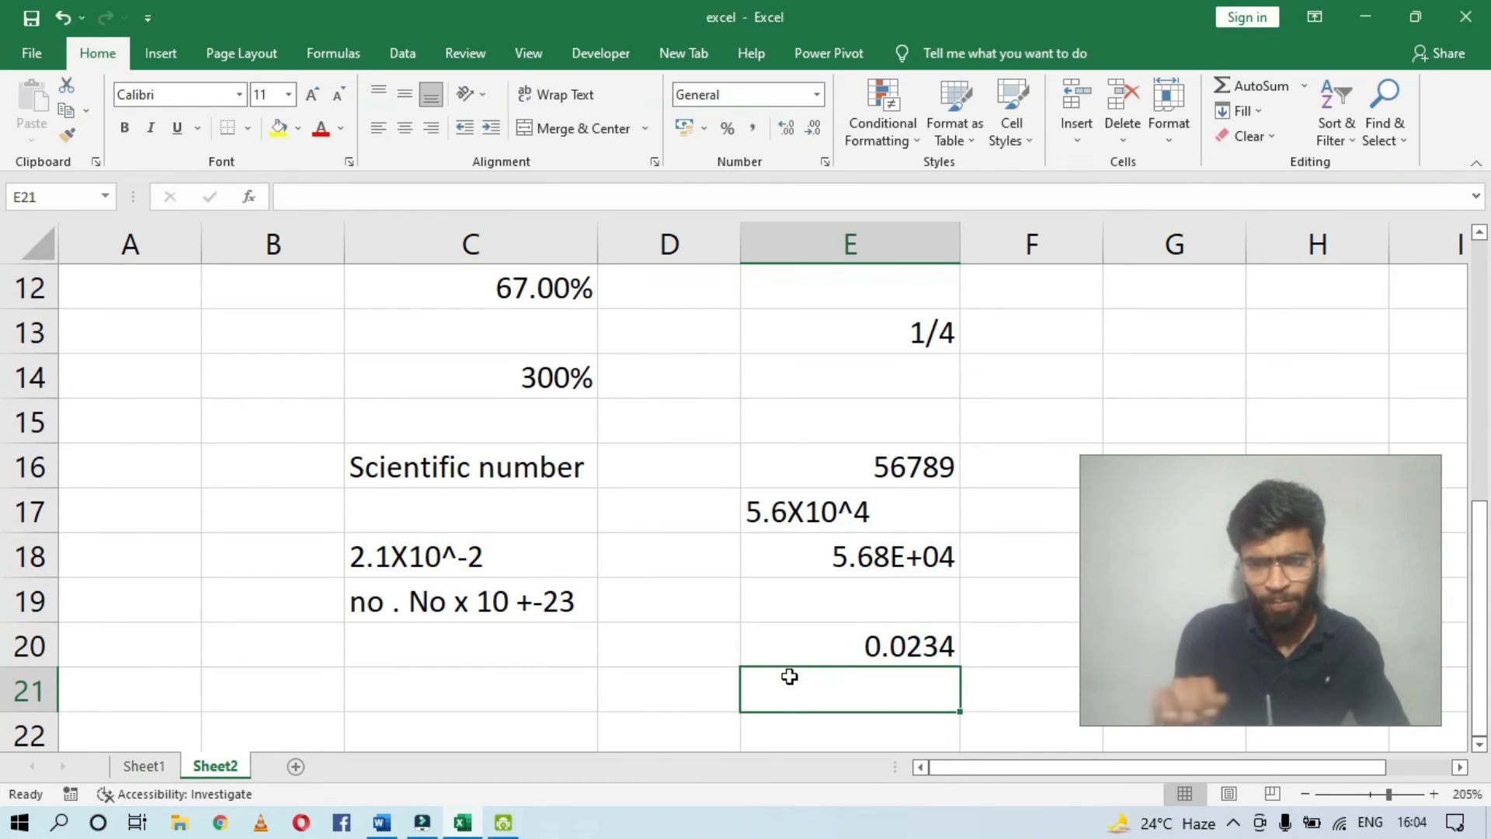
Step: Write the decimal's scientific notation as 2.34E-02 in cell E21
click(823, 657)
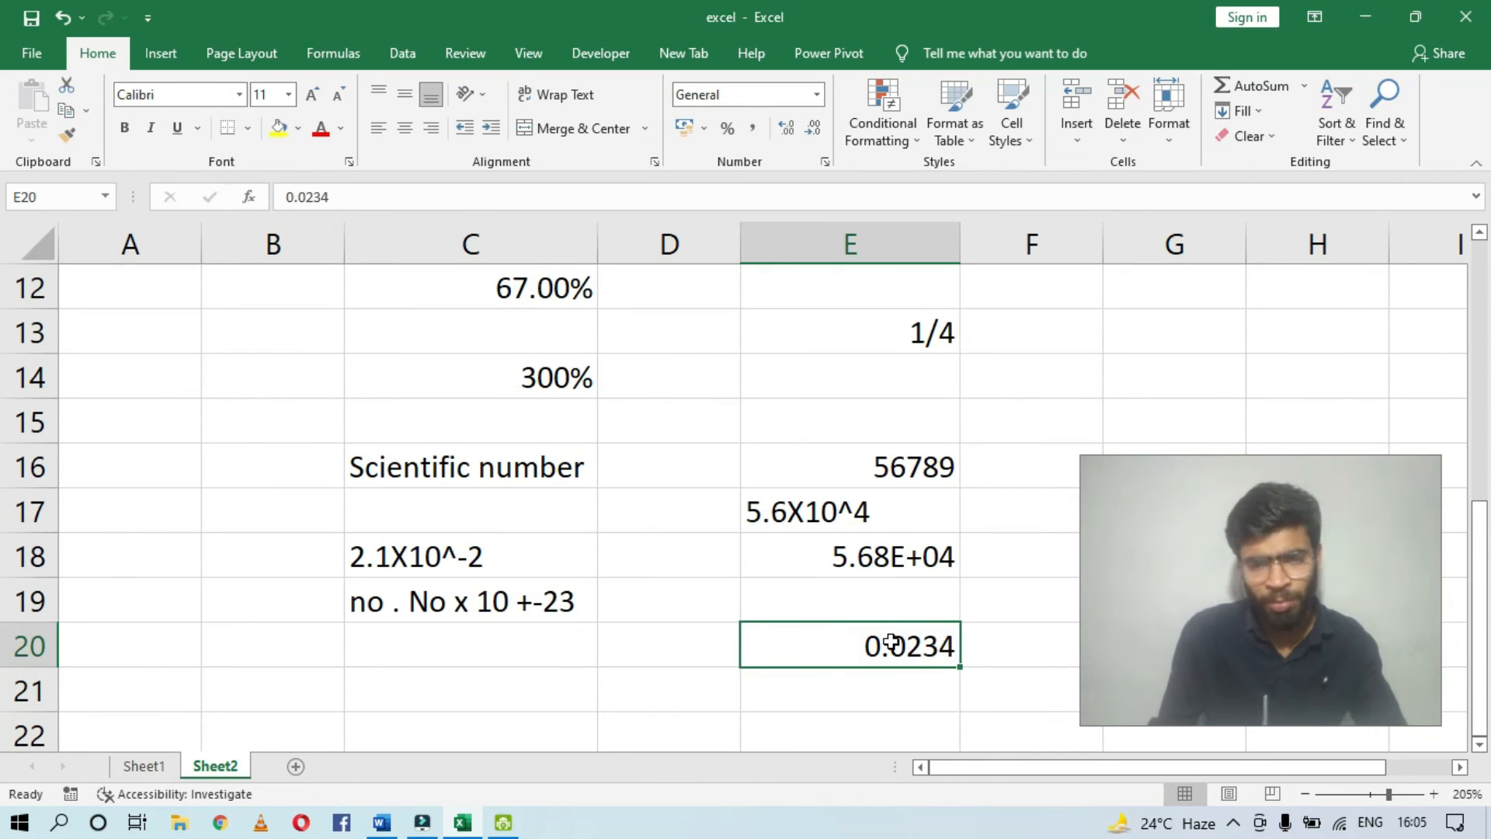
click(865, 679)
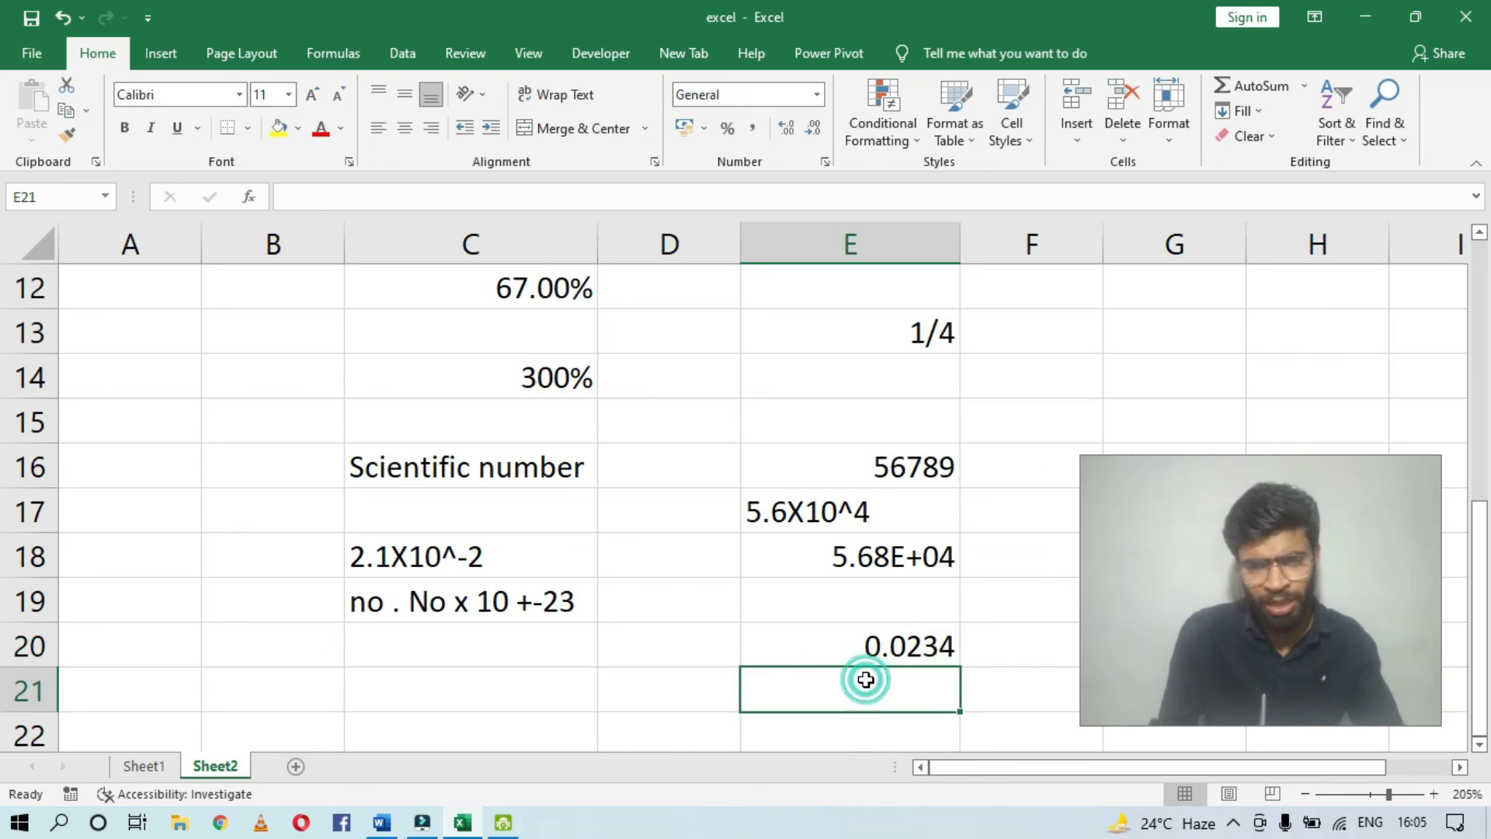
text(2.34)
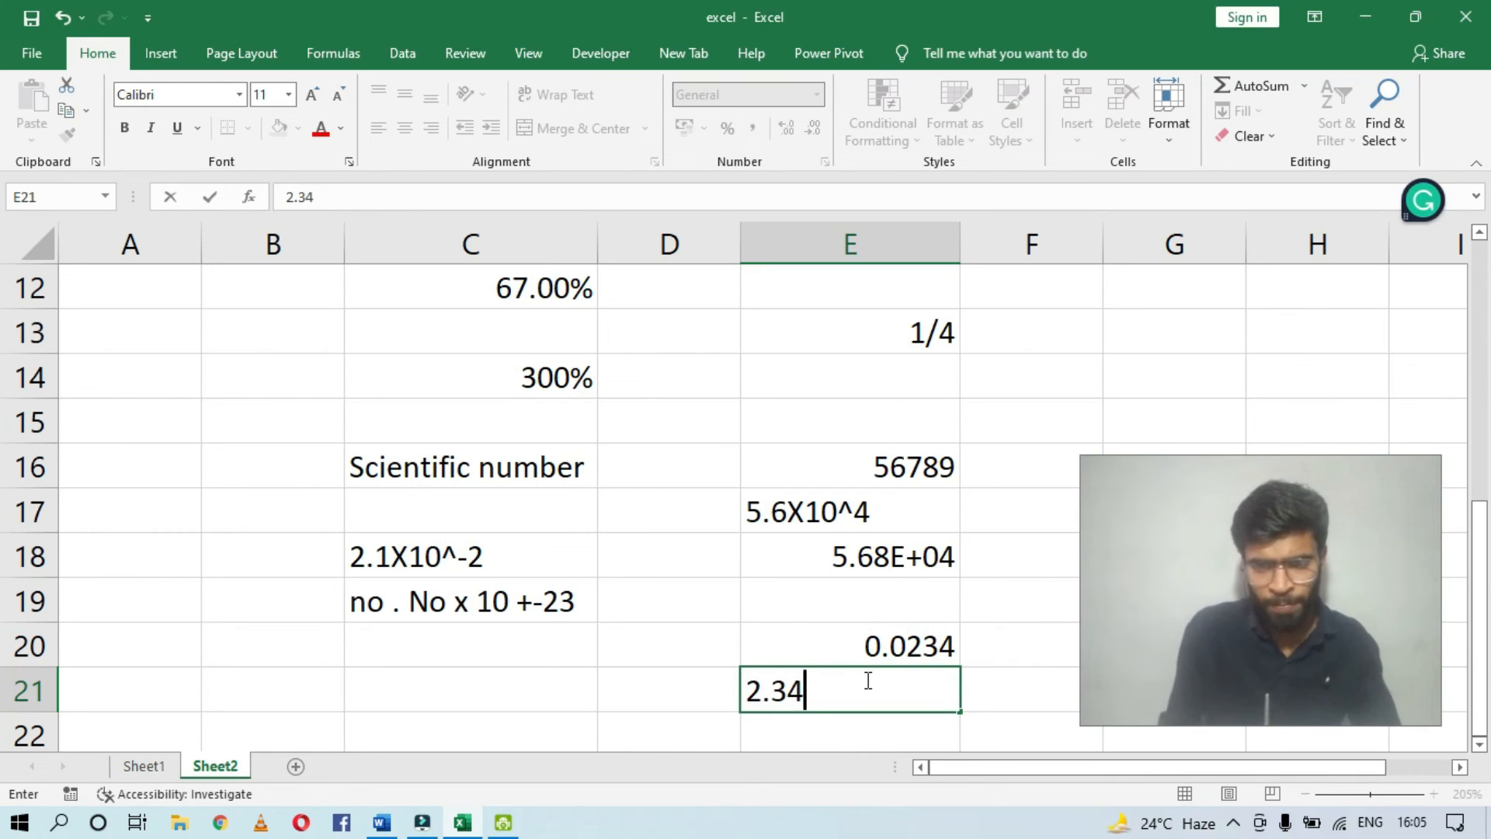
text(E)
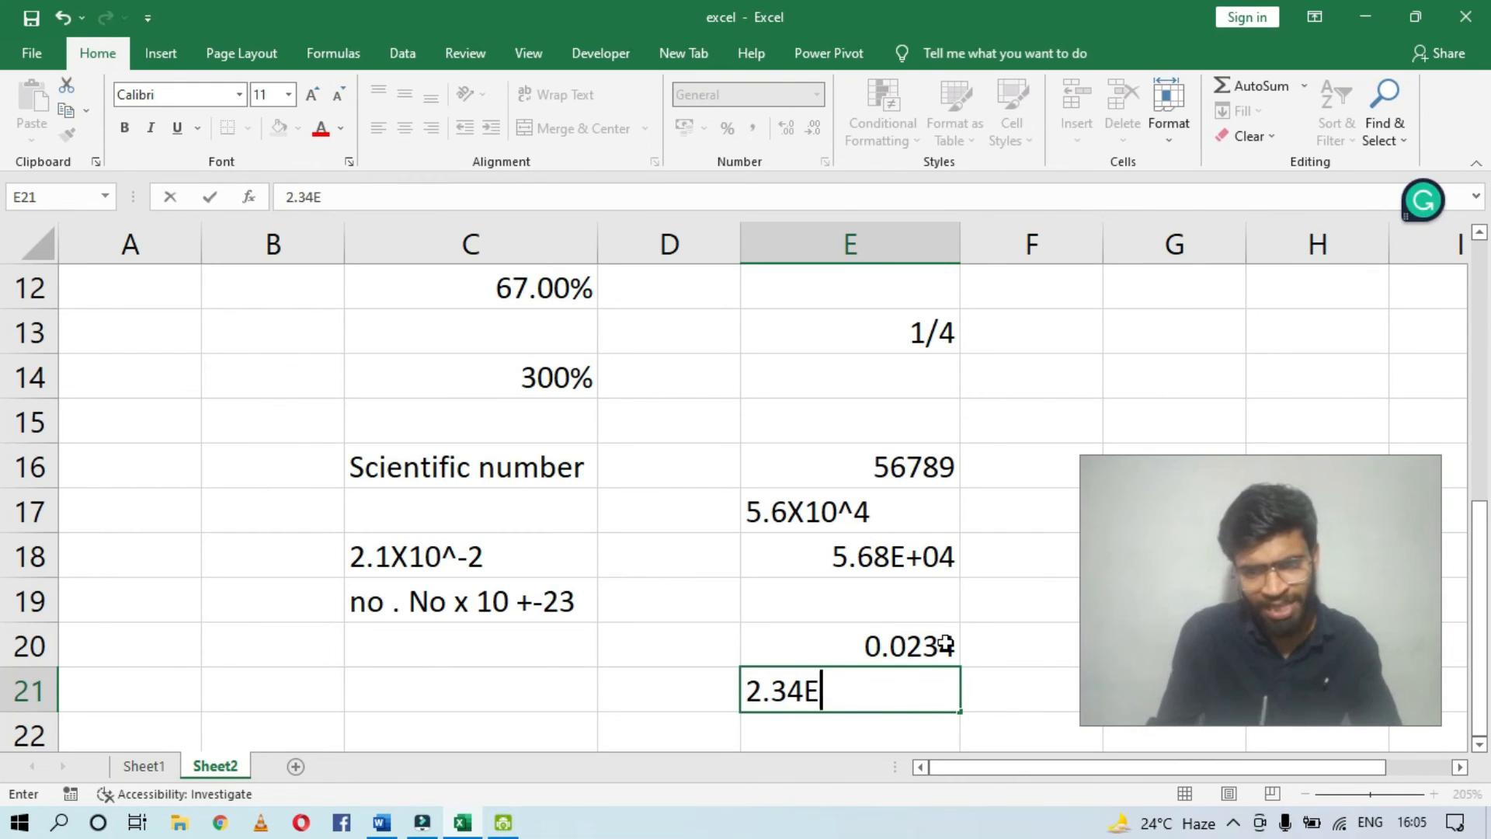
text(-02)
key(Return)
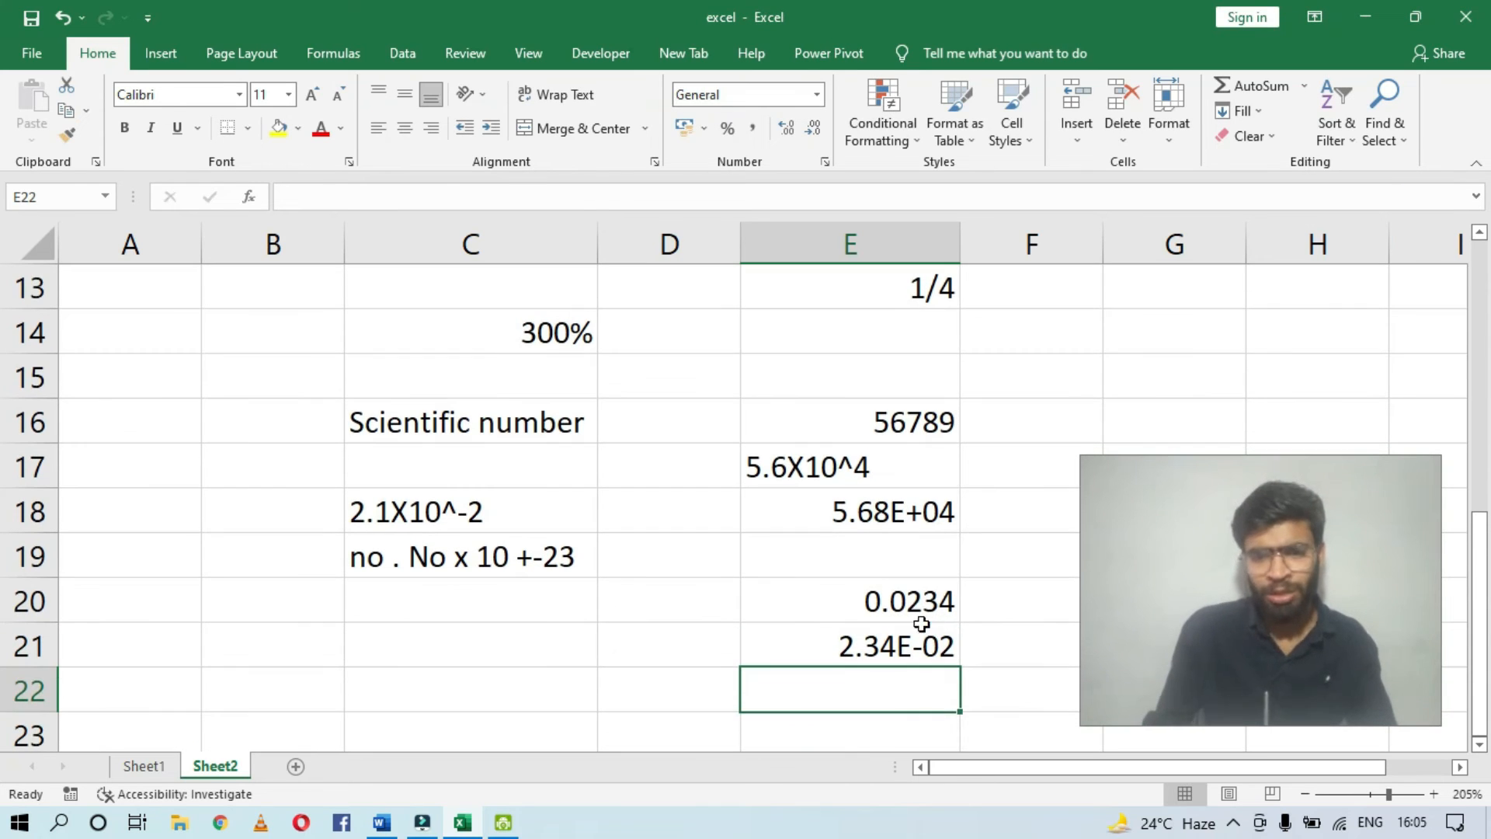
Step: Apply the Scientific number format to the decimal in cell E20
click(915, 603)
click(816, 97)
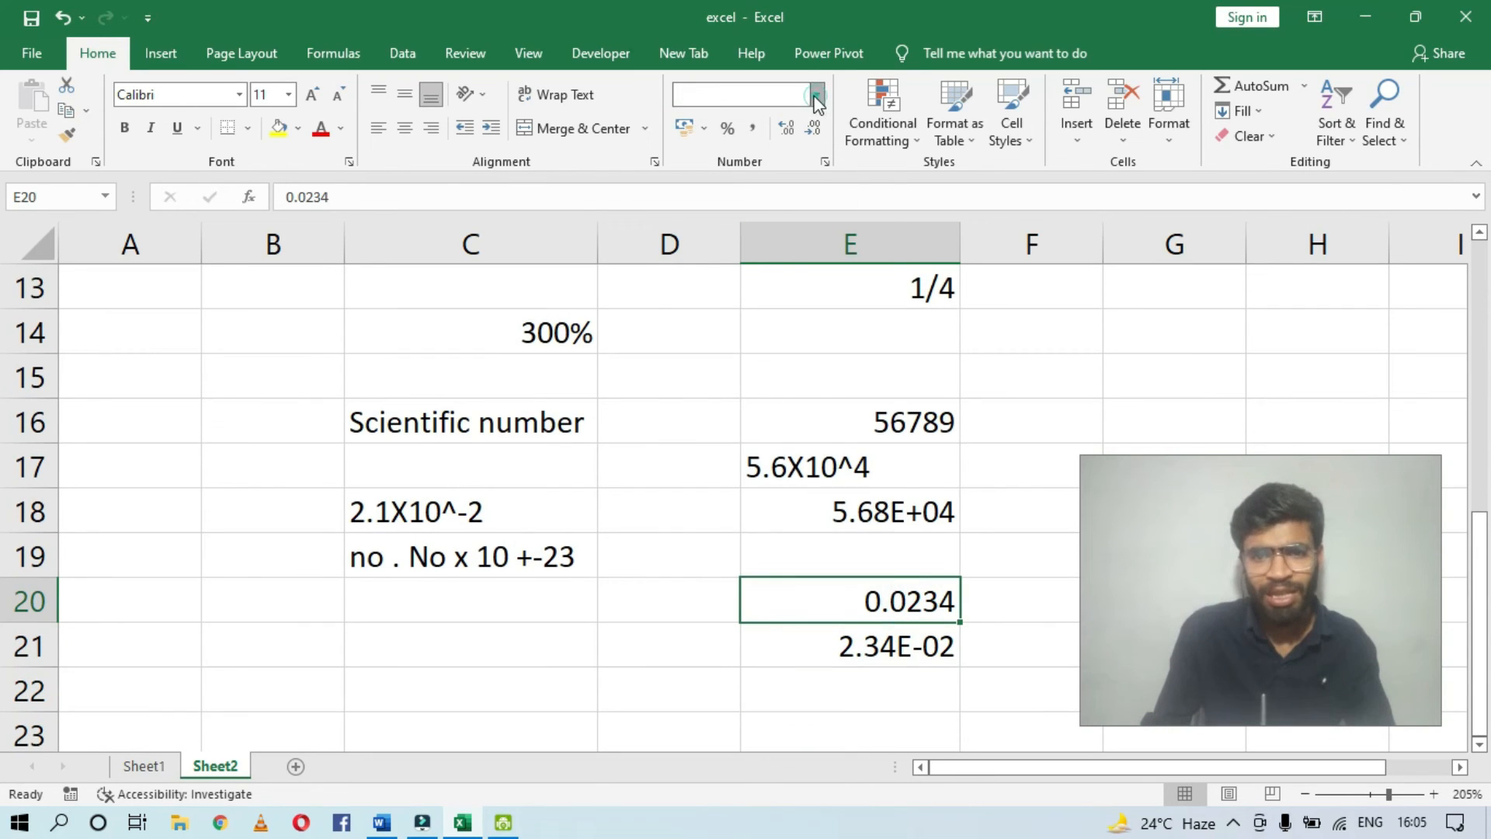
click(806, 567)
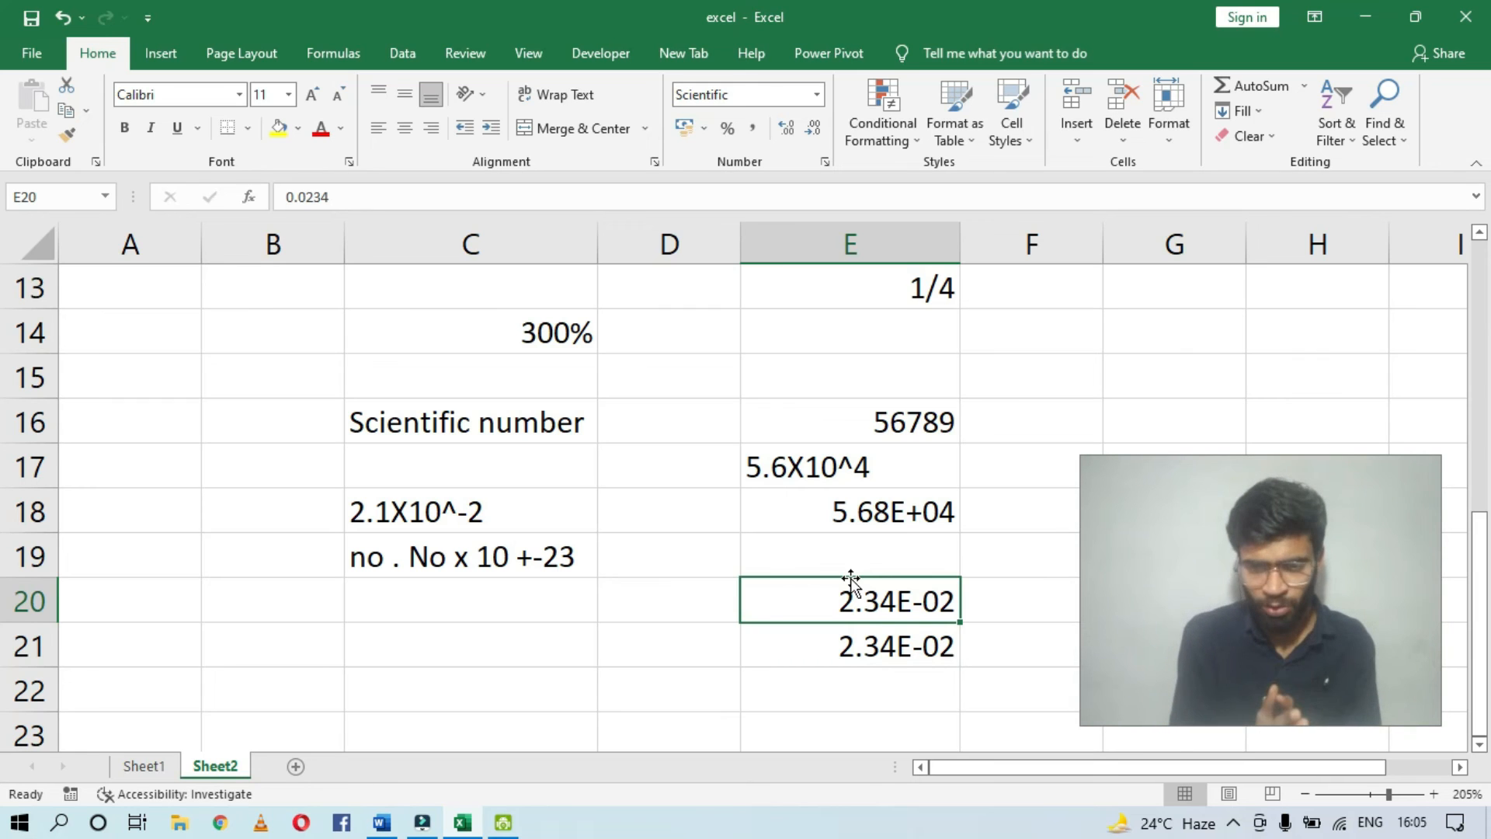
Step: Enter the heading "text" in cell C21 below the scientific number examples
click(507, 649)
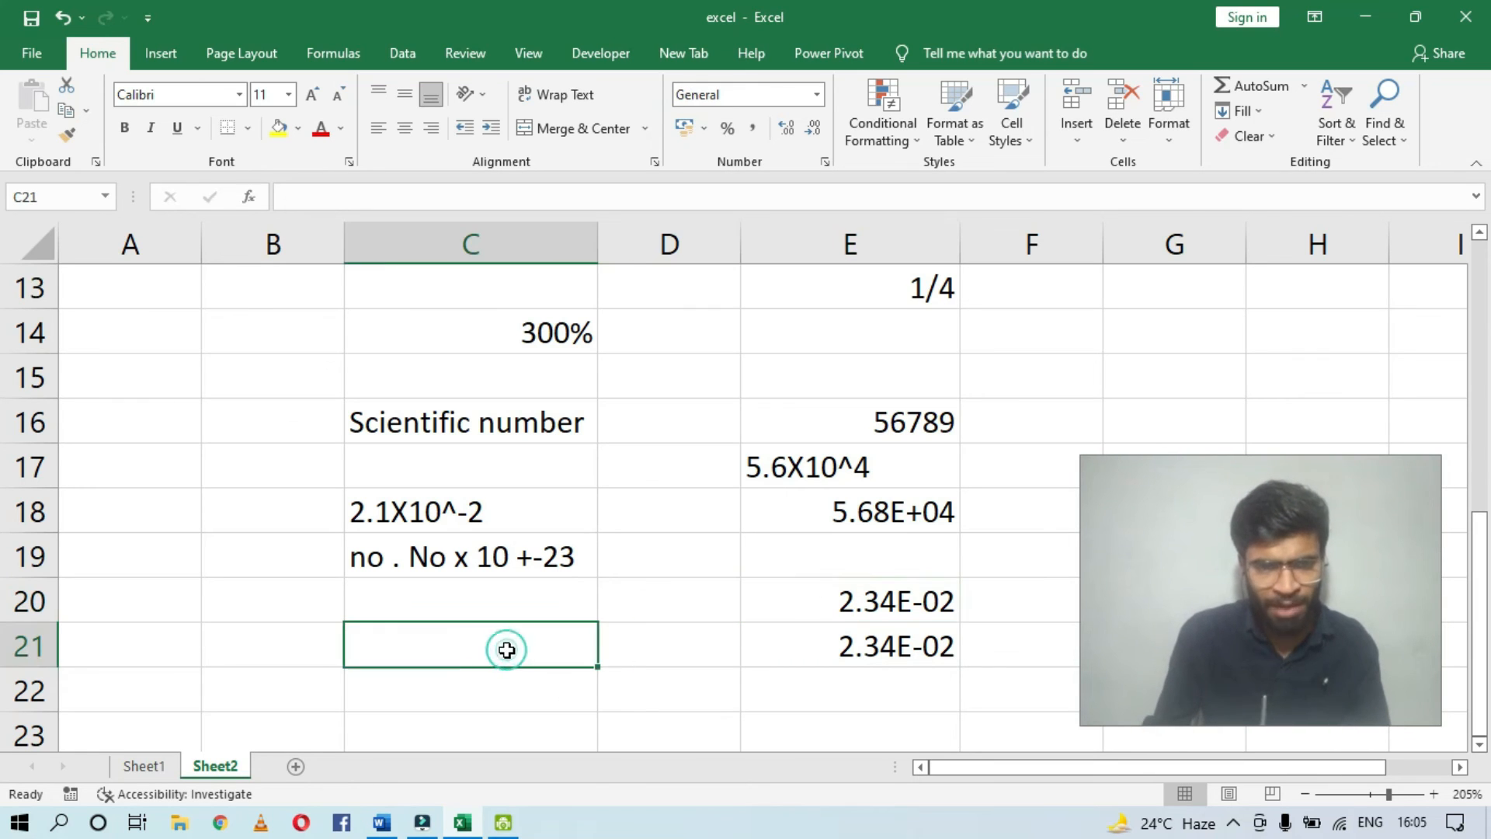
double_click(506, 649)
text(text)
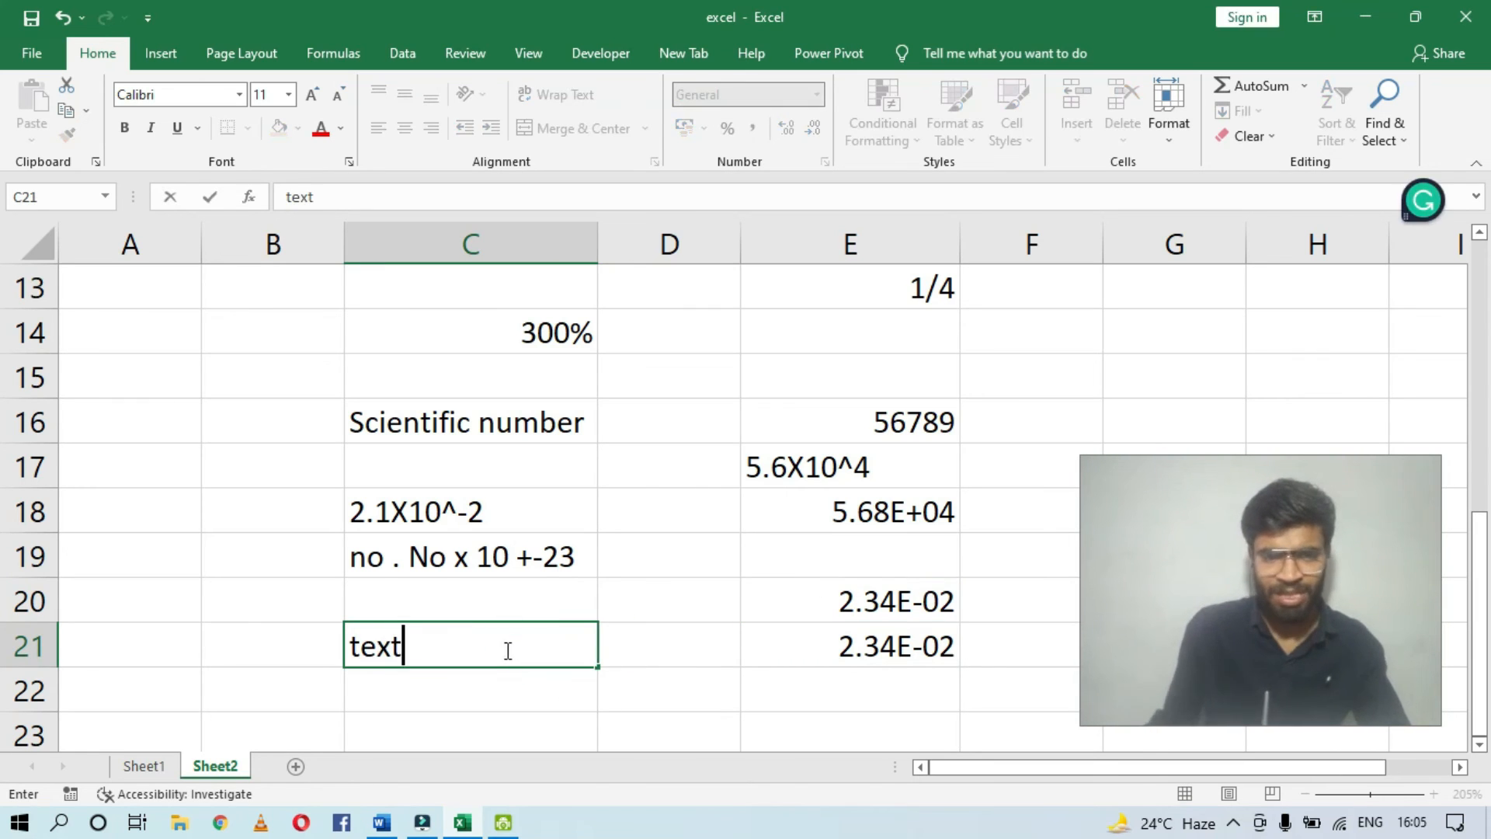
Step: List the sample text entries "name", "price", "school name" and "a section" in cells C22 to C25
click(482, 696)
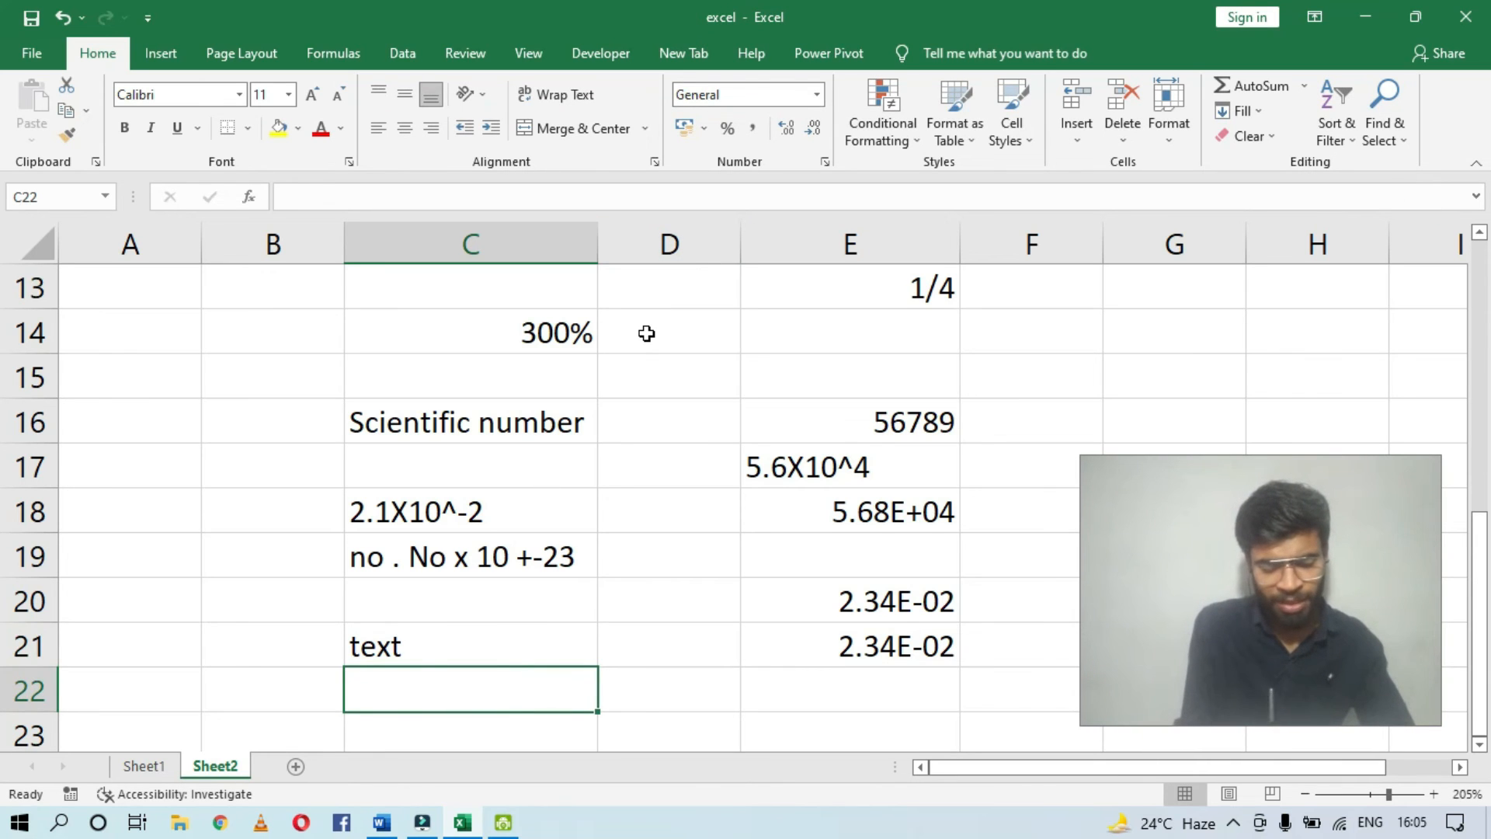
text(name)
key(Return)
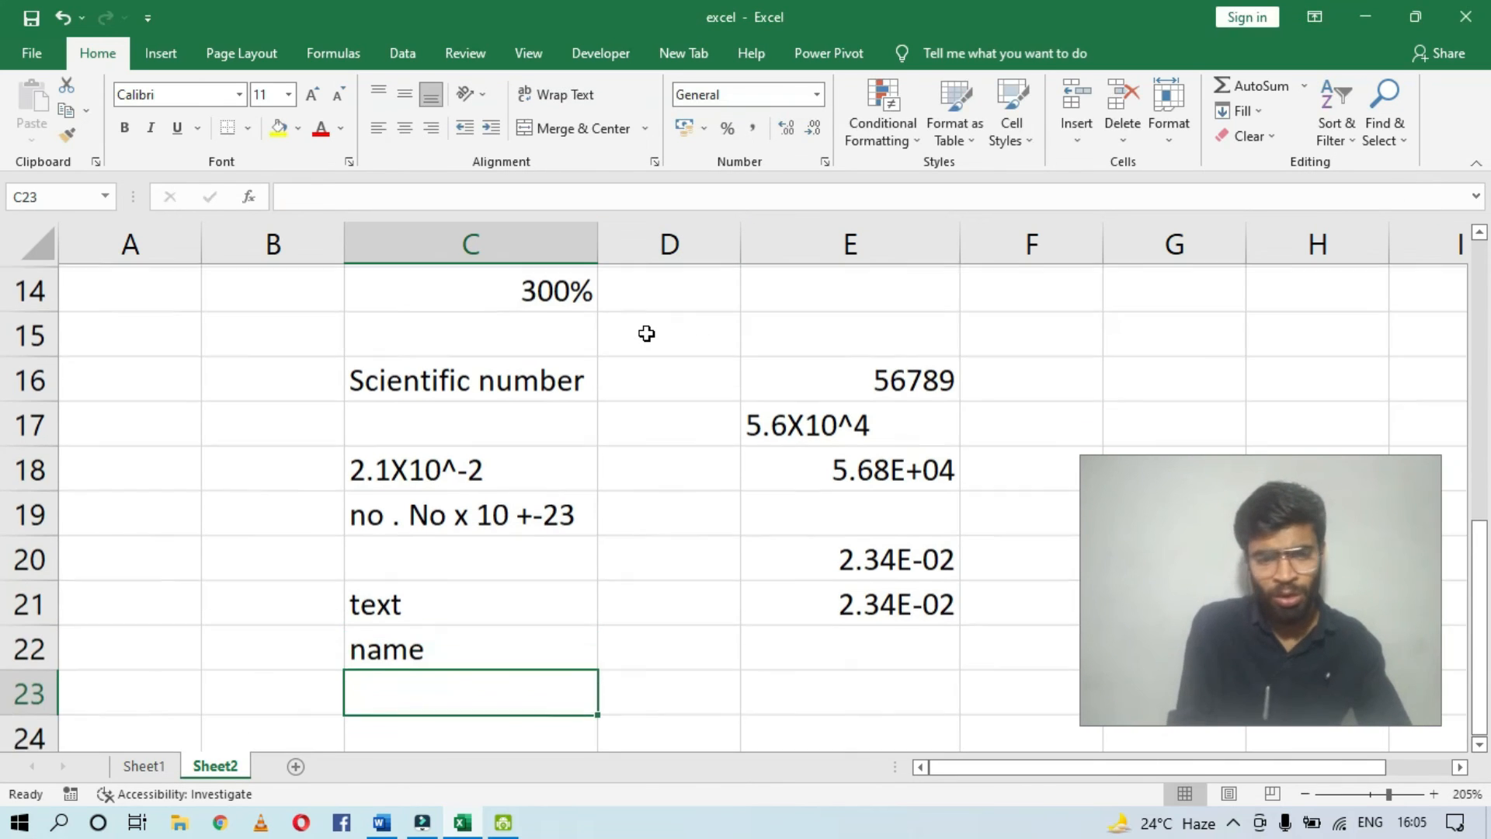
text(price)
key(Return)
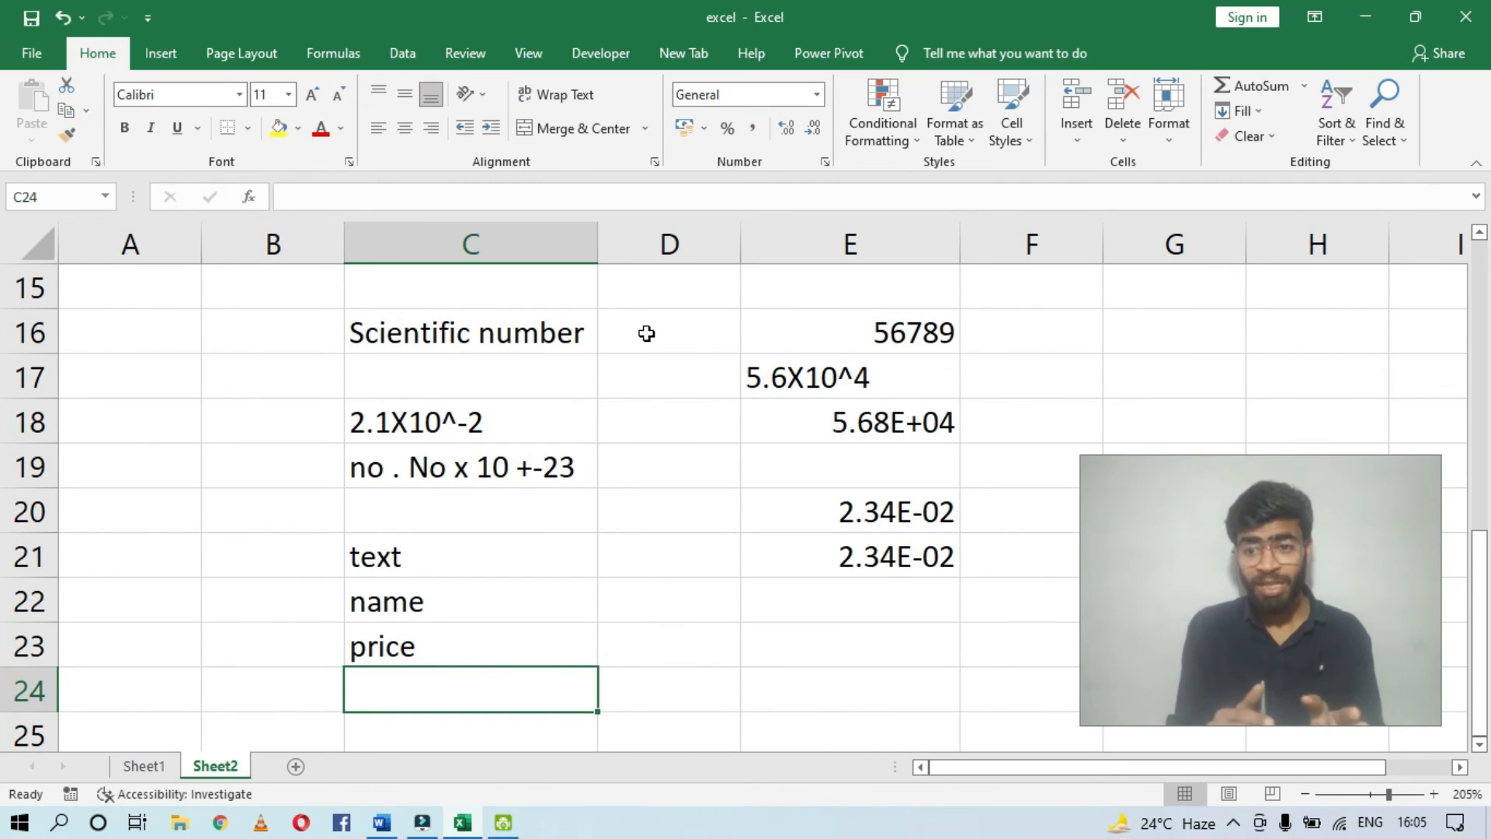
text(sc)
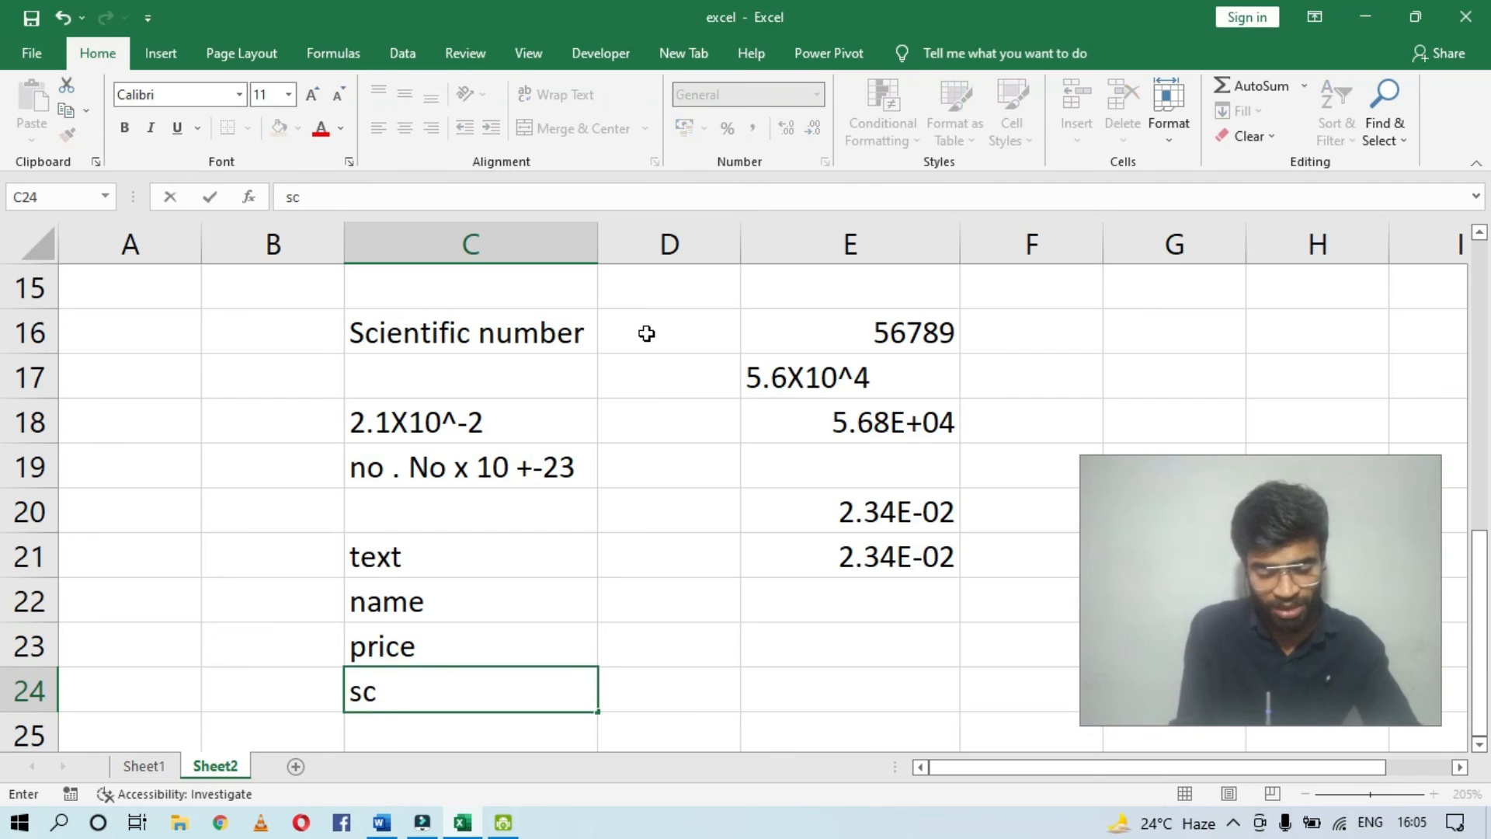
text(hool name)
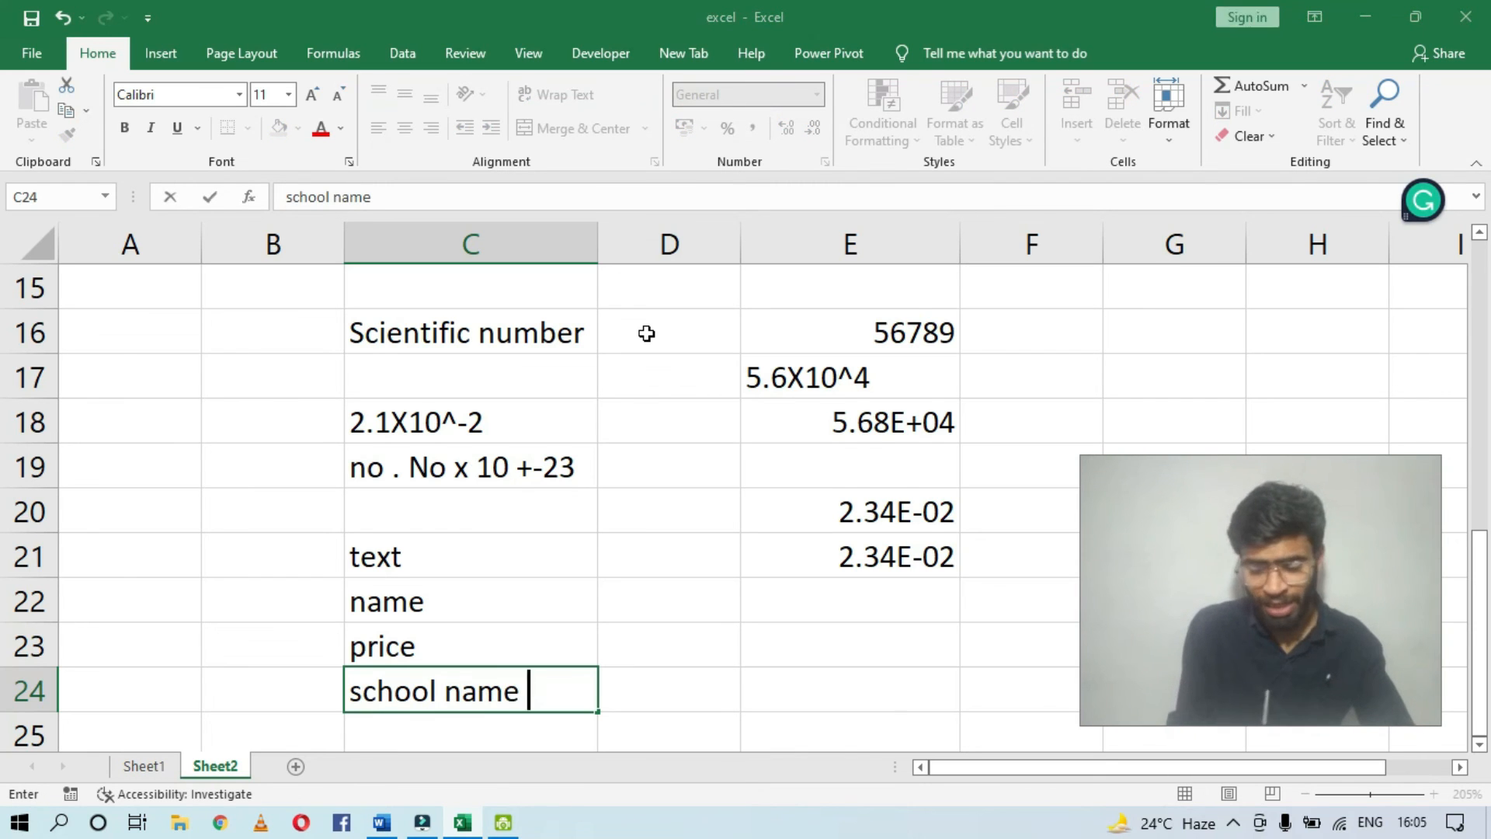
key(Return)
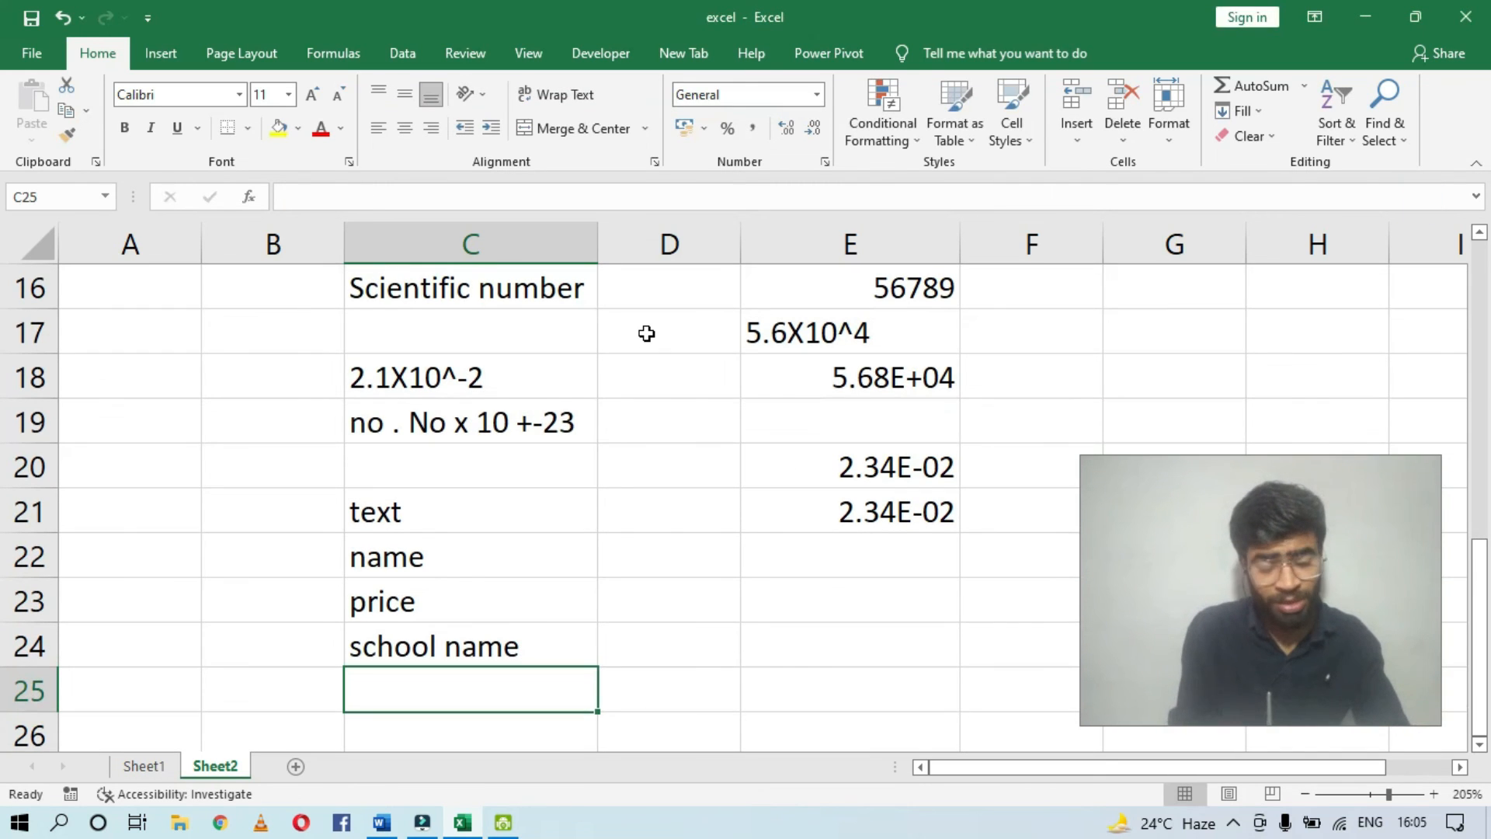
text(a sc)
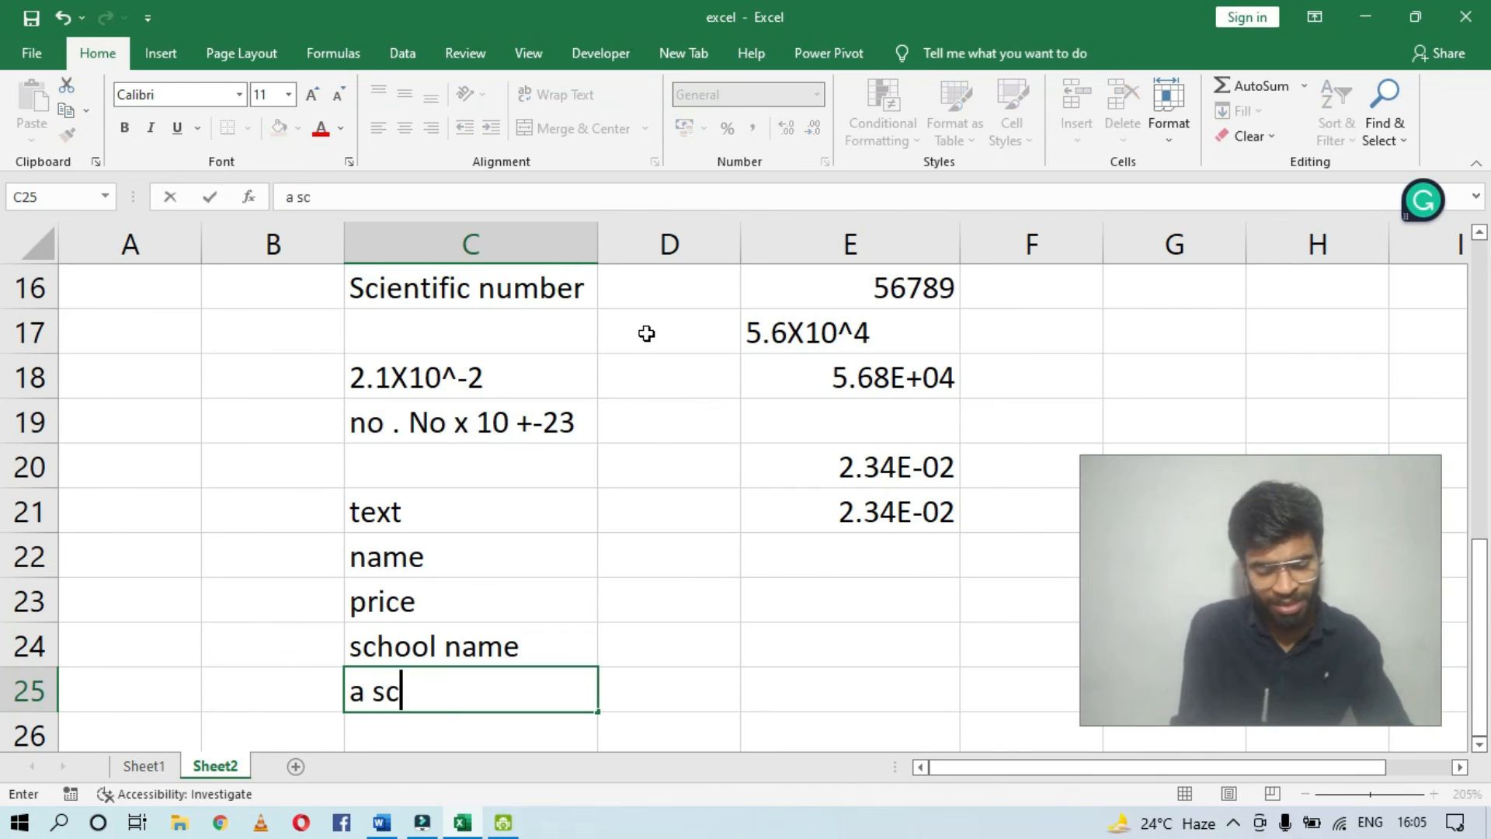
key(BackSpace)
text(ection)
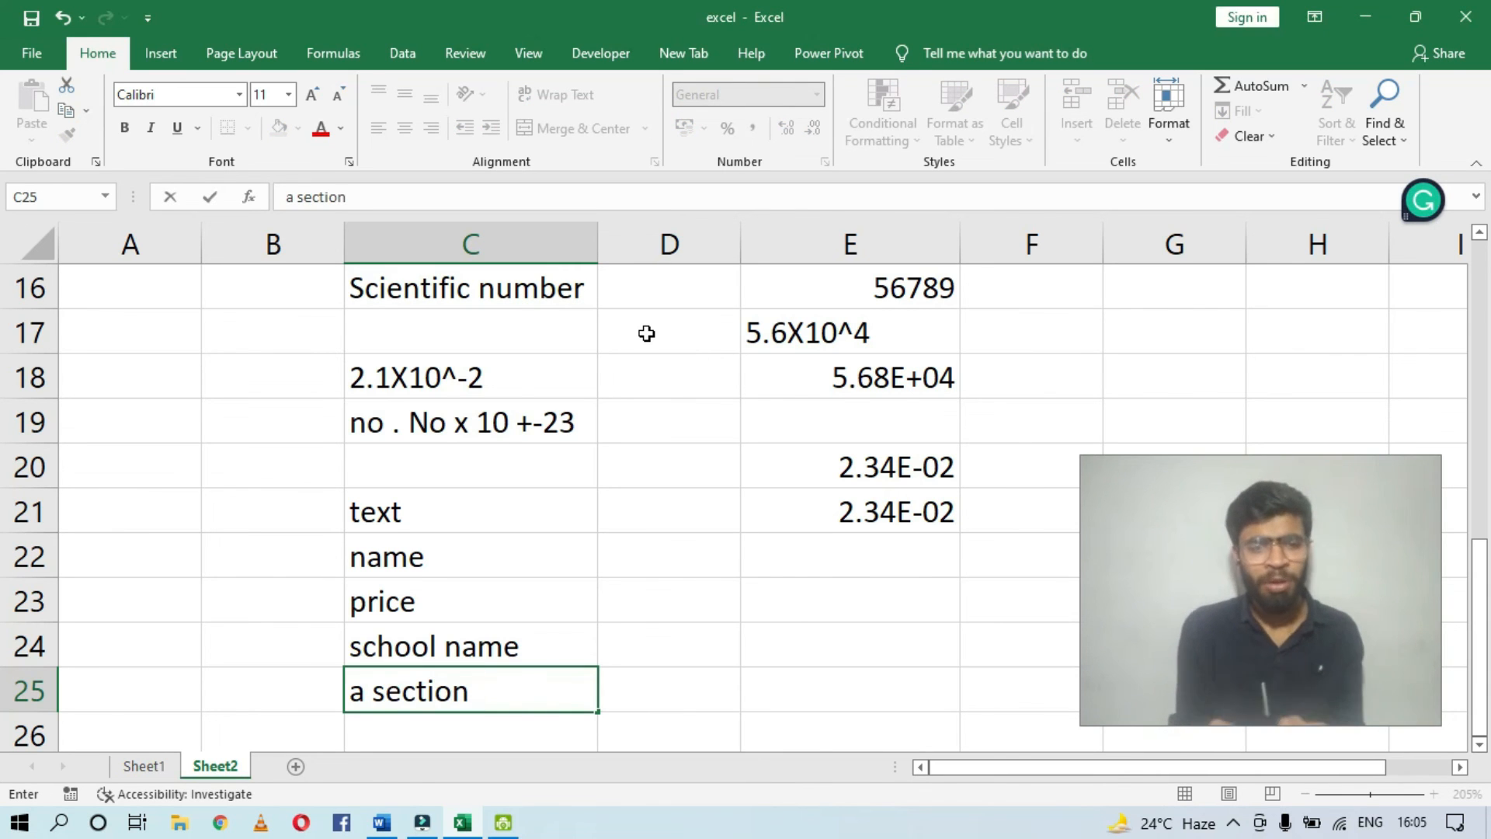
key(Return)
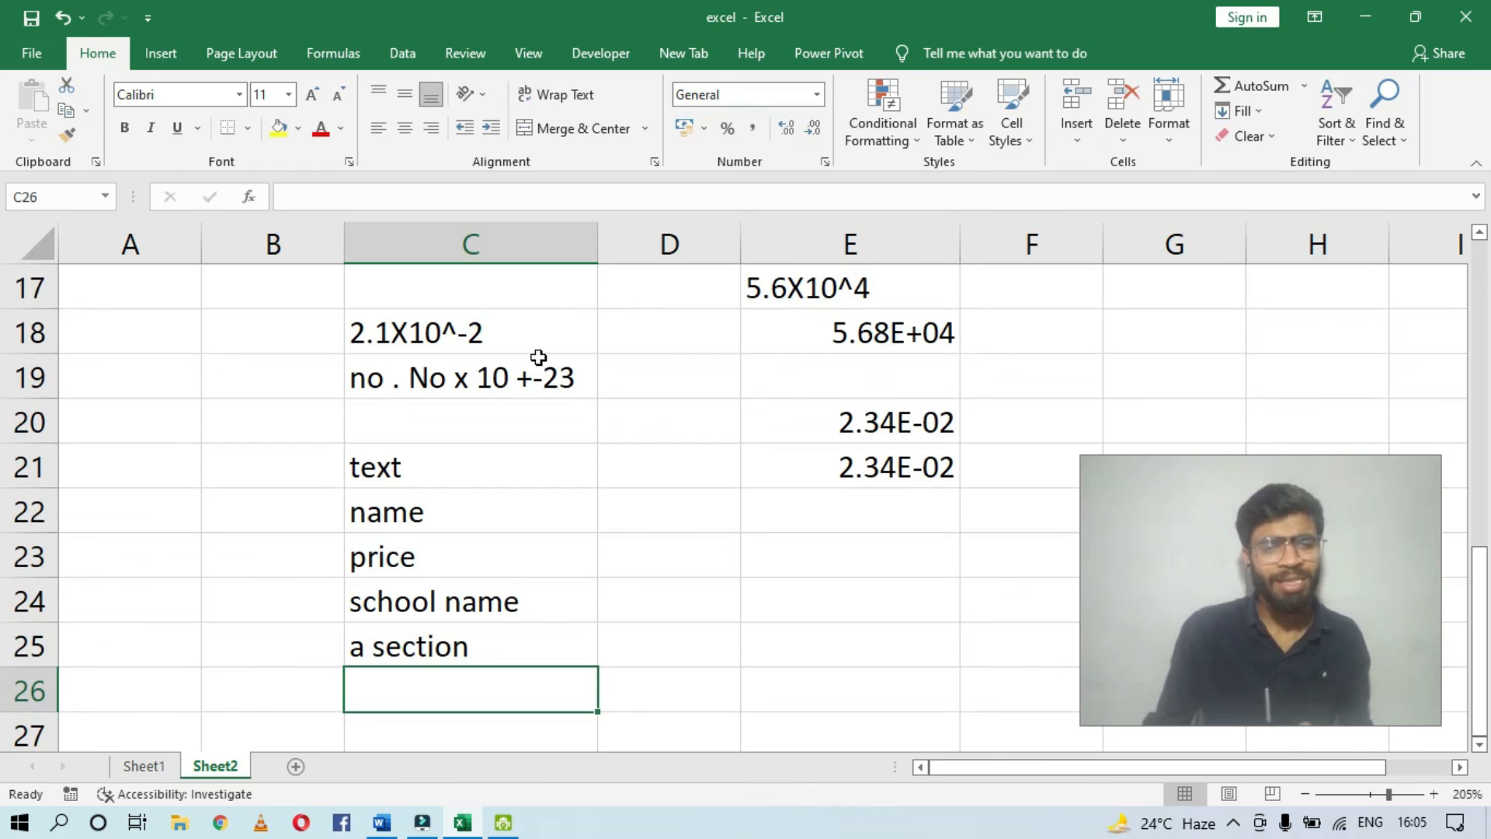
Step: Choose a number format for the text entry "name" in cell C22
drag(444, 498, 432, 645)
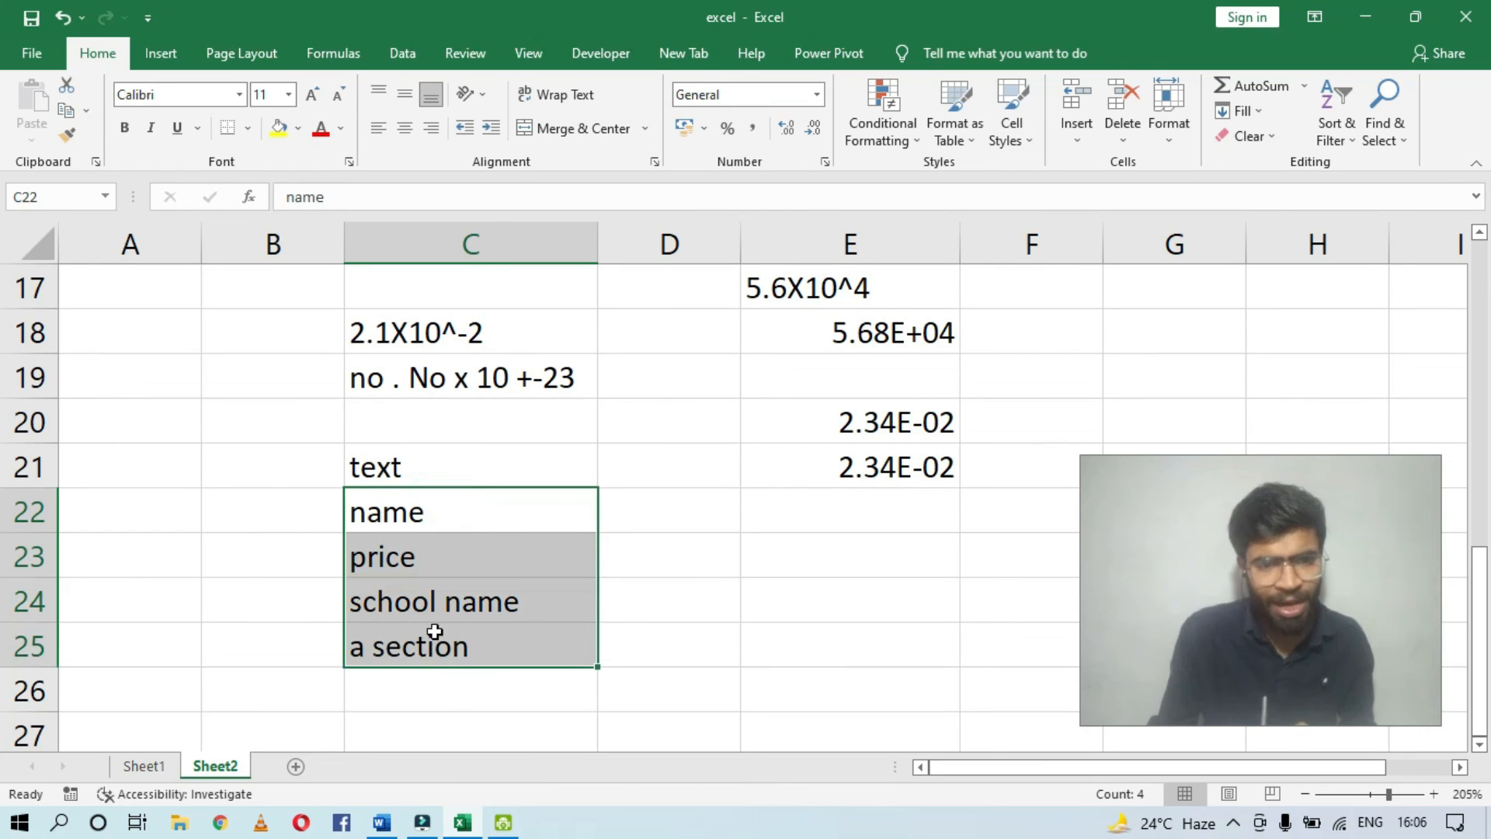
click(496, 513)
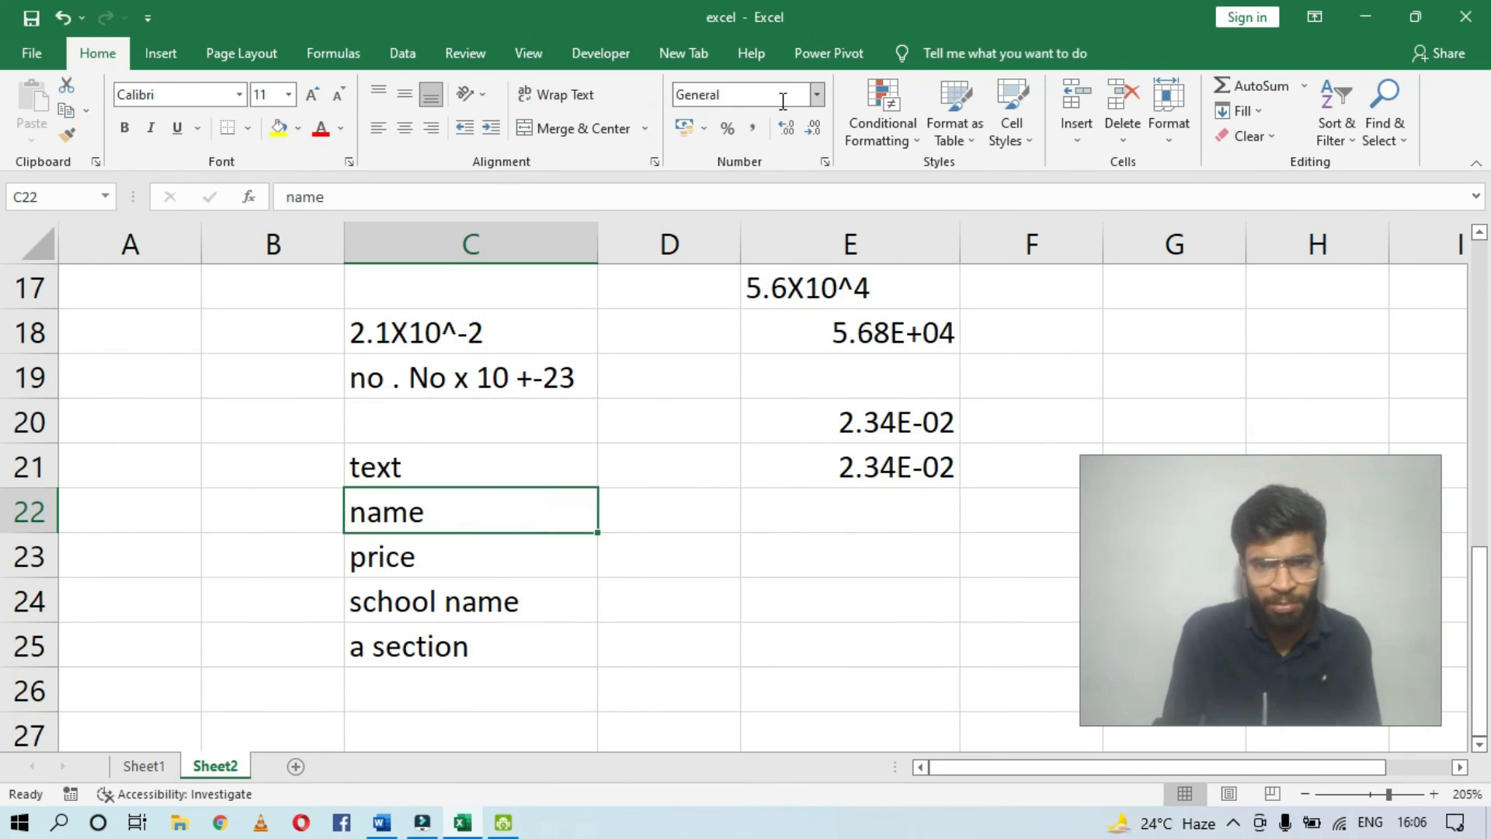
click(820, 94)
click(784, 553)
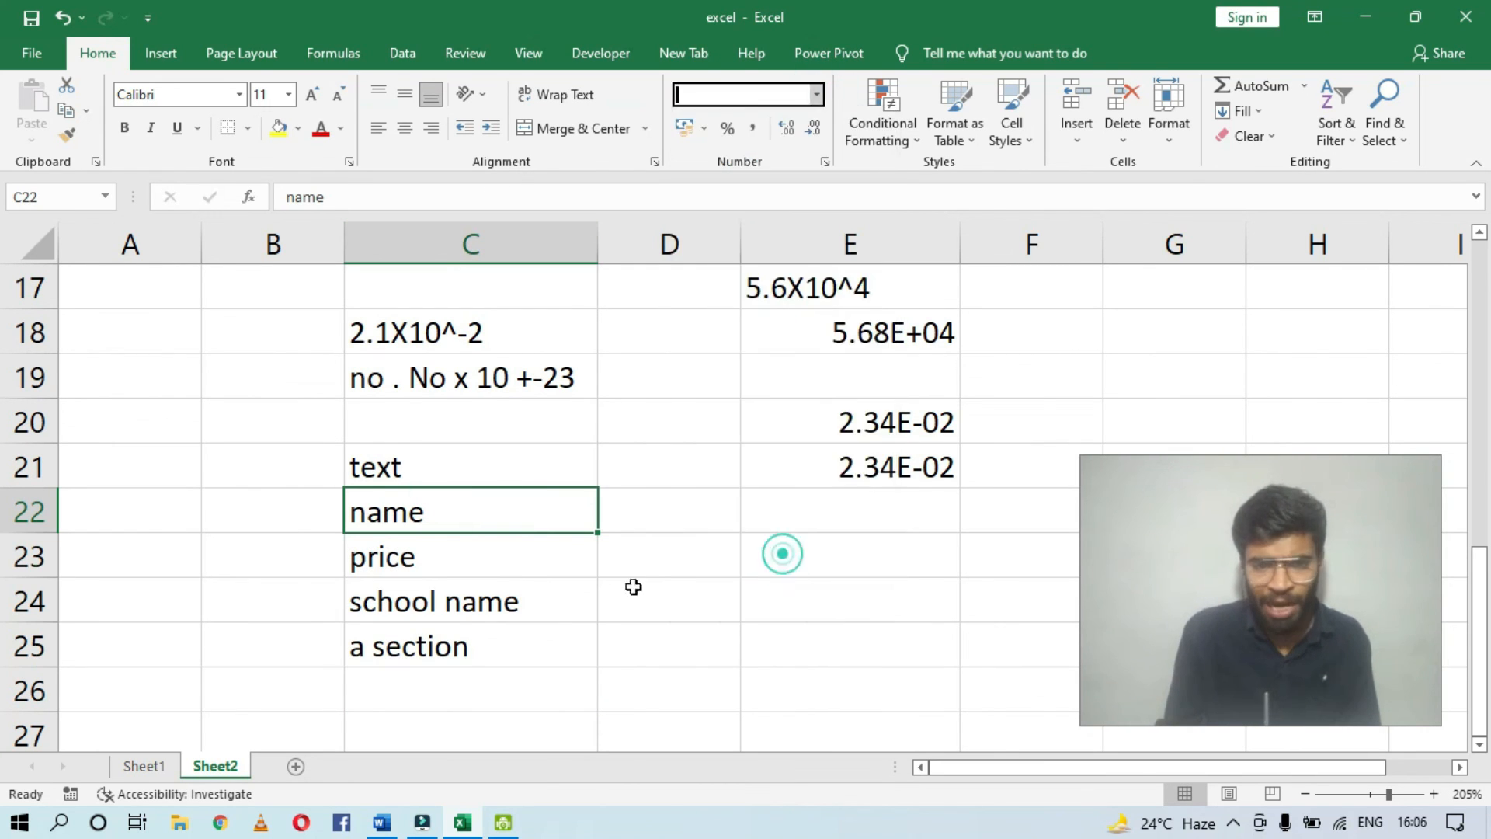
click(469, 572)
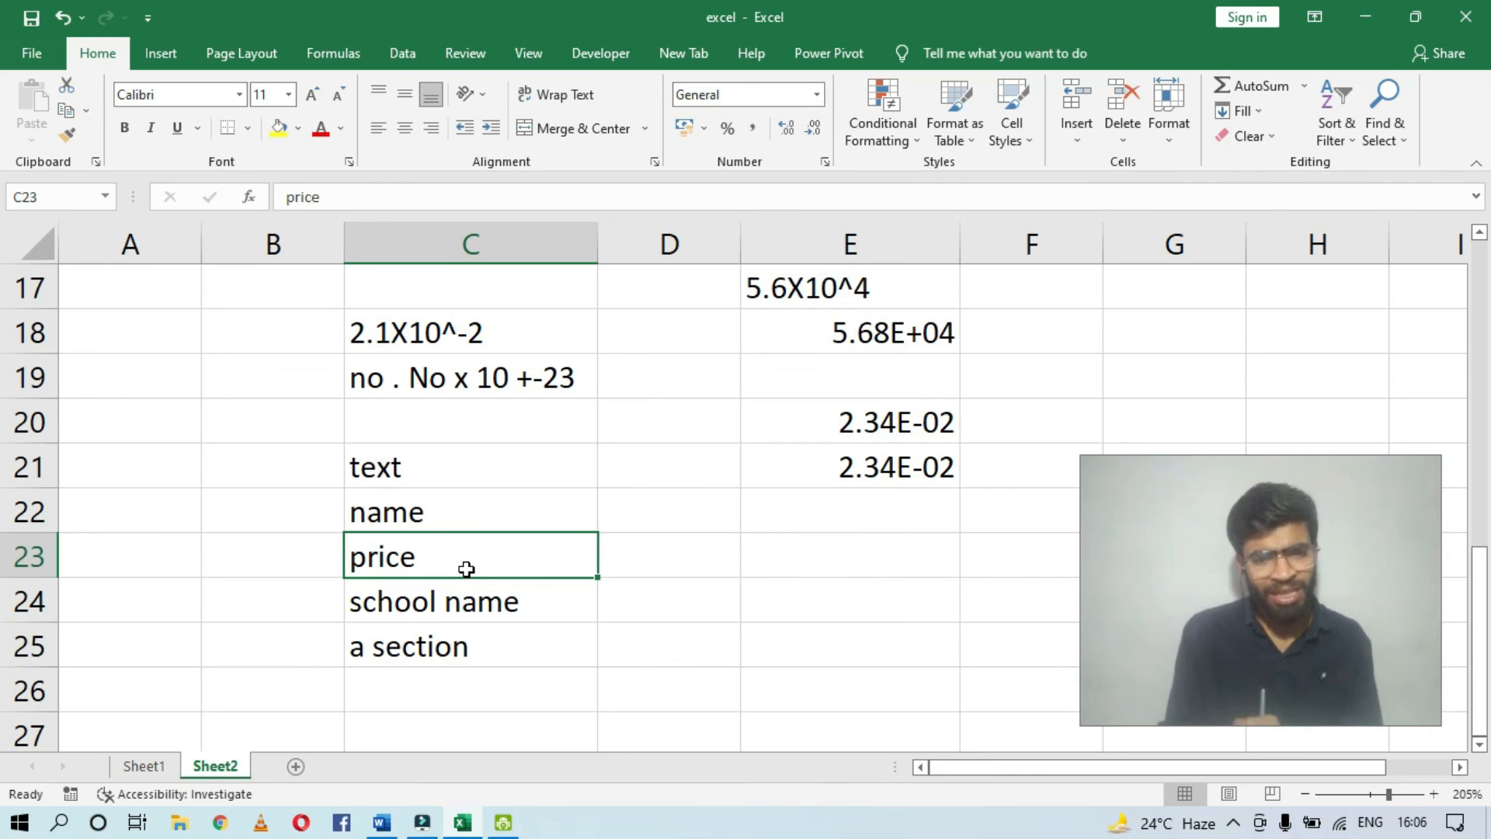
Step: Enter the operator symbols +, - and * in cells E23, E24 and E25
click(798, 581)
click(817, 547)
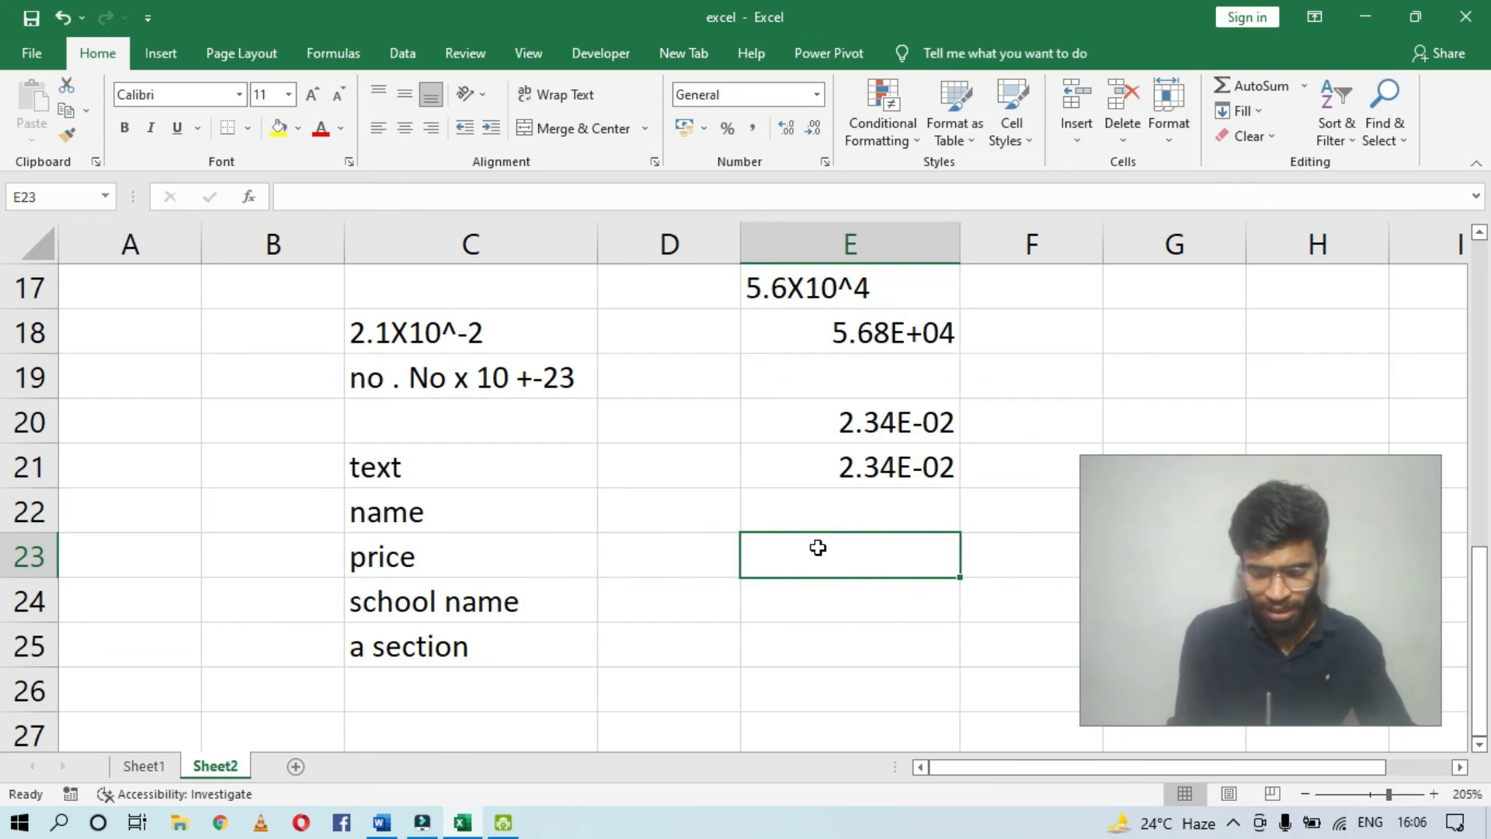
text(+)
key(Return)
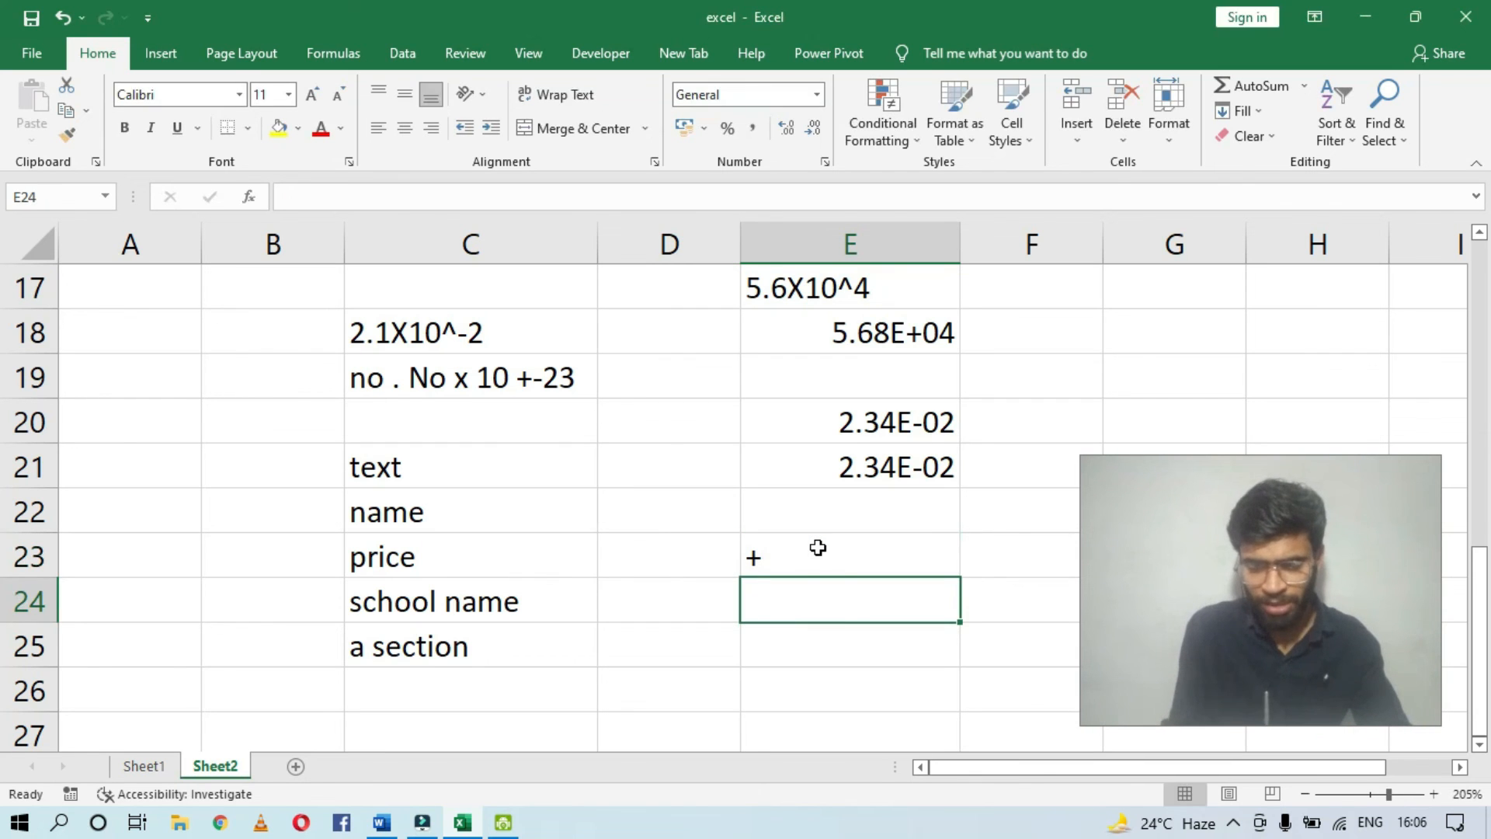
text(-)
key(Return)
text(*)
key(Return)
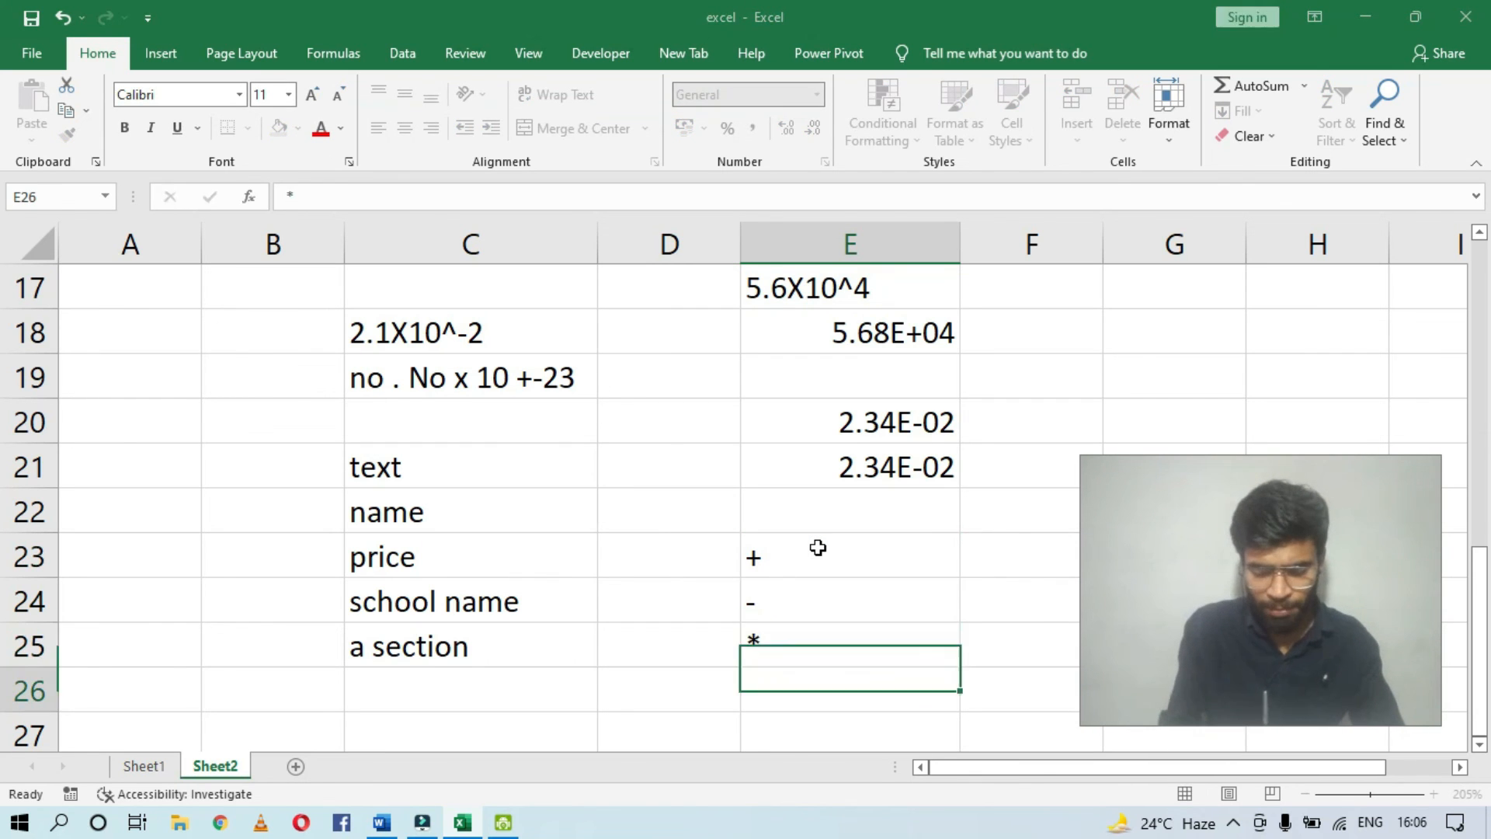
Step: Enter the operator symbols / and ^ in cells E26 and E27, and select cell E22 above the list
key(alt)
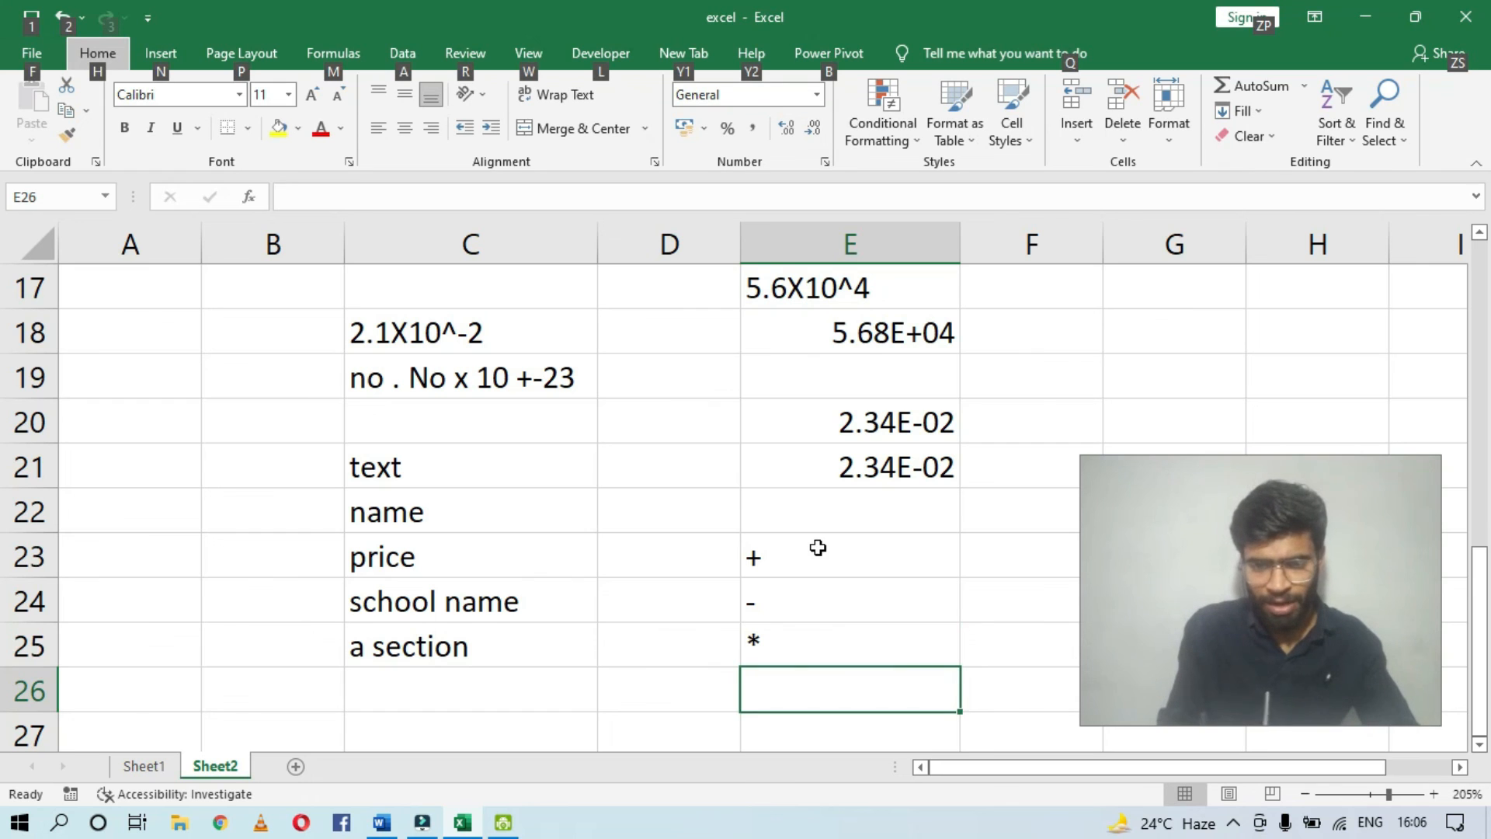
key(alt)
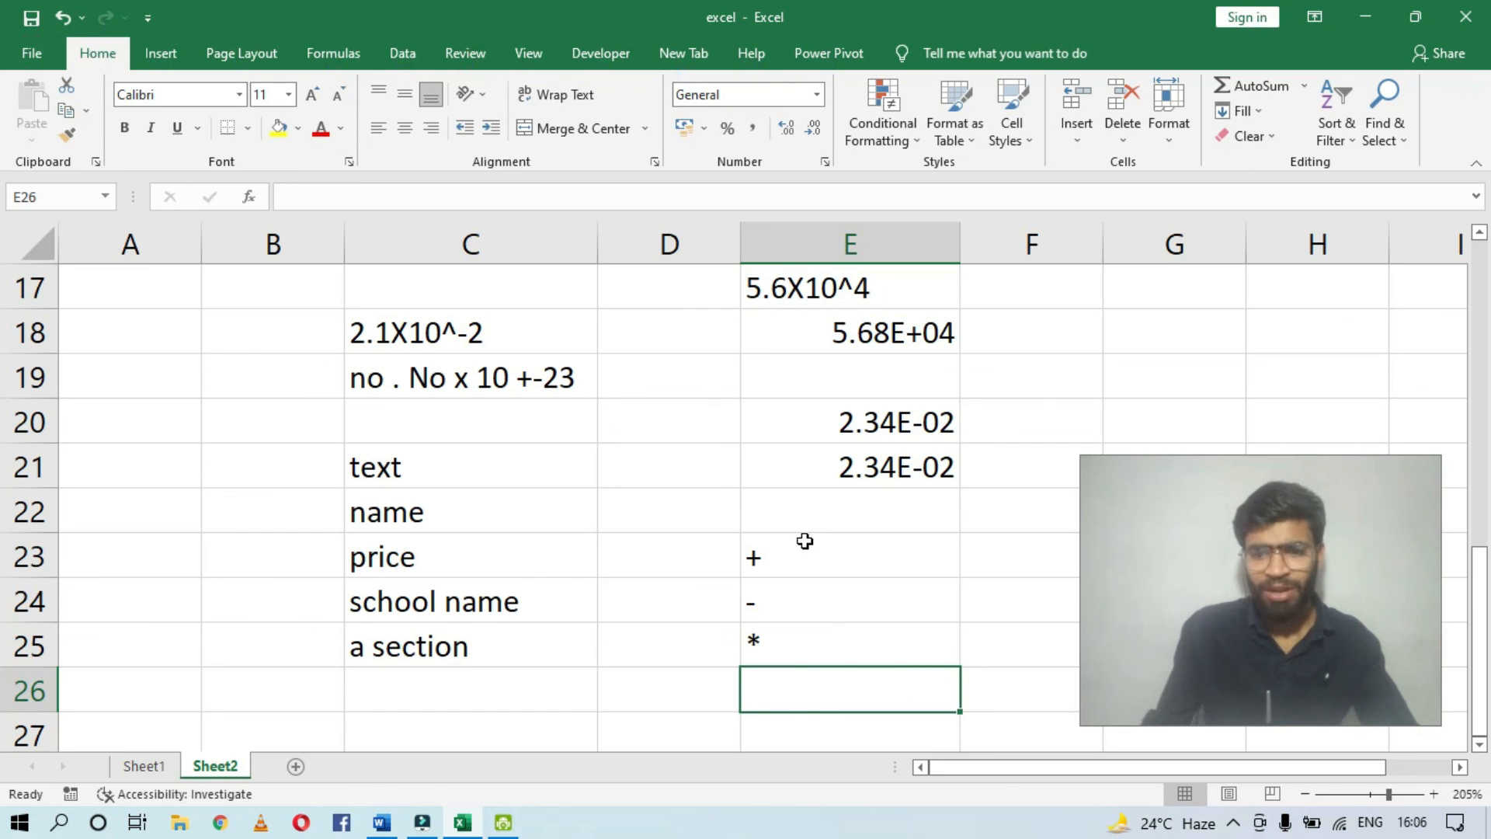
scroll(805, 541, down, 3)
scroll(801, 541, up, 5)
scroll(799, 637, down, 3)
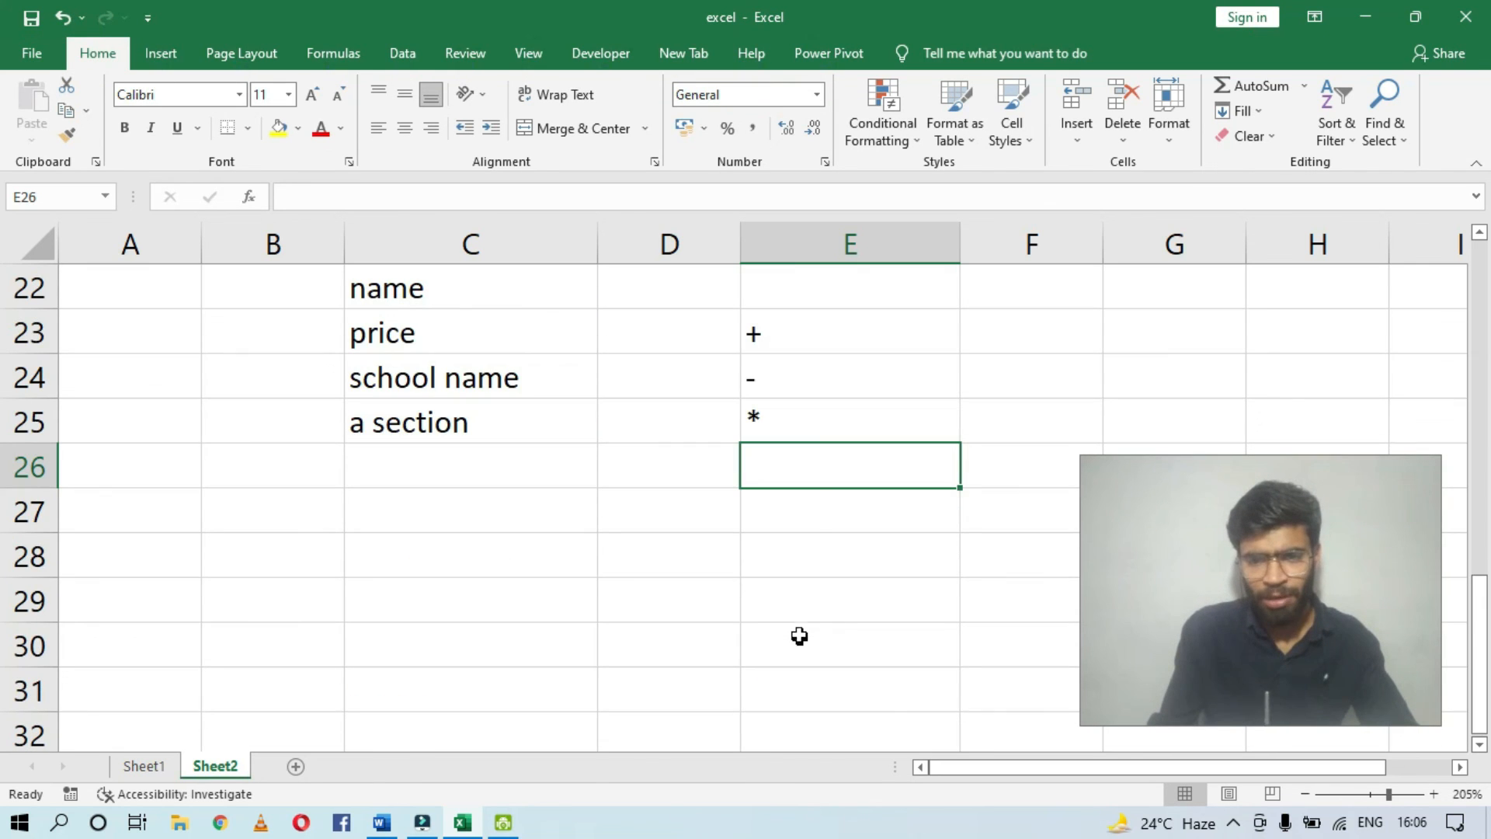
double_click(807, 480)
text(/)
key(Return)
text(^)
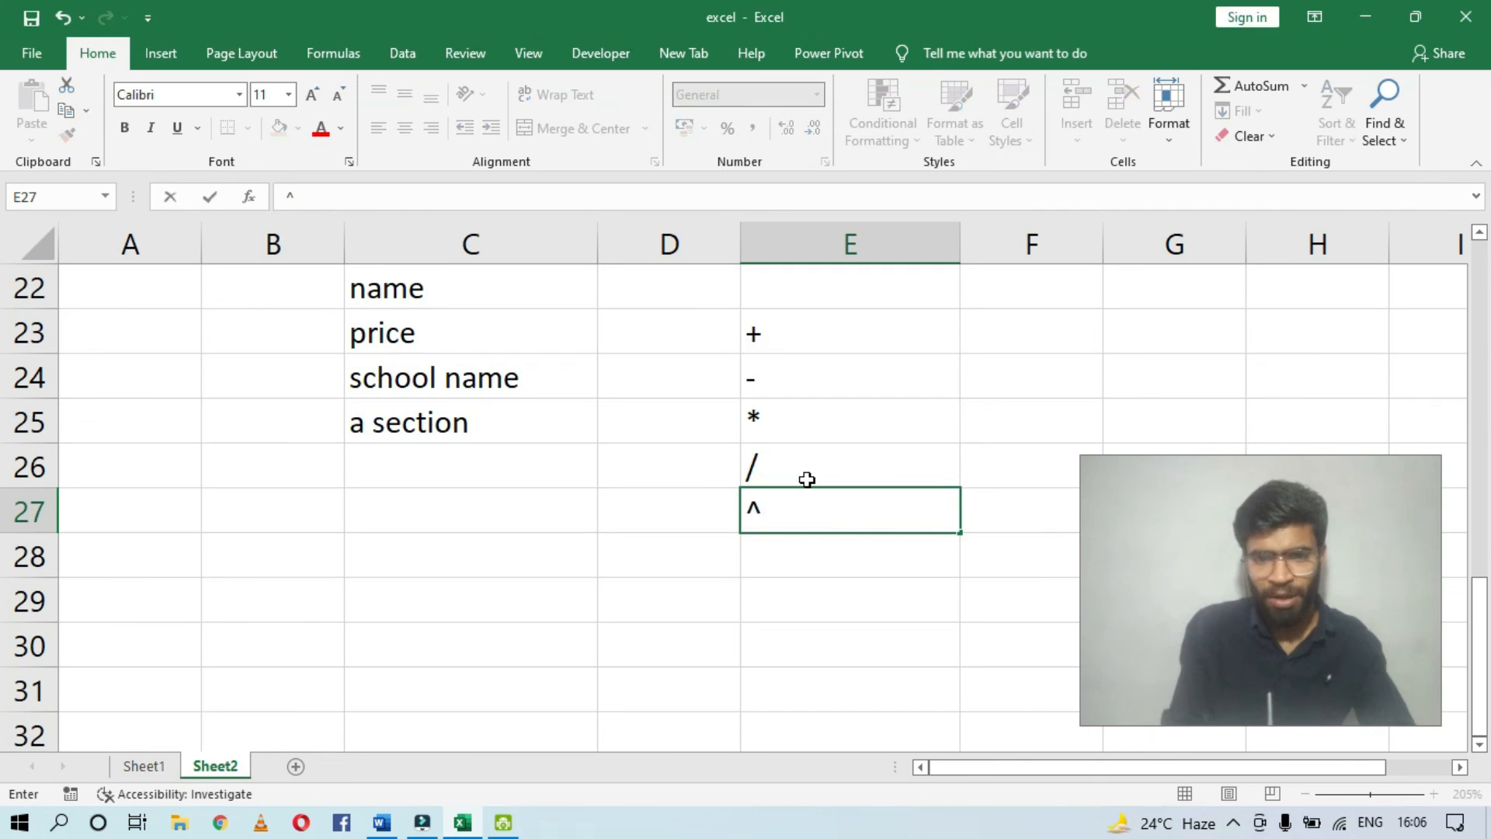
key(Return)
click(789, 304)
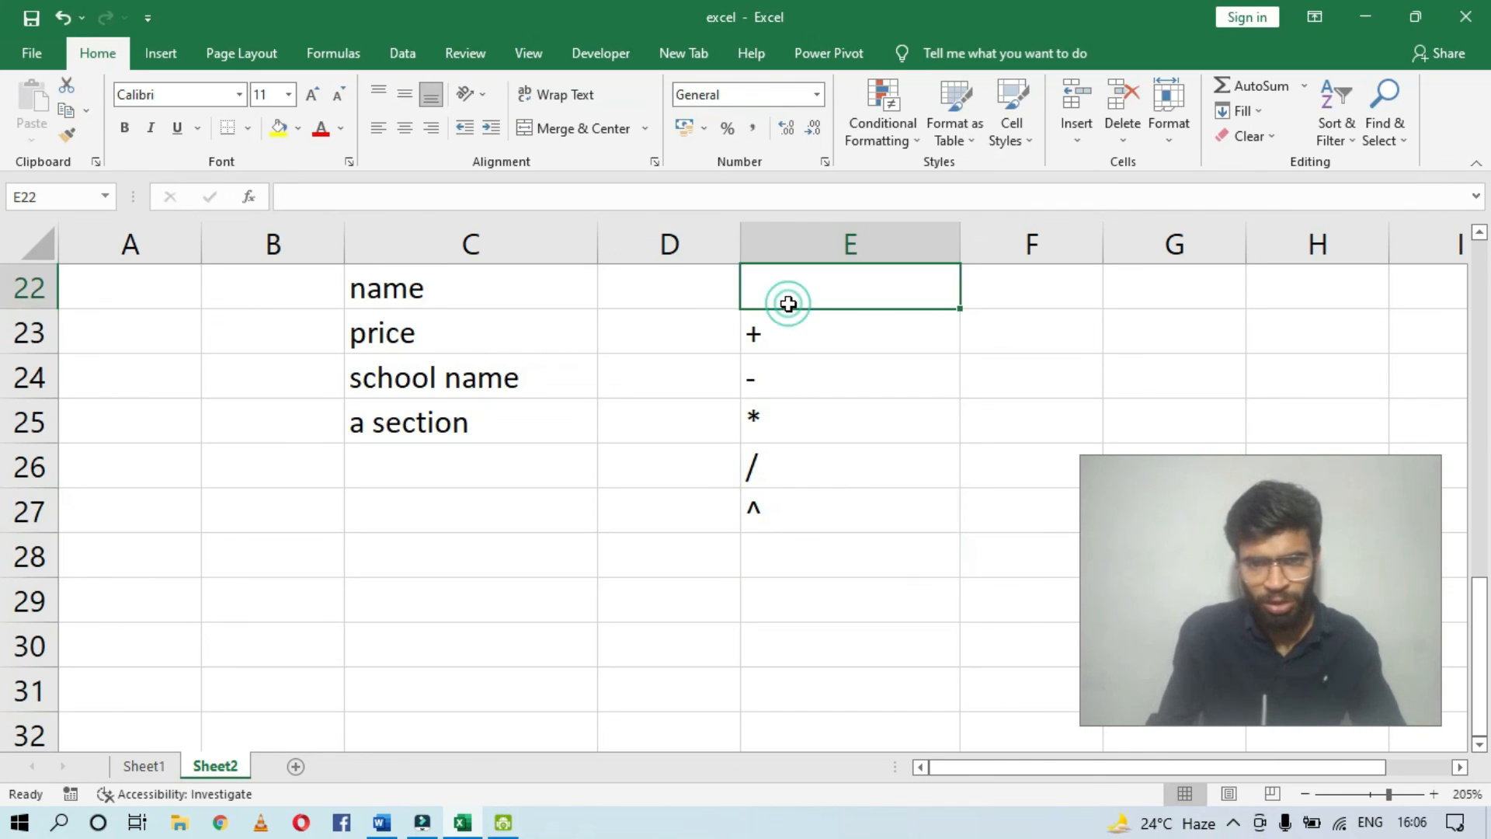
Step: Enter the heading "Airthmetic Operator" in cell E22 above the operator symbols
text(Ait)
key(BackSpace)
text(rthmetic)
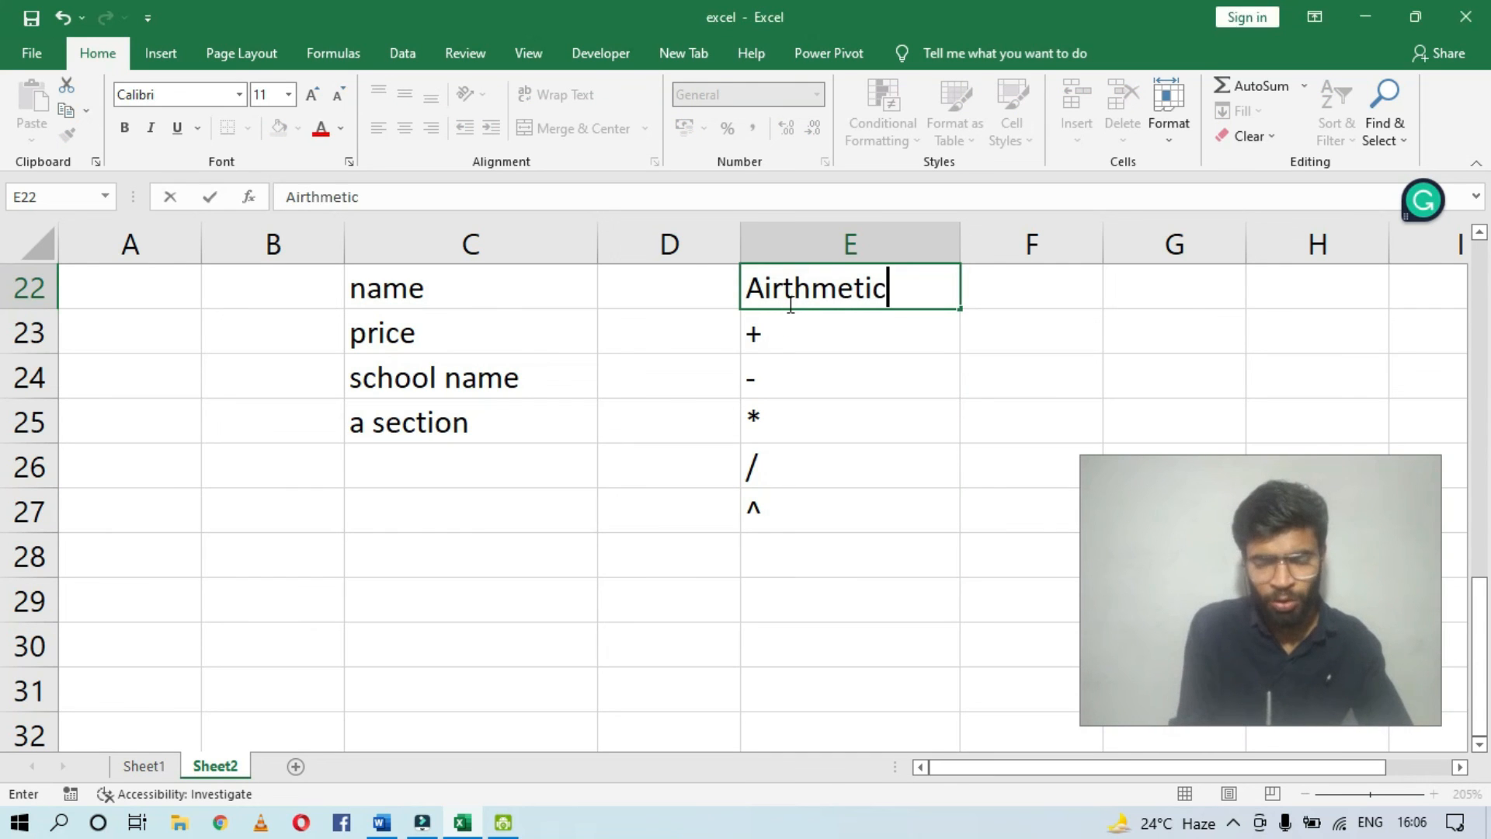
text( Operator)
key(Return)
Step: Go through the operator symbols listed under the heading in cell E22 one by one
click(789, 303)
key(Down)
key(Down)
key(Down)
key(Down)
key(Down)
key(Up)
key(Up)
key(Up)
key(Up)
key(Up)
key(Down)
key(Up)
Step: Apply All Borders to the heading and operator symbols in cells E22 to E27
key(shift+Down)
key(shift+Down)
key(shift+Down)
key(shift+Down)
key(shift+Down)
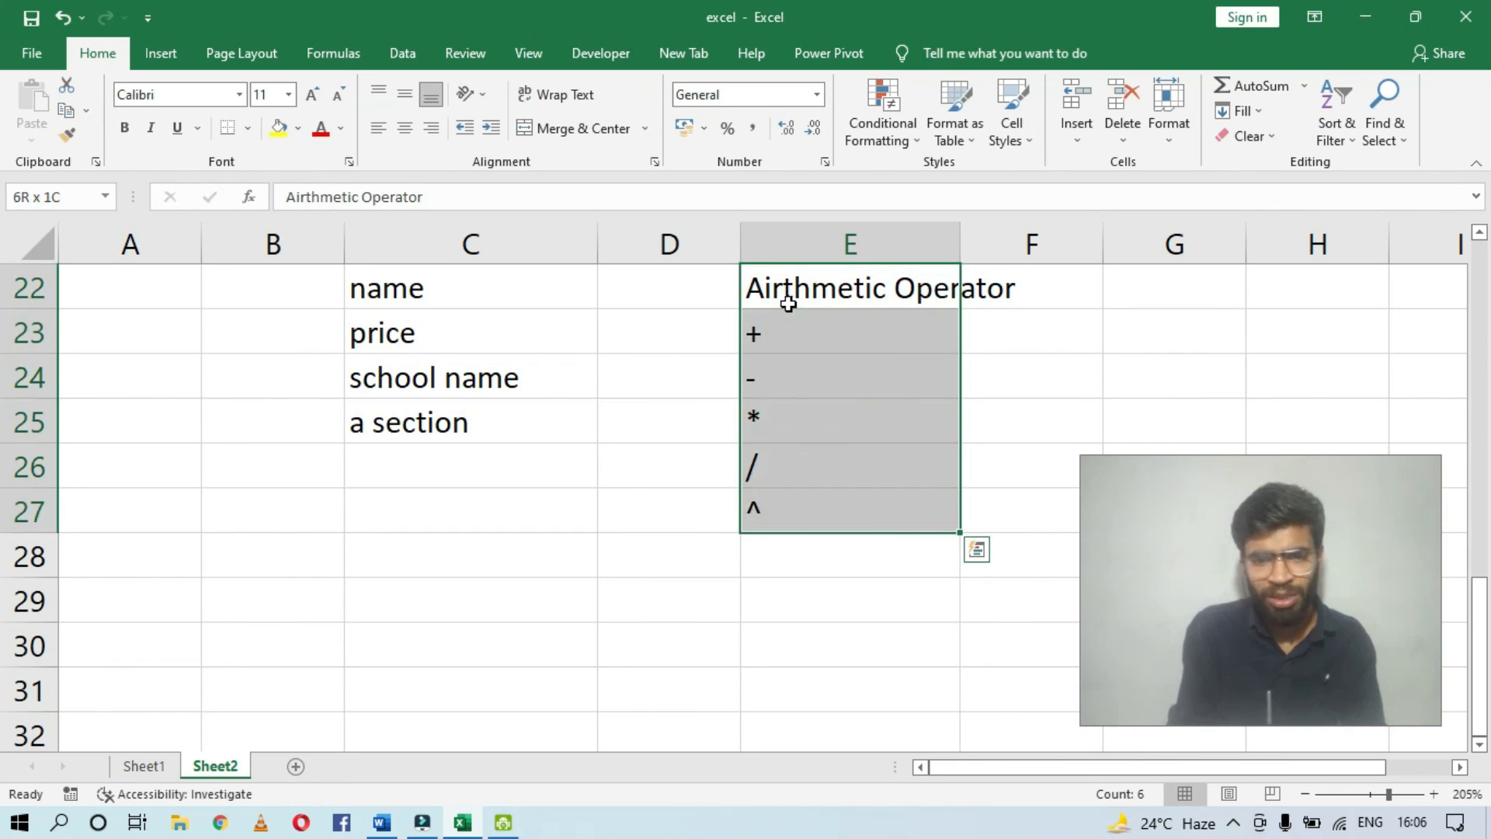
key(alt)
key(h)
key(b)
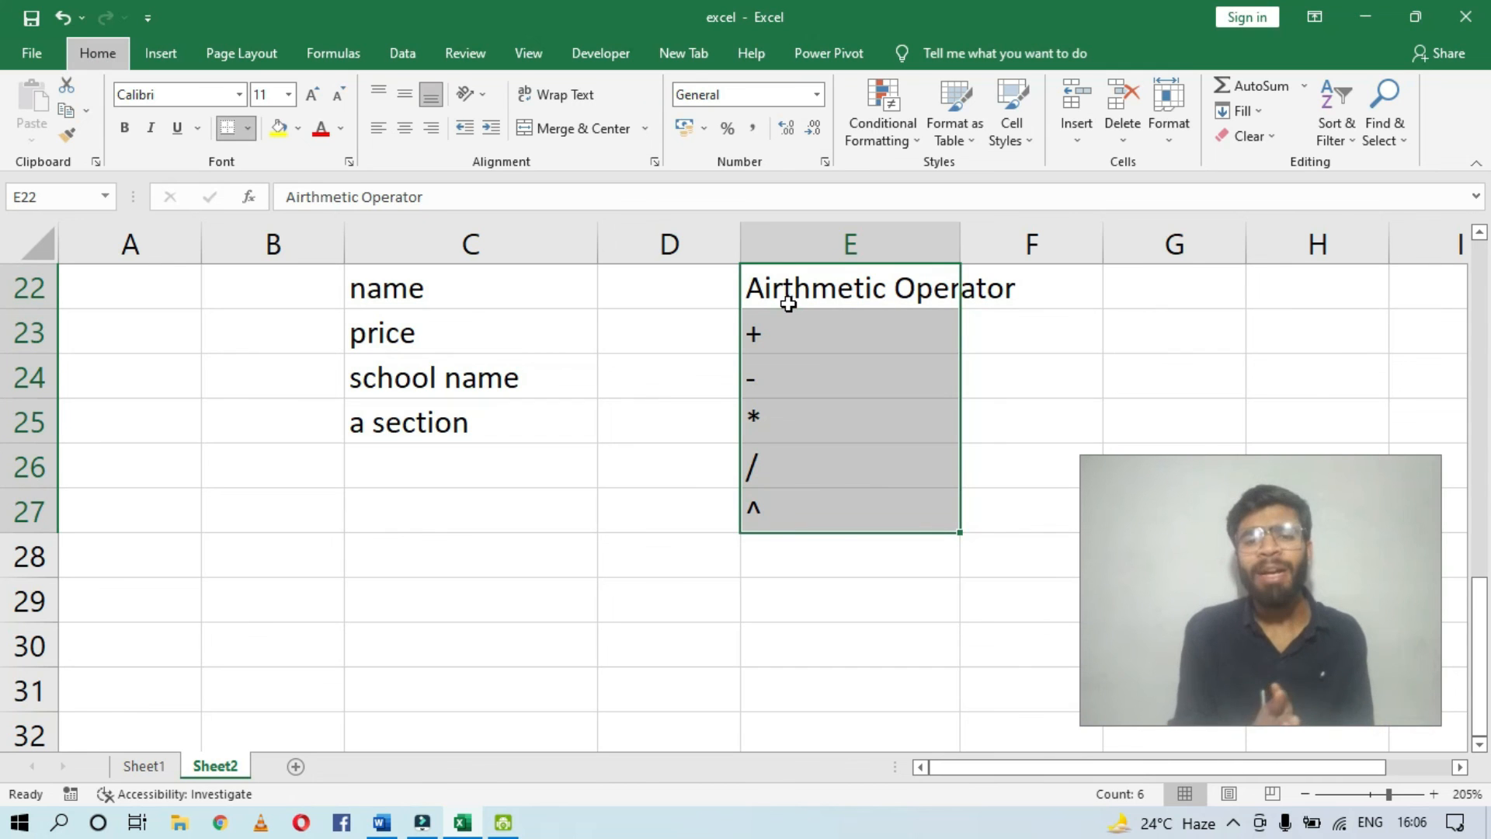
key(a)
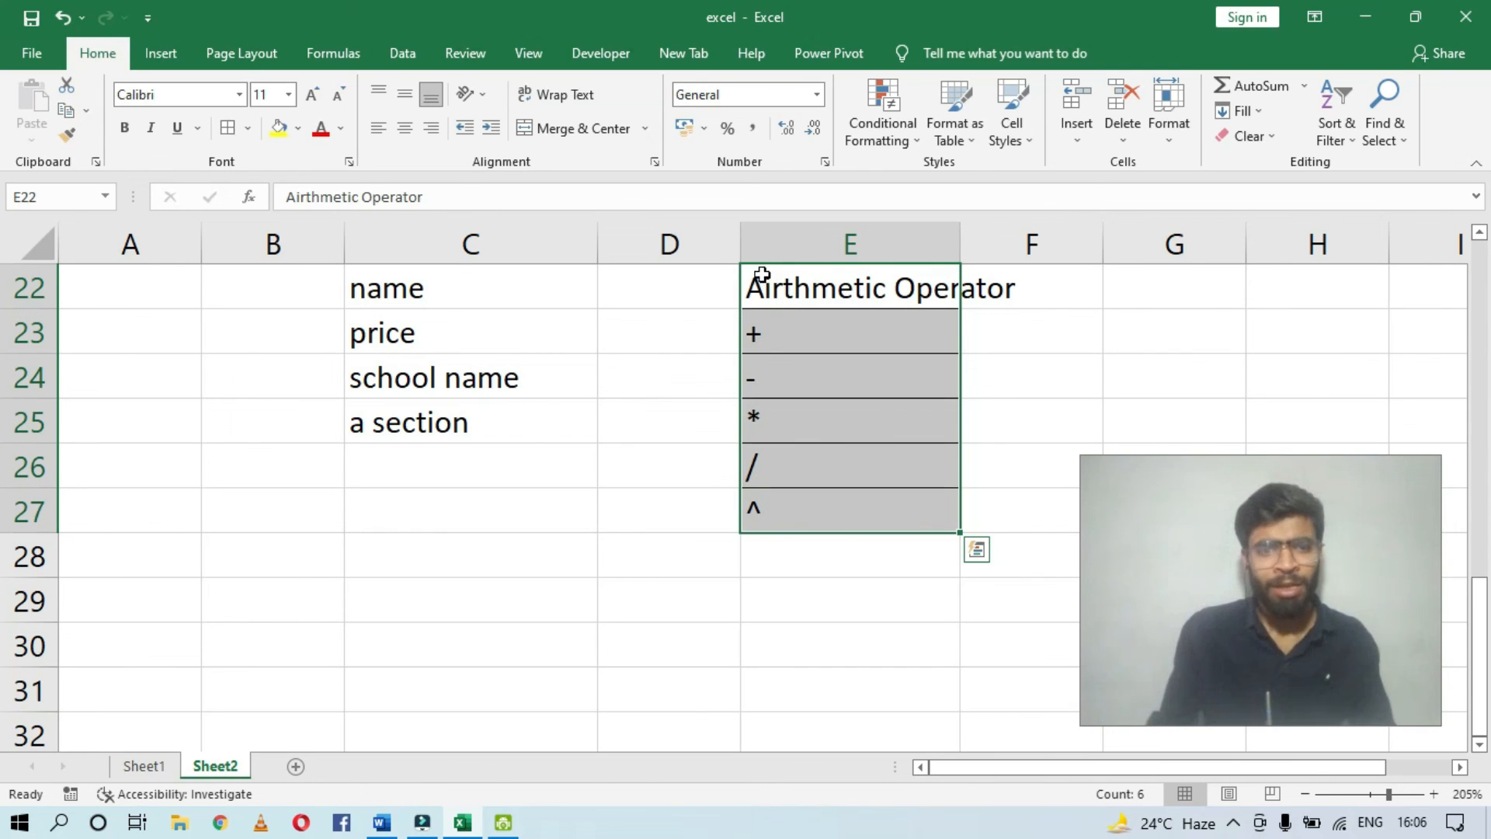
Step: Enter the number 78 in cell C27 below the text entries and select that cell
scroll(526, 443, up, 3)
scroll(523, 447, down, 3)
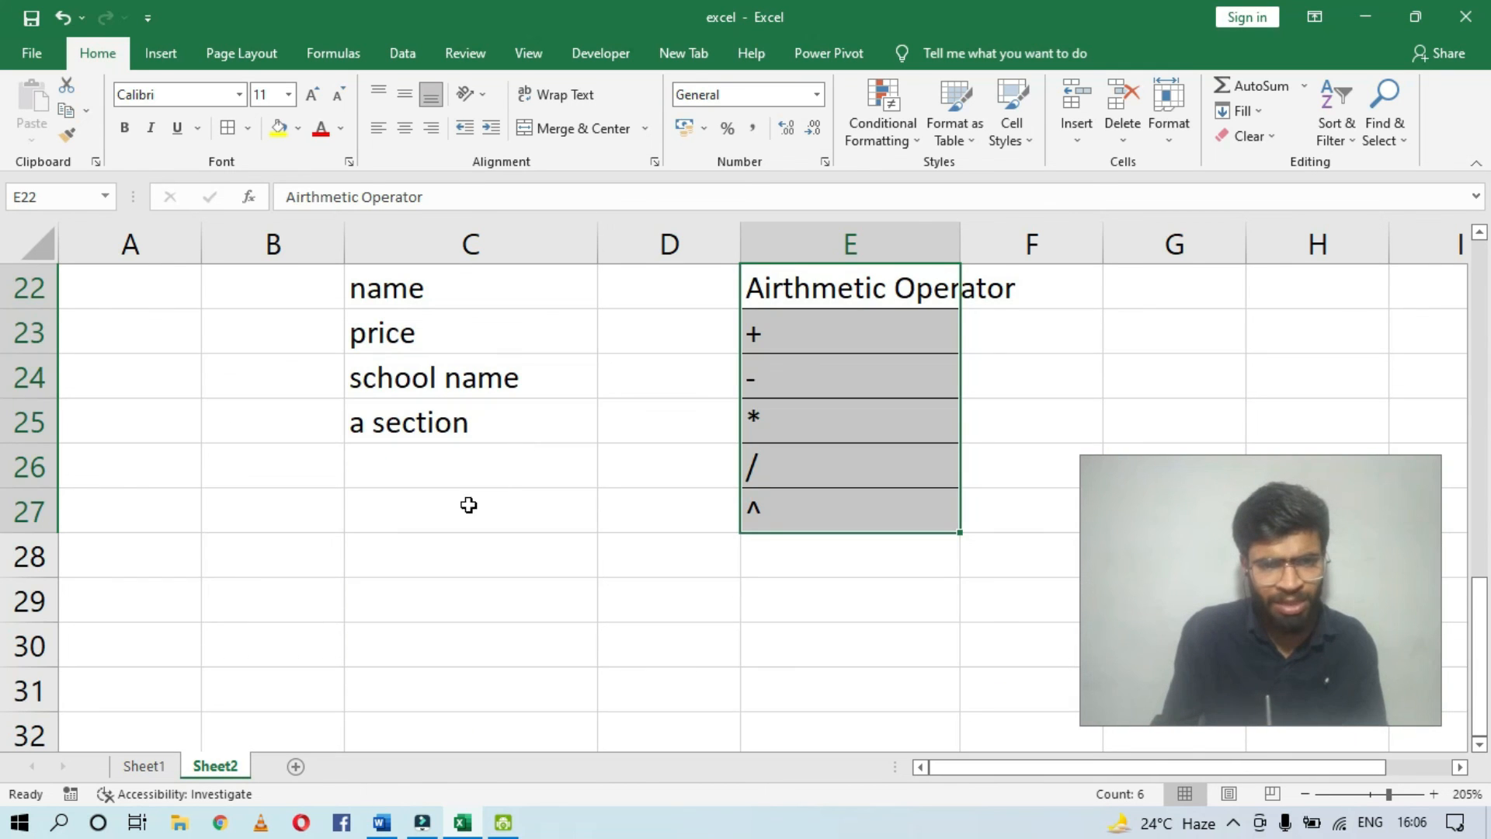
click(441, 515)
double_click(441, 515)
text(78)
key(Return)
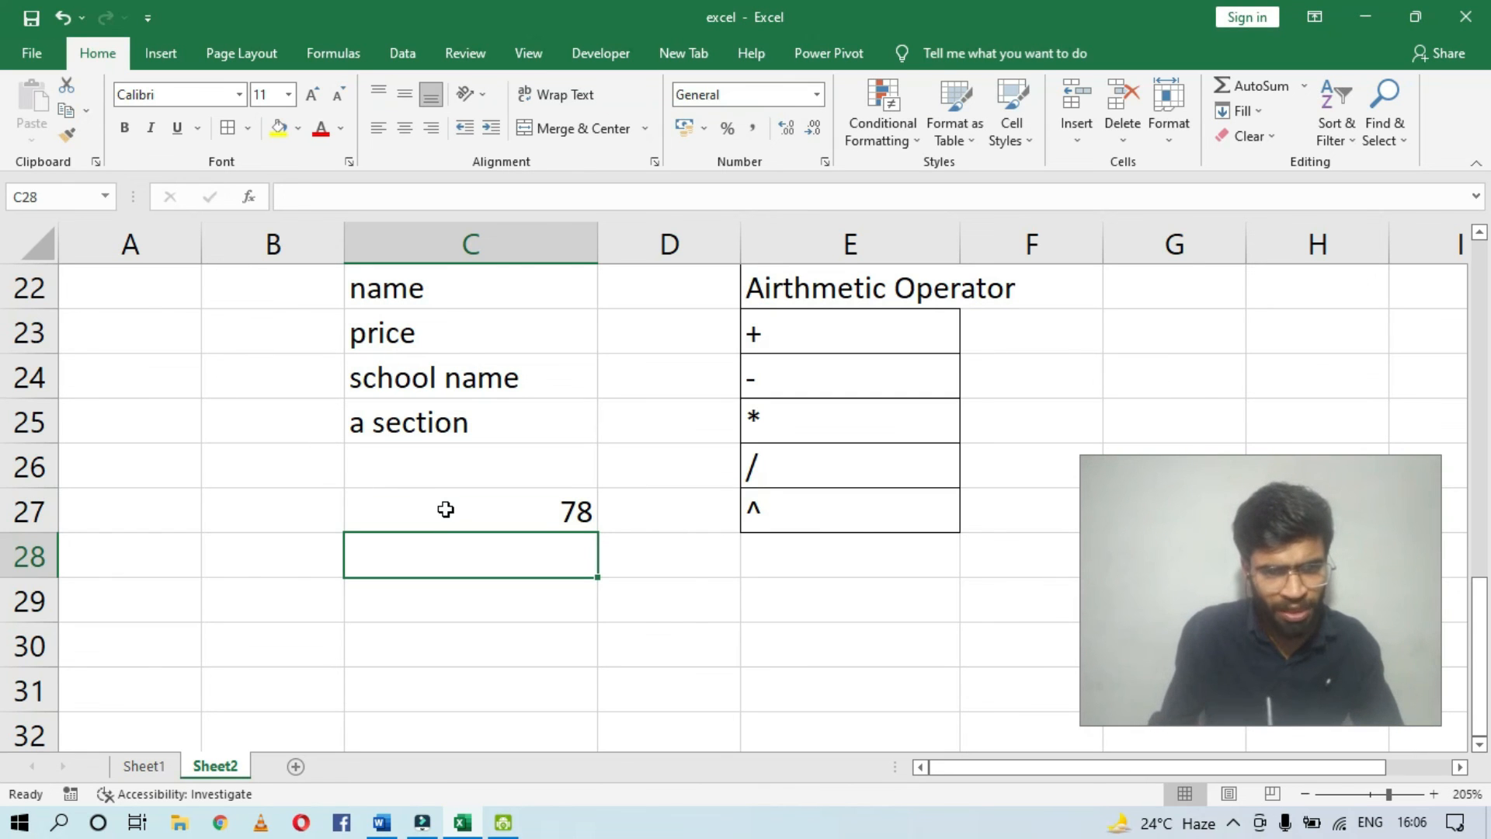
click(445, 509)
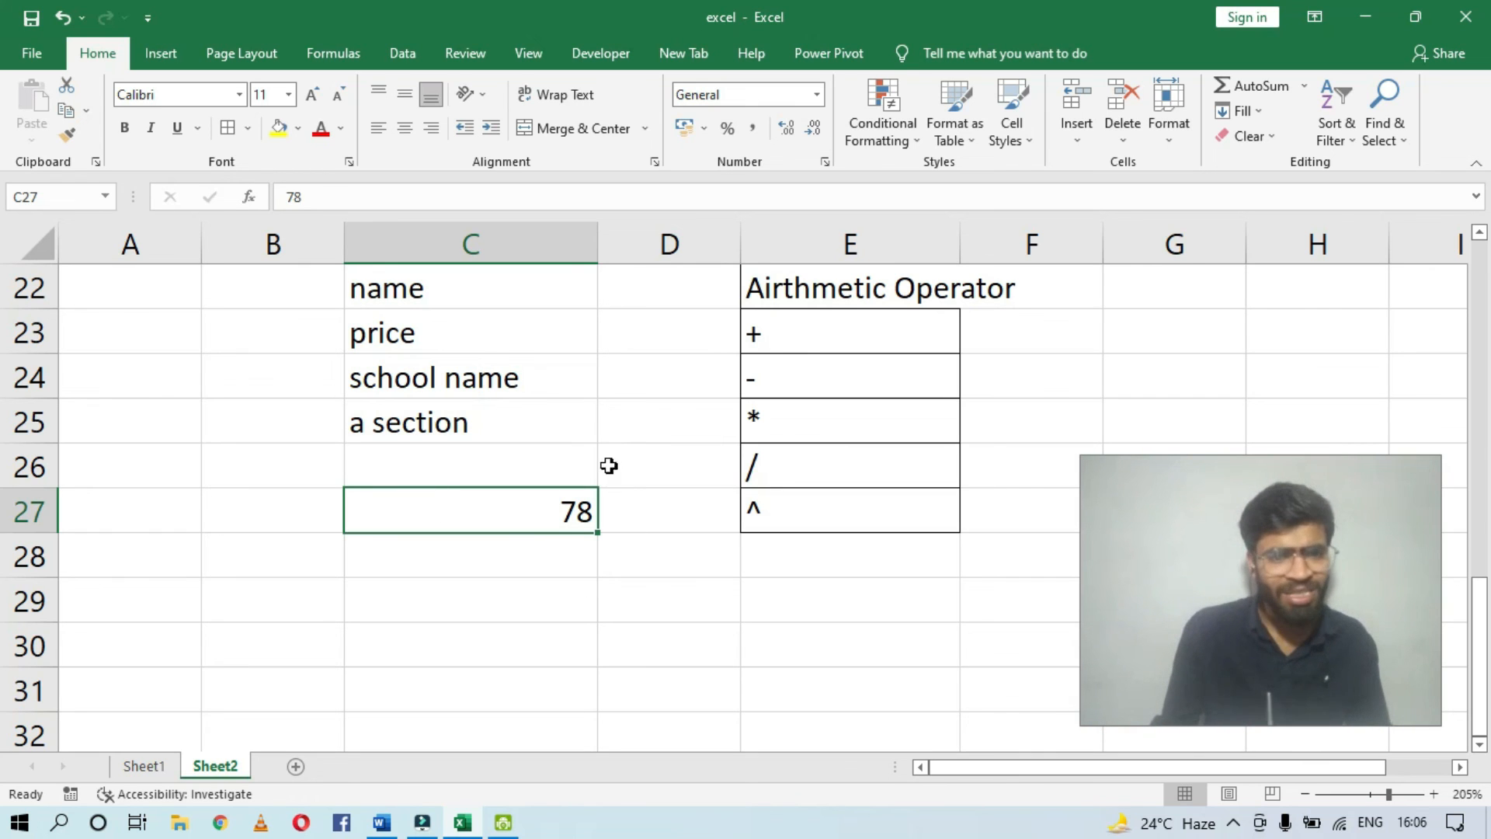
scroll(521, 315, up, 2)
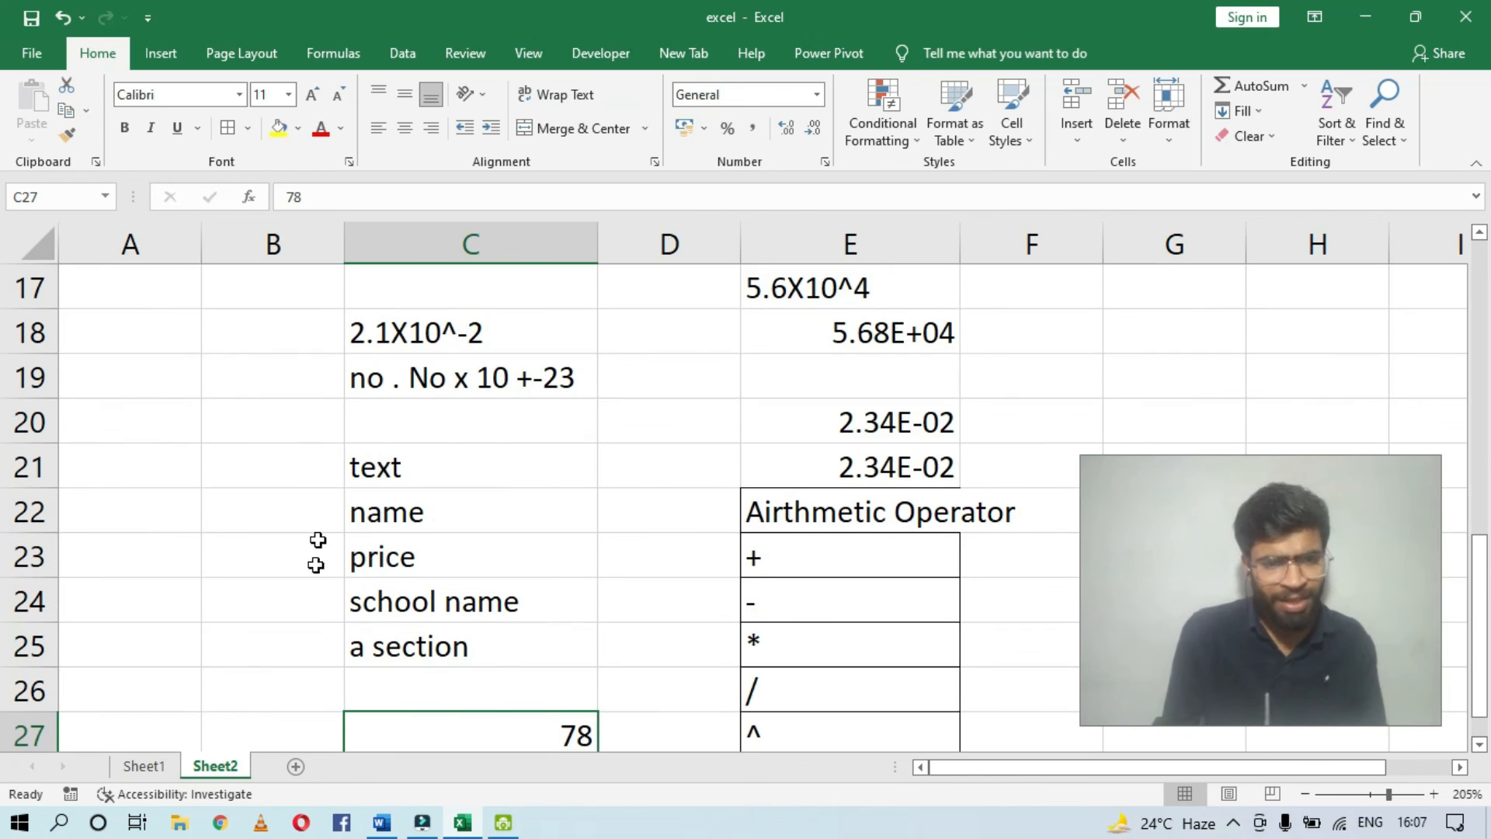